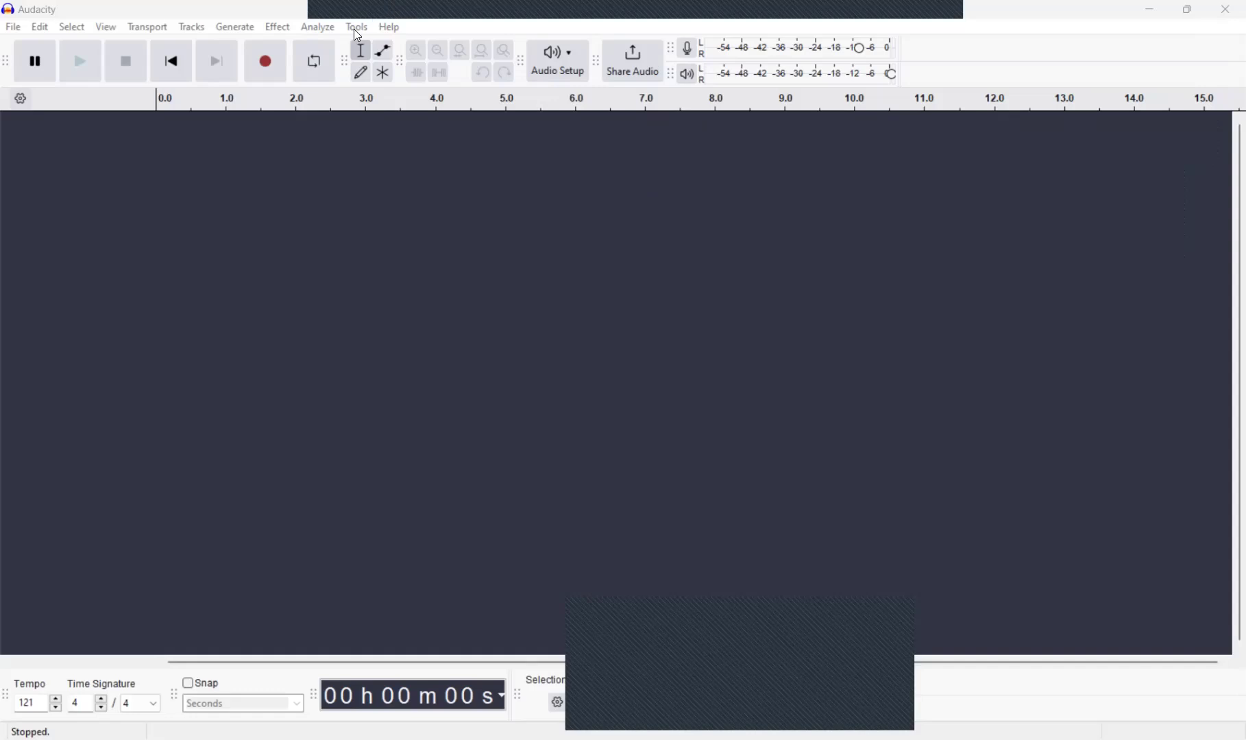
{"action": "key", "text": "alt+t"}
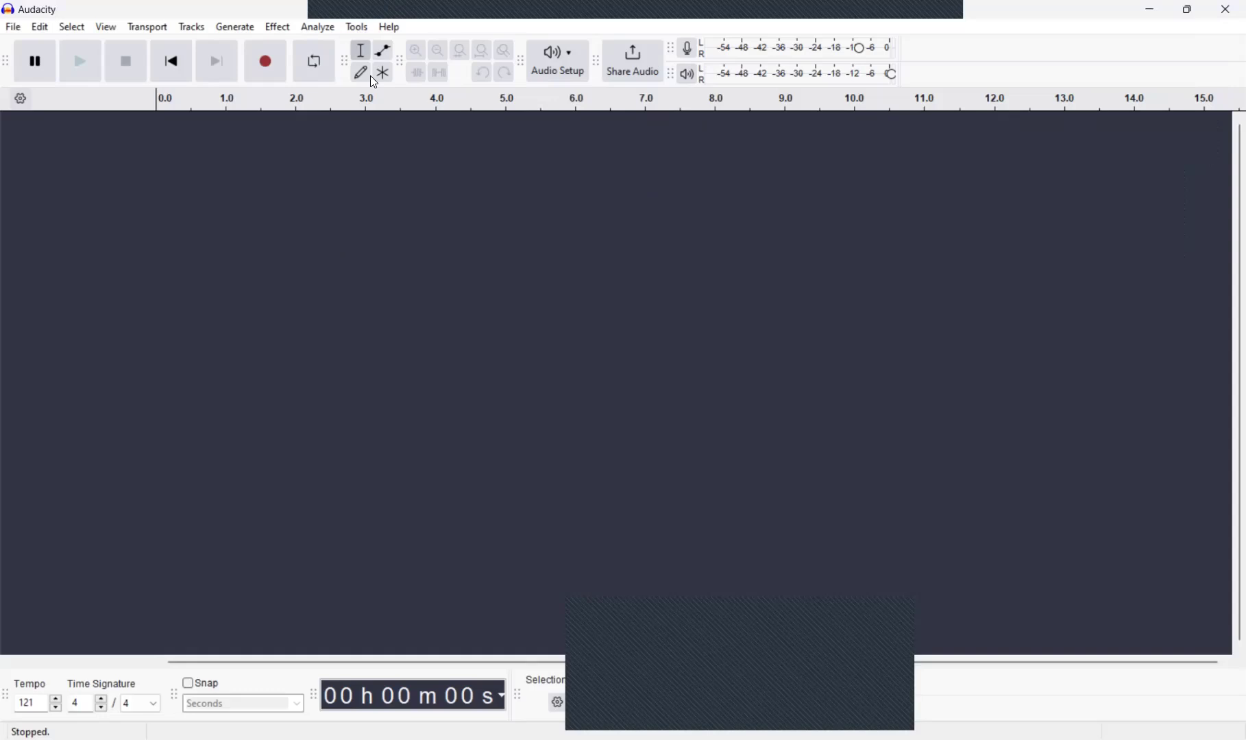
{"action": "key", "text": "Escape"}
{"action": "left_click", "coordinate": [556, 703]}
{"action": "left_click", "coordinate": [687, 517]}
Check the recording device options, and record about 6.5 seconds of speech on a new audio track
{"action": "left_click", "coordinate": [568, 63]}
{"action": "mouse_move", "coordinate": [589, 142]}
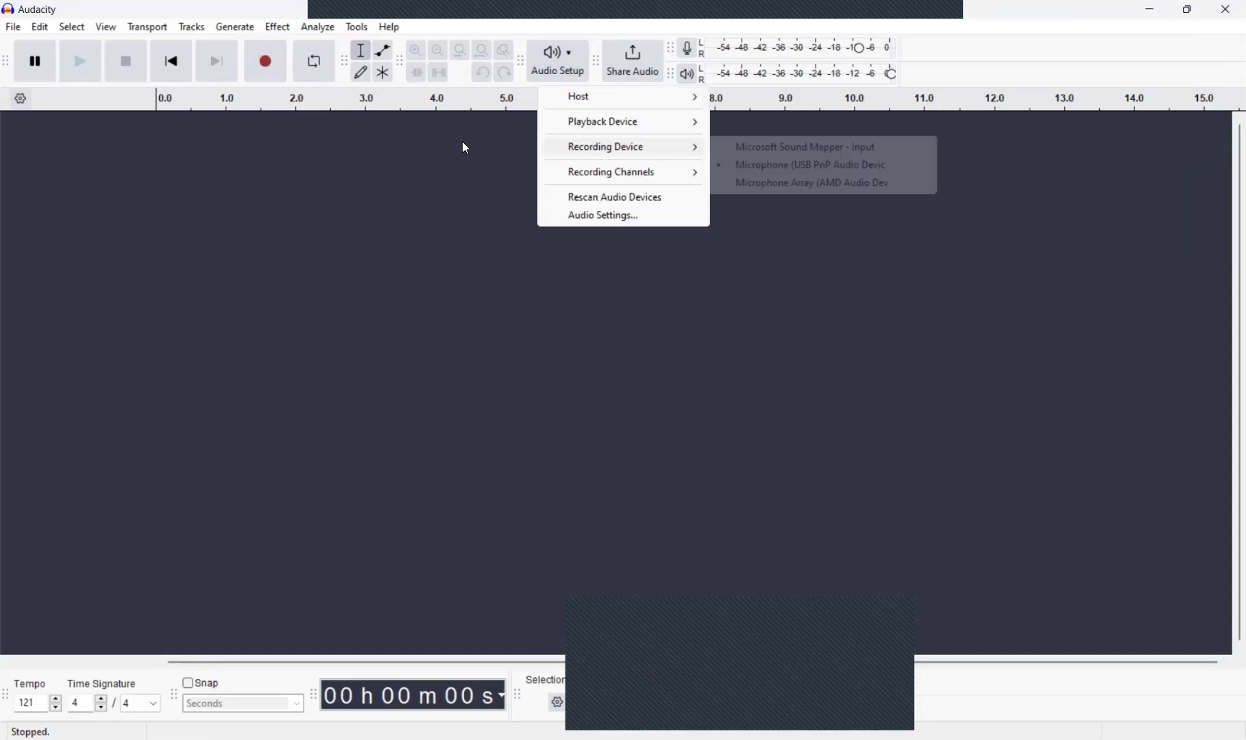
{"action": "left_click", "coordinate": [274, 57]}
{"action": "left_click", "coordinate": [268, 63]}
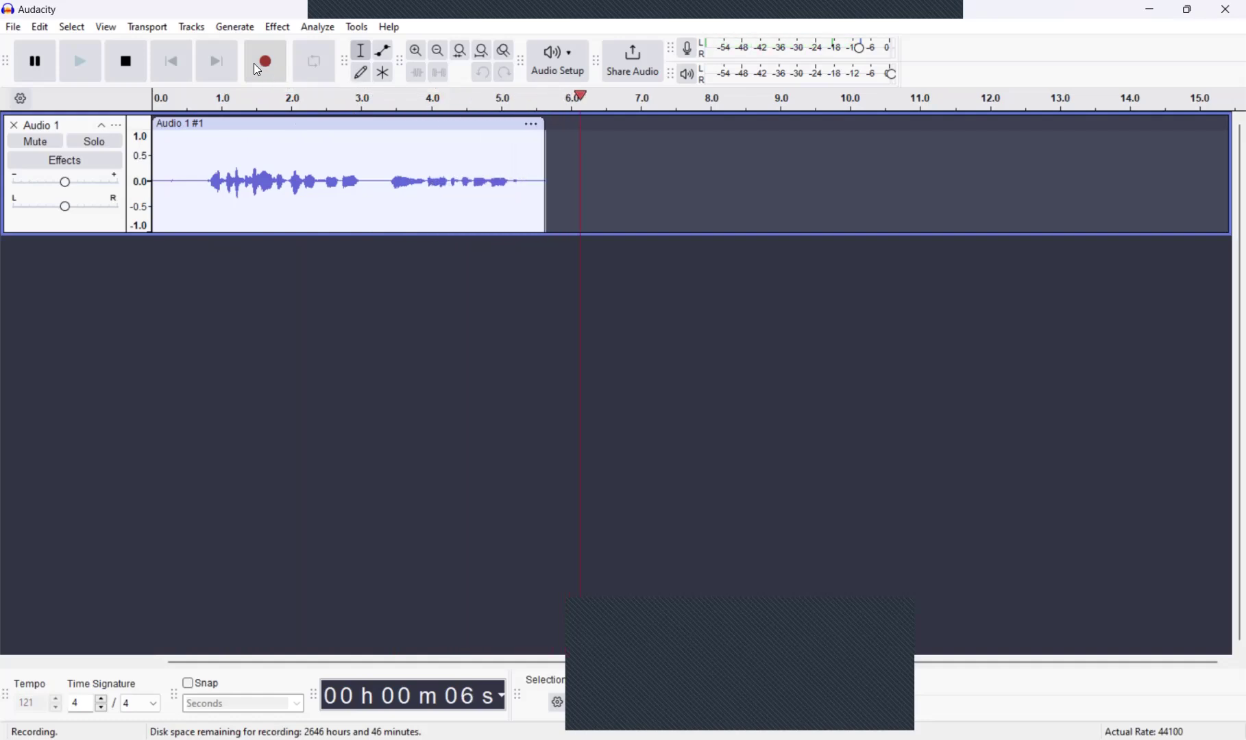
{"action": "left_click", "coordinate": [126, 61]}
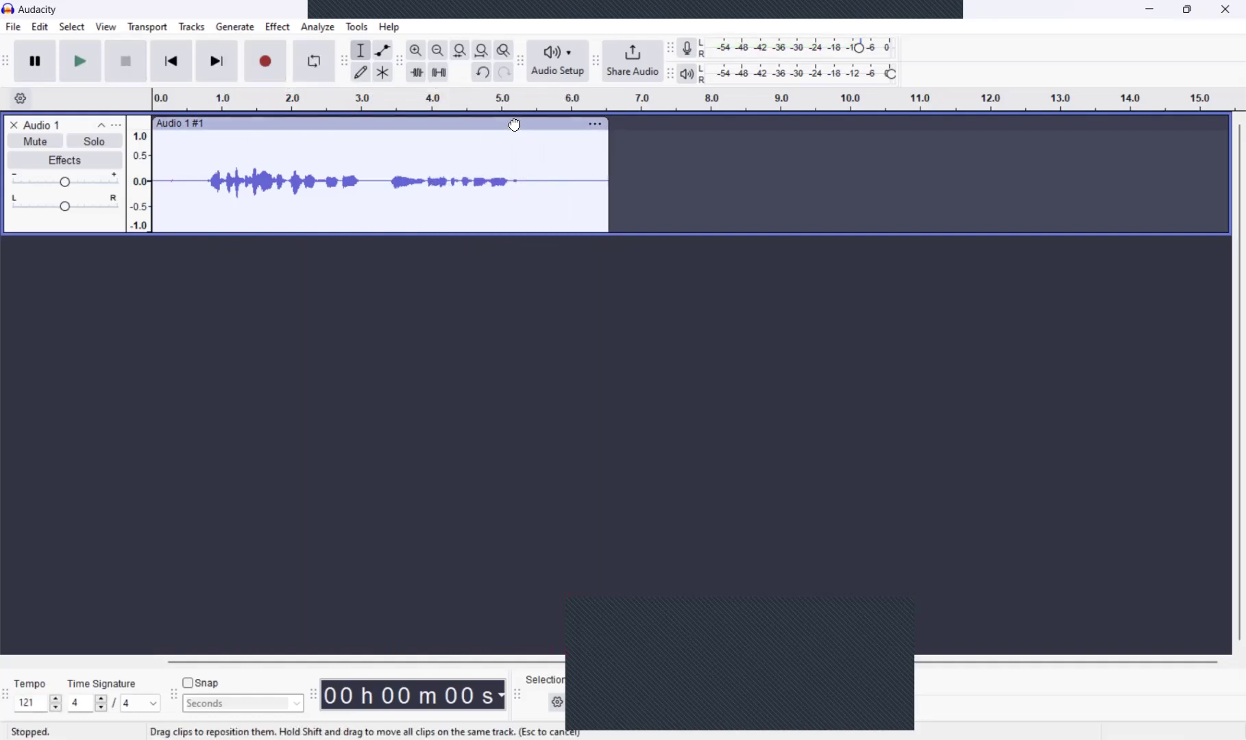
Select the whole recorded clip and apply the ACX macro to it
{"action": "left_click", "coordinate": [515, 123]}
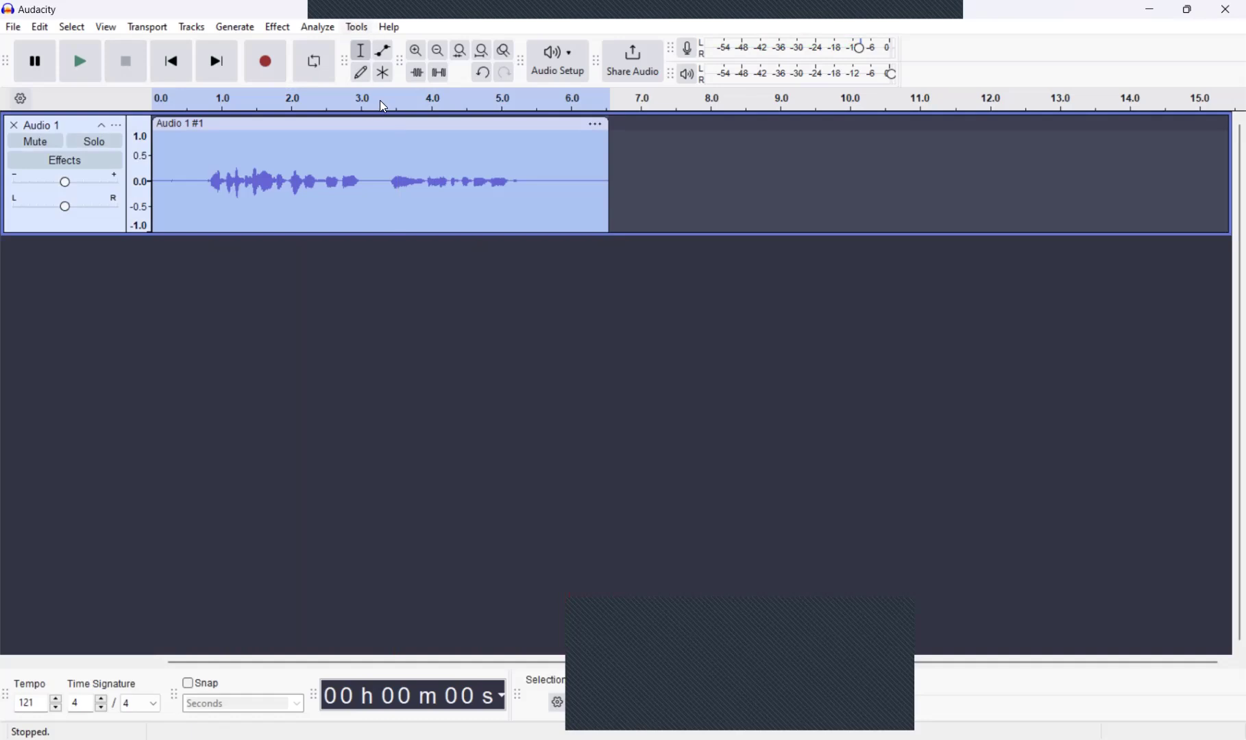
{"action": "key", "text": "alt+o"}
{"action": "mouse_move", "coordinate": [424, 90]}
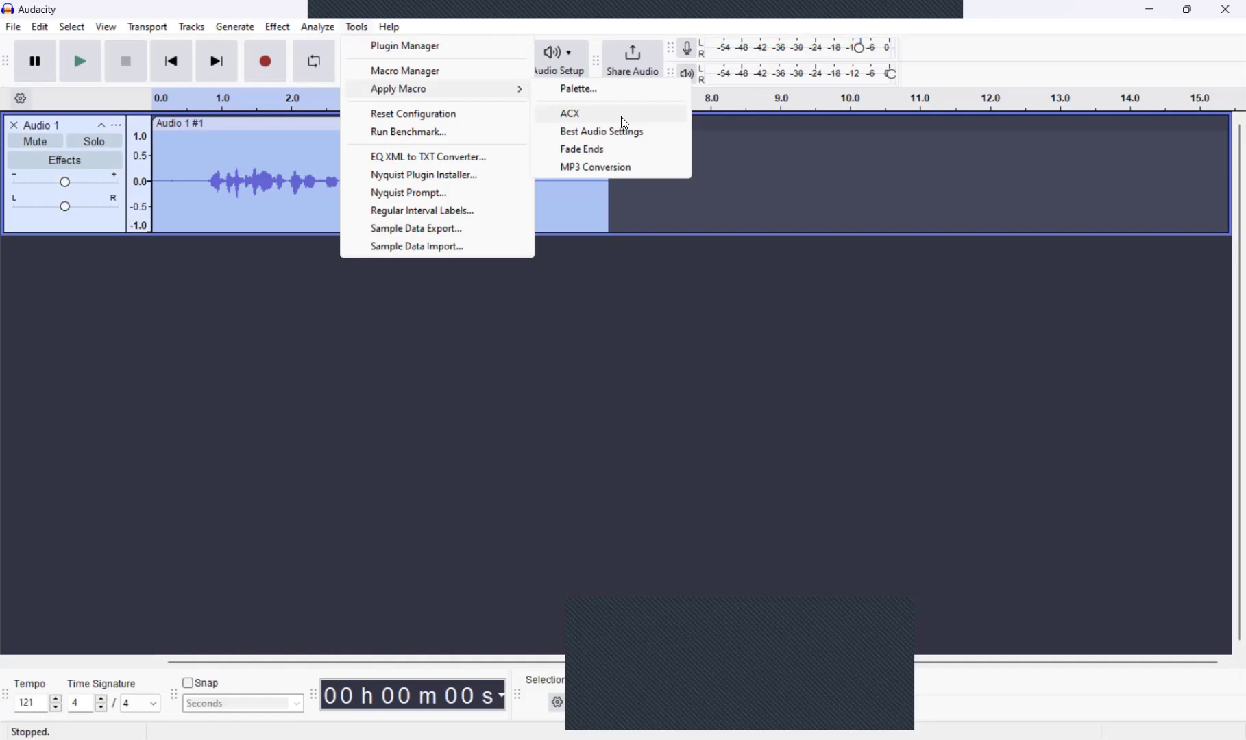
{"action": "left_click", "coordinate": [623, 117]}
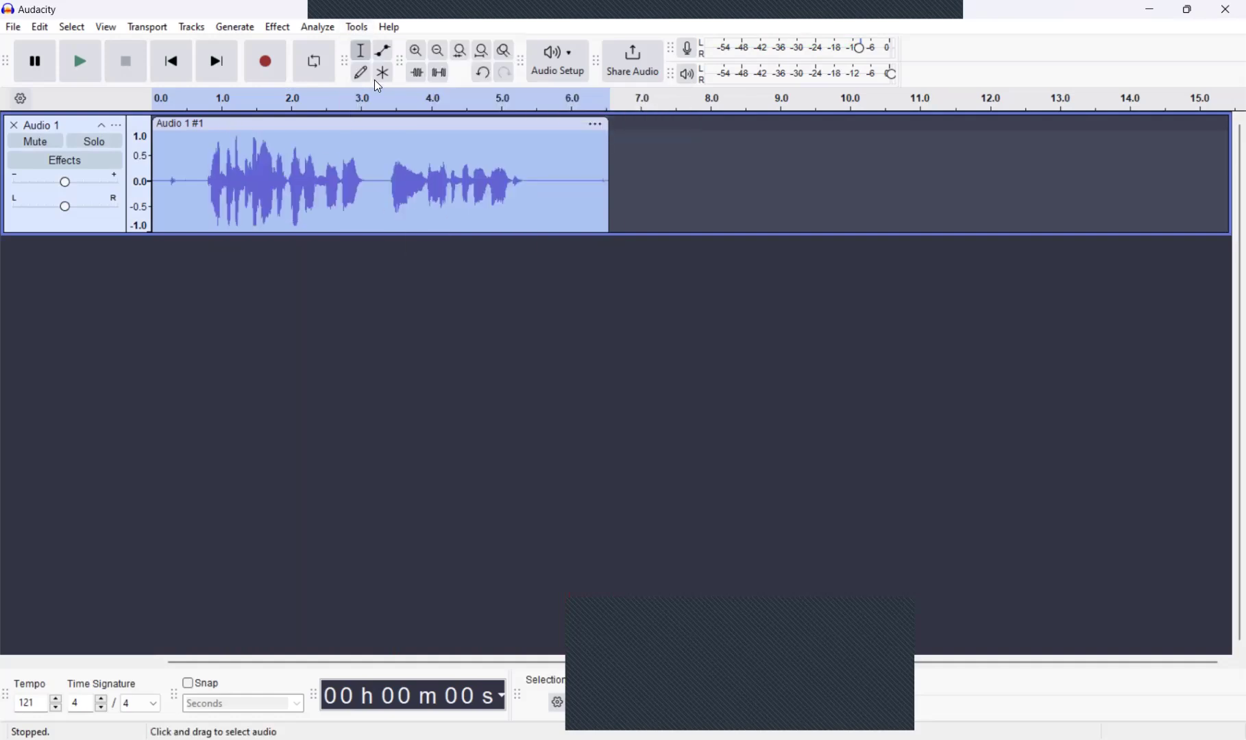
Run the ACX Check script from the Nyquist Prompt on the processed clip and dismiss its report
{"action": "left_click", "coordinate": [357, 27]}
{"action": "left_click", "coordinate": [431, 193]}
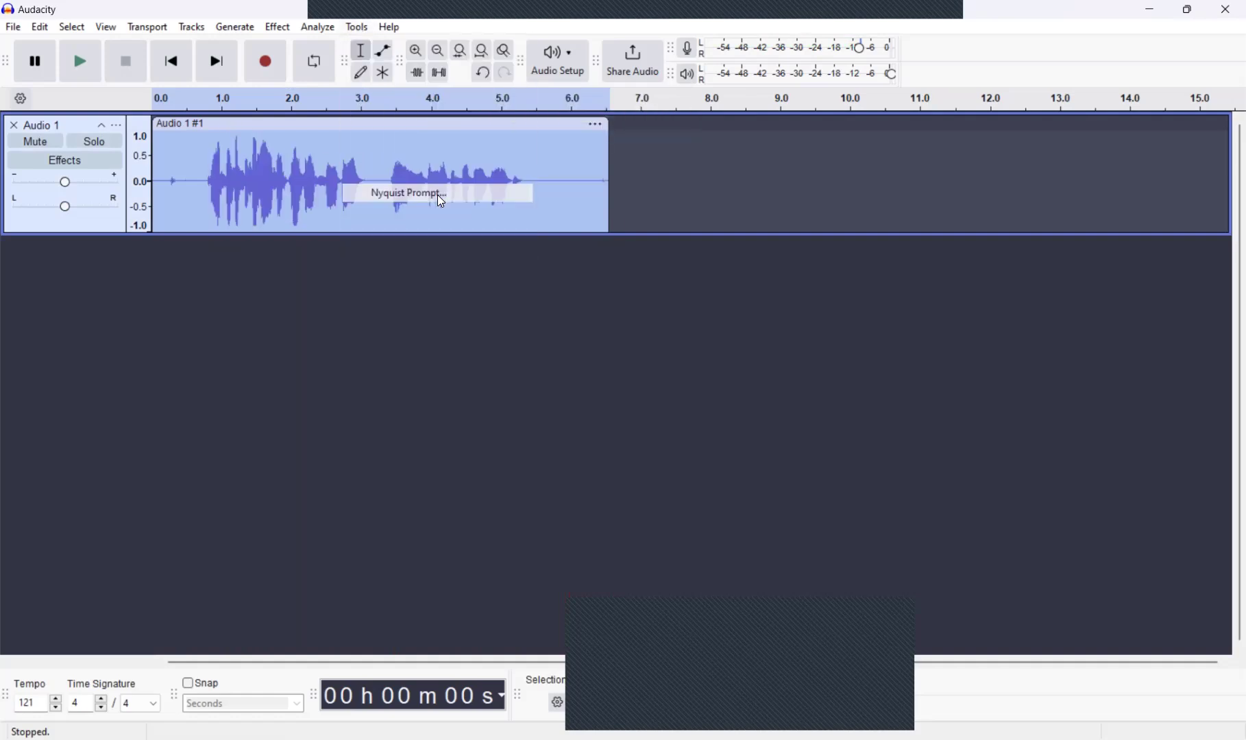
{"action": "left_click", "coordinate": [793, 507]}
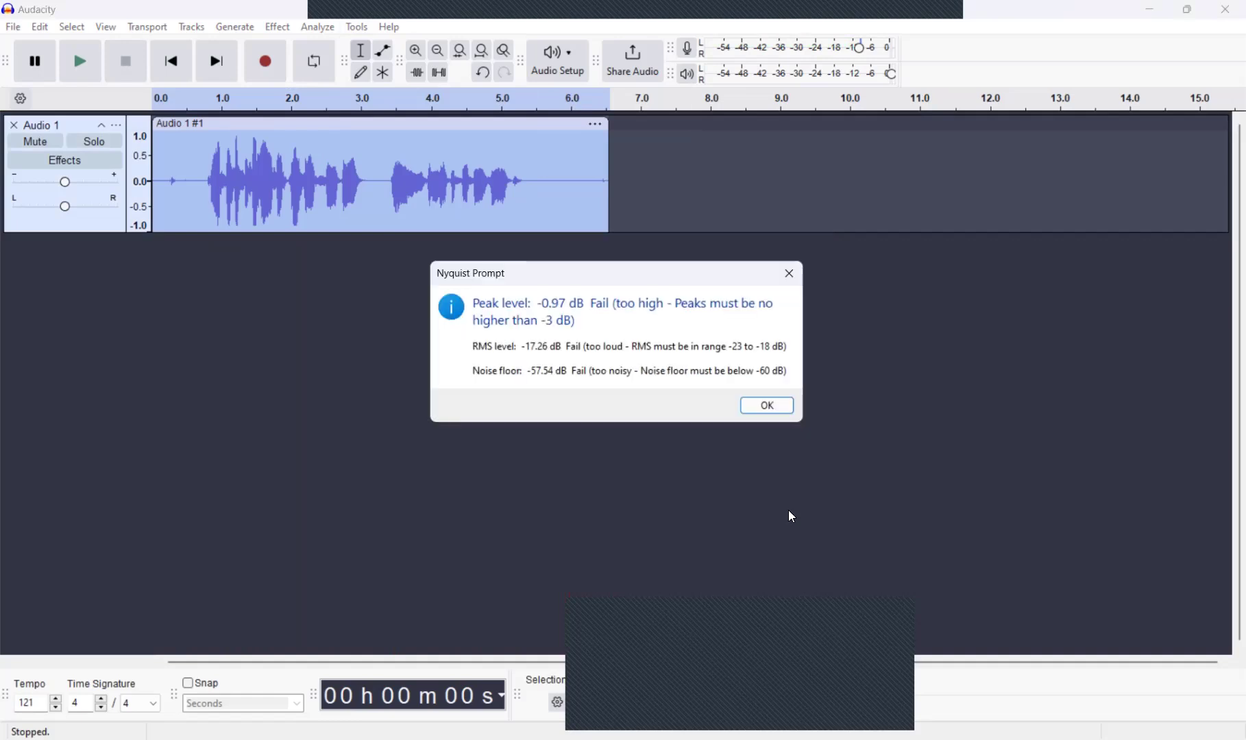
{"action": "left_click", "coordinate": [786, 411]}
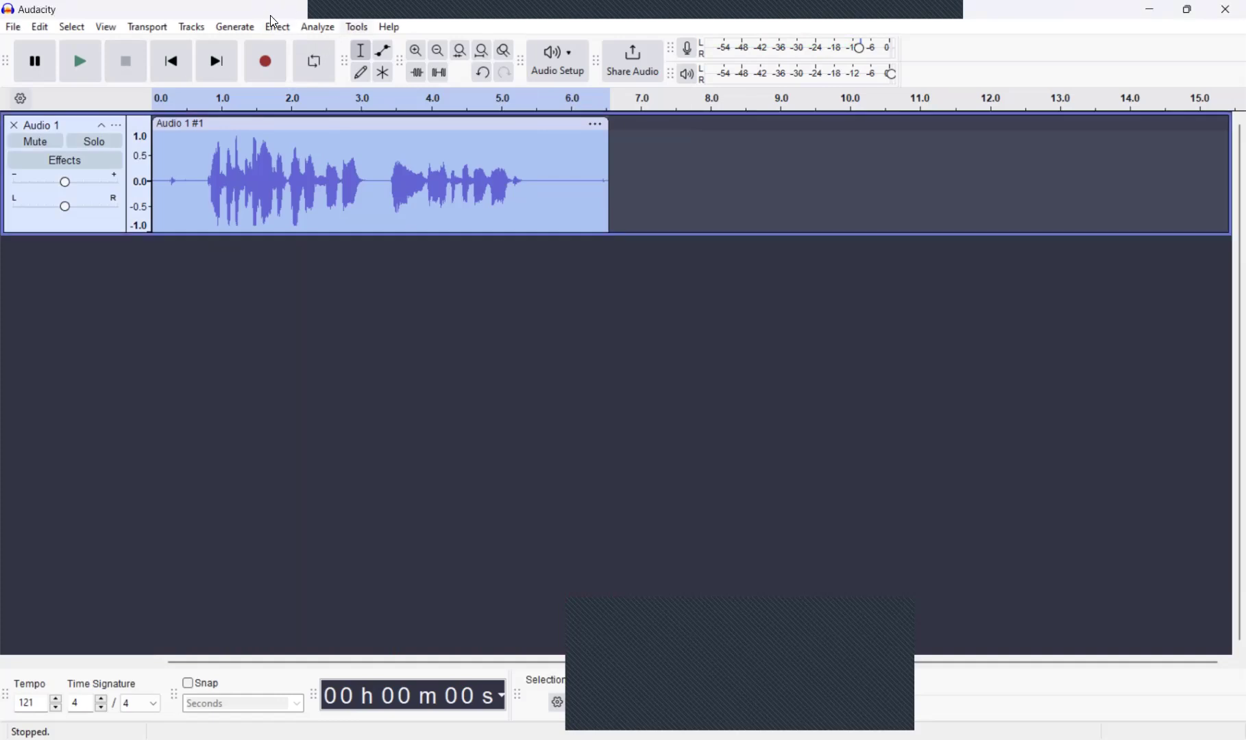
Examine the Compressor's curve settings and factory presets, and close the effect without applying it
{"action": "left_click", "coordinate": [276, 27]}
{"action": "mouse_move", "coordinate": [393, 159]}
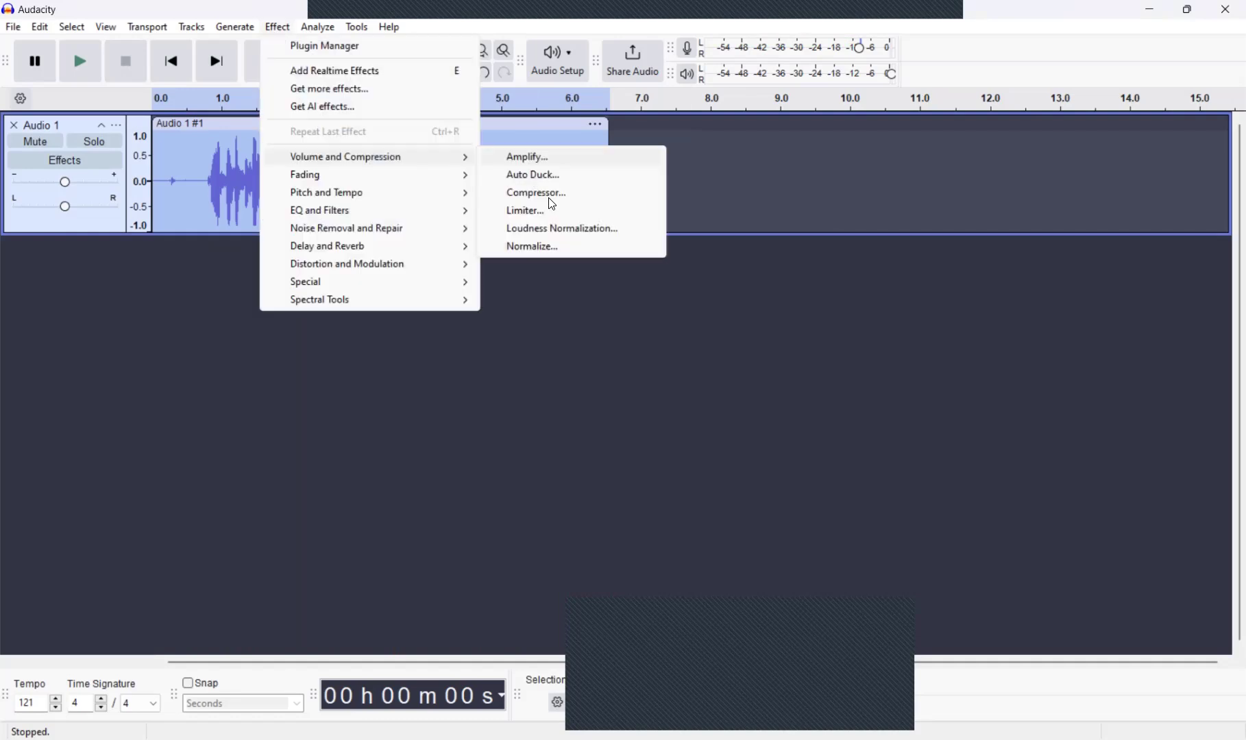
{"action": "left_click", "coordinate": [556, 193]}
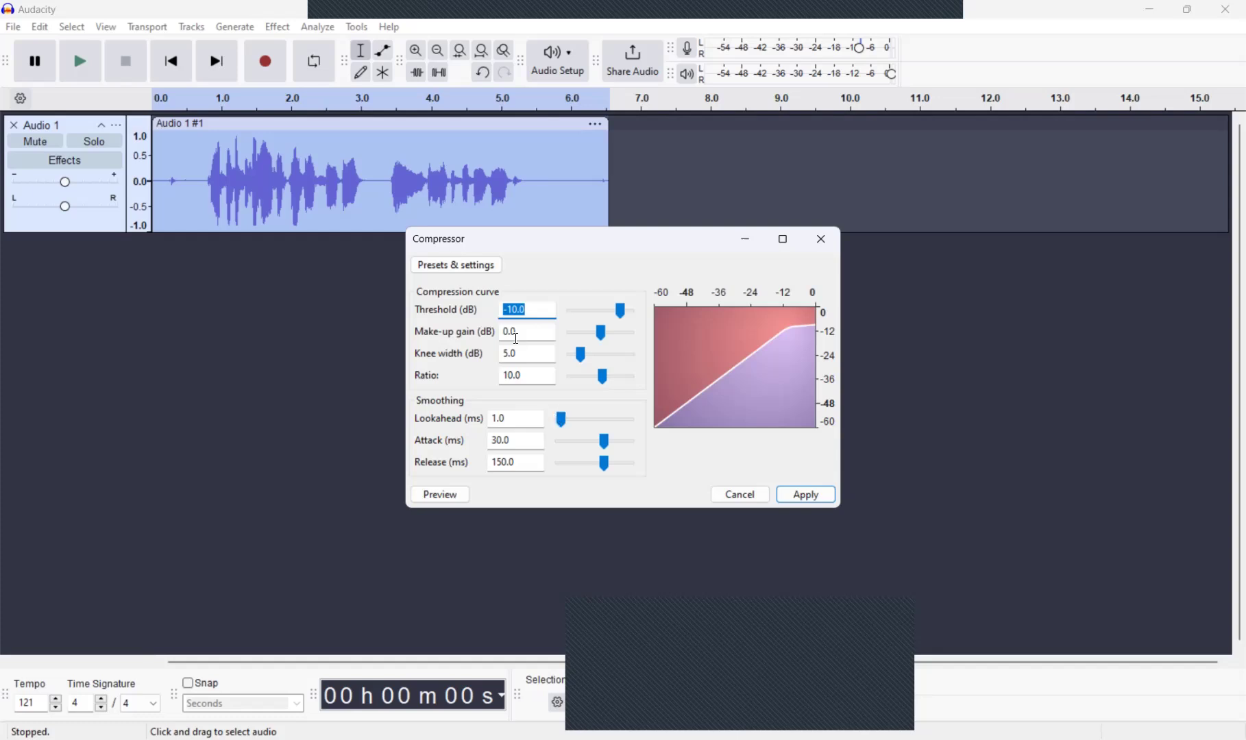
{"action": "left_click", "coordinate": [524, 332]}
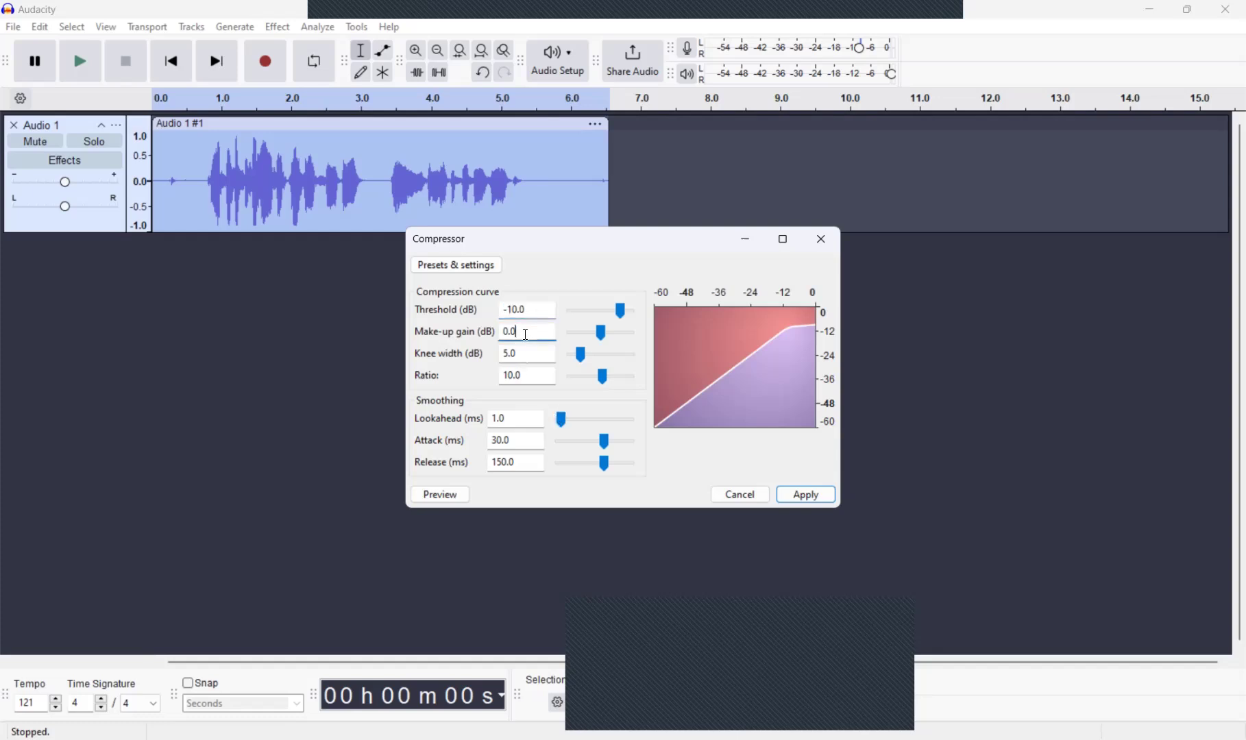
{"action": "left_click", "coordinate": [539, 352]}
{"action": "left_click", "coordinate": [456, 264]}
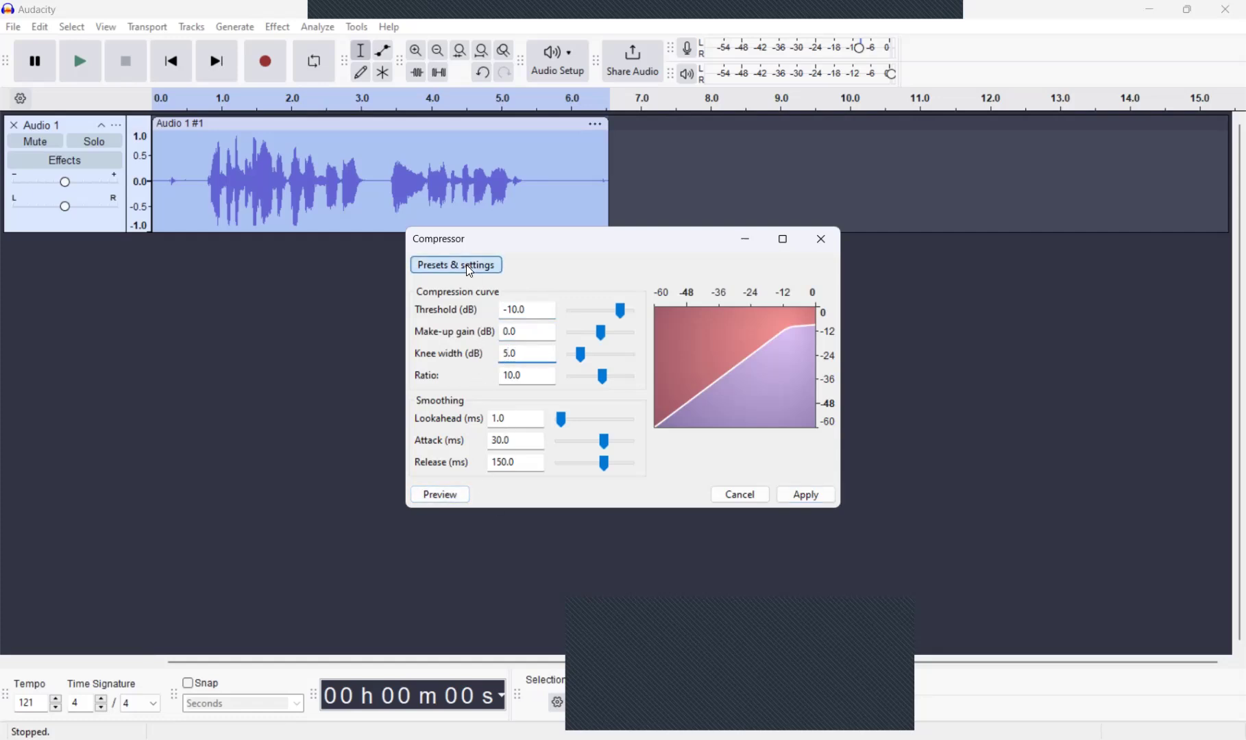
{"action": "mouse_move", "coordinate": [481, 351]}
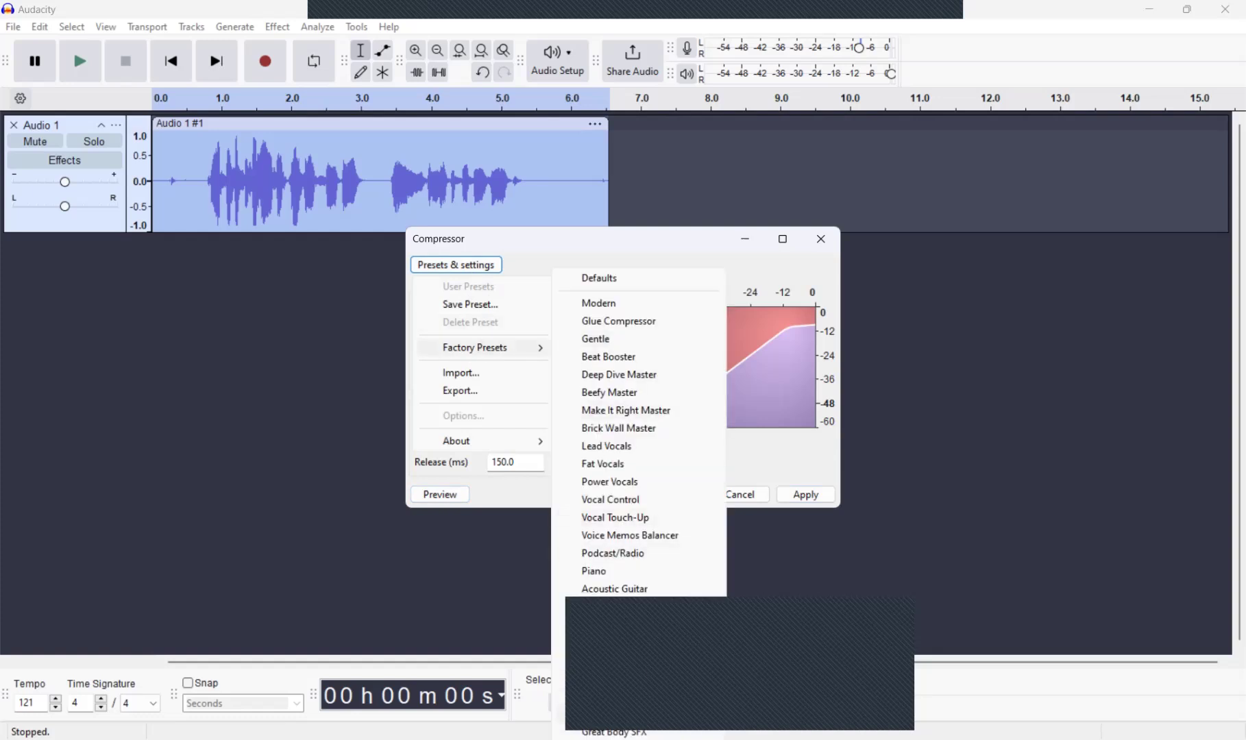
{"action": "left_click", "coordinate": [490, 496]}
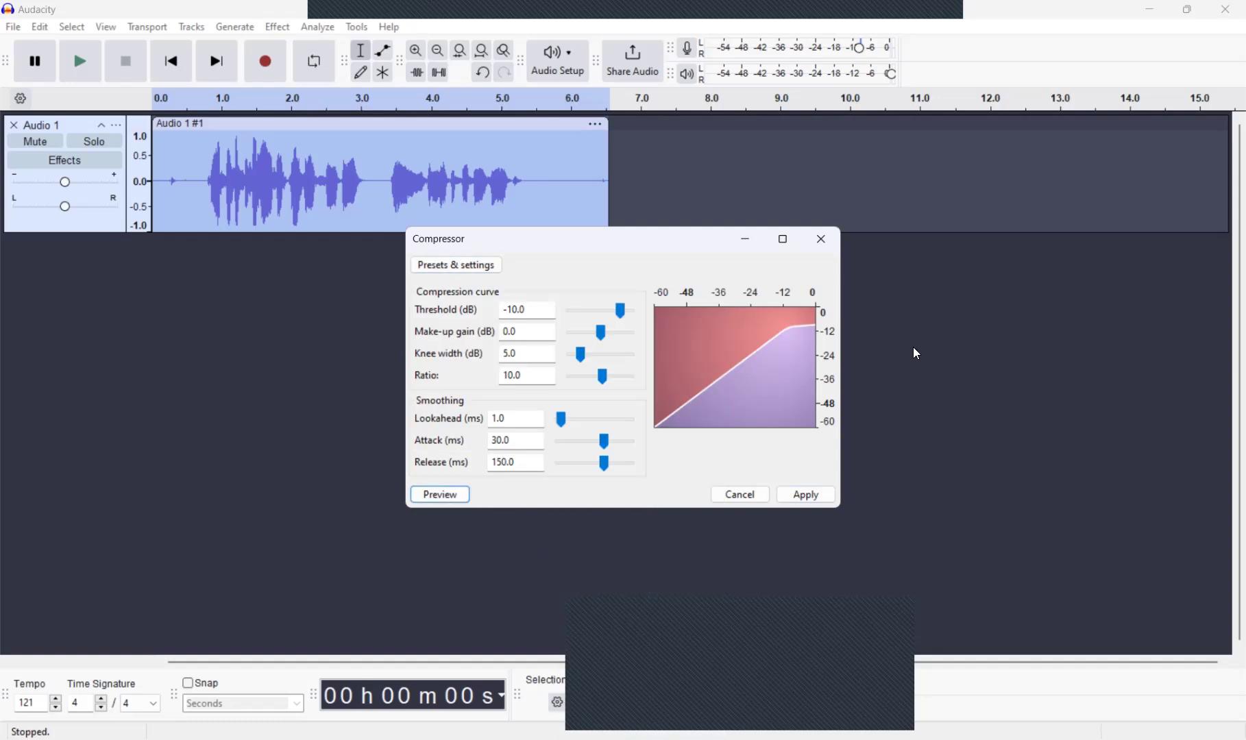
{"action": "left_click", "coordinate": [820, 239]}
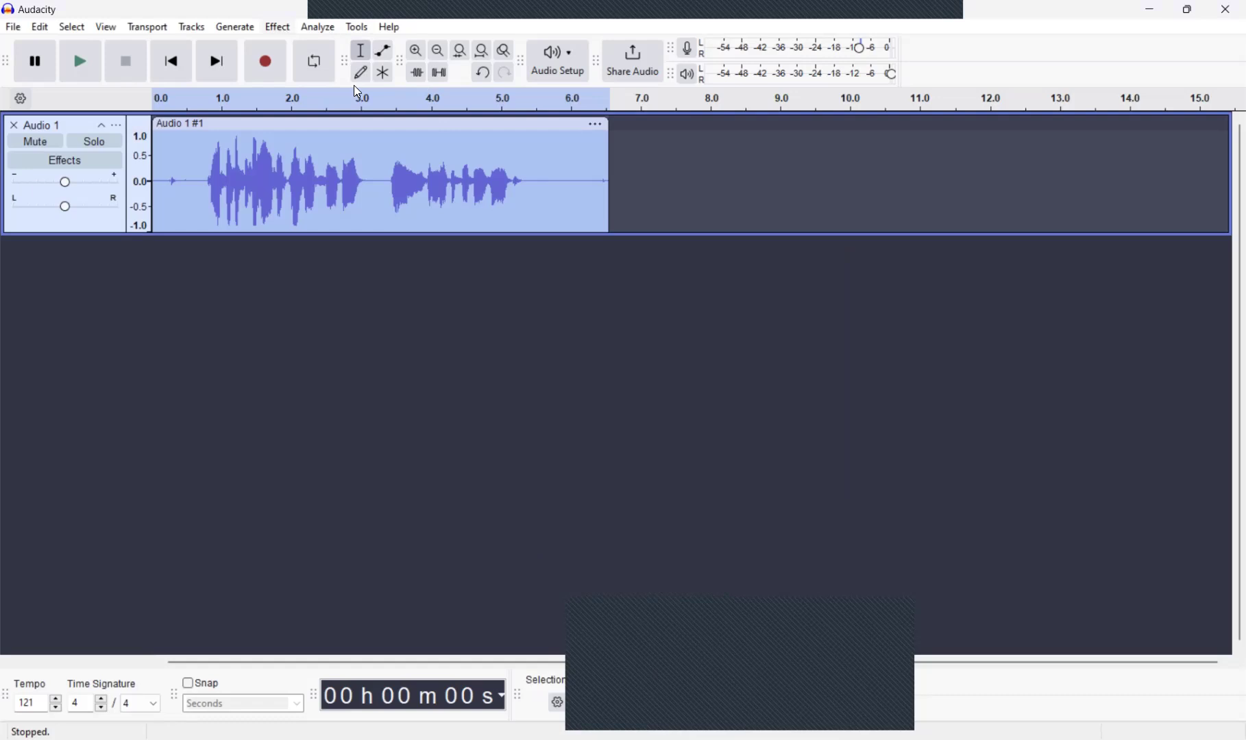
Normalize the selected clip to a peak amplitude of -3.1 dB with DC offset removal enabled
{"action": "left_click", "coordinate": [318, 26]}
{"action": "mouse_move", "coordinate": [278, 26]}
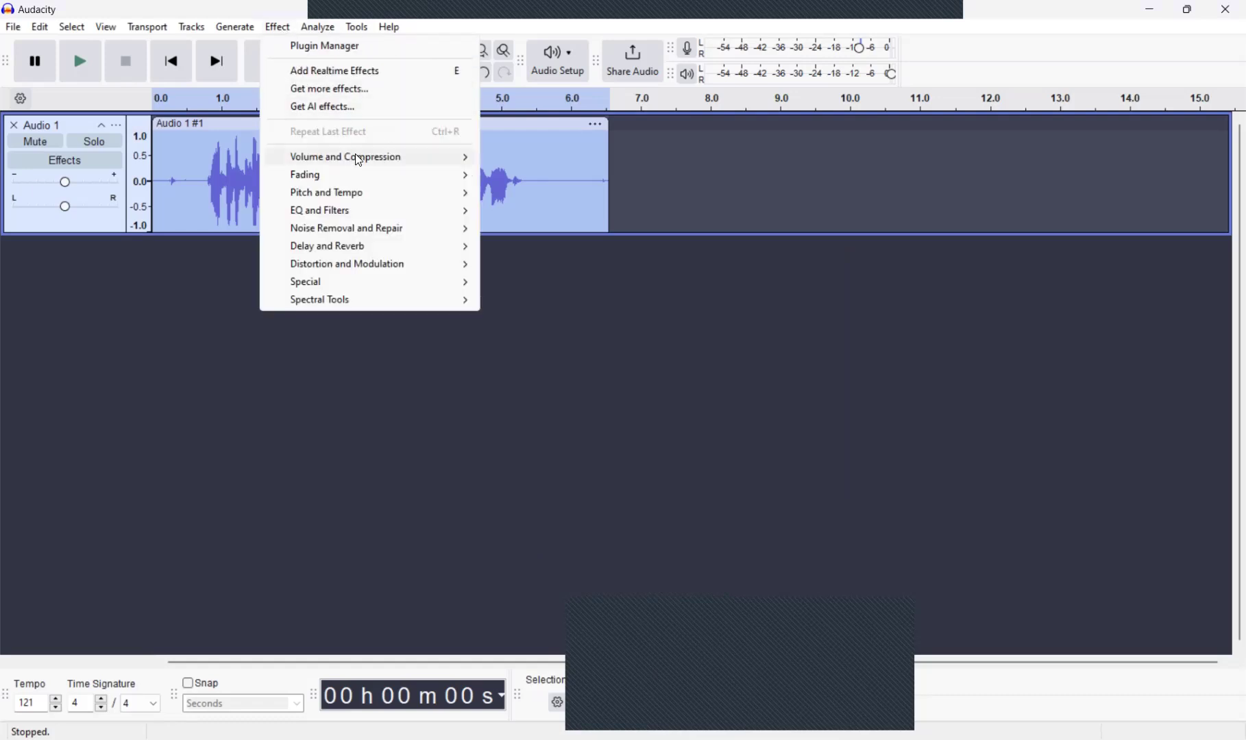
{"action": "mouse_move", "coordinate": [358, 160]}
{"action": "left_click", "coordinate": [553, 245]}
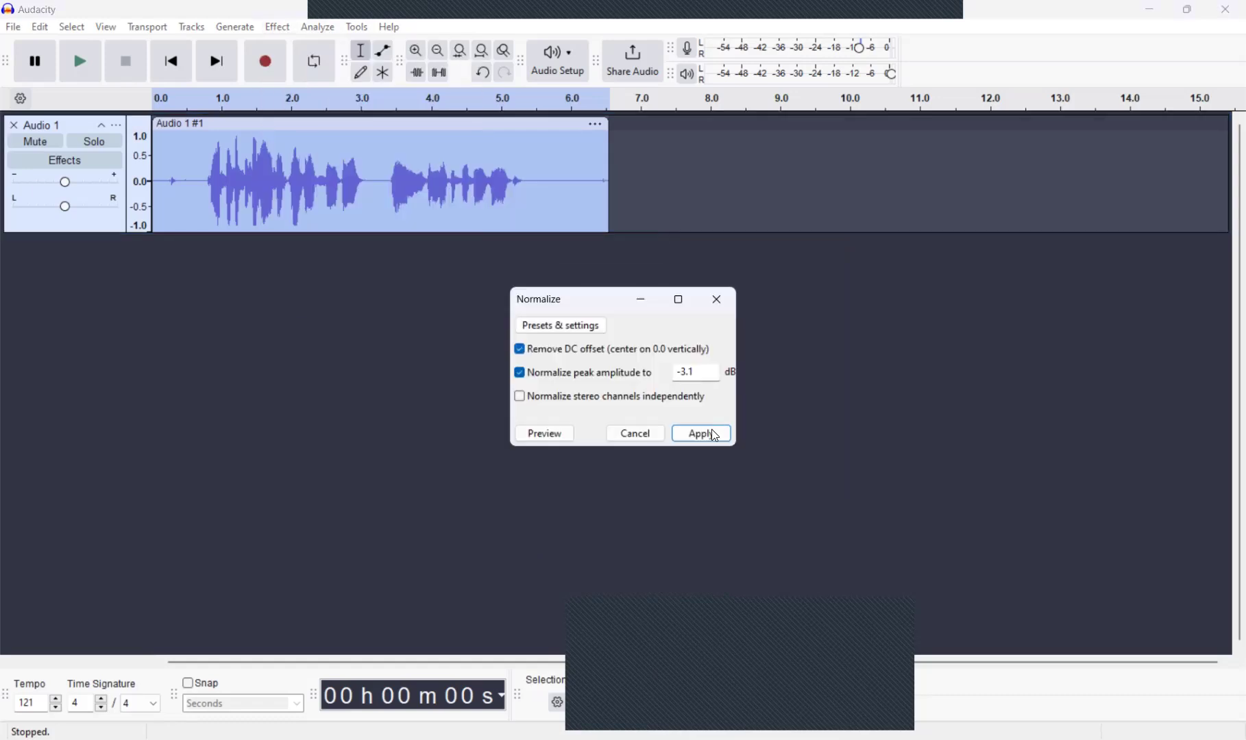
{"action": "left_click", "coordinate": [715, 436]}
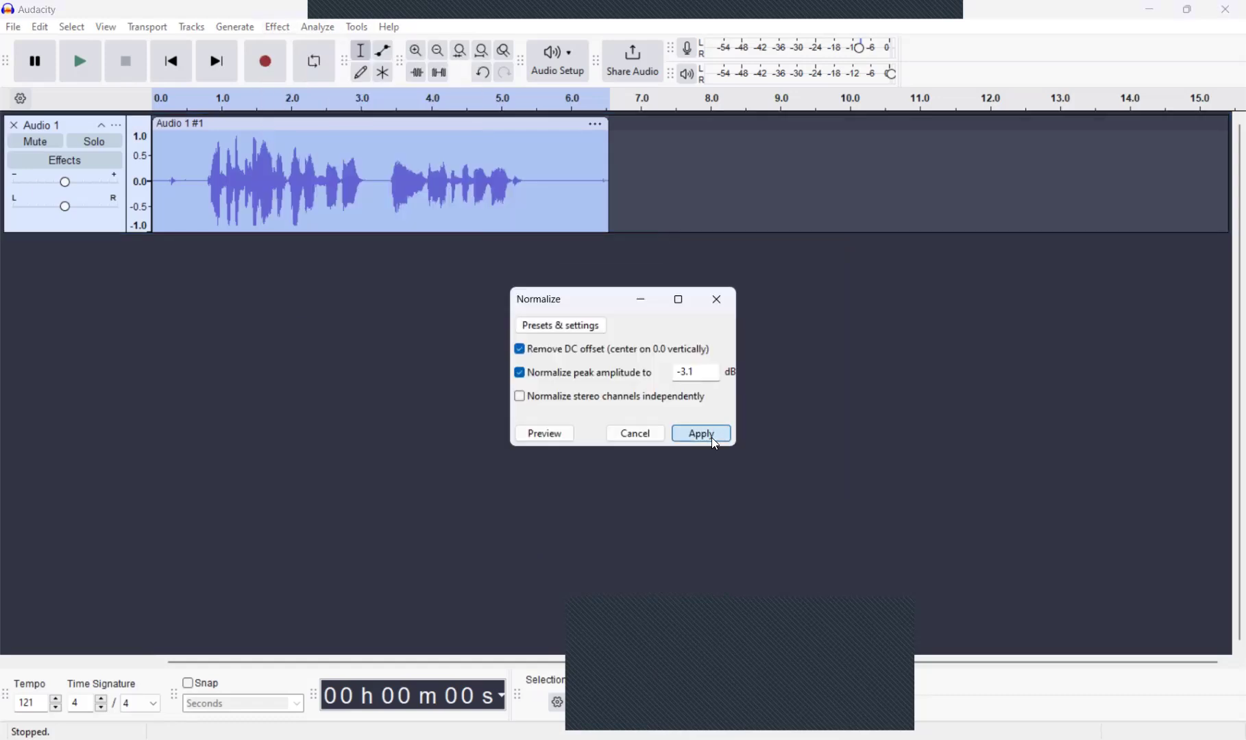
Rerun the ACX Check script in the Nyquist Prompt on the normalized clip and close the report
{"action": "left_click", "coordinate": [356, 27]}
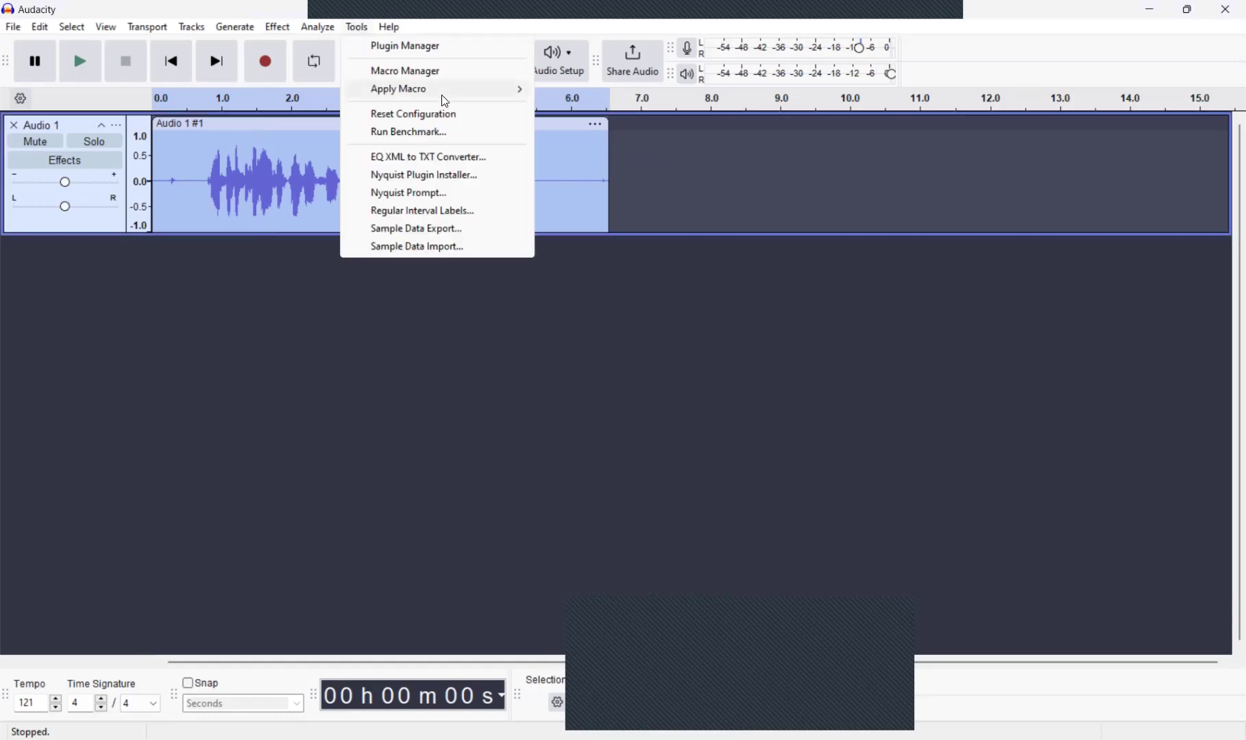
{"action": "left_click", "coordinate": [436, 192]}
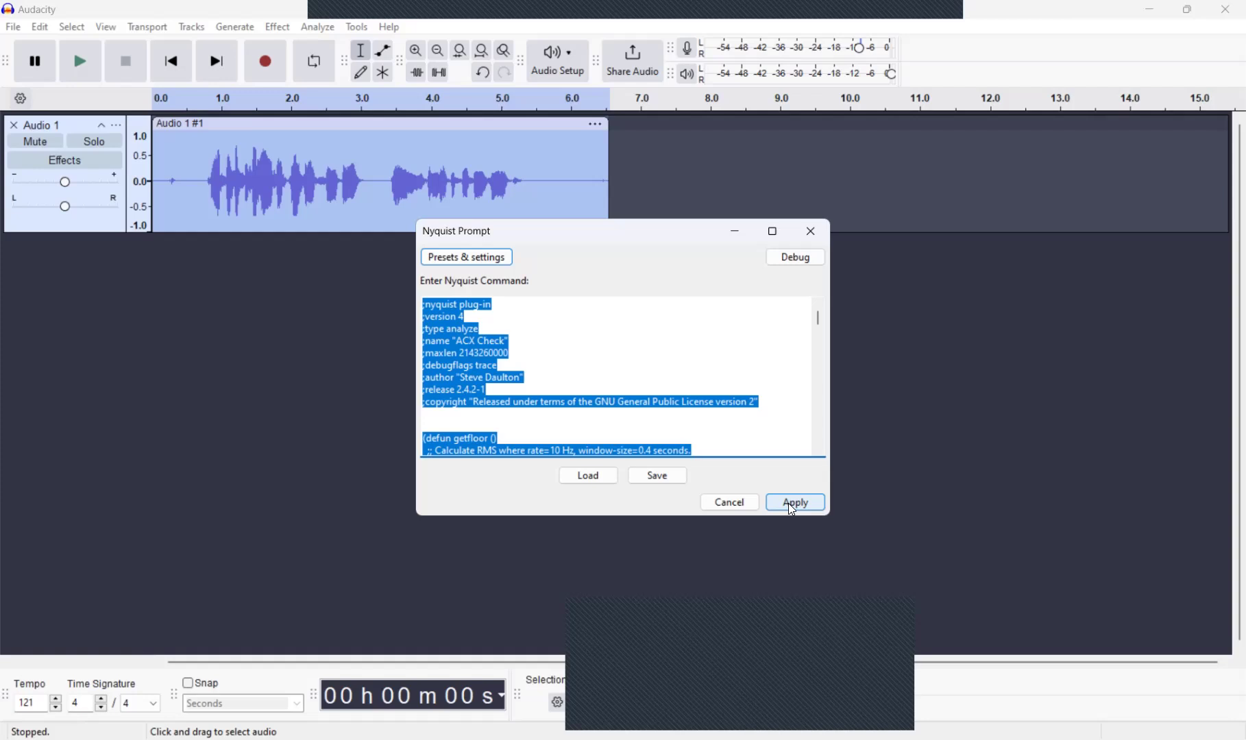
{"action": "left_click", "coordinate": [791, 510]}
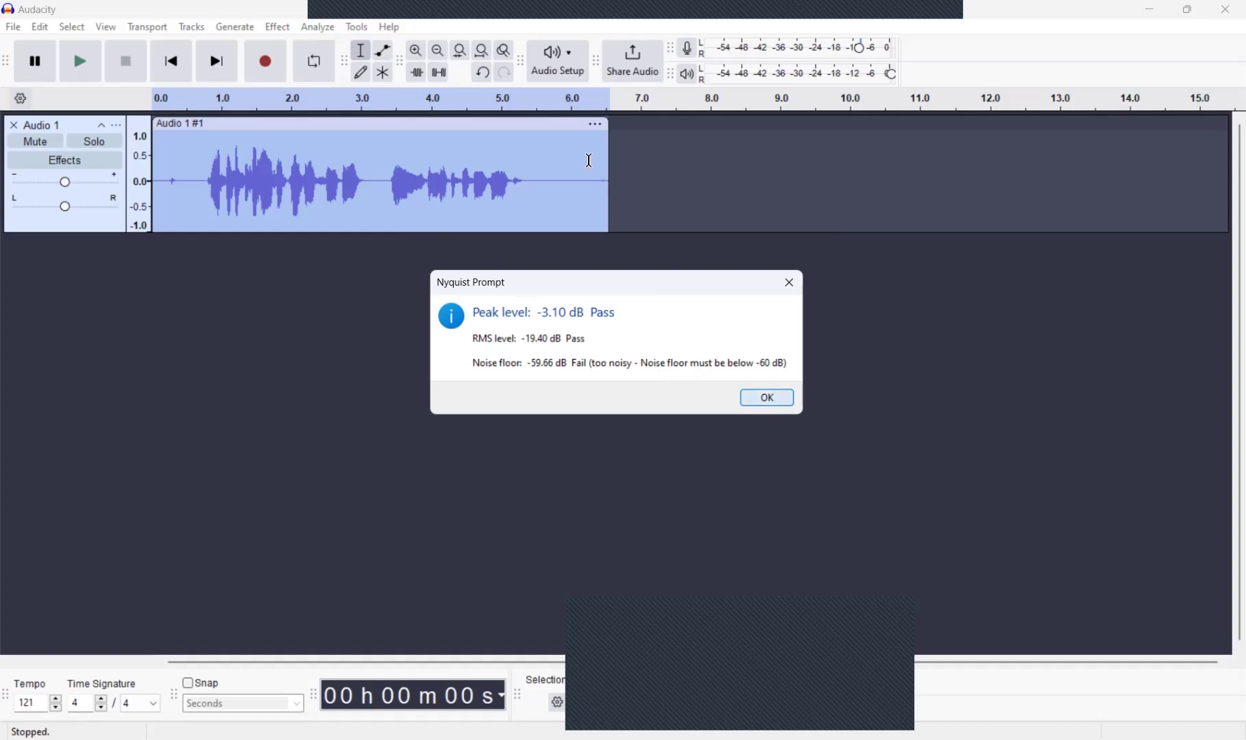
{"action": "left_click", "coordinate": [772, 395]}
Delete about 0.3 seconds from the clip's end and about 0.4 seconds, including the small noise, from its start
{"action": "left_click_drag", "start_coordinate": [609, 158], "coordinate": [586, 158]}
{"action": "key", "text": "Delete"}
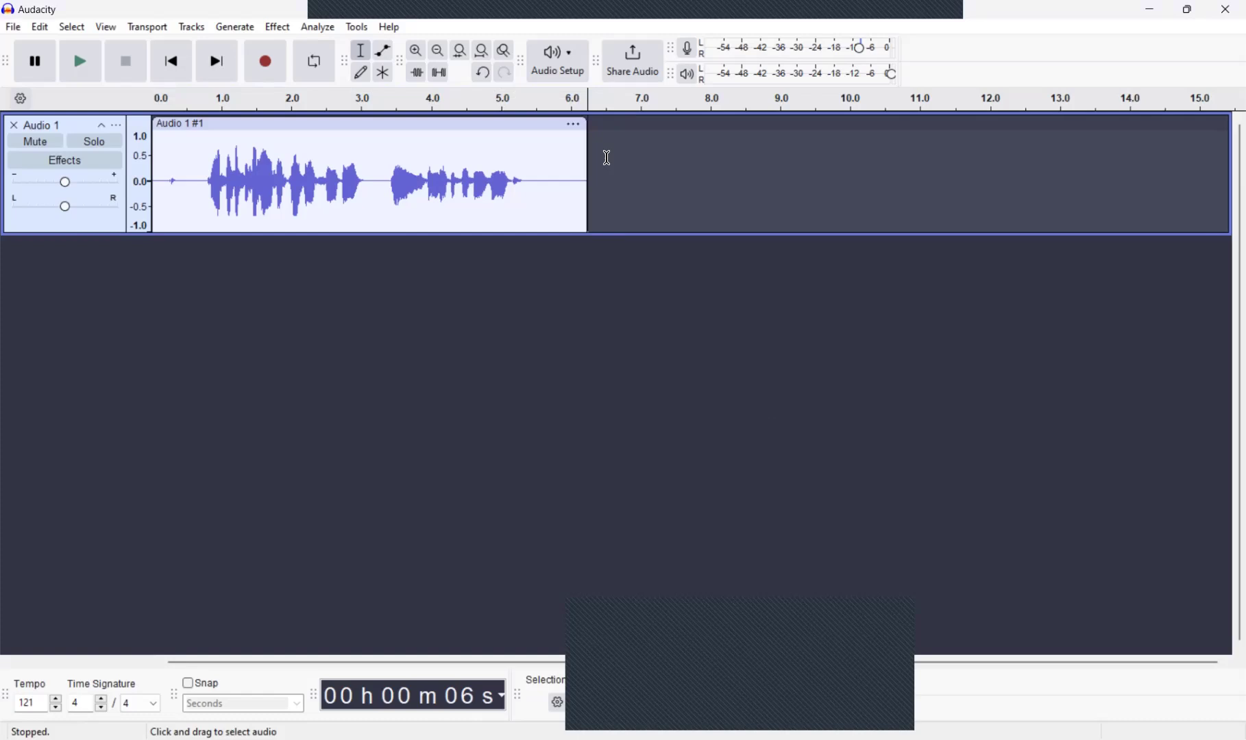
{"action": "left_click_drag", "start_coordinate": [179, 169], "coordinate": [145, 167]}
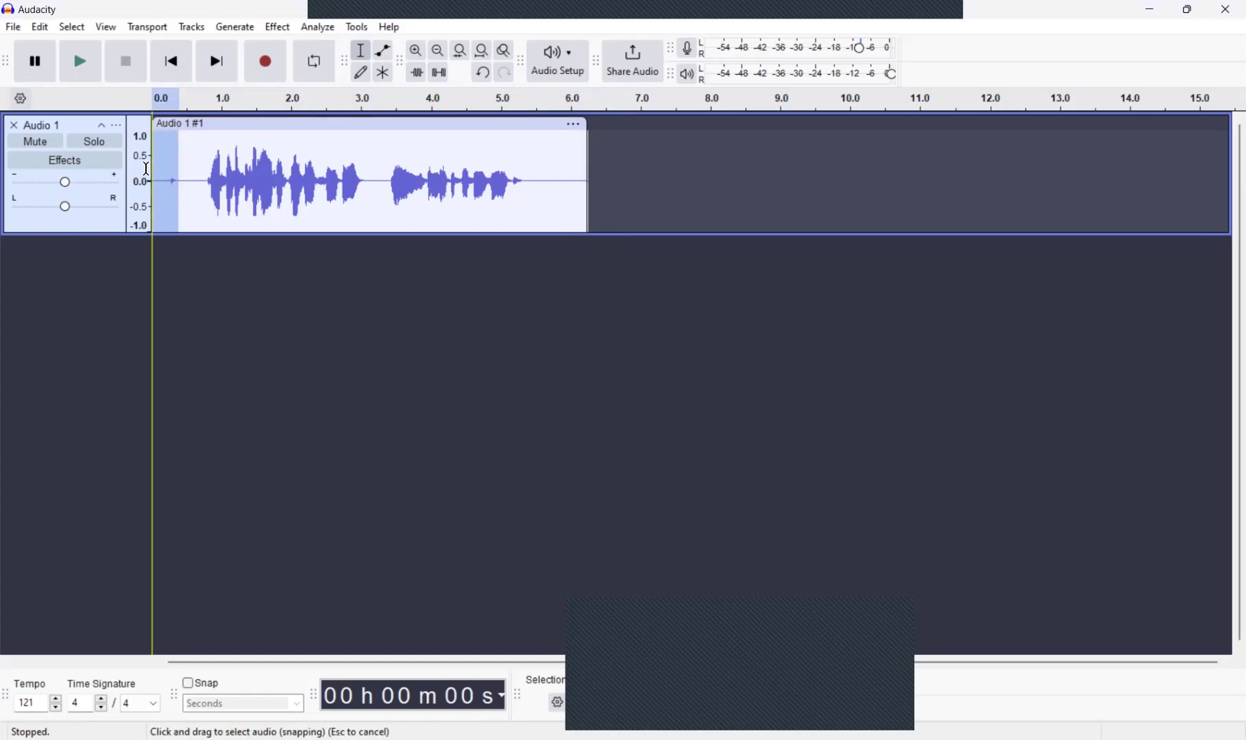
{"action": "key", "text": "Delete"}
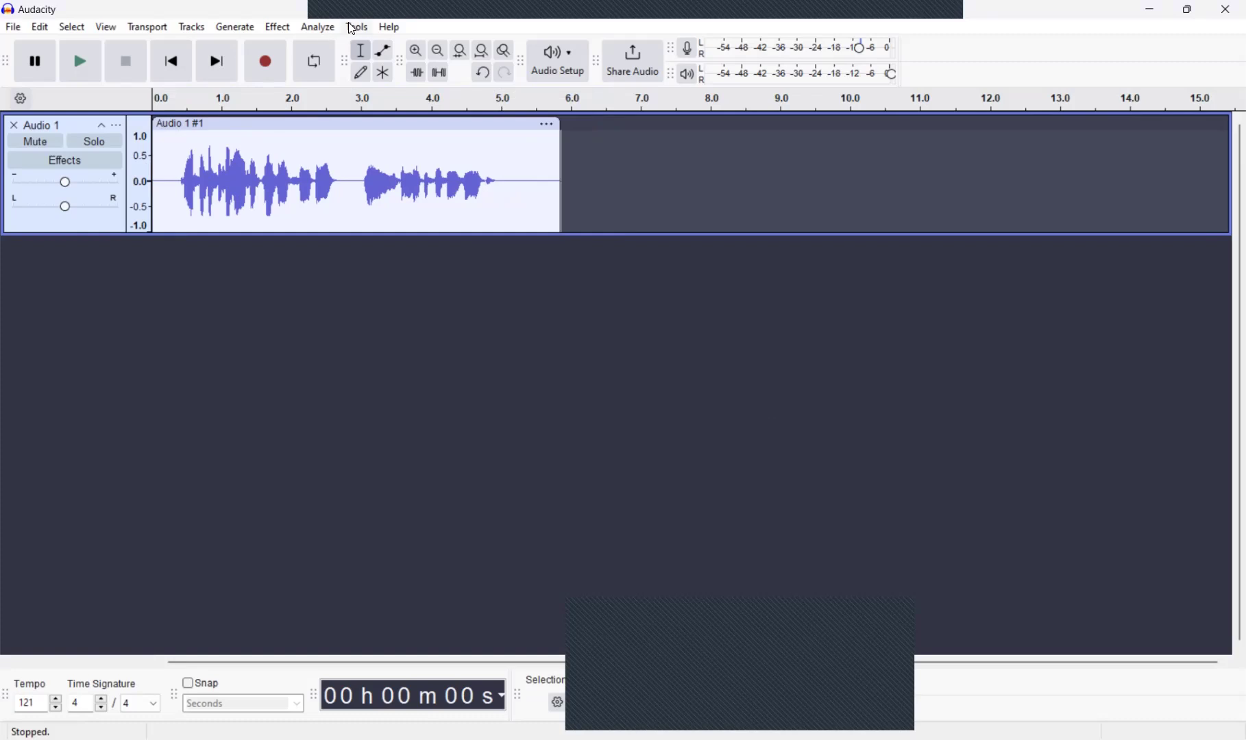
Select the whole trimmed clip, run the ACX Check script on it through the Nyquist Prompt, and close the report
{"action": "left_click", "coordinate": [347, 123]}
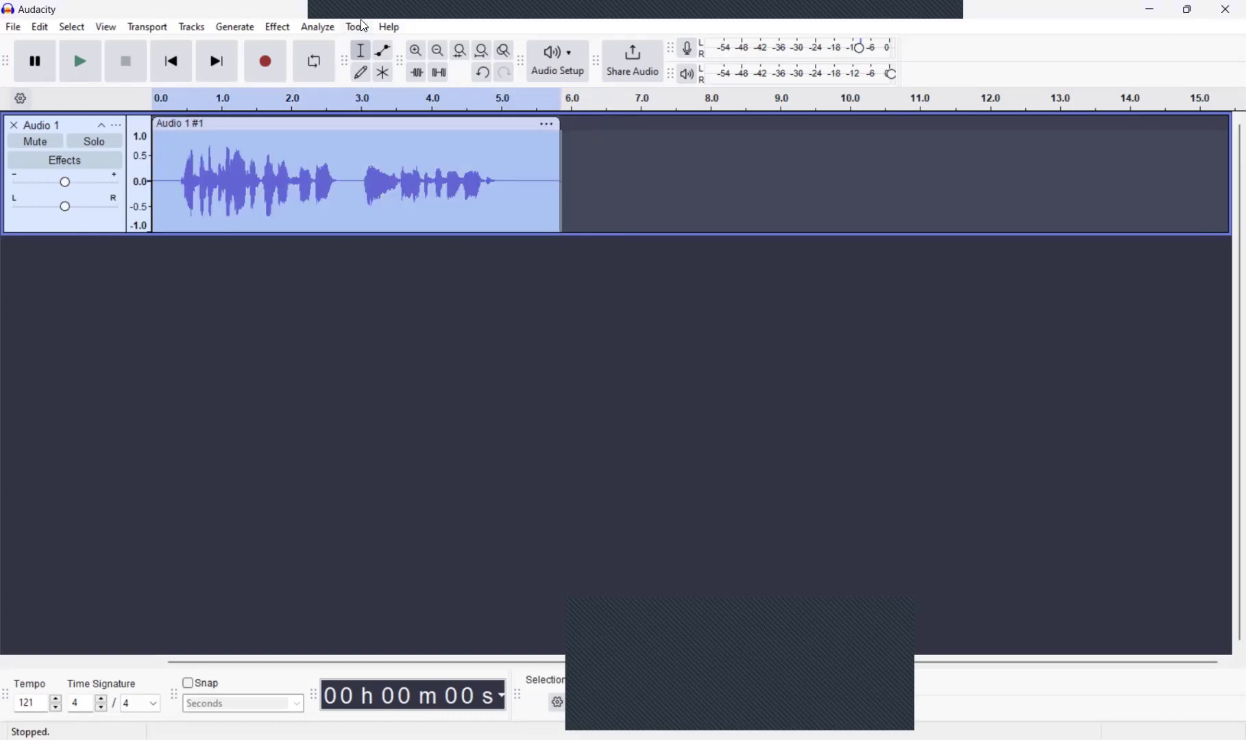
{"action": "left_click", "coordinate": [361, 26]}
{"action": "left_click", "coordinate": [431, 195]}
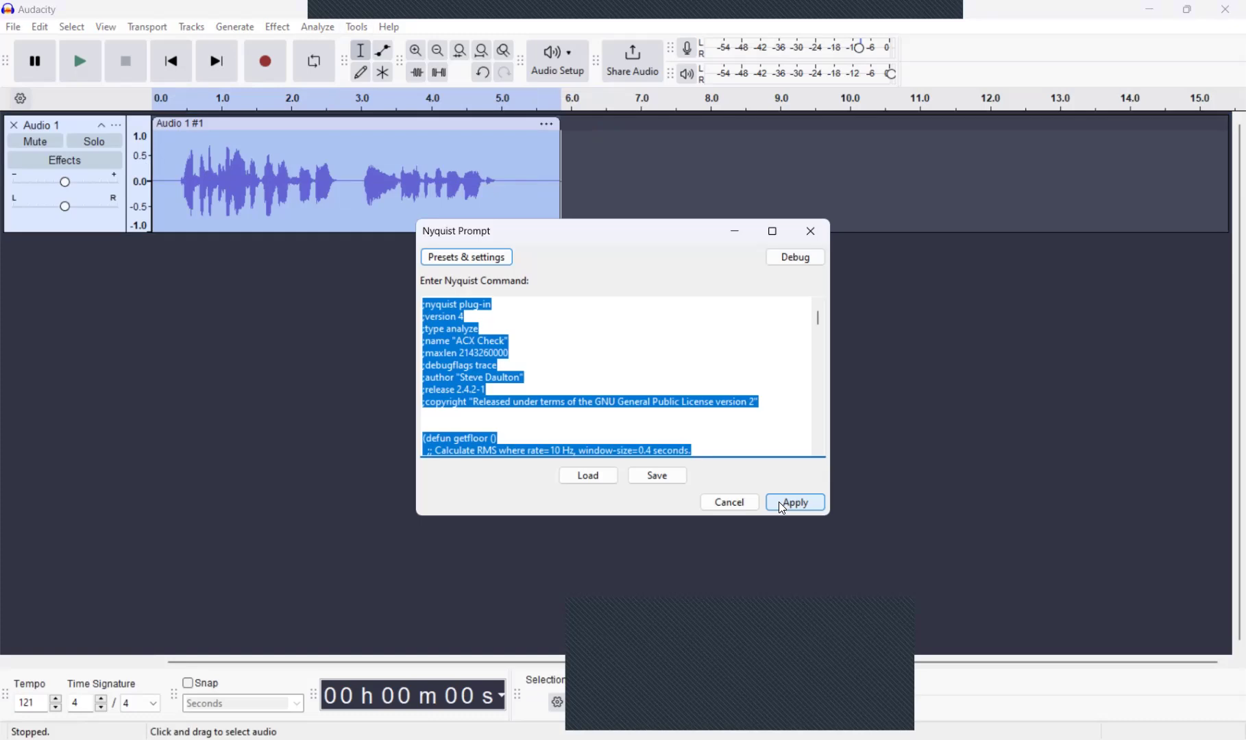
{"action": "left_click", "coordinate": [782, 509]}
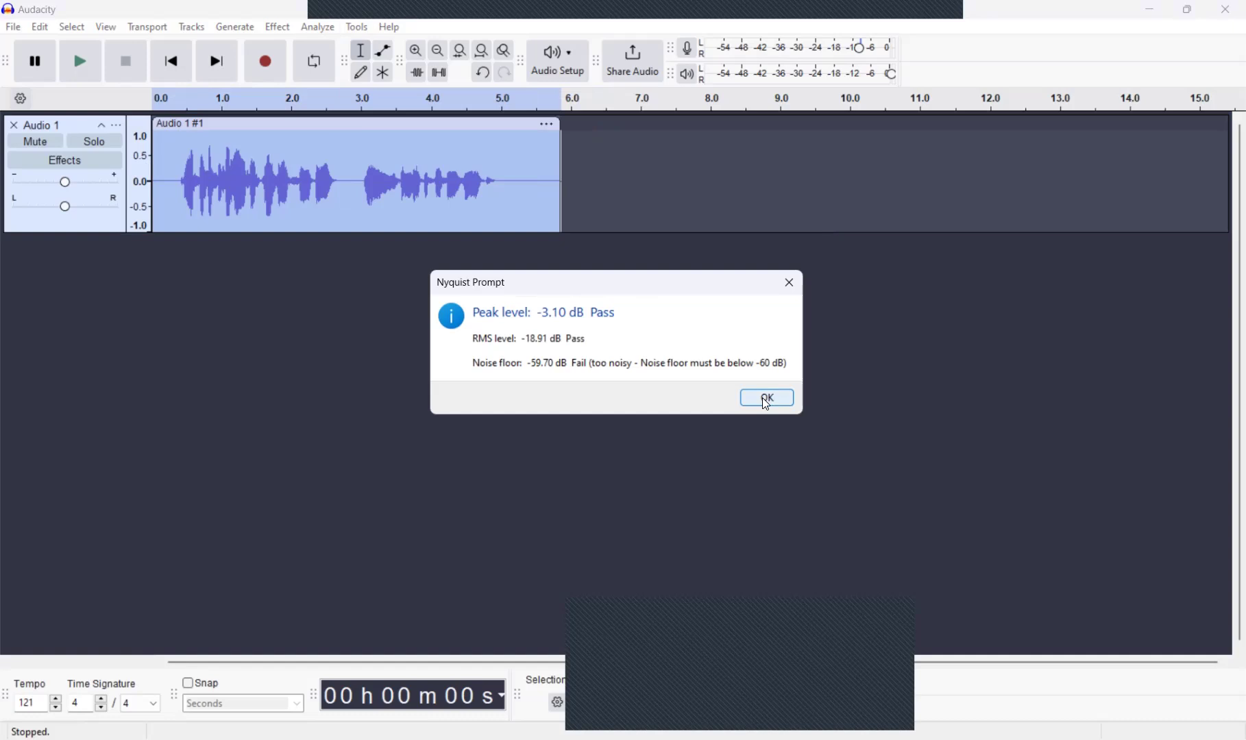
{"action": "left_click", "coordinate": [766, 404]}
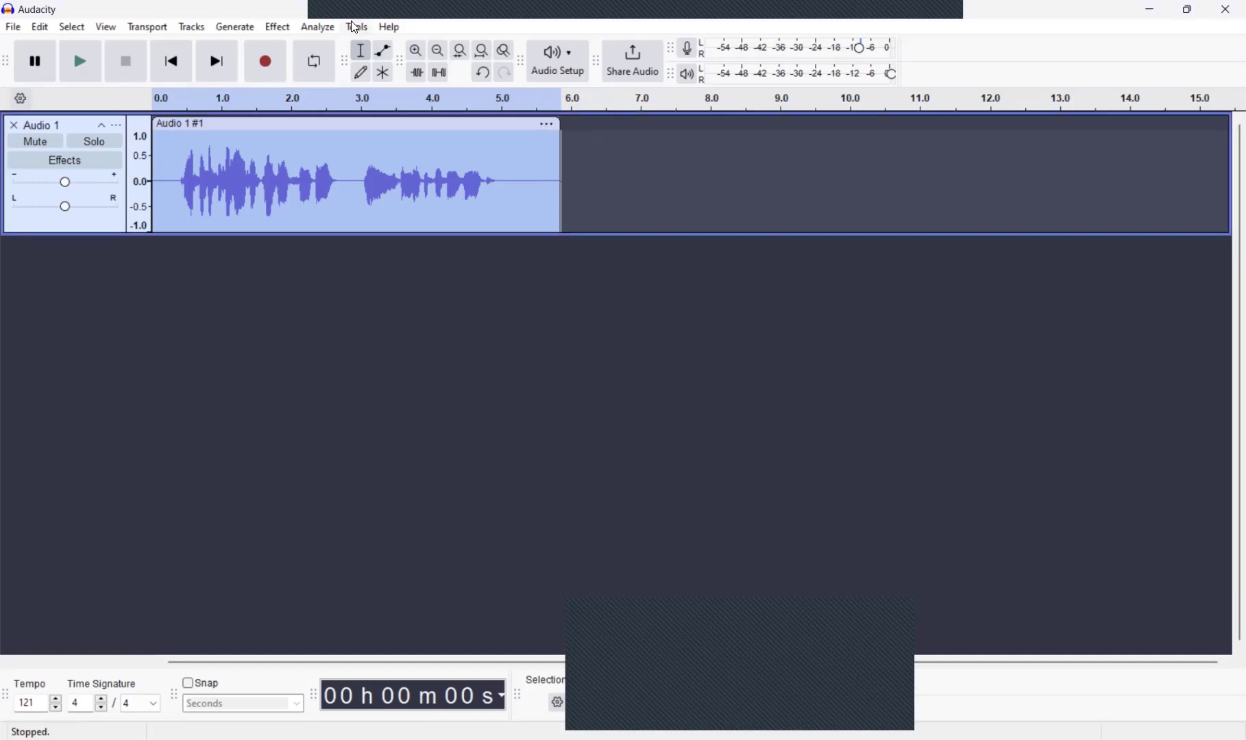
Reselect the entire clip and normalize its peak amplitude to -4.1 dB
{"action": "left_click", "coordinate": [355, 27]}
{"action": "left_click", "coordinate": [500, 389]}
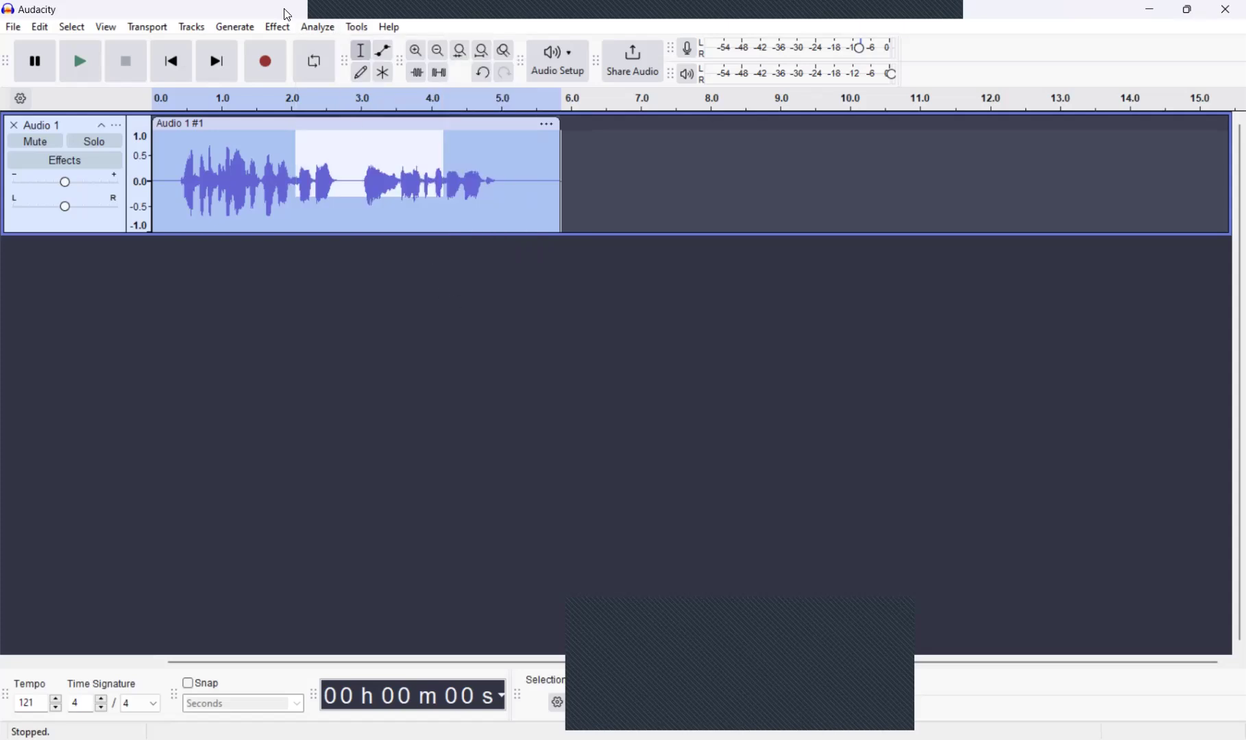
{"action": "key", "text": "ctrl+a"}
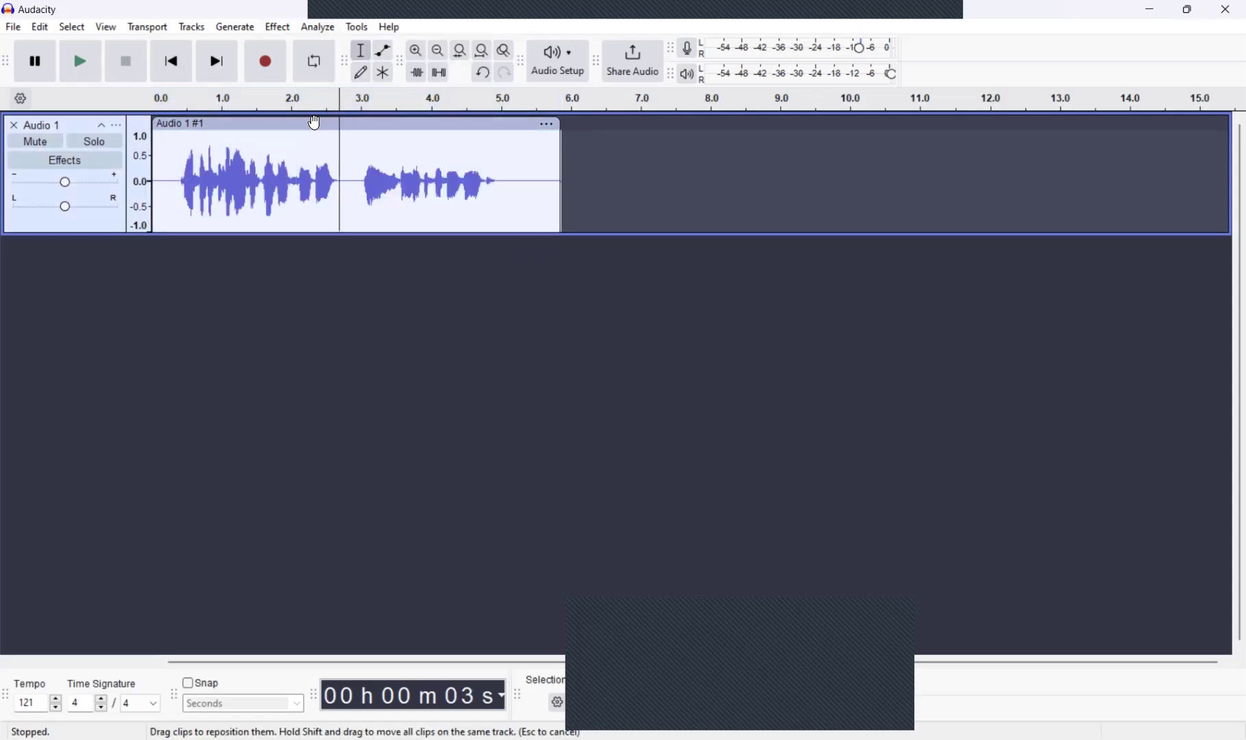
{"action": "left_click", "coordinate": [278, 28]}
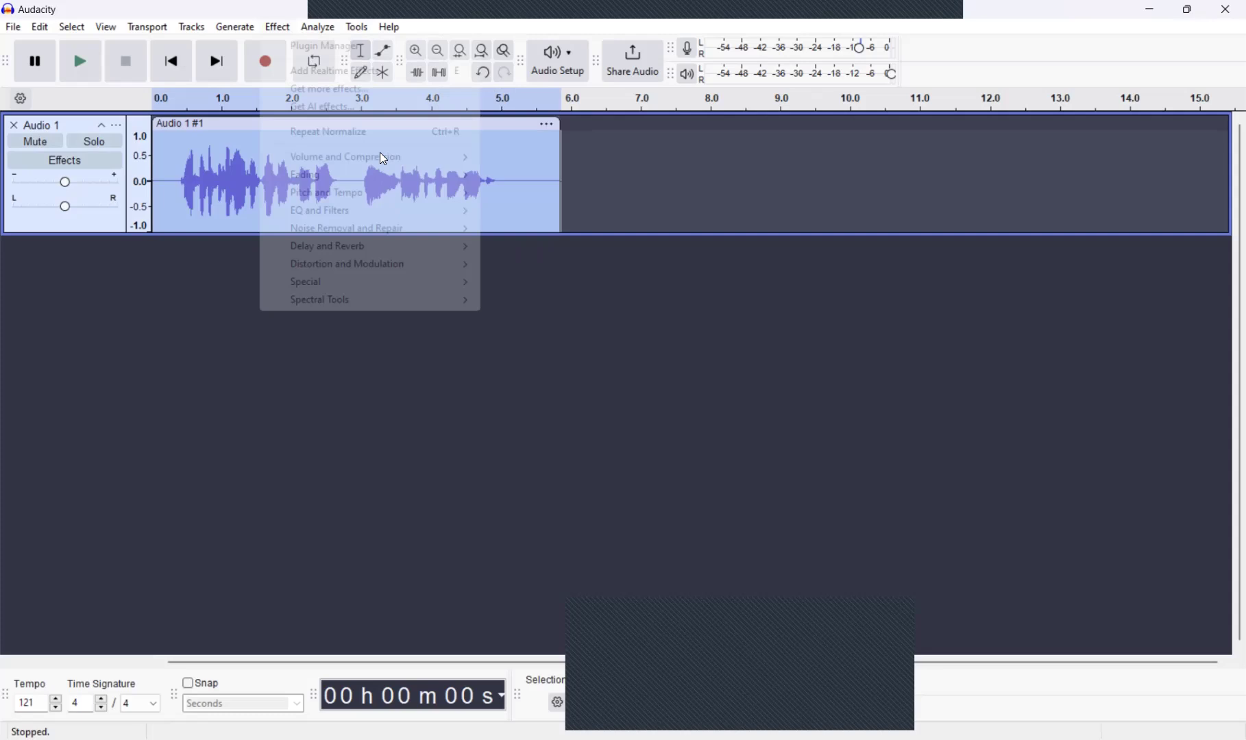
{"action": "mouse_move", "coordinate": [384, 159]}
{"action": "left_click", "coordinate": [592, 246]}
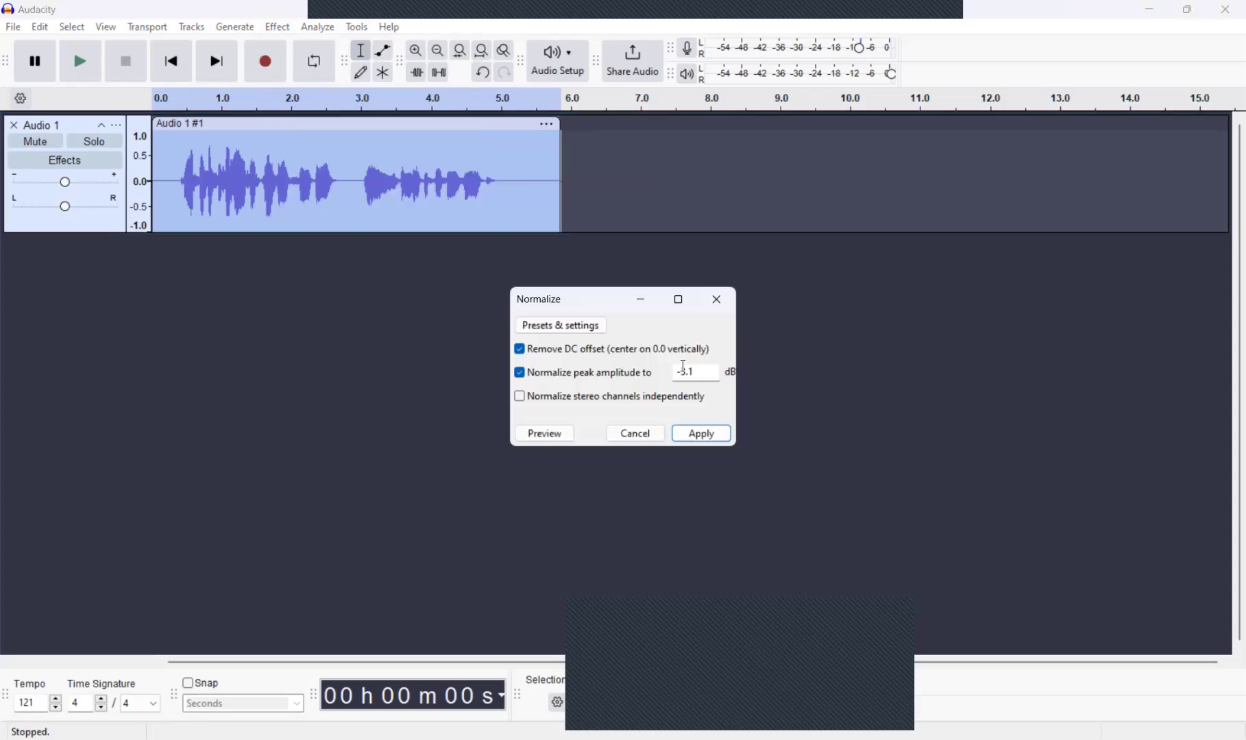
{"action": "left_click", "coordinate": [683, 370]}
{"action": "key", "text": "BackSpace"}
{"action": "type", "text": "4"}
{"action": "key", "text": "Return"}
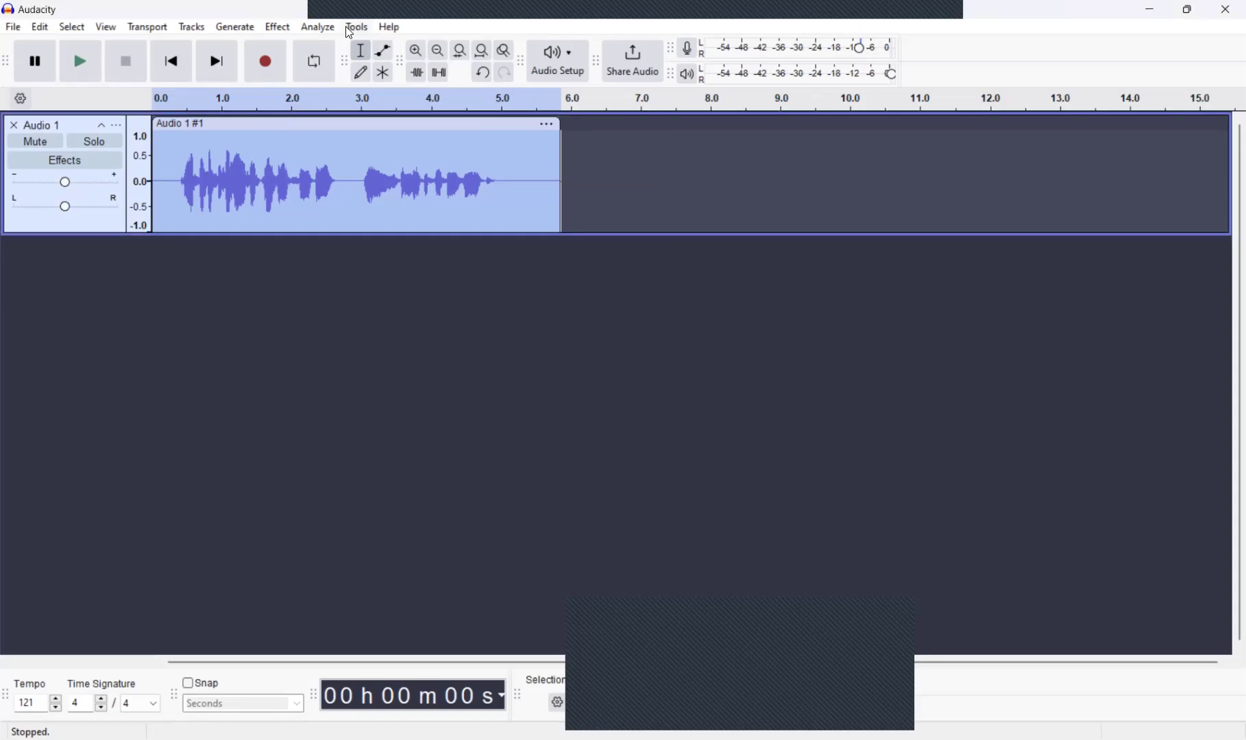
Run the ACX Check script on the normalized clip through the Nyquist Prompt
{"action": "left_click", "coordinate": [356, 28]}
{"action": "left_click", "coordinate": [446, 199]}
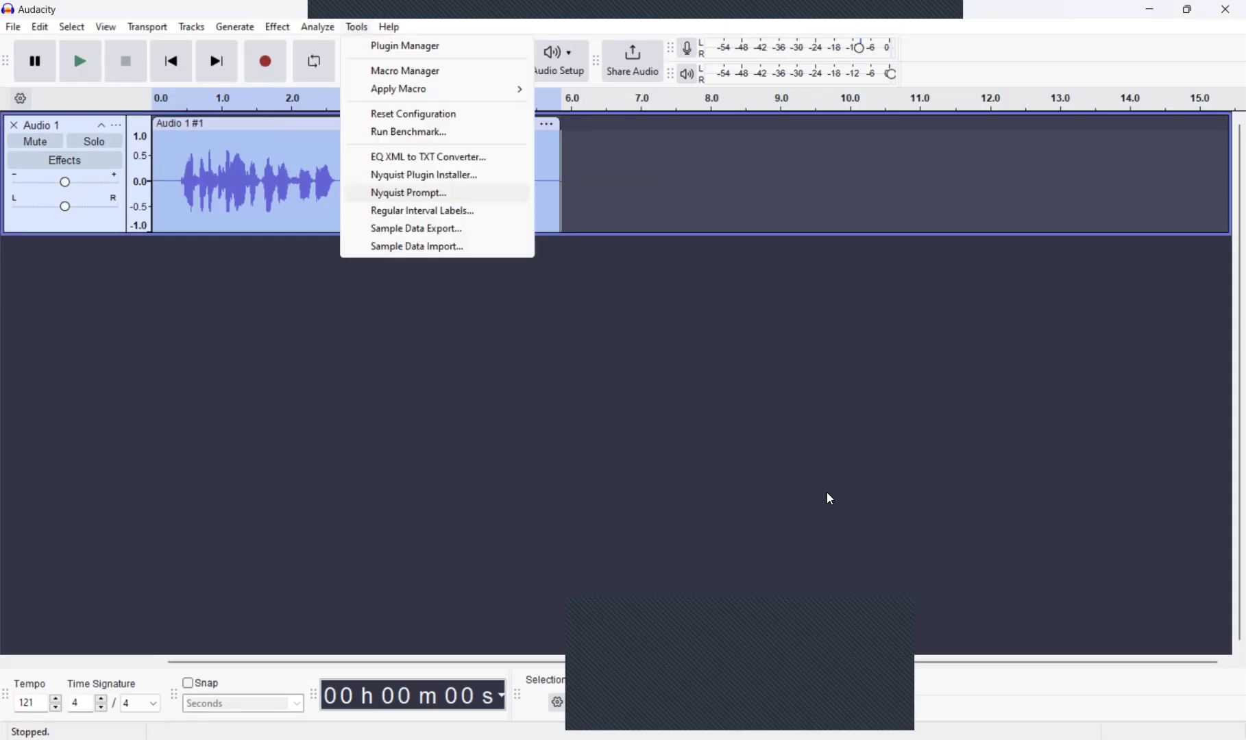
{"action": "left_click", "coordinate": [795, 503]}
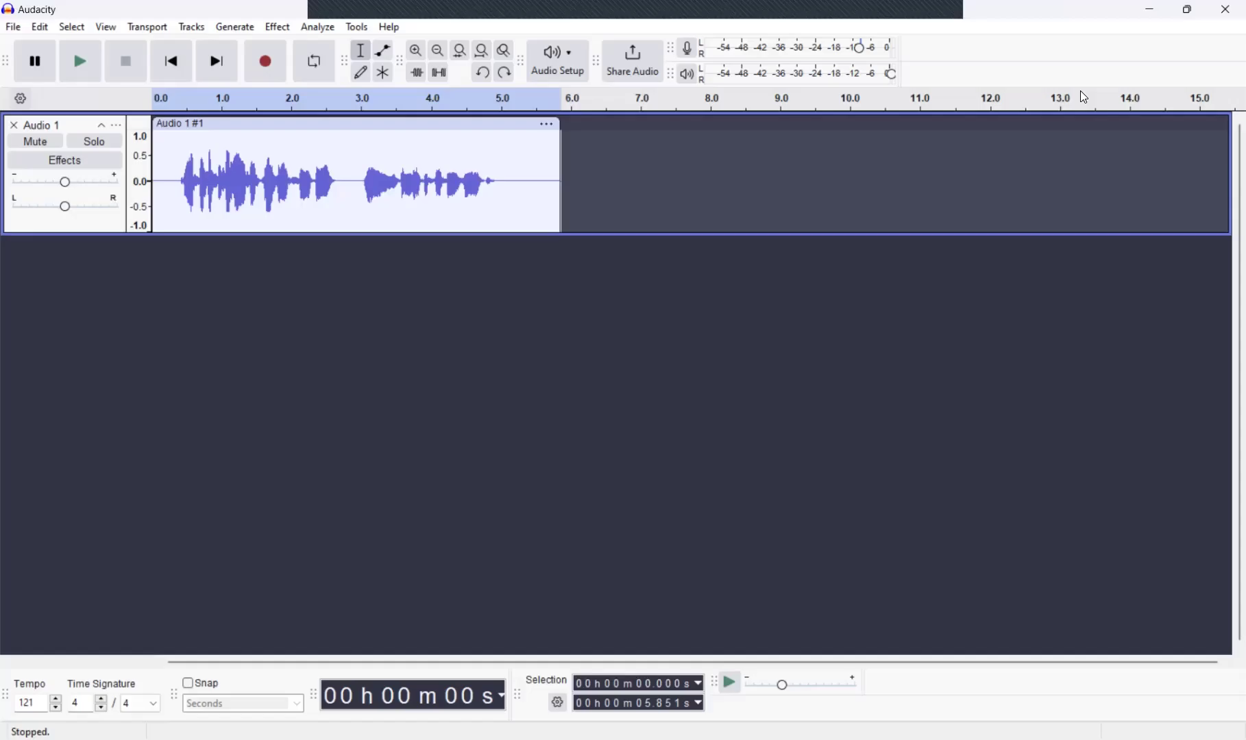
Reselect the whole clip and add Phaser as a realtime effect on the Audio 1 track
{"action": "left_click", "coordinate": [397, 309]}
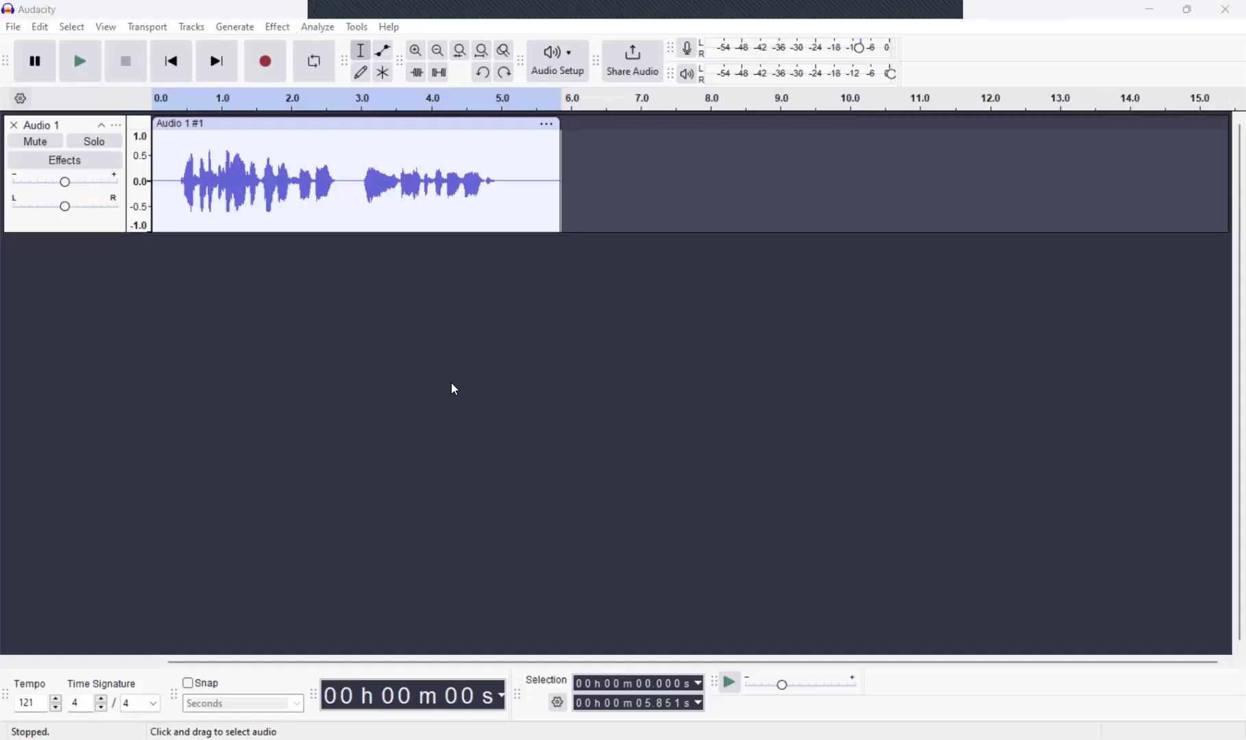
{"action": "key", "text": "ctrl+a"}
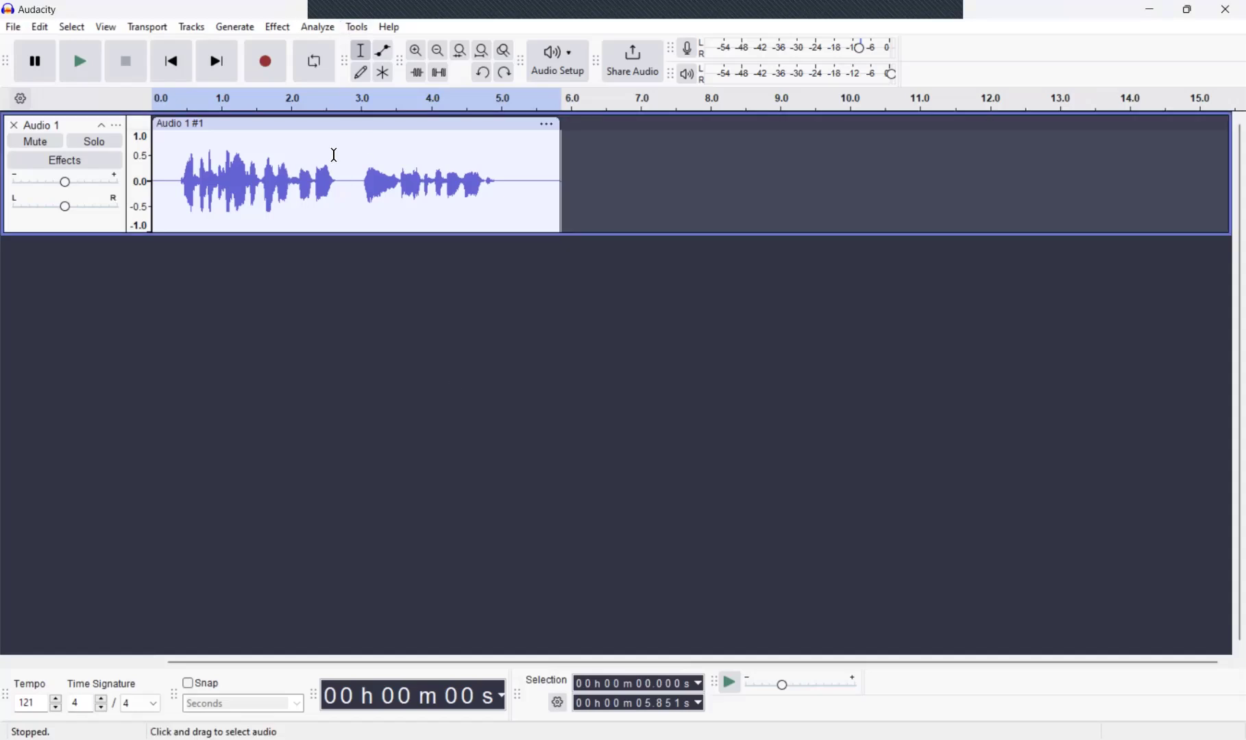
{"action": "left_click", "coordinate": [344, 124]}
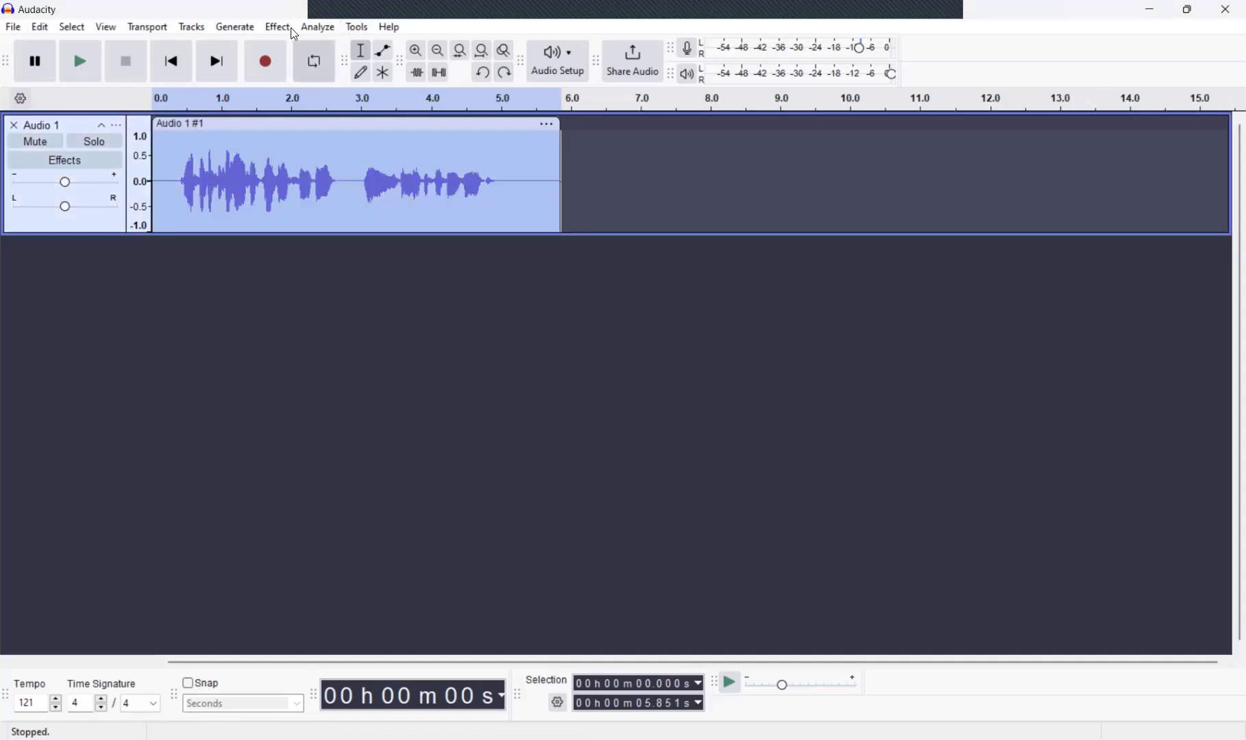
{"action": "left_click", "coordinate": [89, 161]}
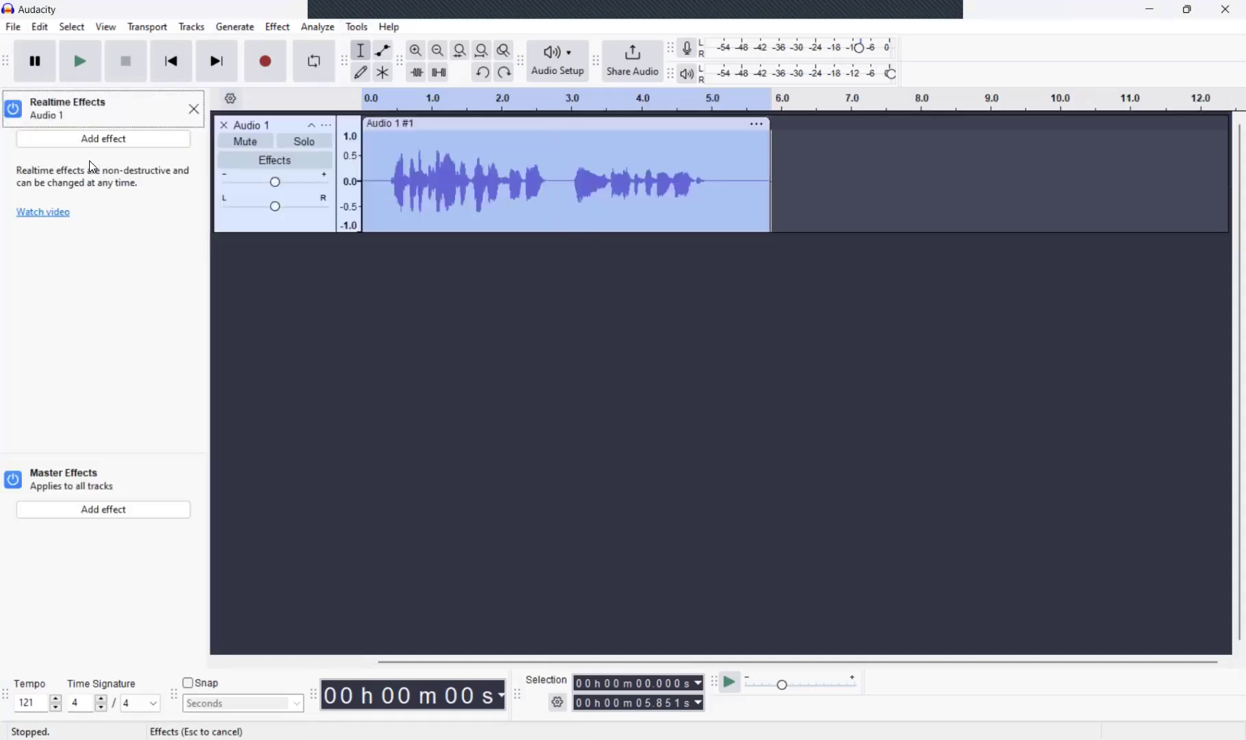
{"action": "left_click", "coordinate": [124, 142]}
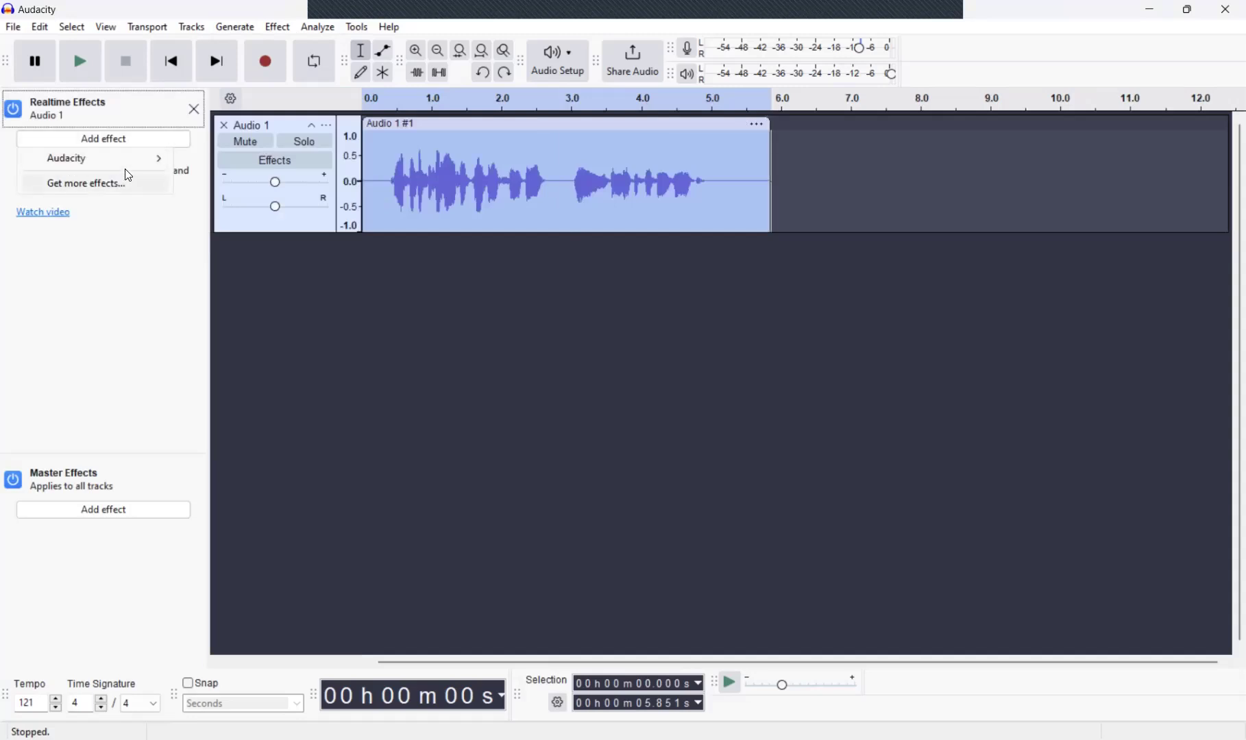
{"action": "mouse_move", "coordinate": [128, 165]}
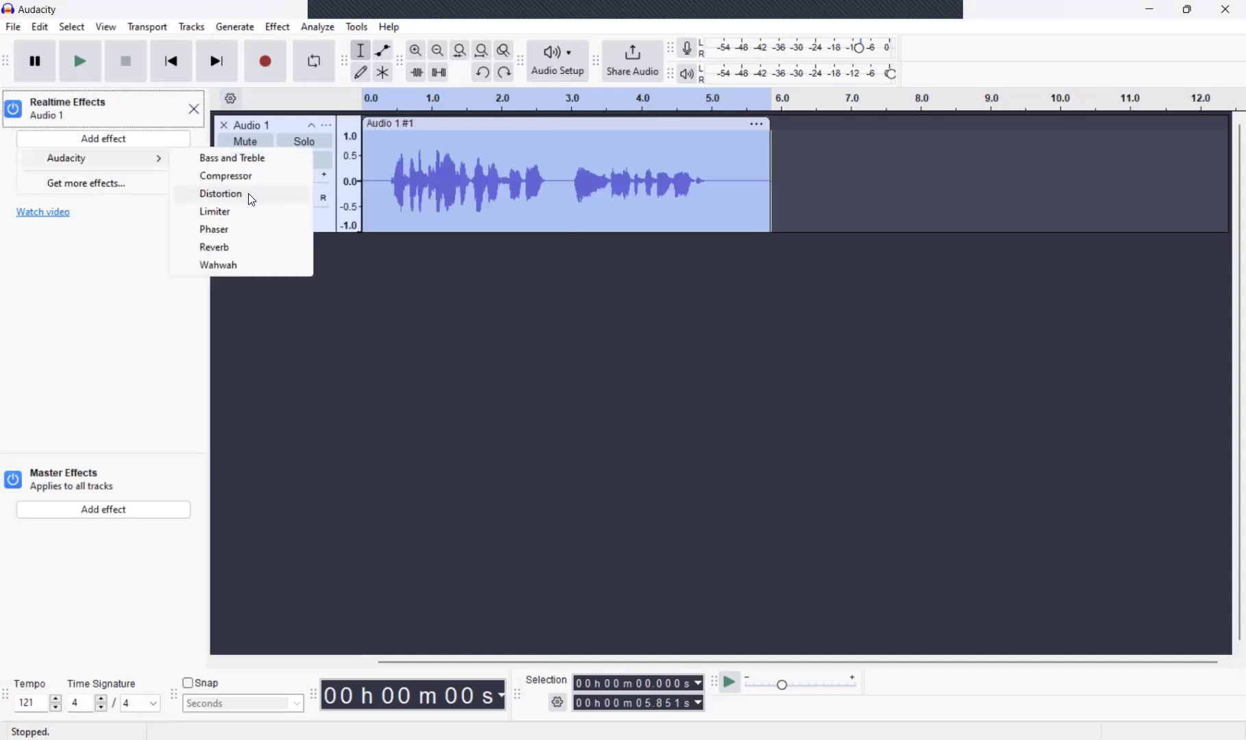
{"action": "left_click", "coordinate": [243, 230]}
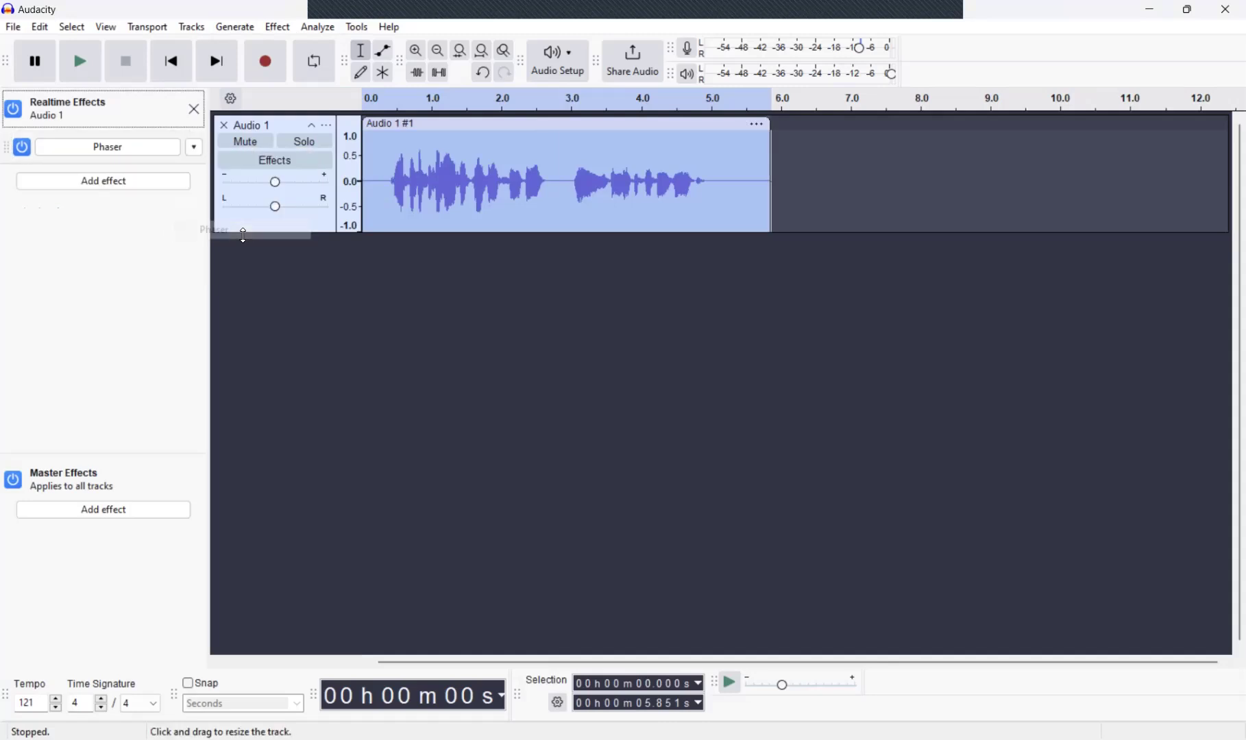
{"action": "left_click", "coordinate": [125, 180]}
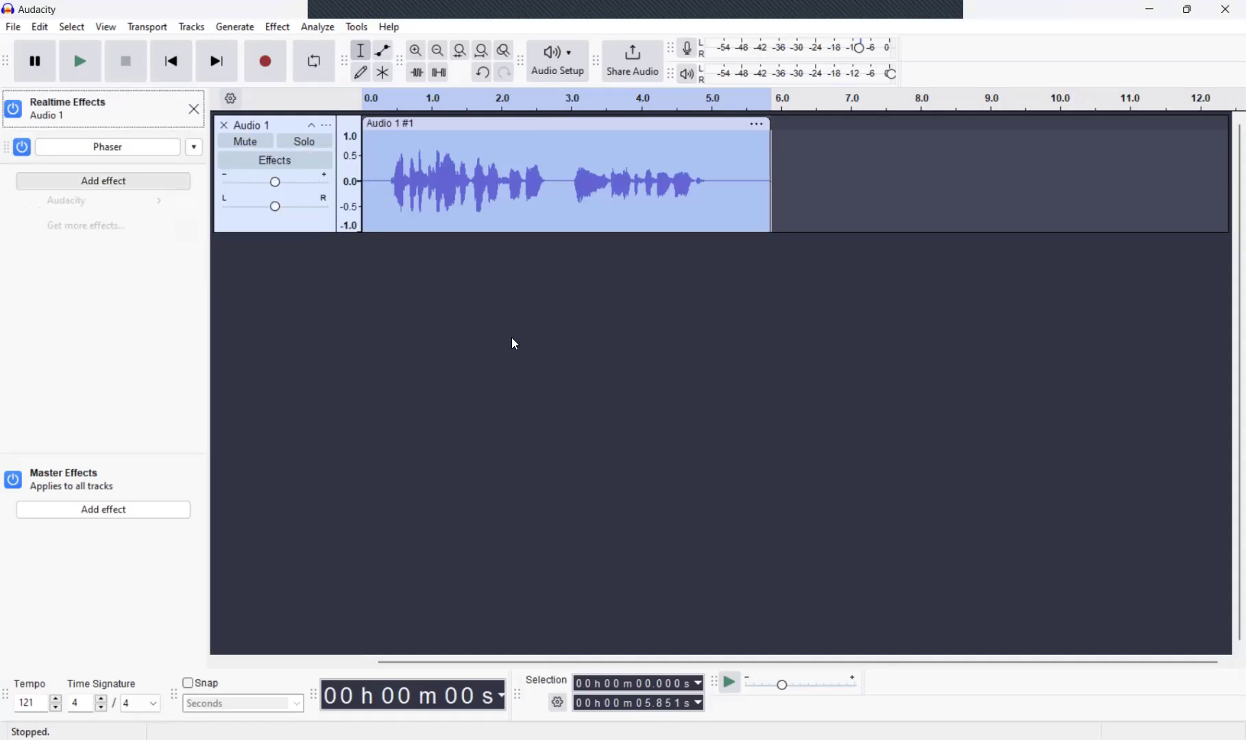
{"action": "left_click", "coordinate": [287, 220]}
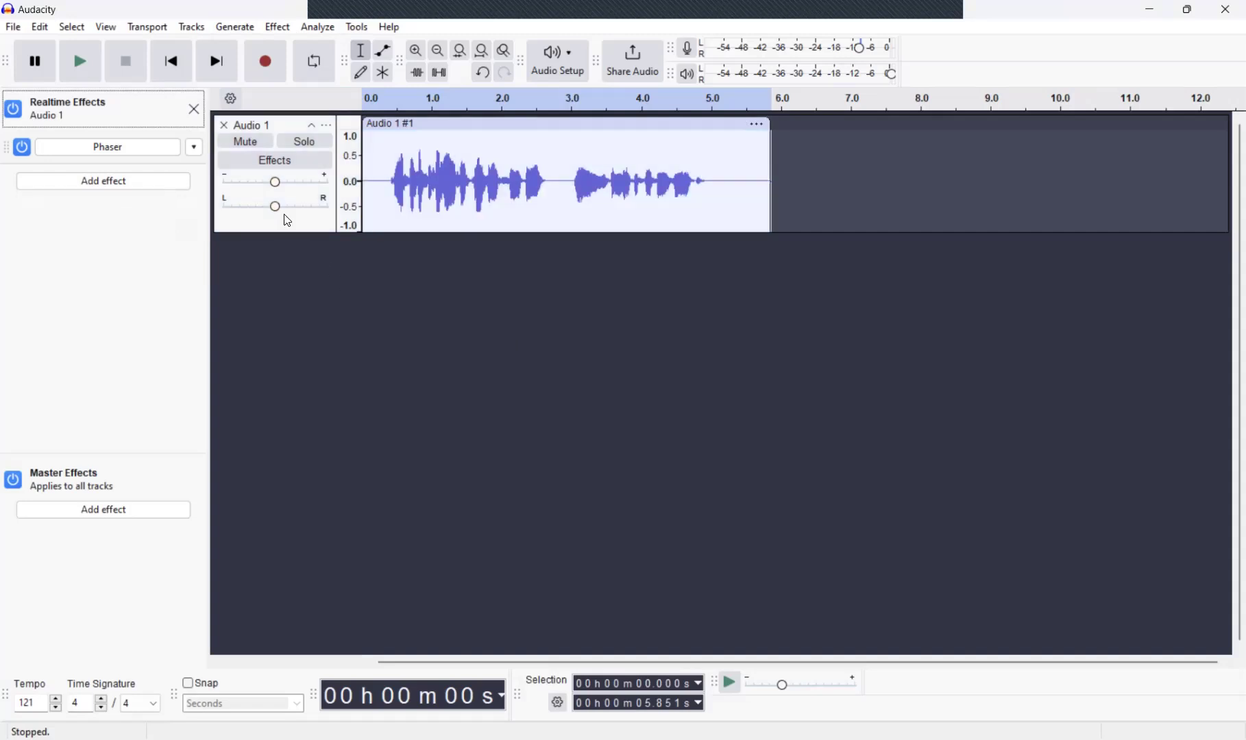
Open the Phaser's settings, load its factory Defaults preset, and maximize the settings window
{"action": "left_click", "coordinate": [149, 151]}
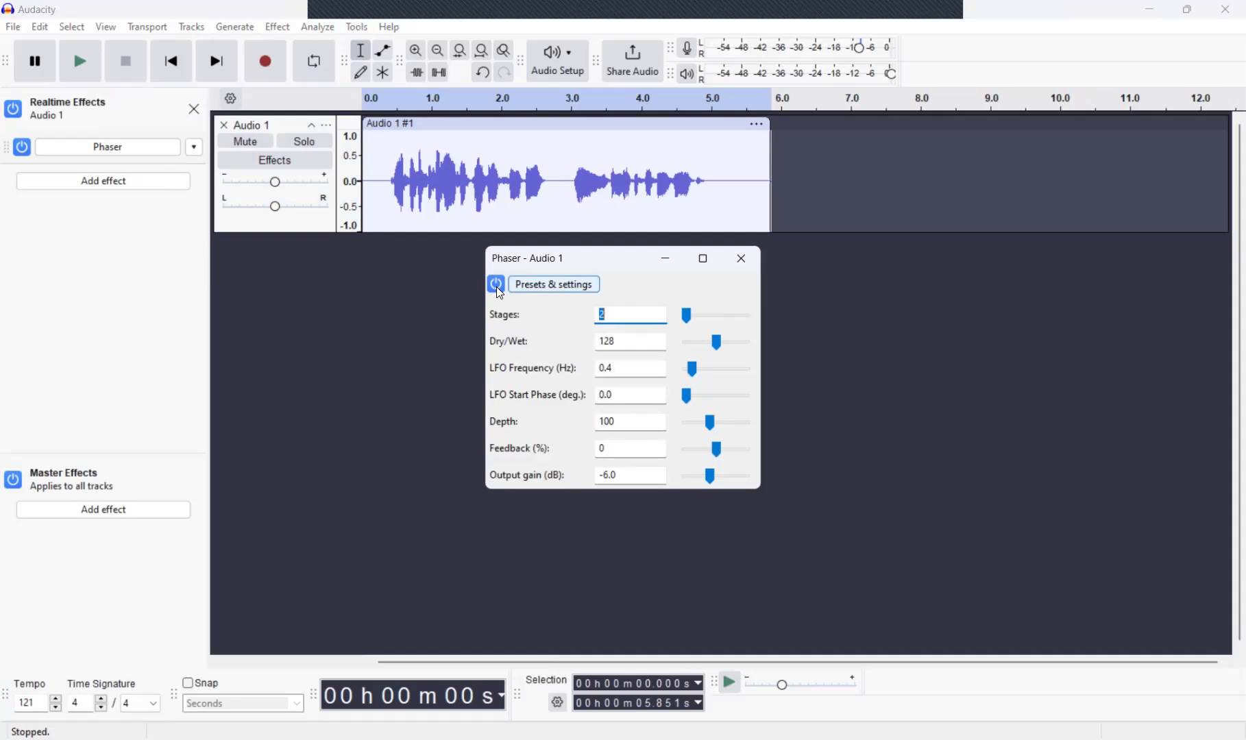
{"action": "left_click", "coordinate": [530, 286]}
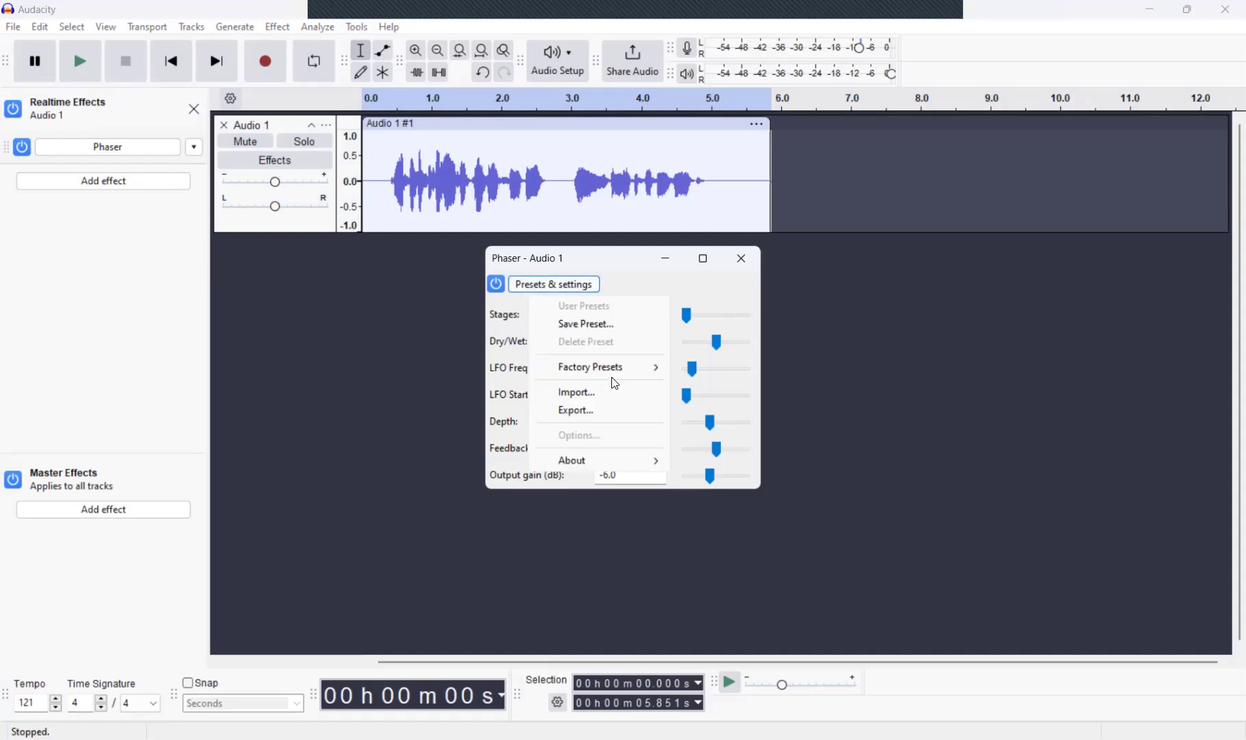
{"action": "left_click", "coordinate": [736, 372]}
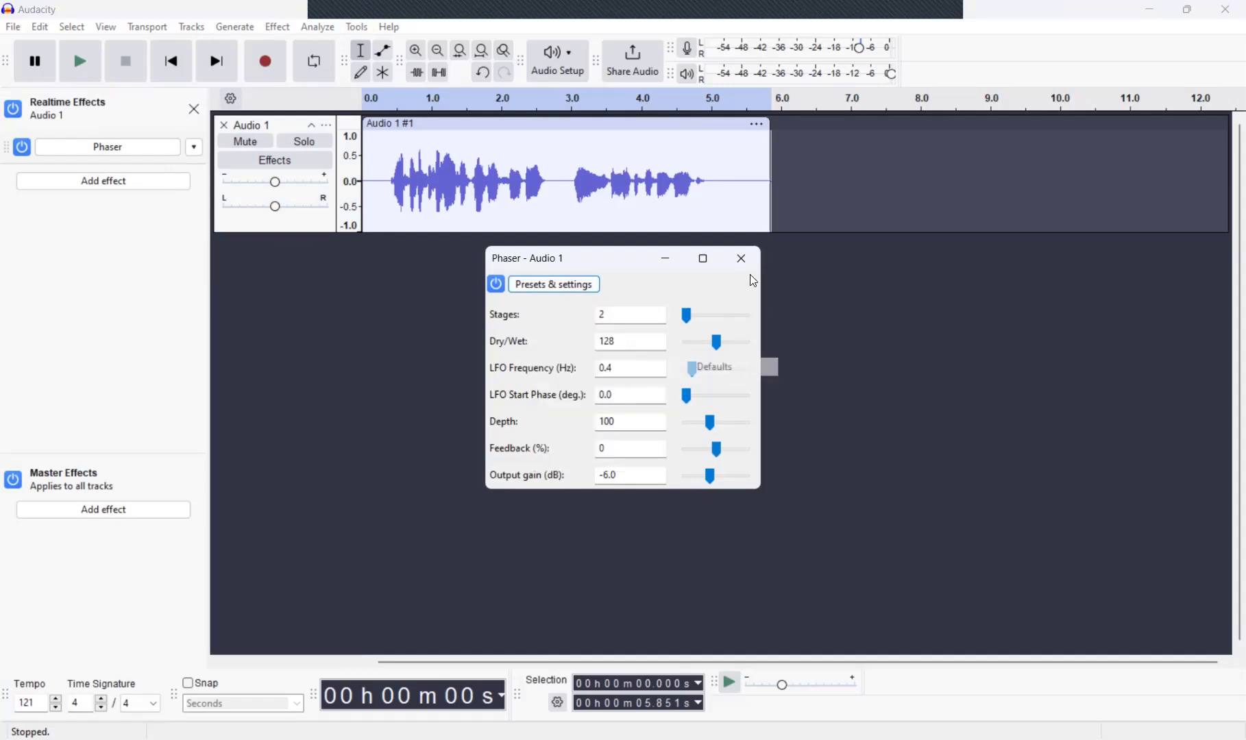
{"action": "left_click", "coordinate": [702, 258]}
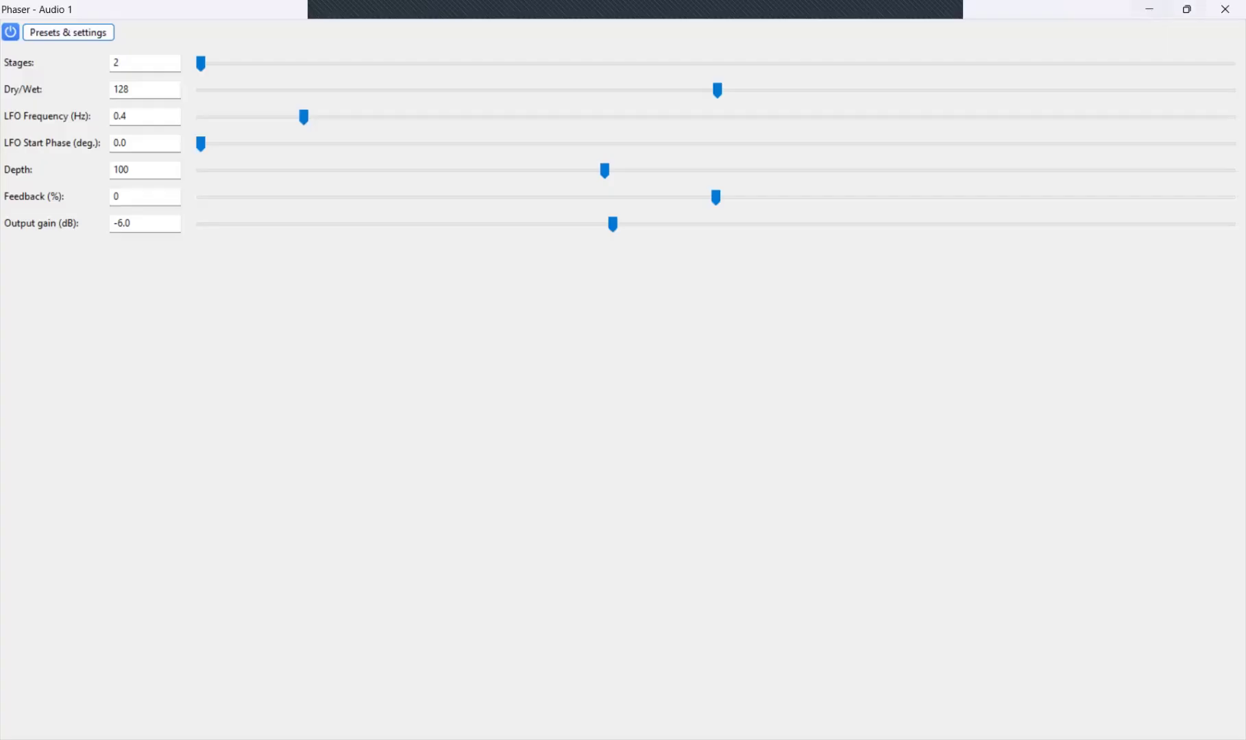
Return to the main window, play the clip with the Phaser effect, and close the Realtime Effects panel
{"action": "key", "text": "alt+Tab"}
{"action": "left_click", "coordinate": [506, 123]}
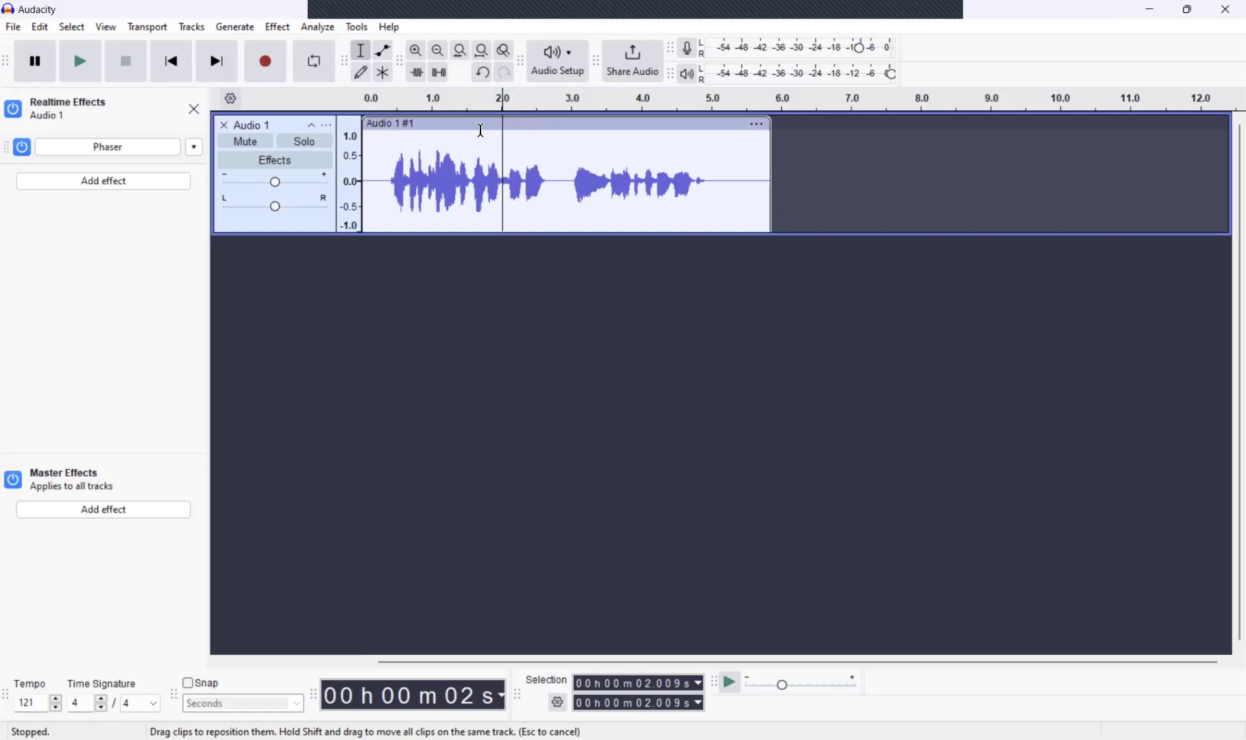
{"action": "left_click", "coordinate": [77, 69]}
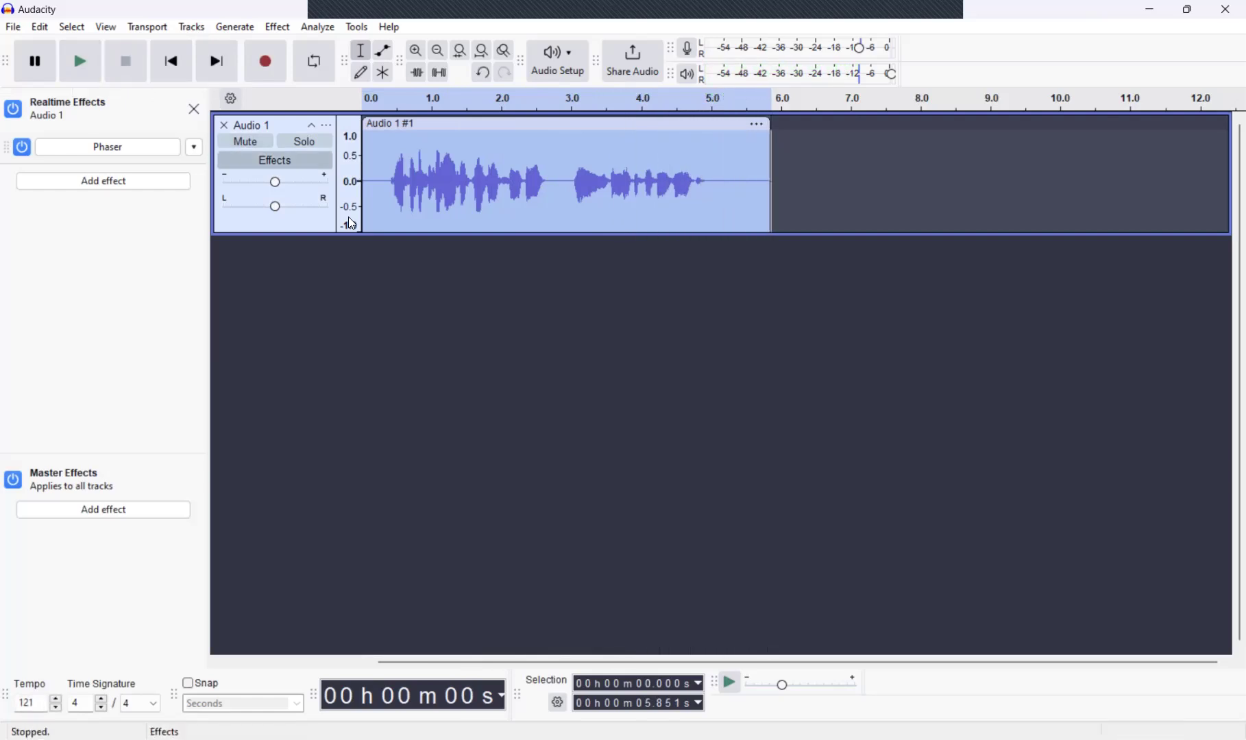
{"action": "left_click", "coordinate": [194, 109]}
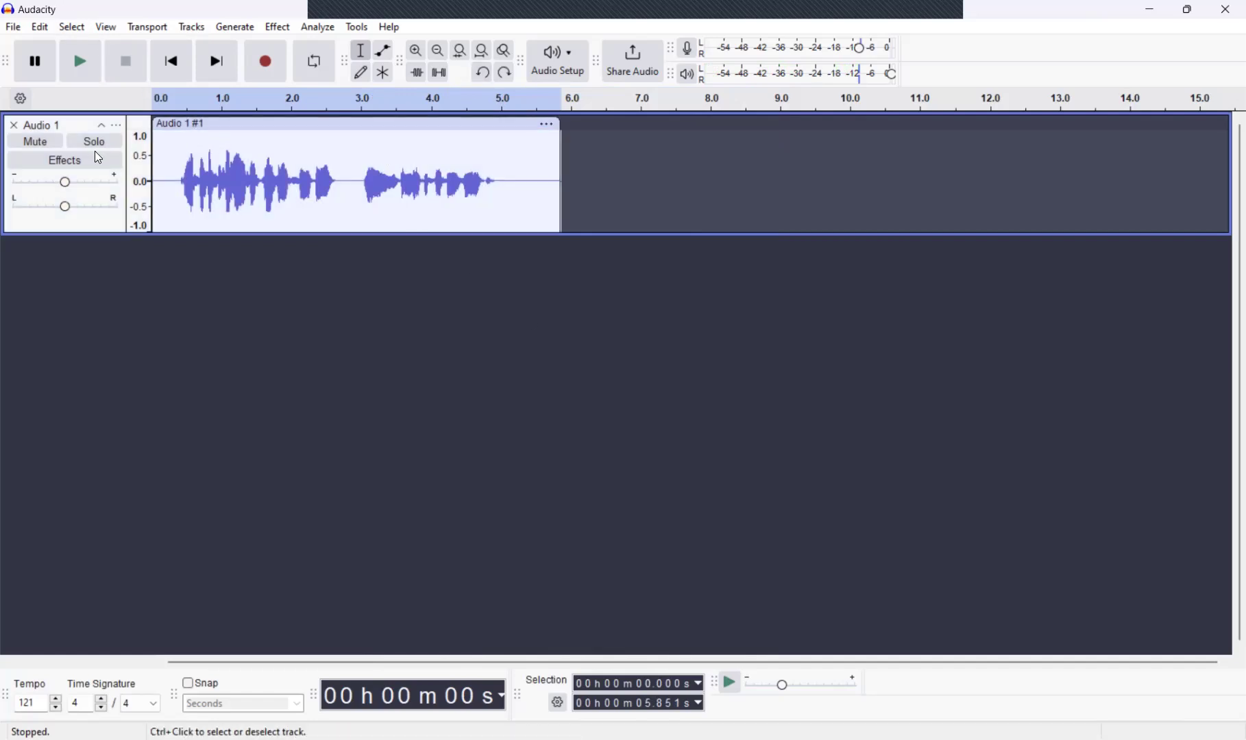
Try out Mute and Solo on the Audio 1 track and switch both off again
{"action": "left_click", "coordinate": [43, 142]}
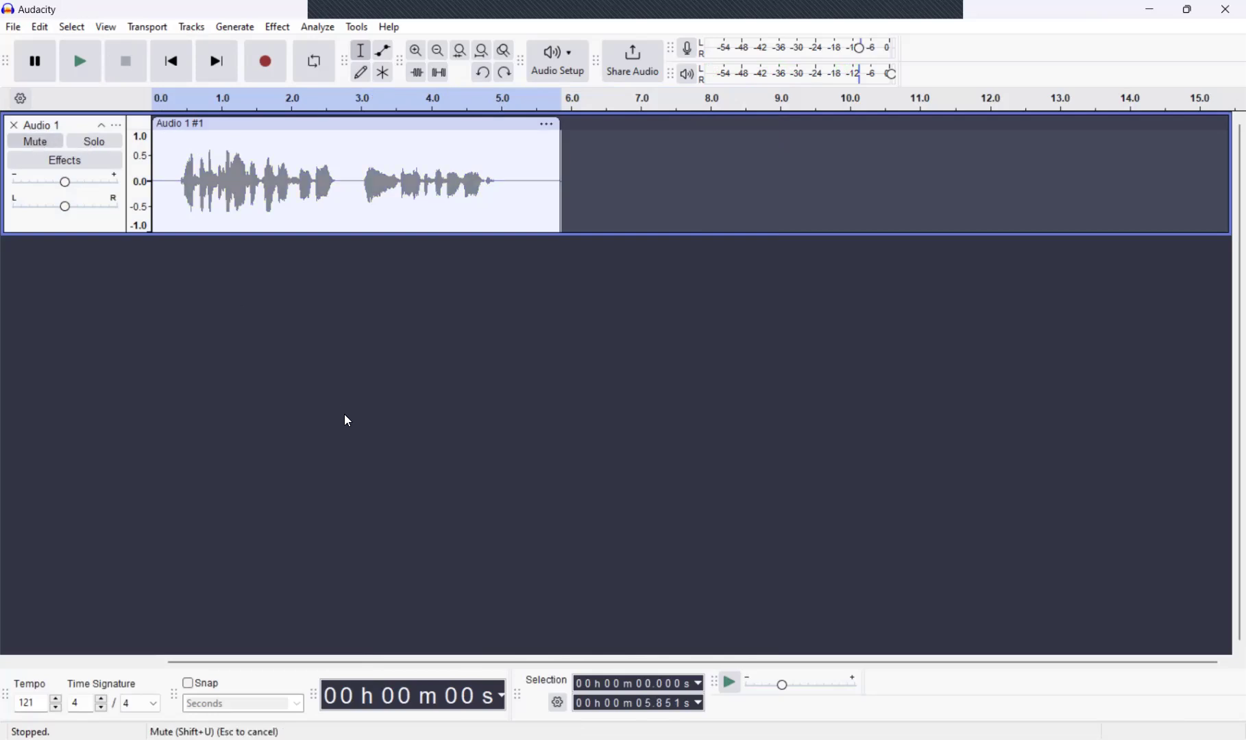
{"action": "left_click", "coordinate": [113, 143]}
{"action": "left_click", "coordinate": [113, 145]}
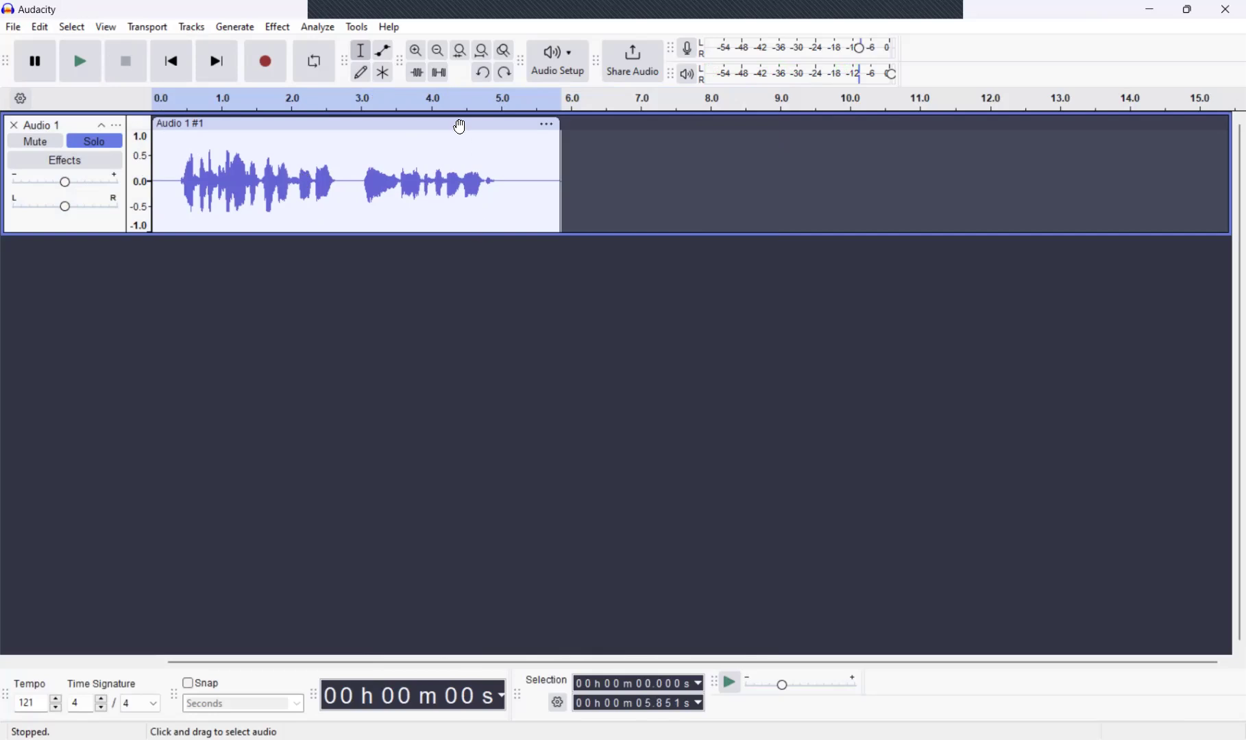
{"action": "left_click", "coordinate": [104, 140]}
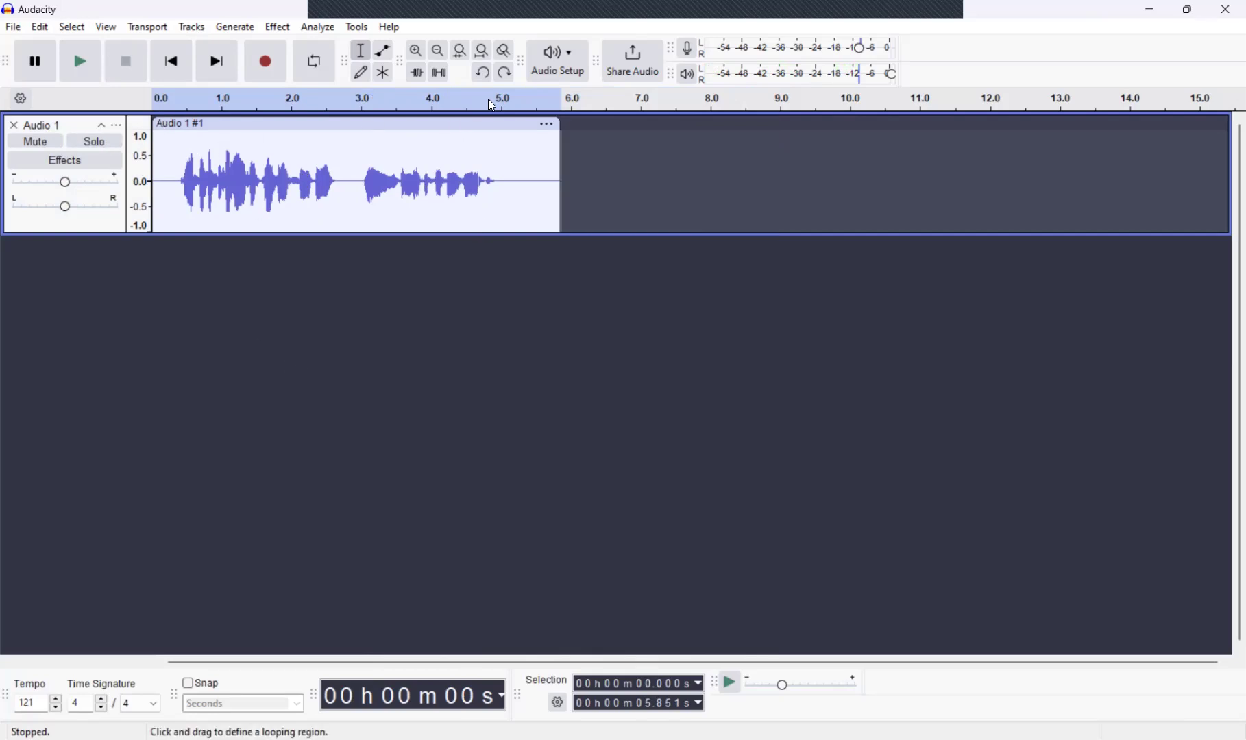
Add a second mono track and start recording a new voice clip on it from 0 seconds
{"action": "right_click", "coordinate": [280, 322]}
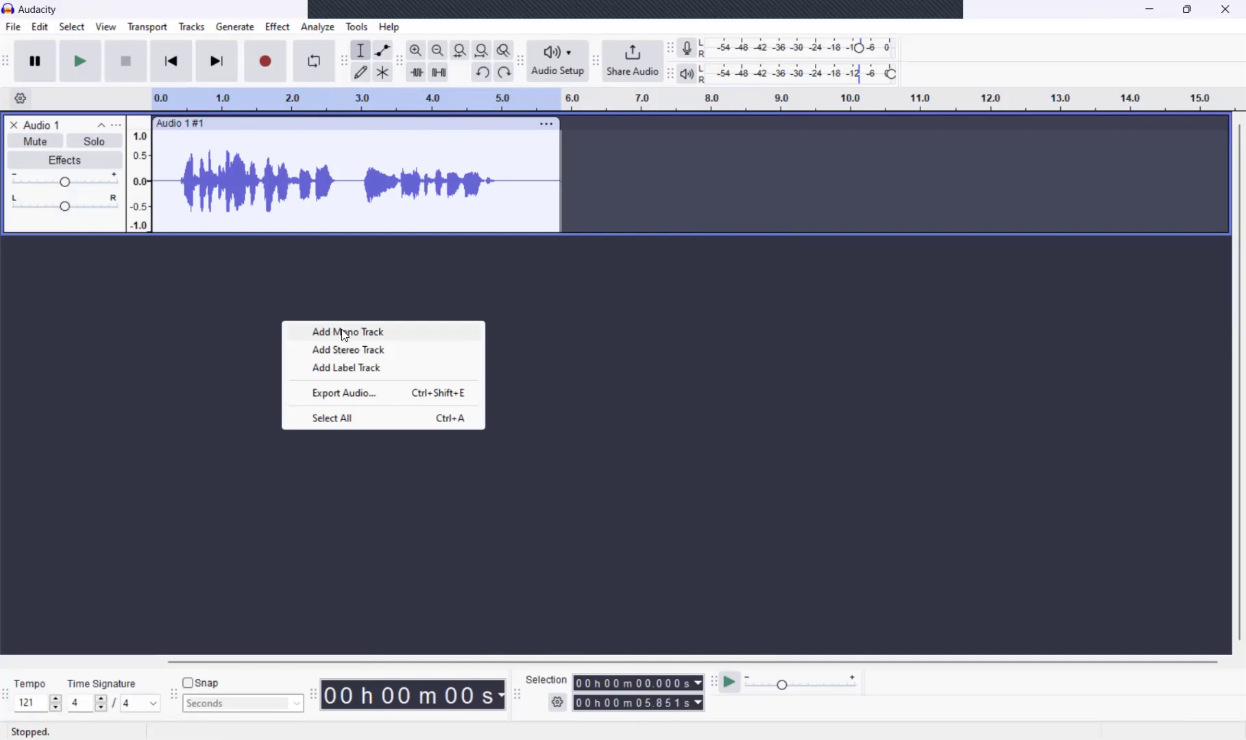
{"action": "left_click", "coordinate": [342, 329]}
{"action": "left_click", "coordinate": [721, 292]}
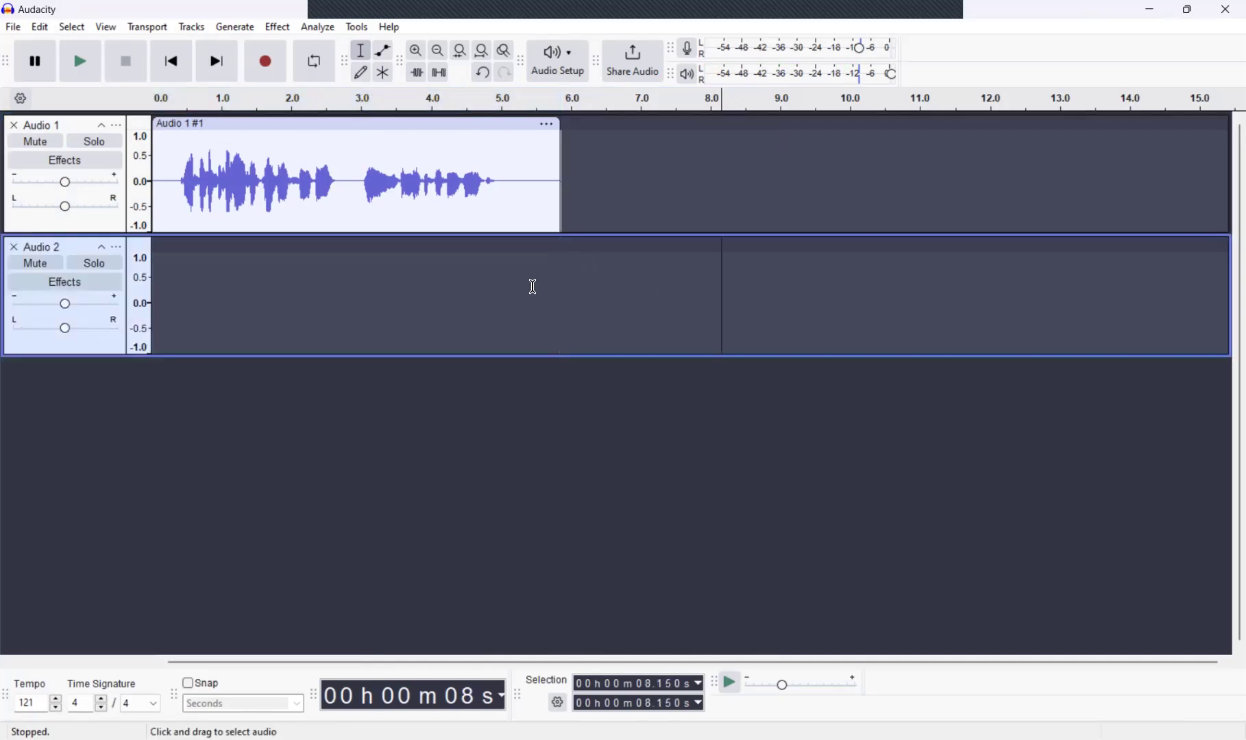
{"action": "left_click", "coordinate": [152, 302]}
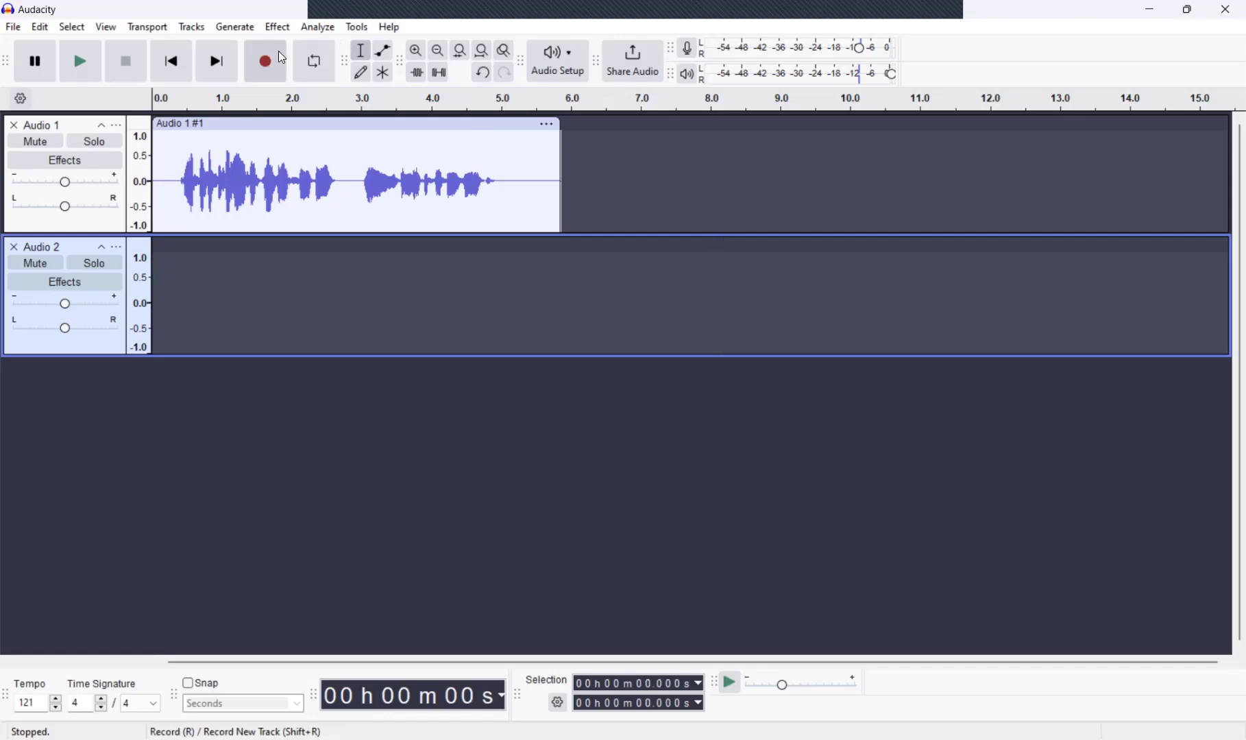
{"action": "left_click", "coordinate": [262, 60]}
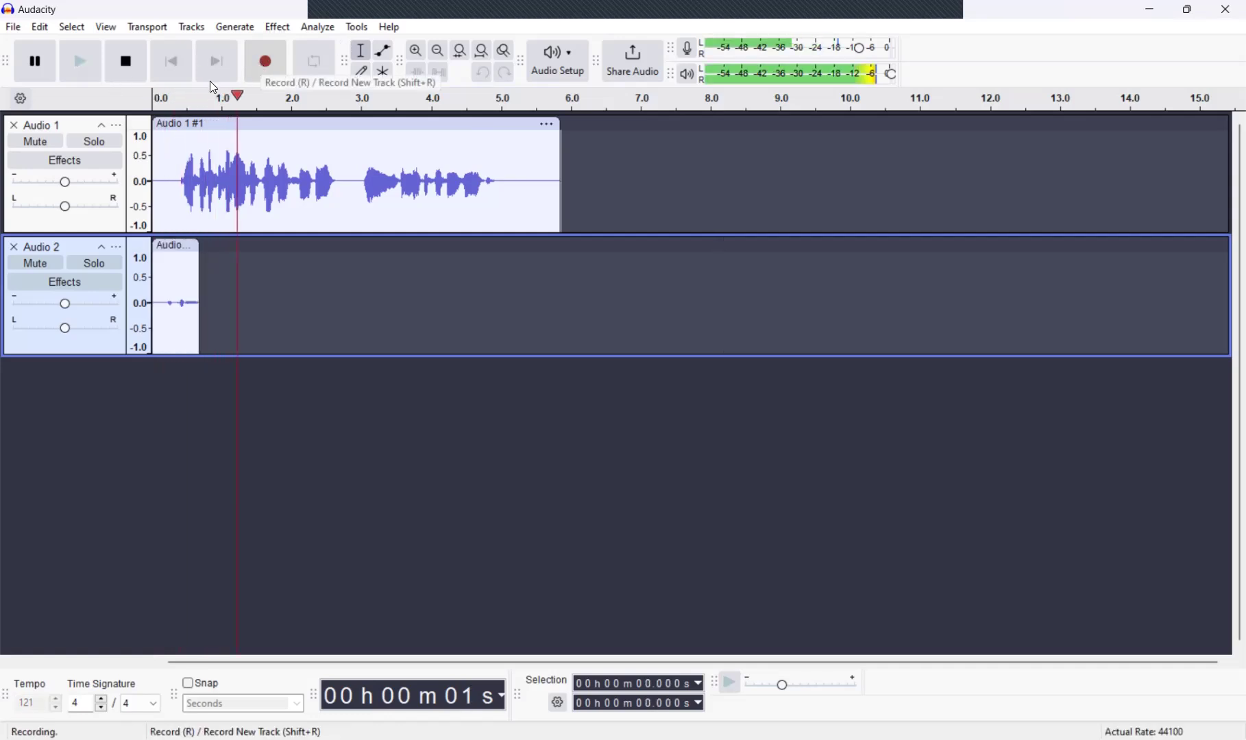
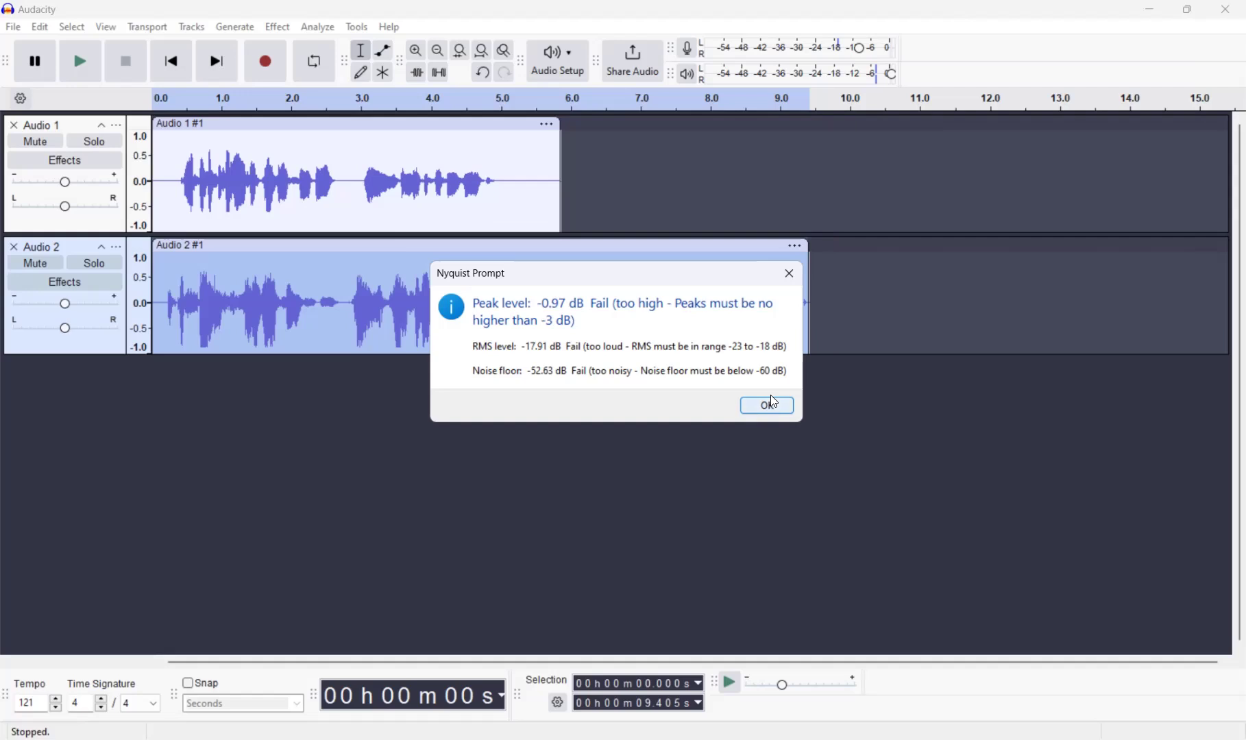
Close the ACX report and normalize the Audio 2 clip's peak amplitude to -4.1 dB with DC offset removal
{"action": "left_click", "coordinate": [771, 403]}
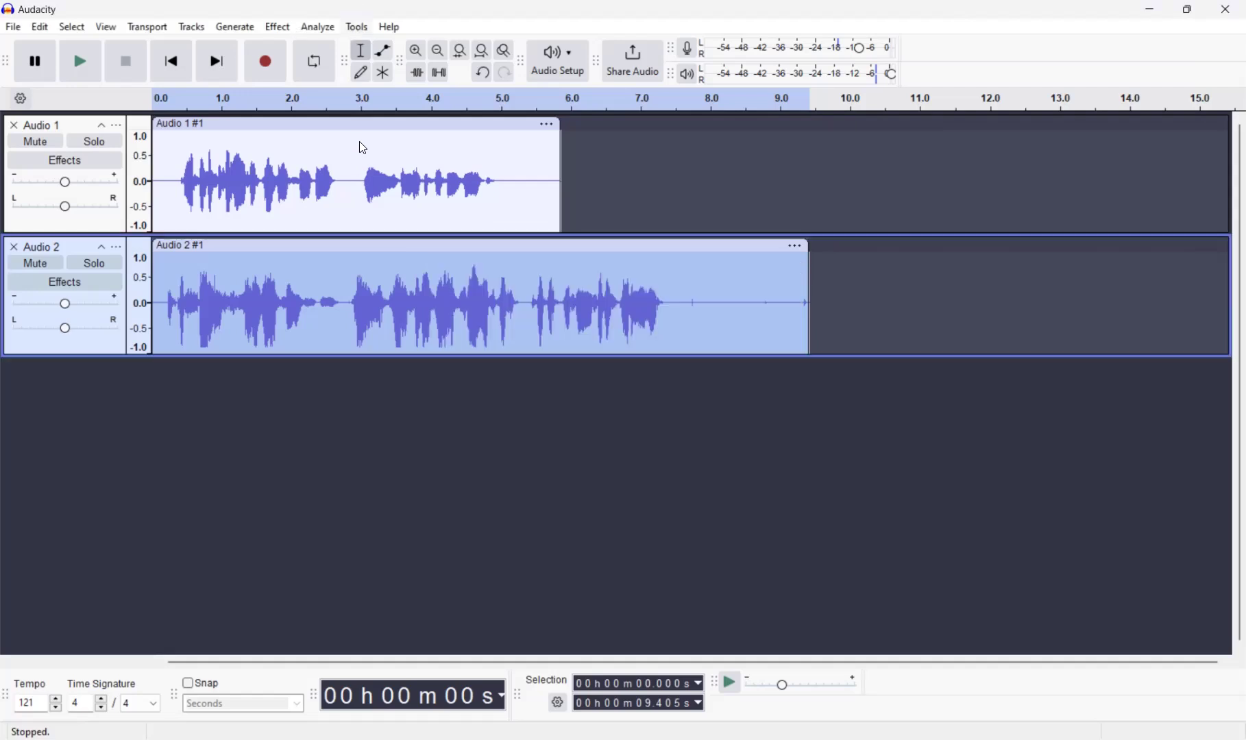
{"action": "left_click", "coordinate": [278, 27]}
{"action": "mouse_move", "coordinate": [439, 155]}
{"action": "left_click", "coordinate": [593, 246]}
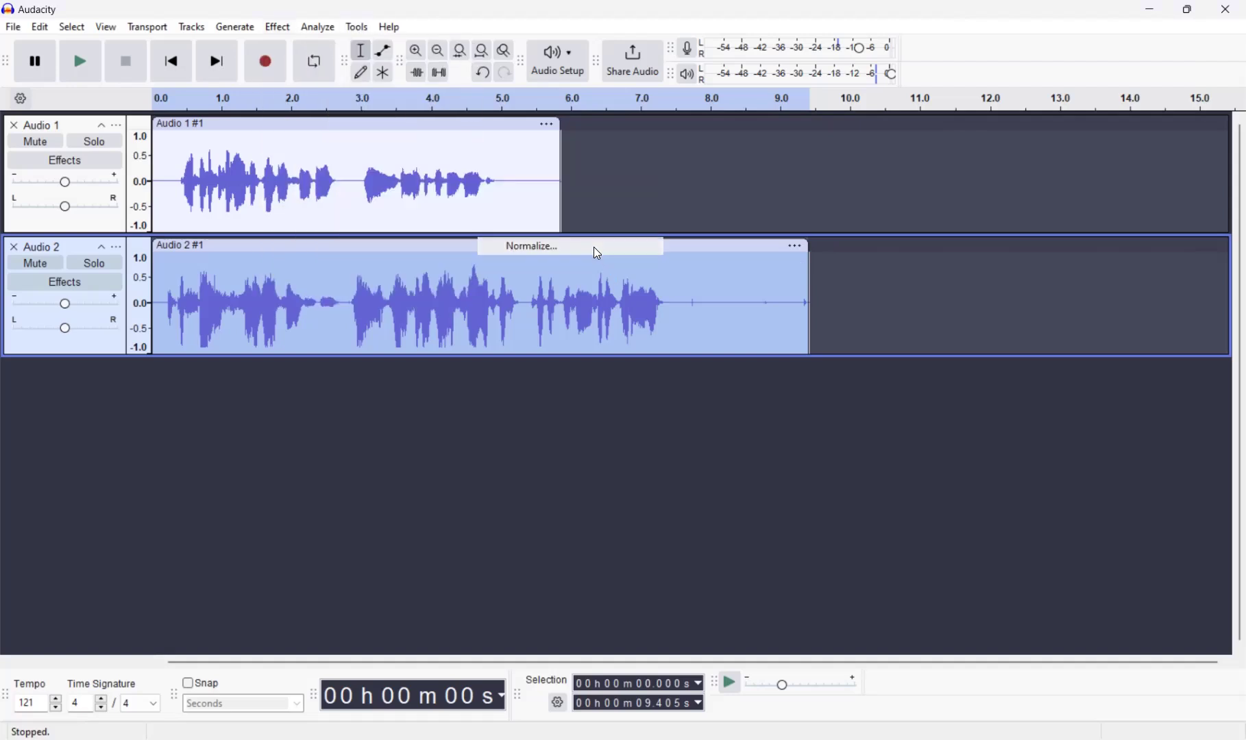
{"action": "left_click", "coordinate": [699, 433]}
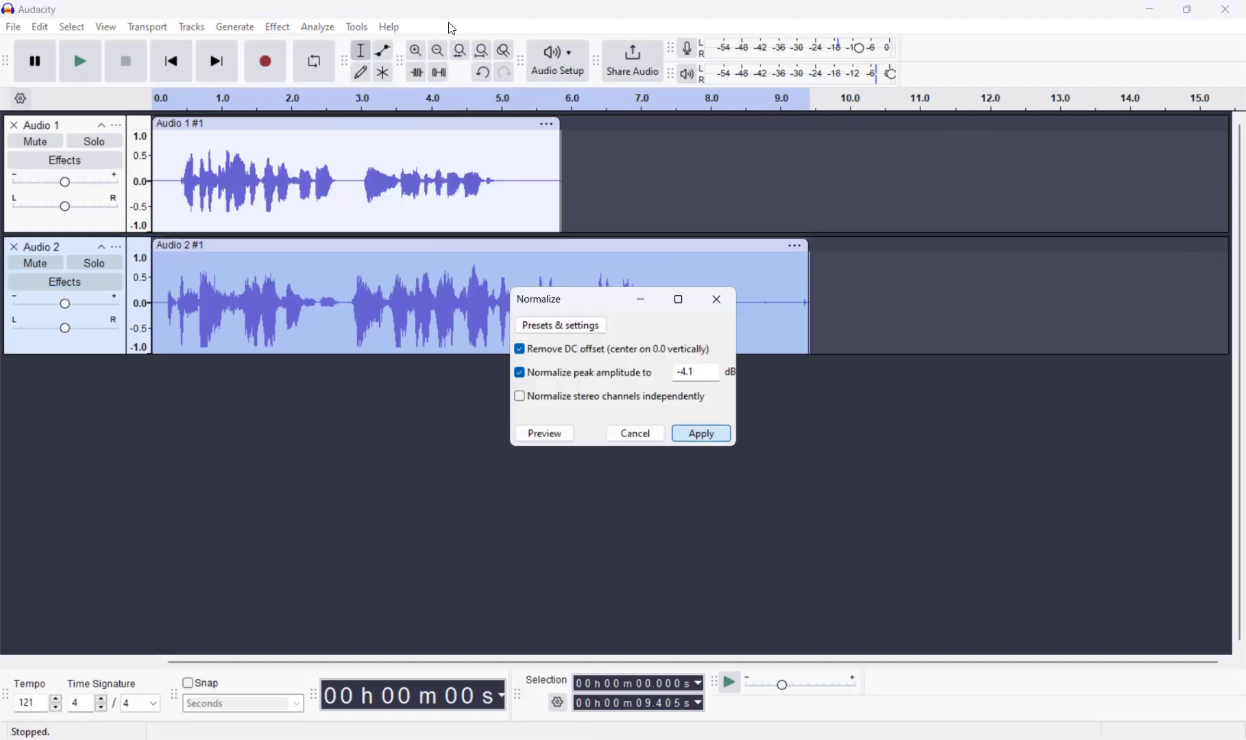
Run the ACX Check script on the normalized Audio 2 clip through the Nyquist Prompt and close the report
{"action": "left_click", "coordinate": [362, 30]}
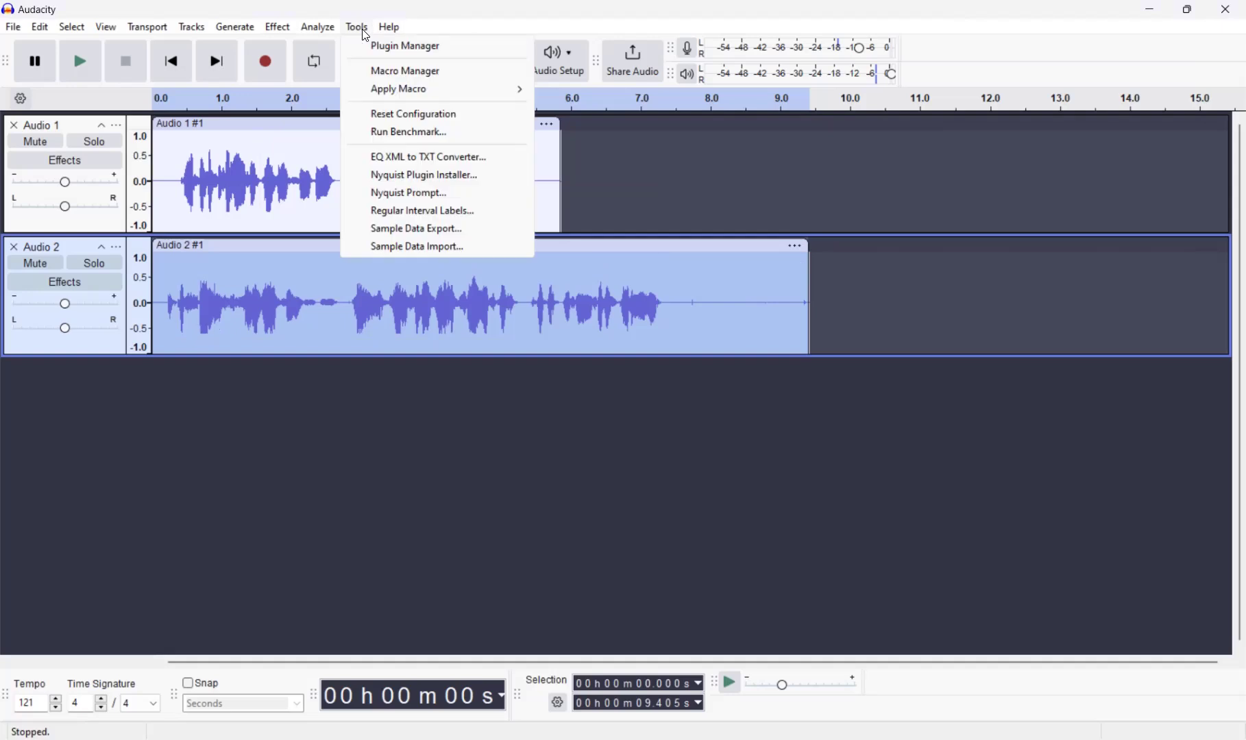
{"action": "left_click", "coordinate": [436, 194]}
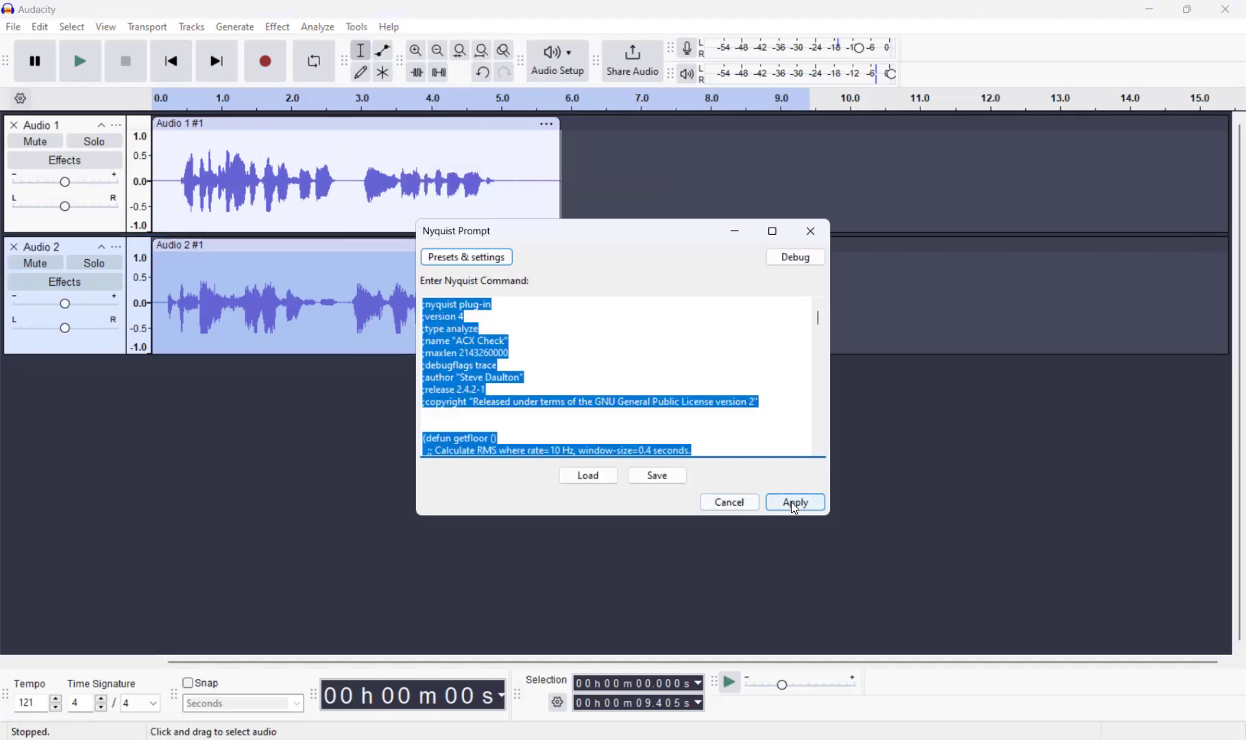
{"action": "left_click", "coordinate": [793, 506]}
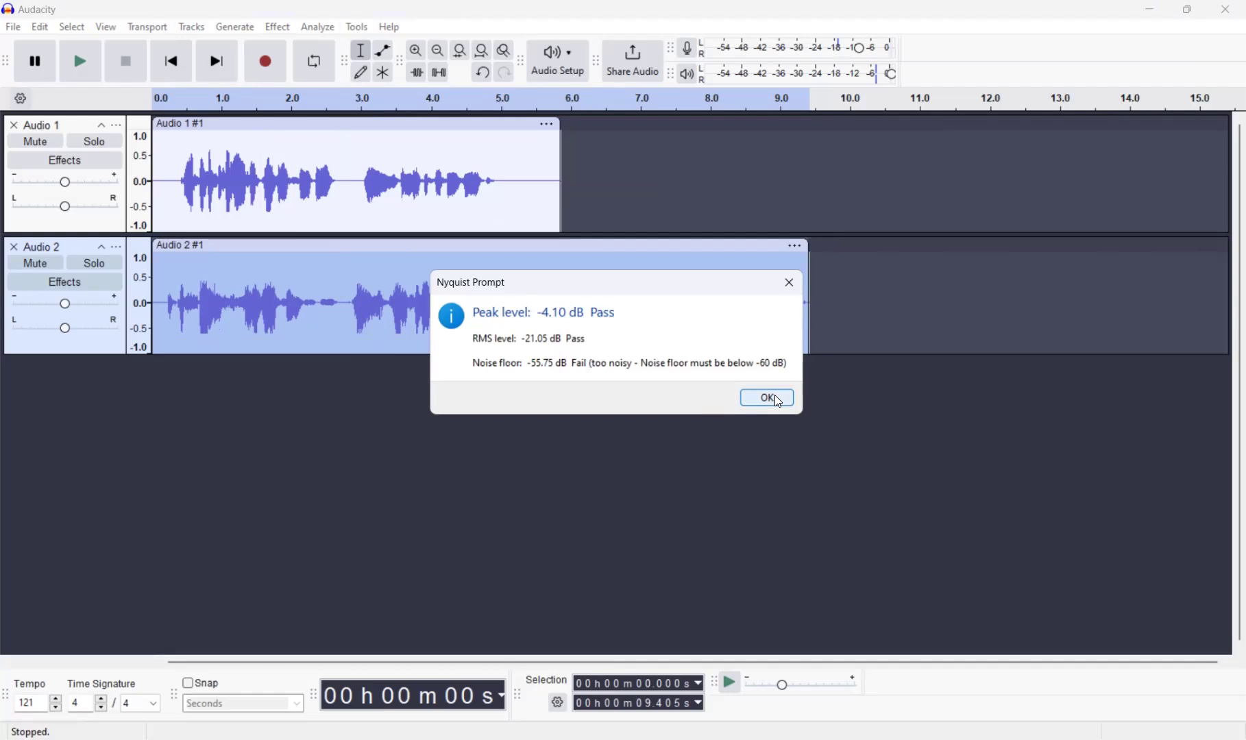
{"action": "key", "text": "Return"}
Delete the end of the Audio 2 clip from about 7.5 s onward and rerun the ACX Check script on the shortened clip
{"action": "left_click_drag", "start_coordinate": [680, 277], "coordinate": [806, 283]}
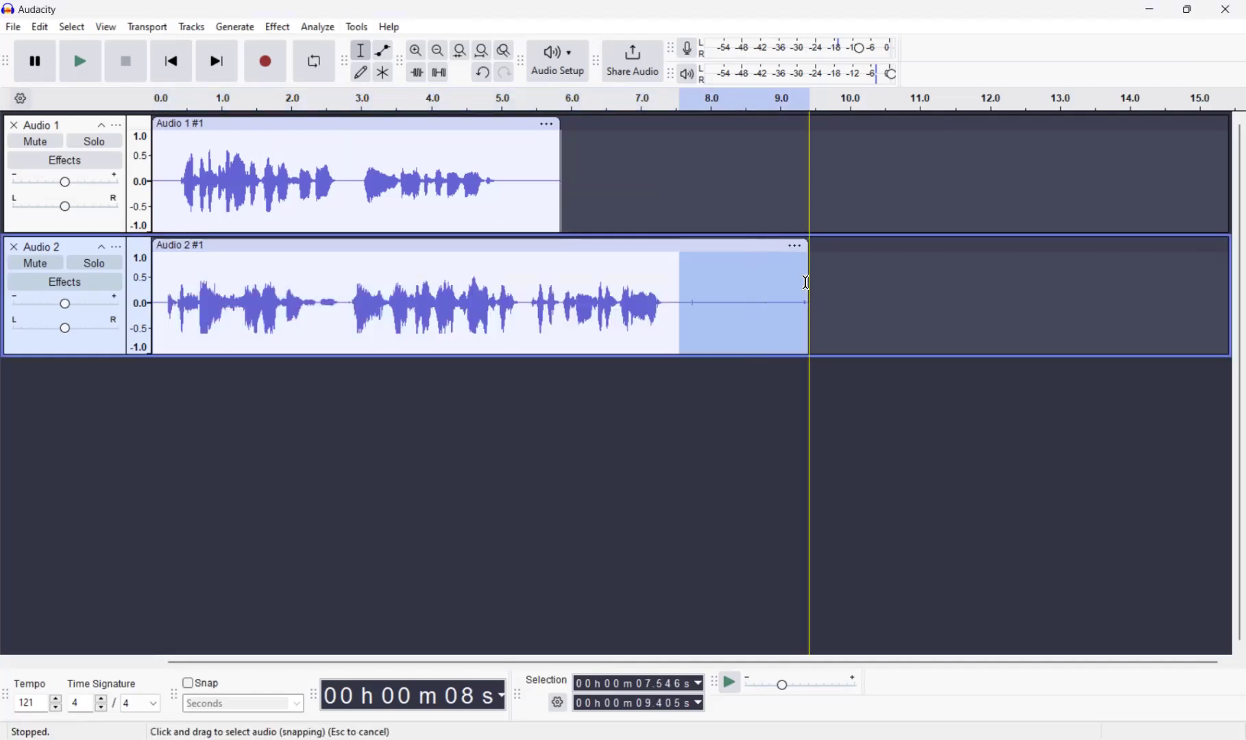
{"action": "key", "text": "Delete"}
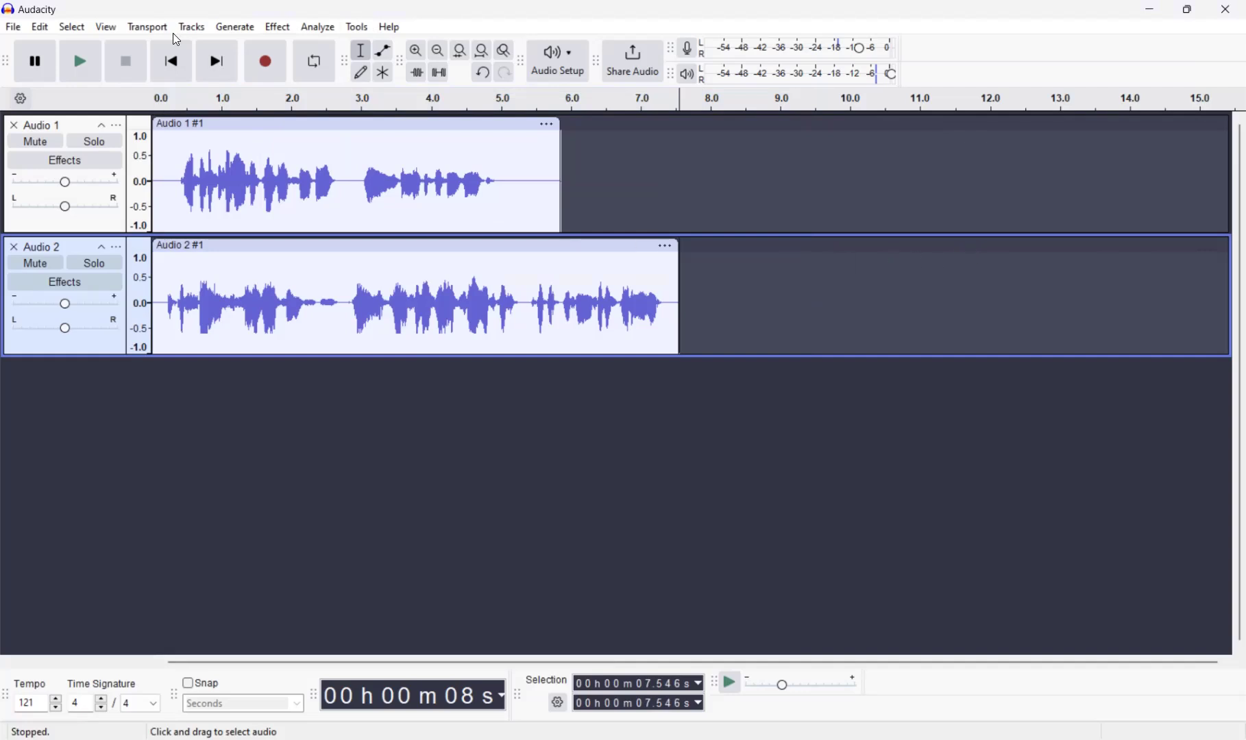
{"action": "left_click", "coordinate": [403, 245]}
{"action": "left_click", "coordinate": [357, 27]}
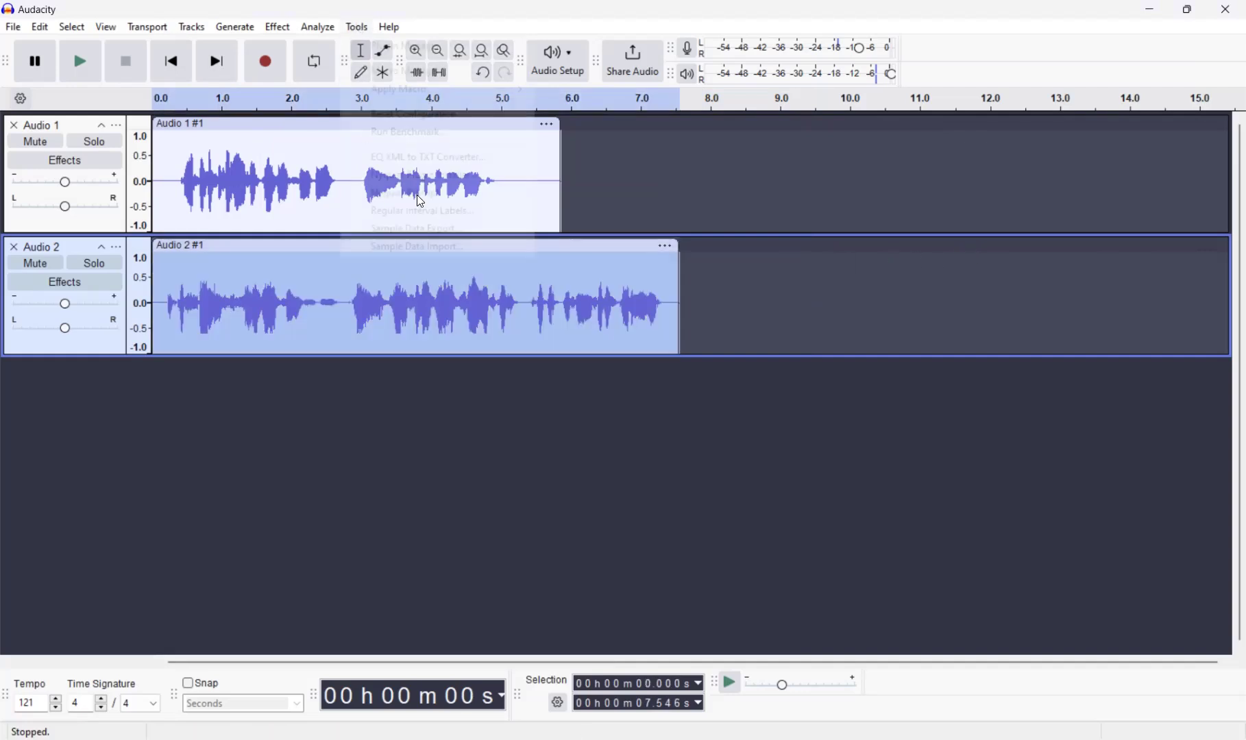
{"action": "left_click", "coordinate": [416, 194]}
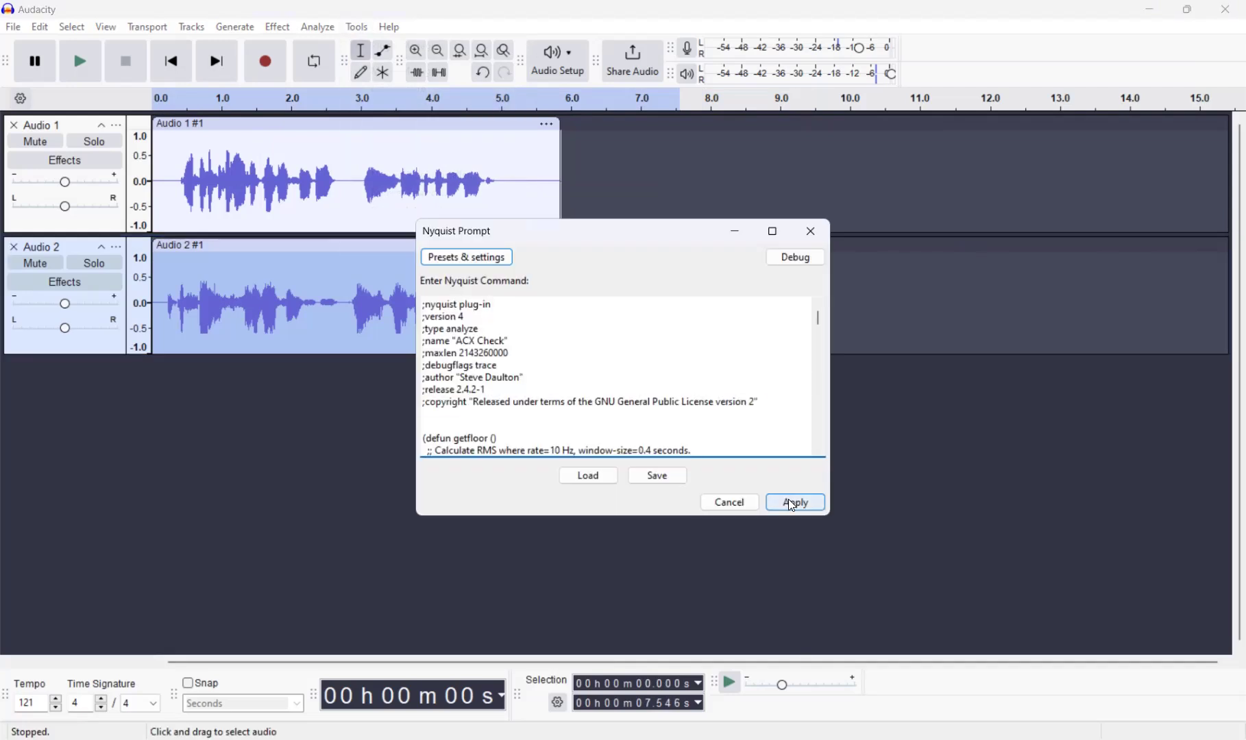
{"action": "left_click", "coordinate": [791, 503]}
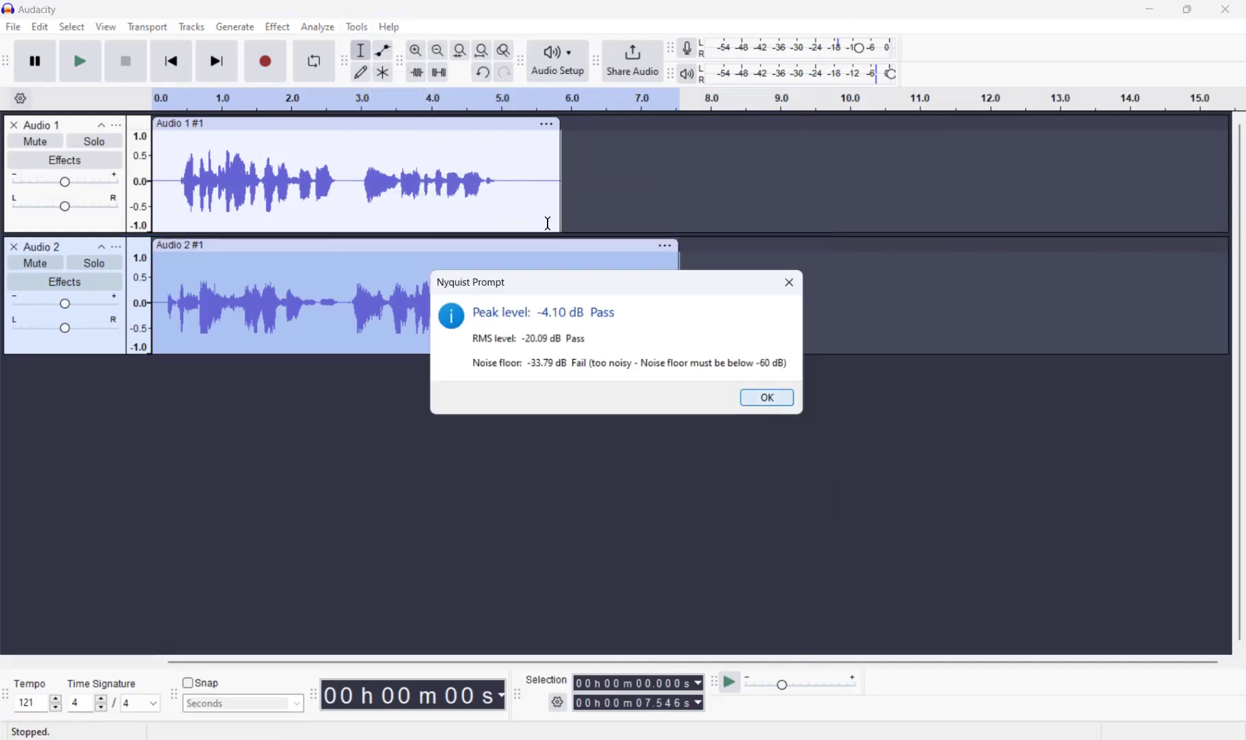
{"action": "key", "text": "Return"}
Play the project with the Audio 1 track soloed, and switch its Solo off again
{"action": "left_click", "coordinate": [102, 139]}
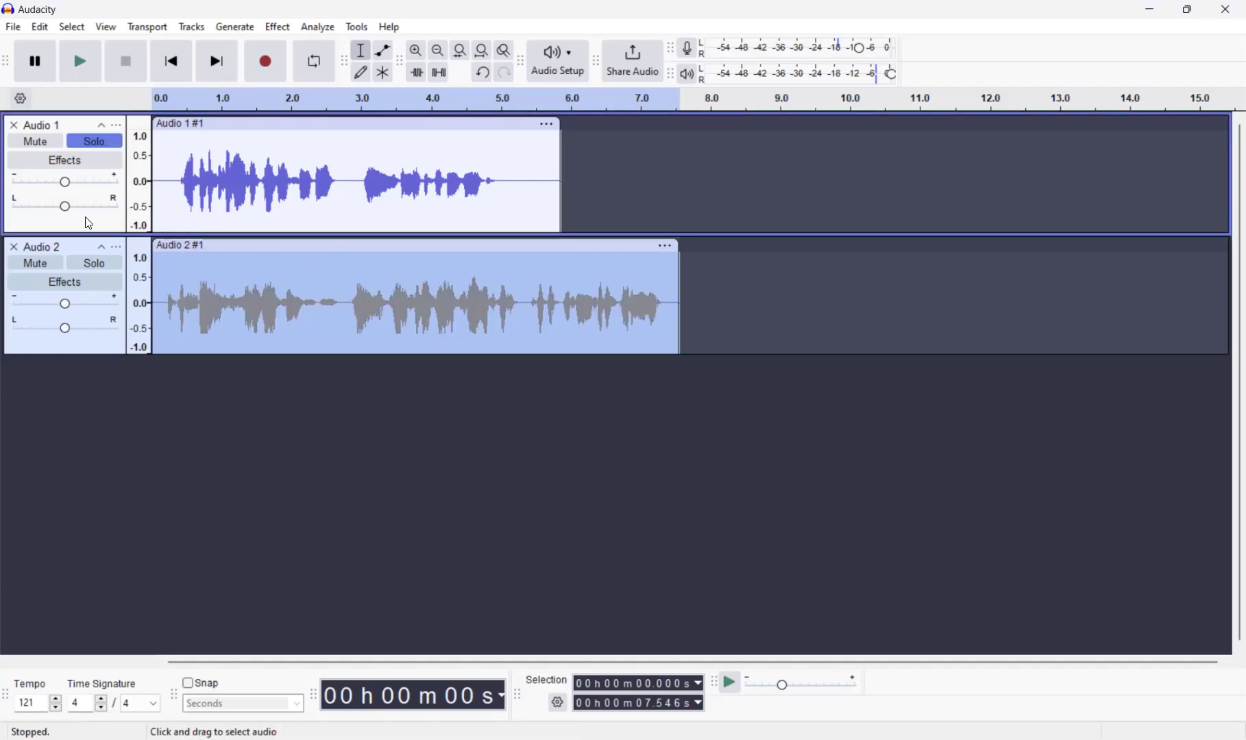
{"action": "left_click", "coordinate": [72, 58]}
{"action": "left_click", "coordinate": [111, 143]}
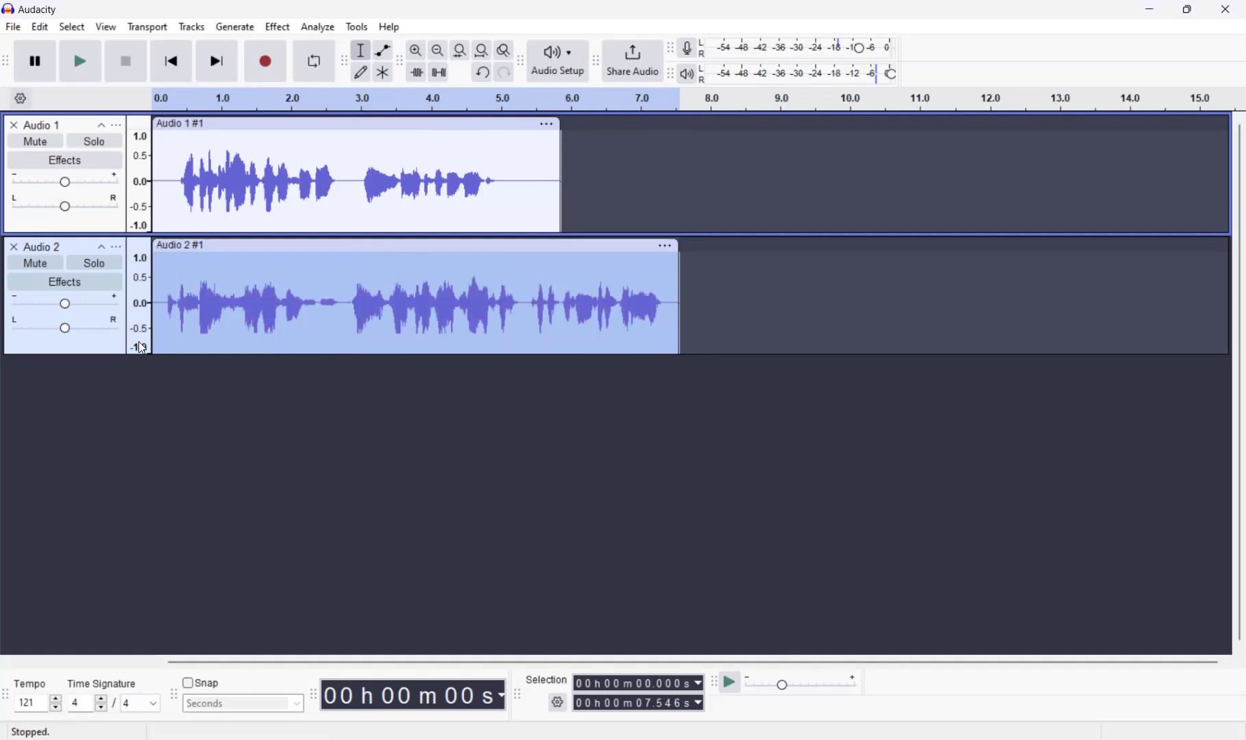
Play from 0 seconds with the Audio 2 track muted, pause the playback and unmute Audio 2
{"action": "left_click", "coordinate": [30, 258]}
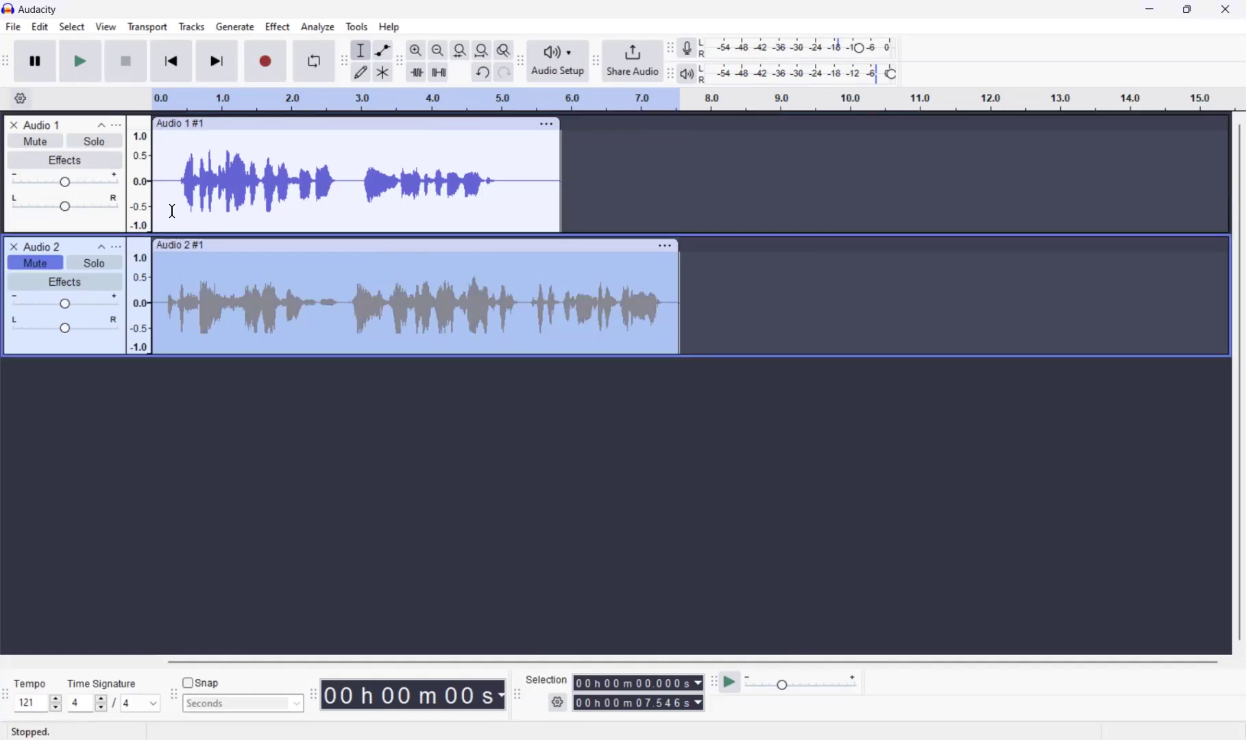
{"action": "left_click", "coordinate": [154, 197]}
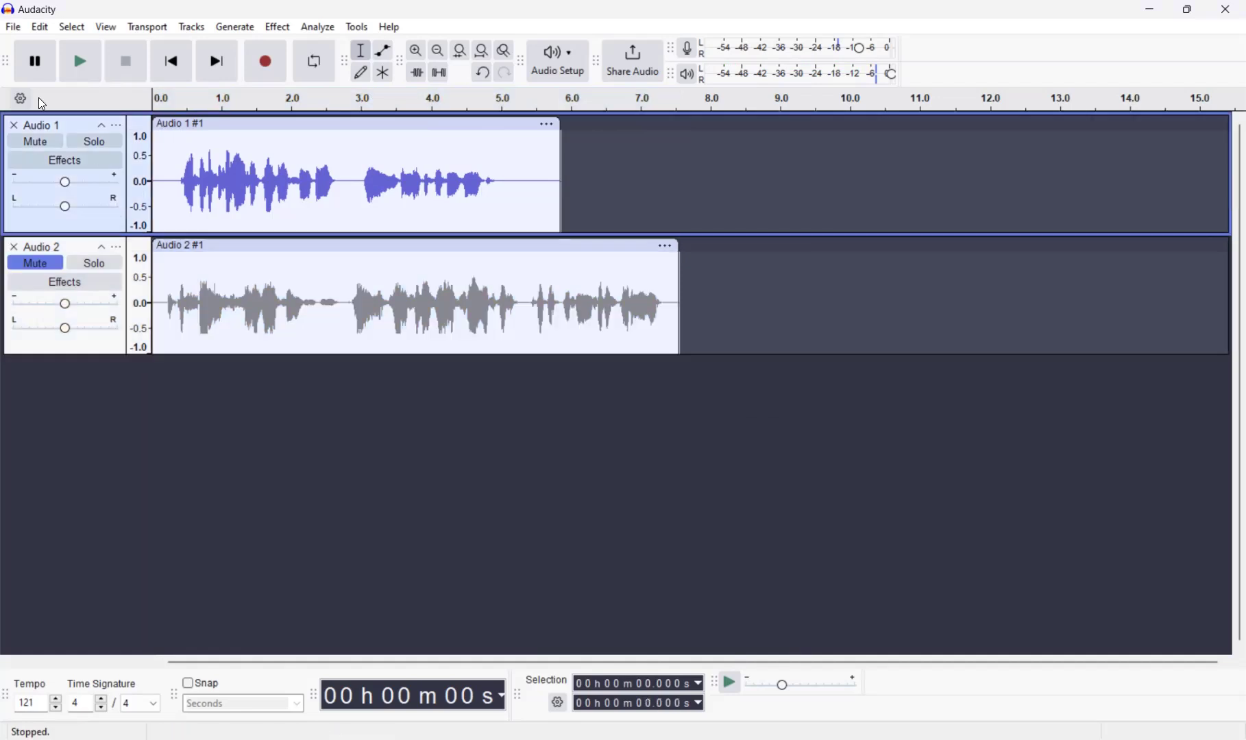
{"action": "left_click", "coordinate": [82, 67]}
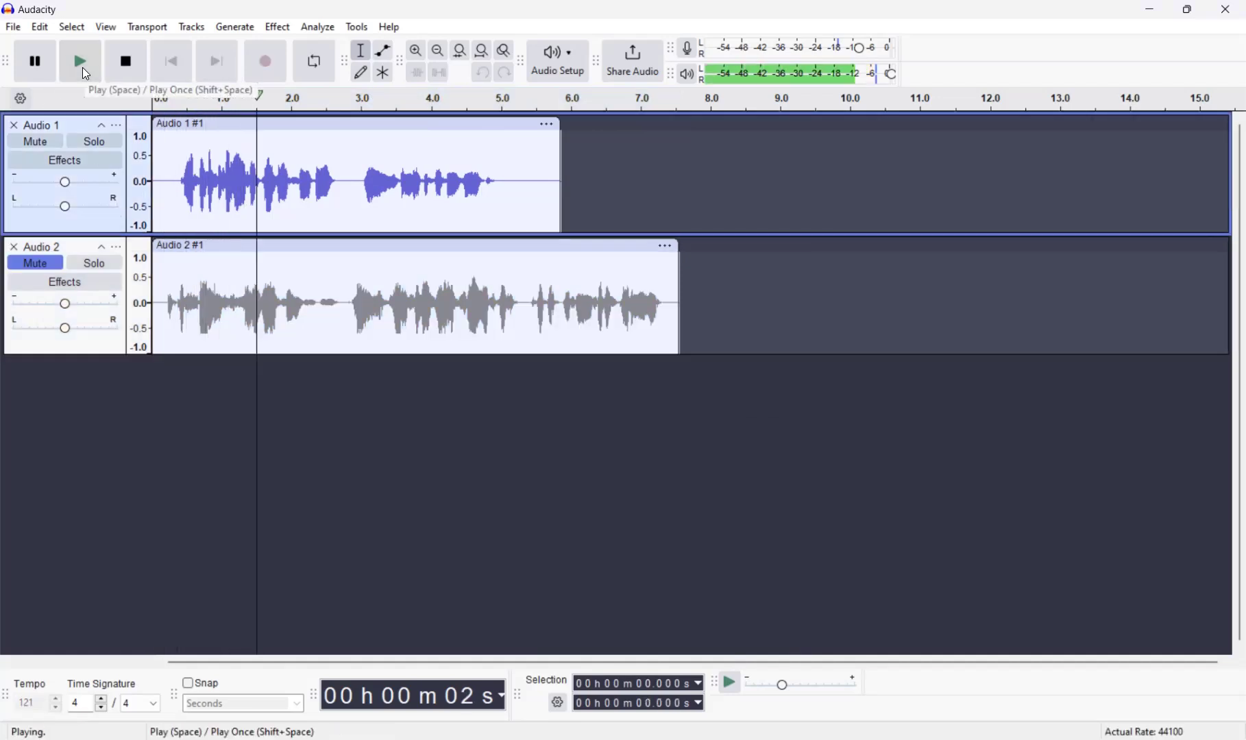
{"action": "left_click", "coordinate": [39, 67]}
{"action": "left_click", "coordinate": [47, 266]}
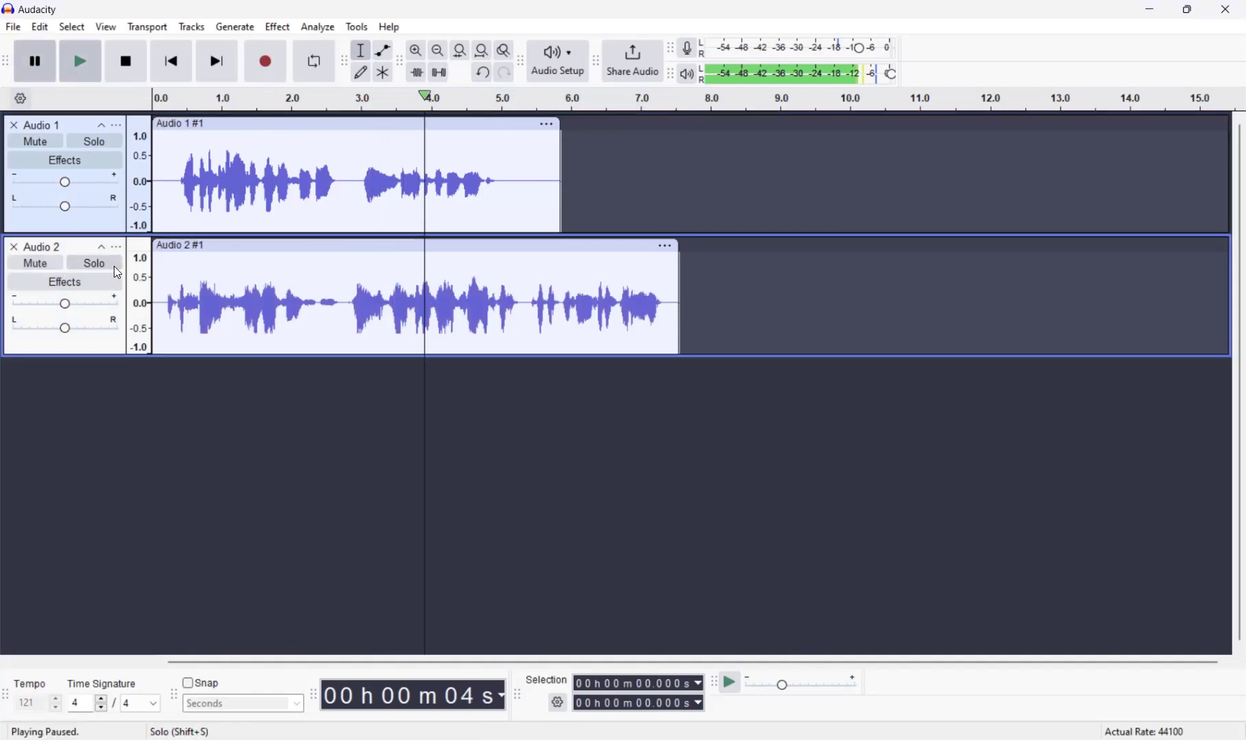
Solo the Audio 2 track and resume the paused playback to hear only that voice clip
{"action": "left_click", "coordinate": [113, 263]}
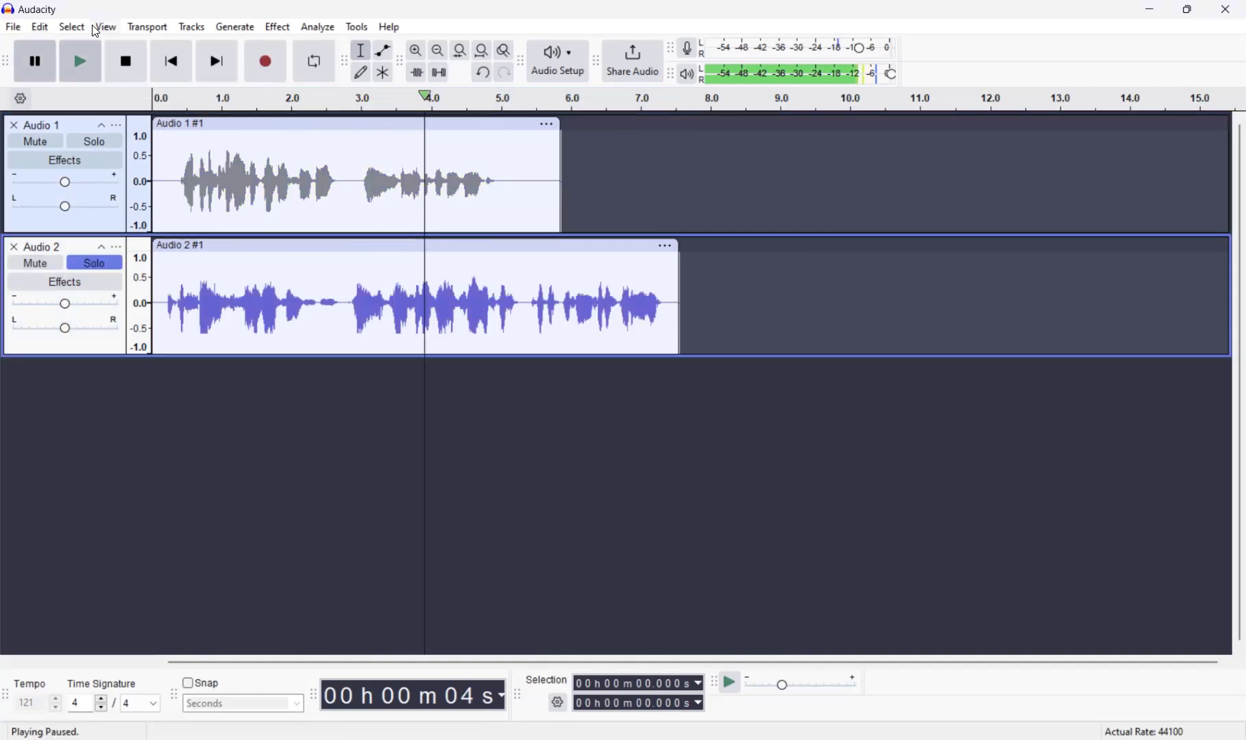
{"action": "left_click", "coordinate": [80, 64]}
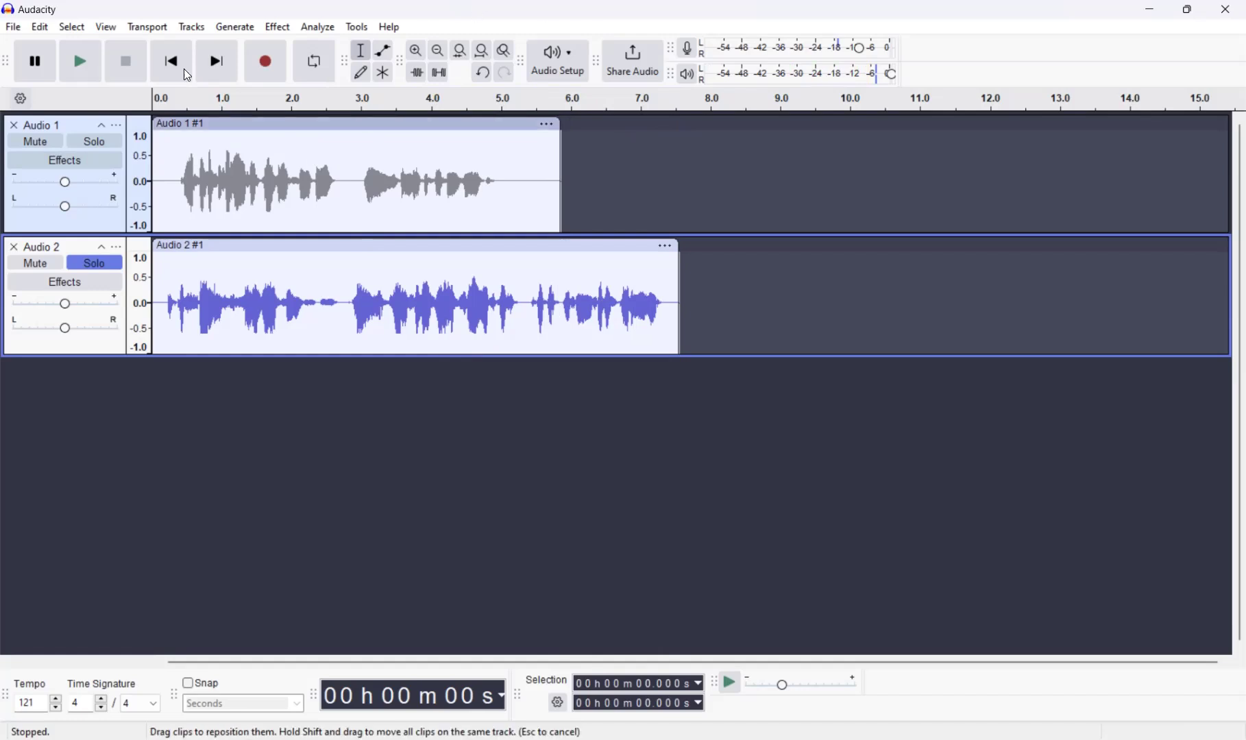
Replace the Audio 2 clip with a sine chirp from 440 to 1320 Hz, amplitude 0.8 to 0.1, linear interpolation, and play part of it
{"action": "left_click", "coordinate": [384, 248]}
{"action": "left_click", "coordinate": [237, 28]}
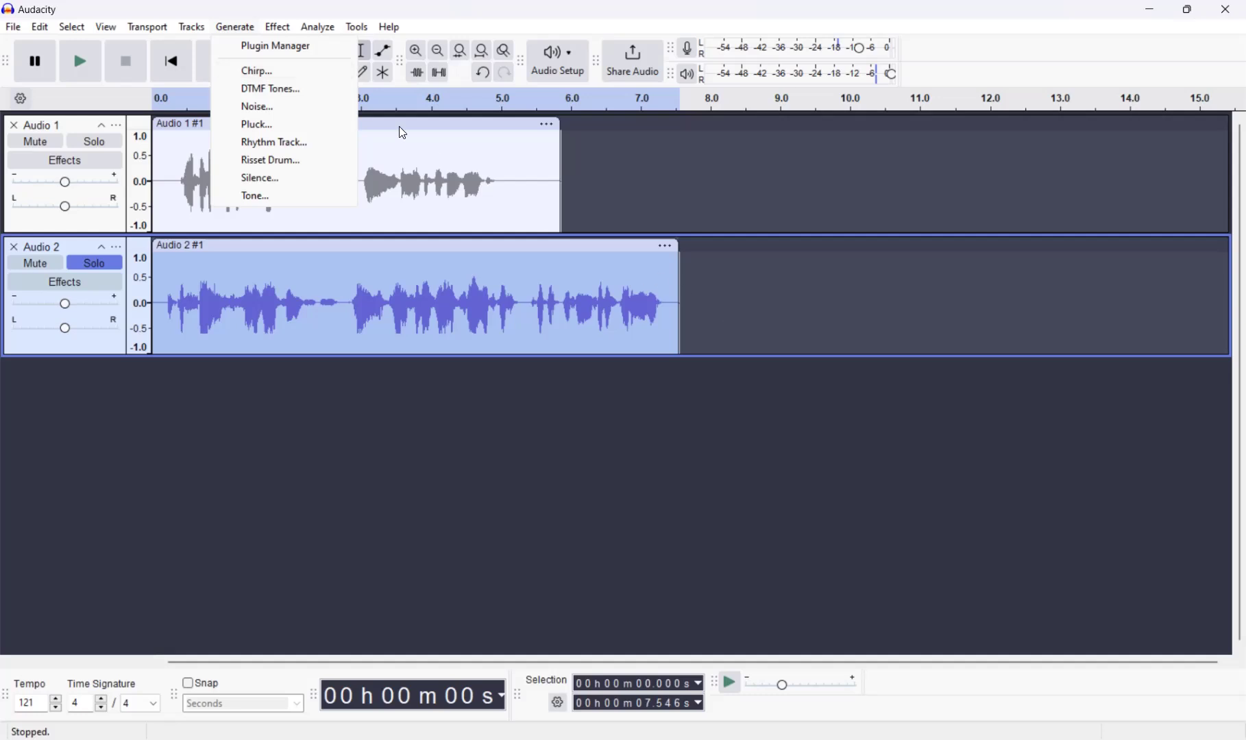
{"action": "left_click", "coordinate": [295, 80]}
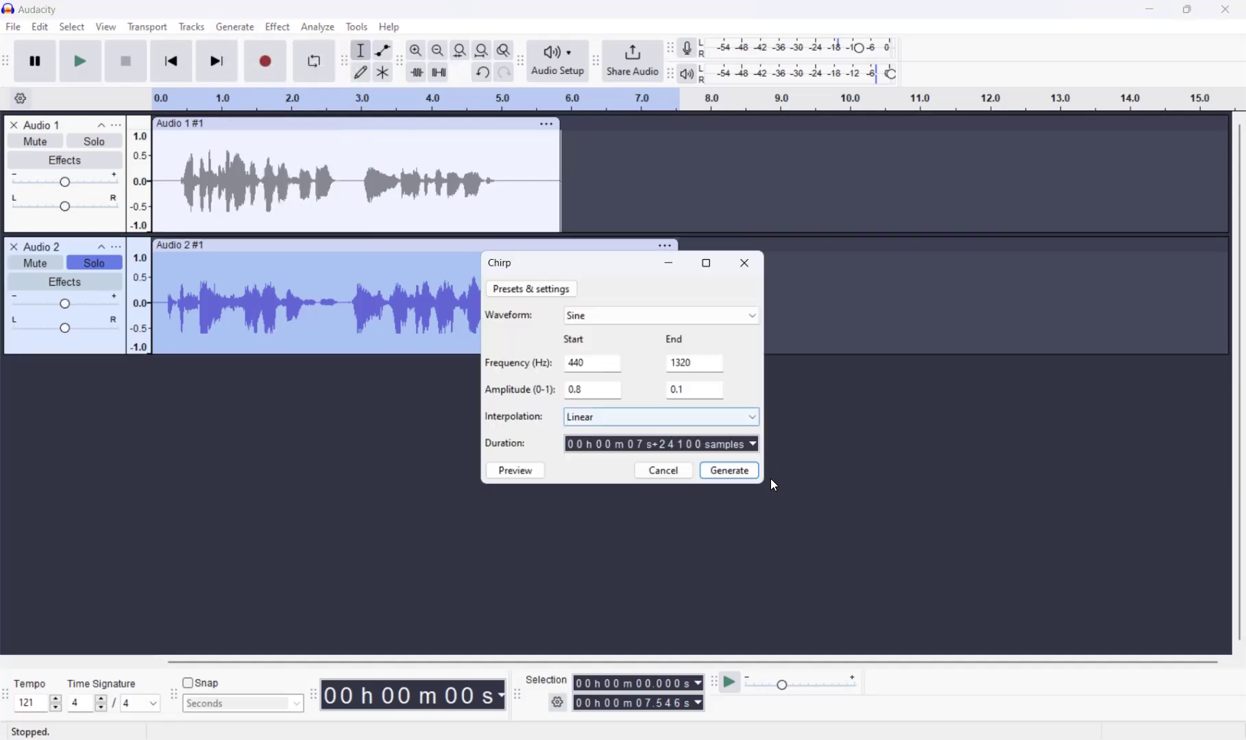
{"action": "left_click", "coordinate": [730, 472]}
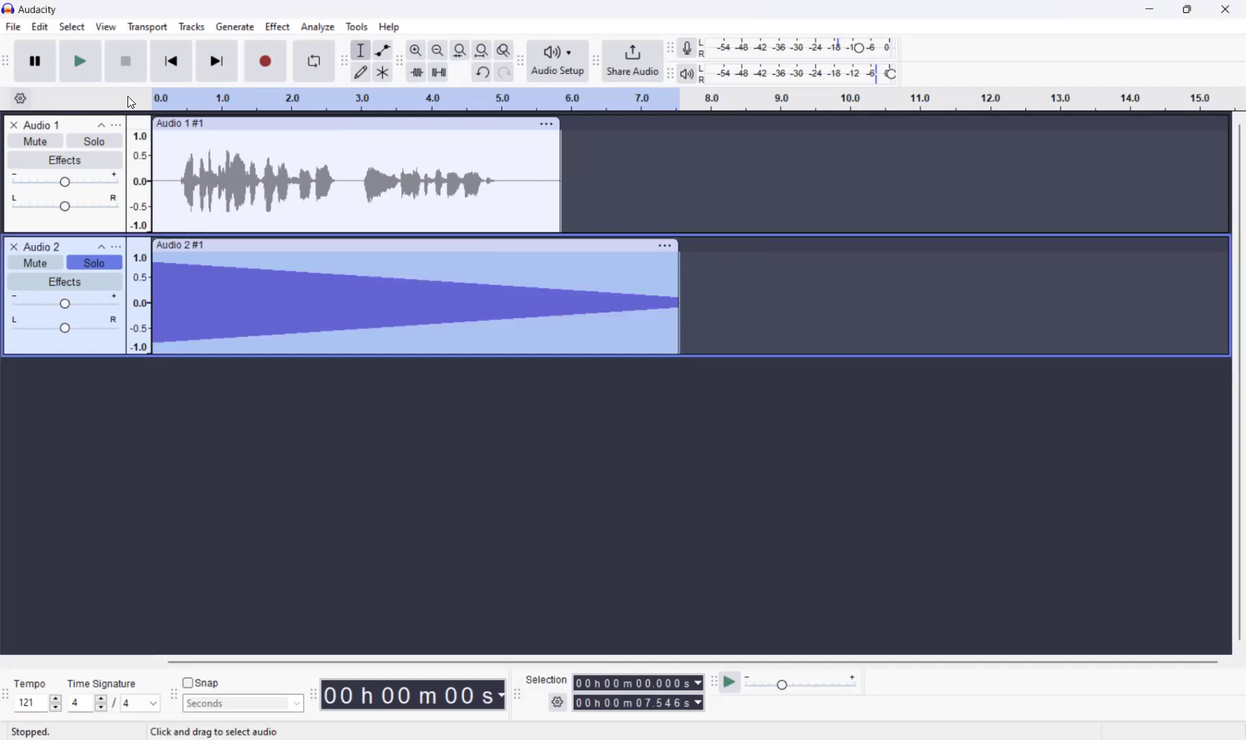
{"action": "left_click", "coordinate": [89, 68]}
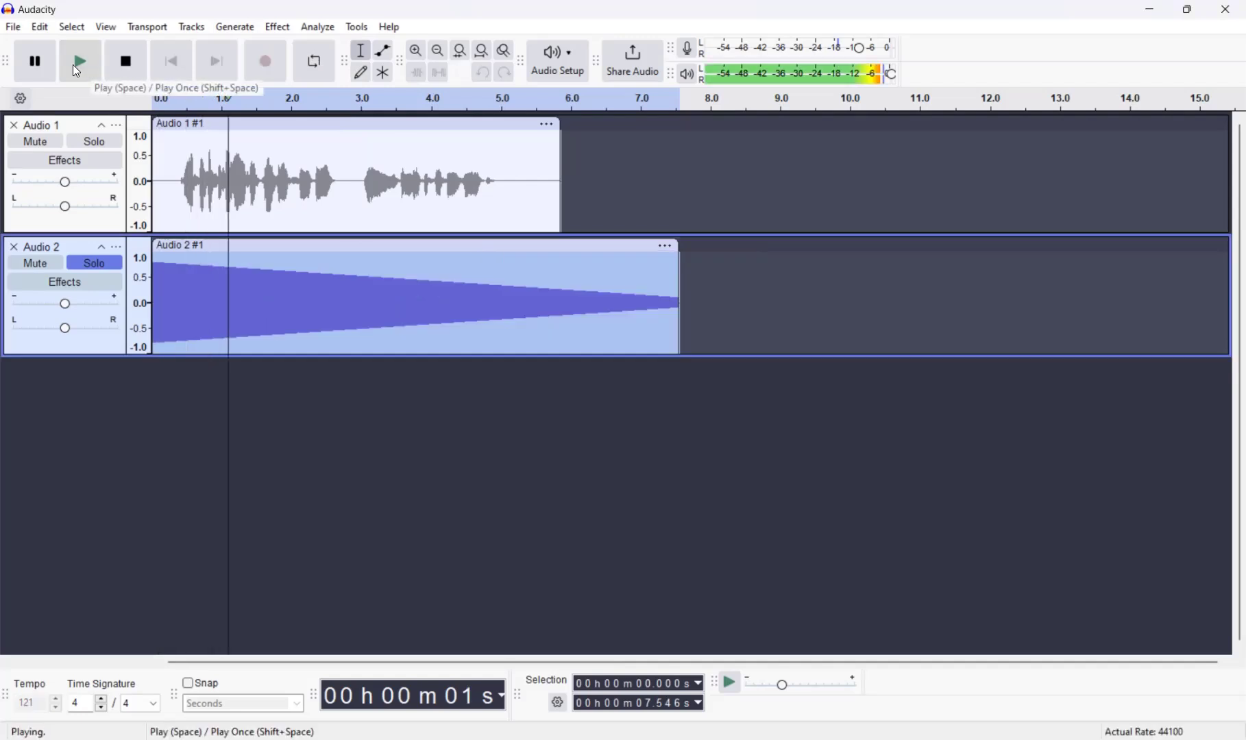
{"action": "left_click", "coordinate": [34, 67]}
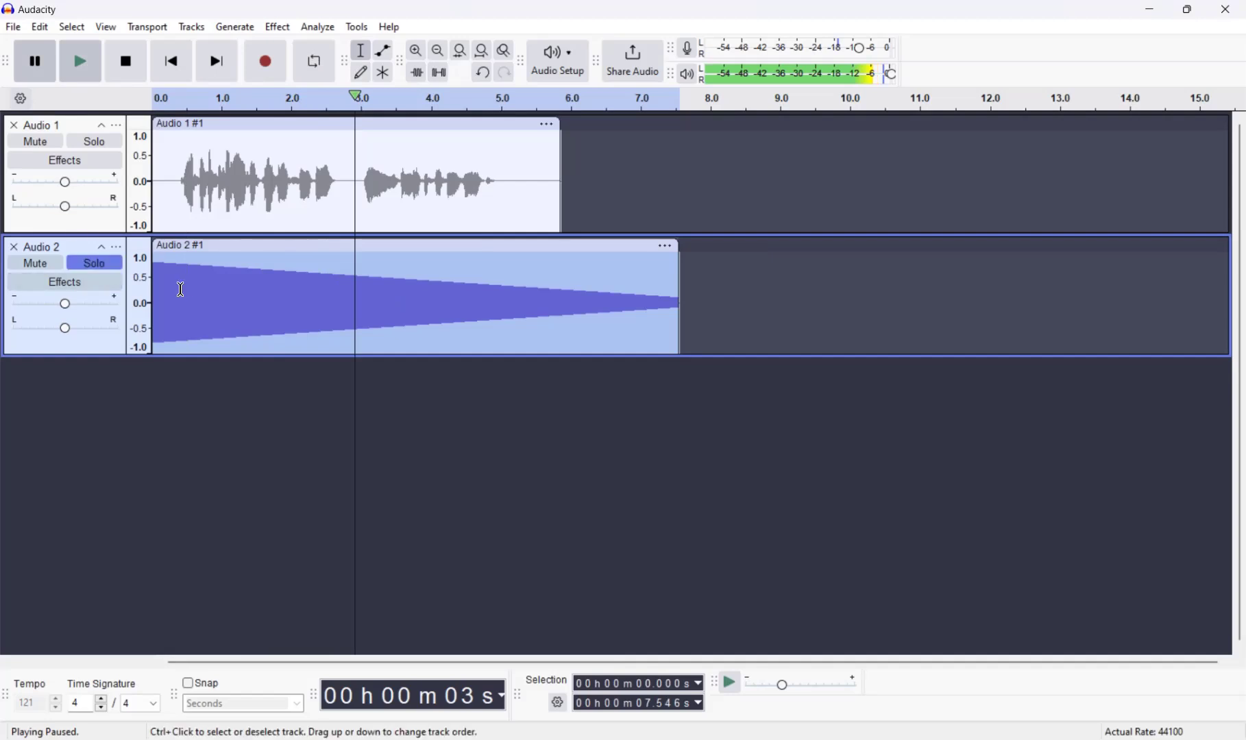
Switch off Solo on Audio 2 and play both tracks together from 0 seconds
{"action": "left_click", "coordinate": [88, 262]}
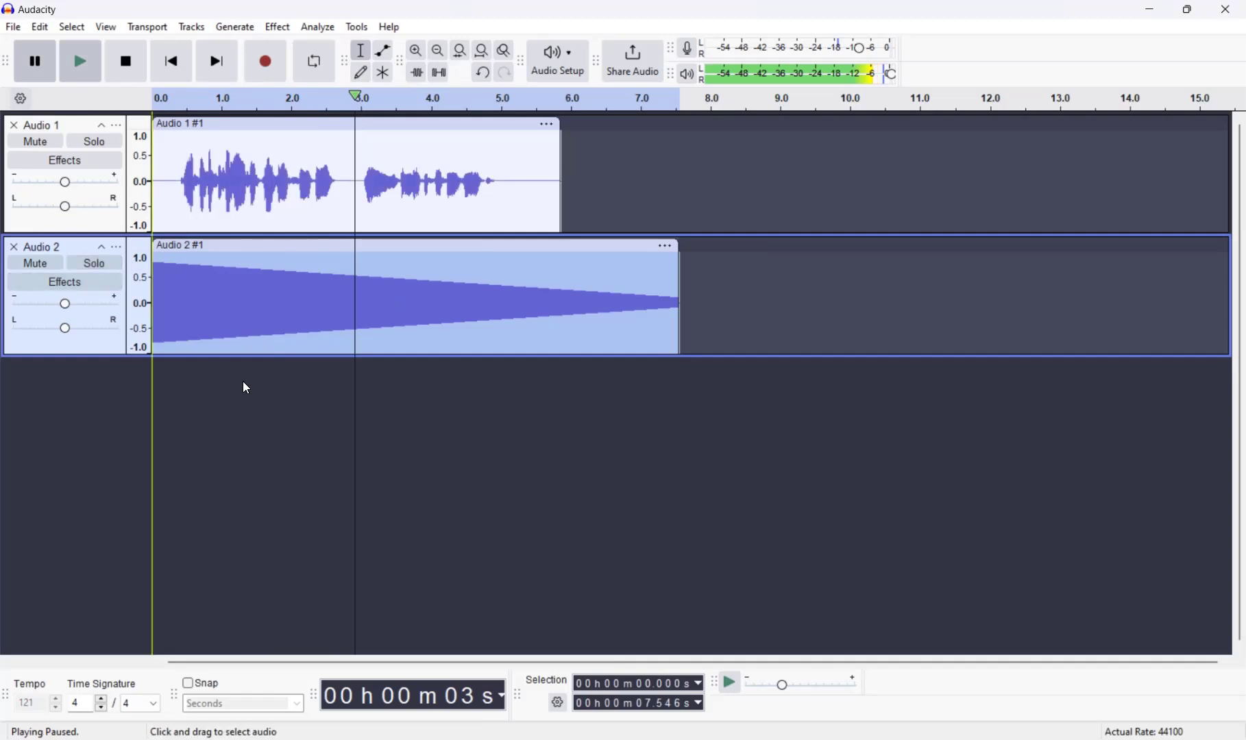
{"action": "left_click", "coordinate": [152, 186]}
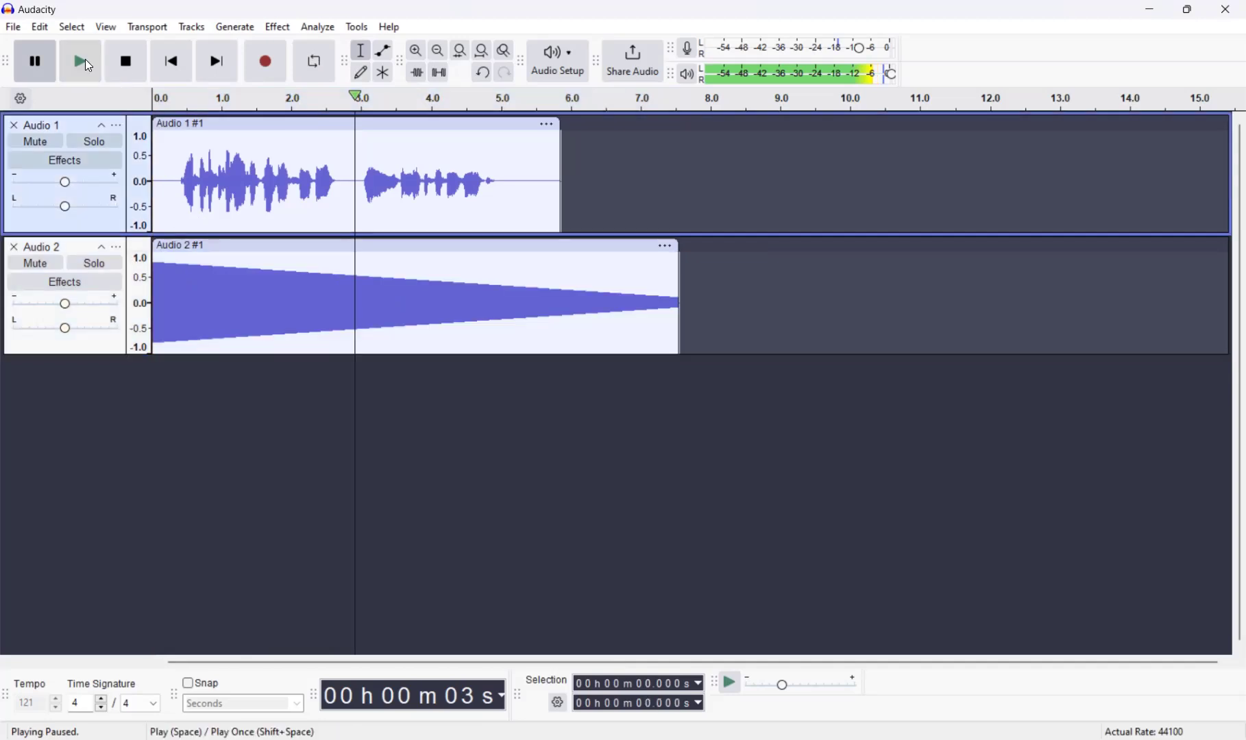
{"action": "left_click", "coordinate": [87, 65]}
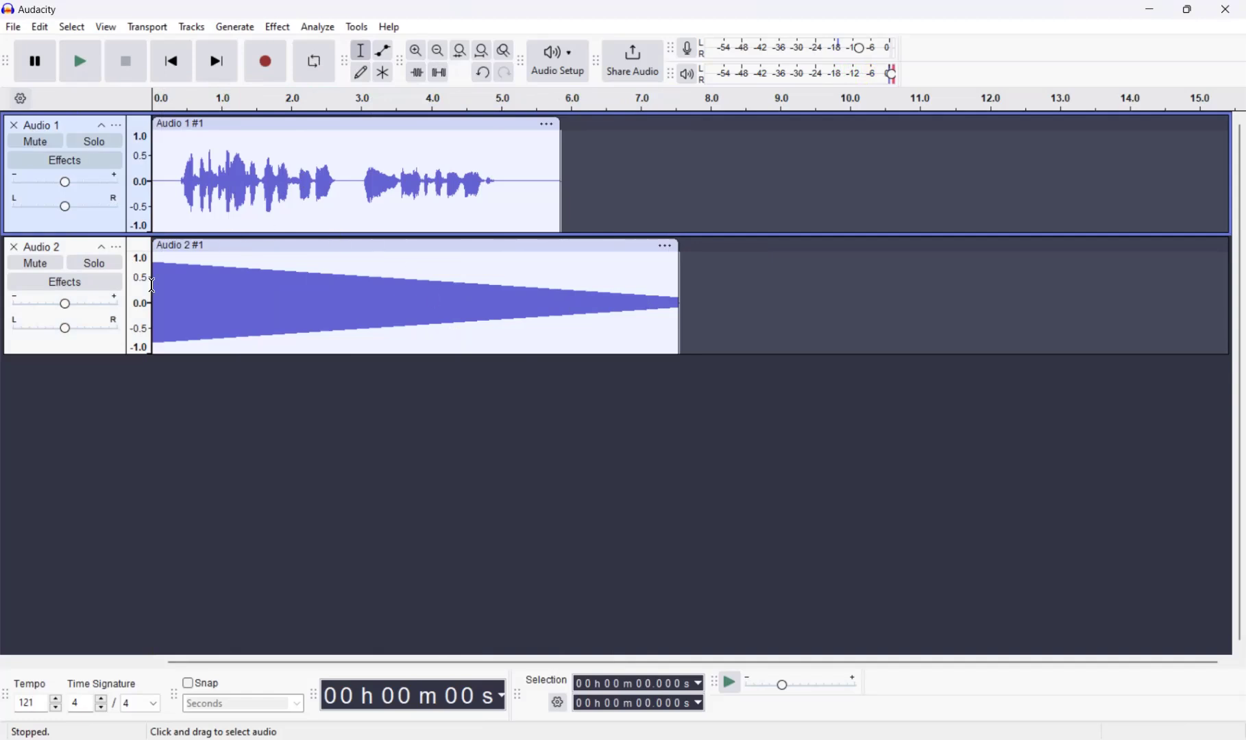
Undo the chirp generation on Audio 2, mute that track and switch off its Solo
{"action": "left_click", "coordinate": [343, 247]}
{"action": "left_click", "coordinate": [482, 73]}
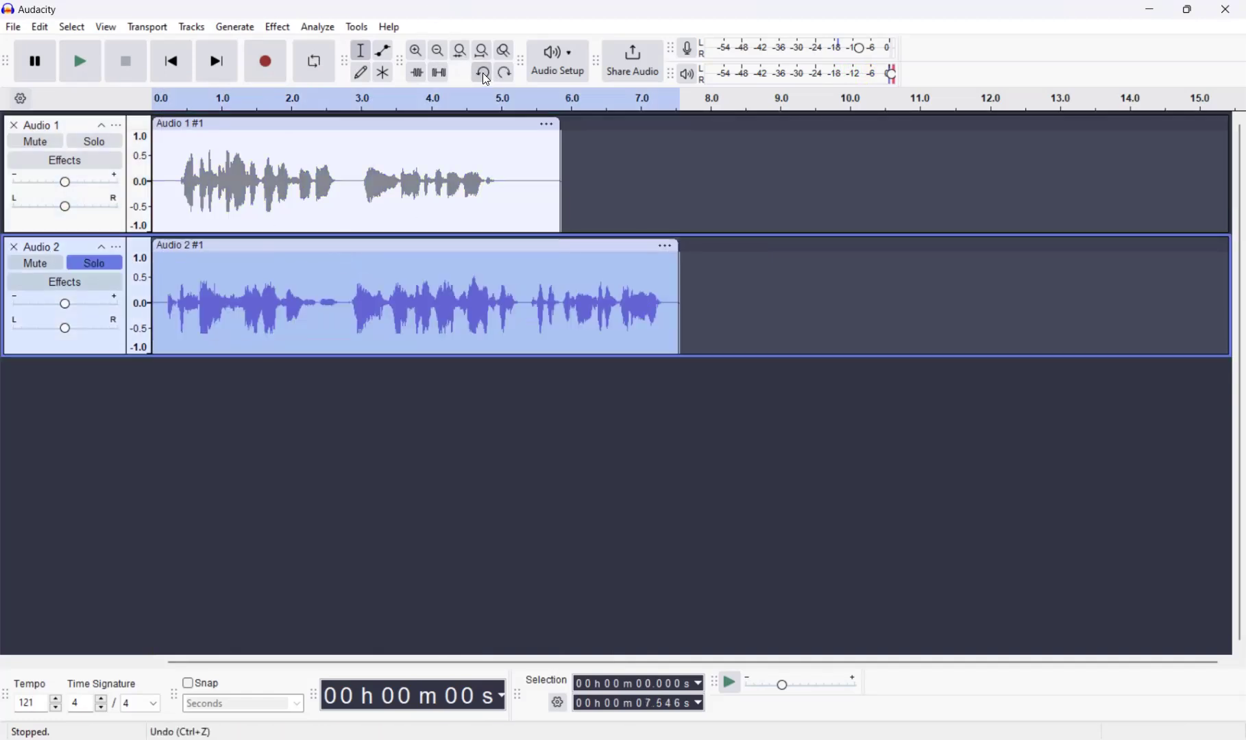
{"action": "left_click", "coordinate": [35, 263]}
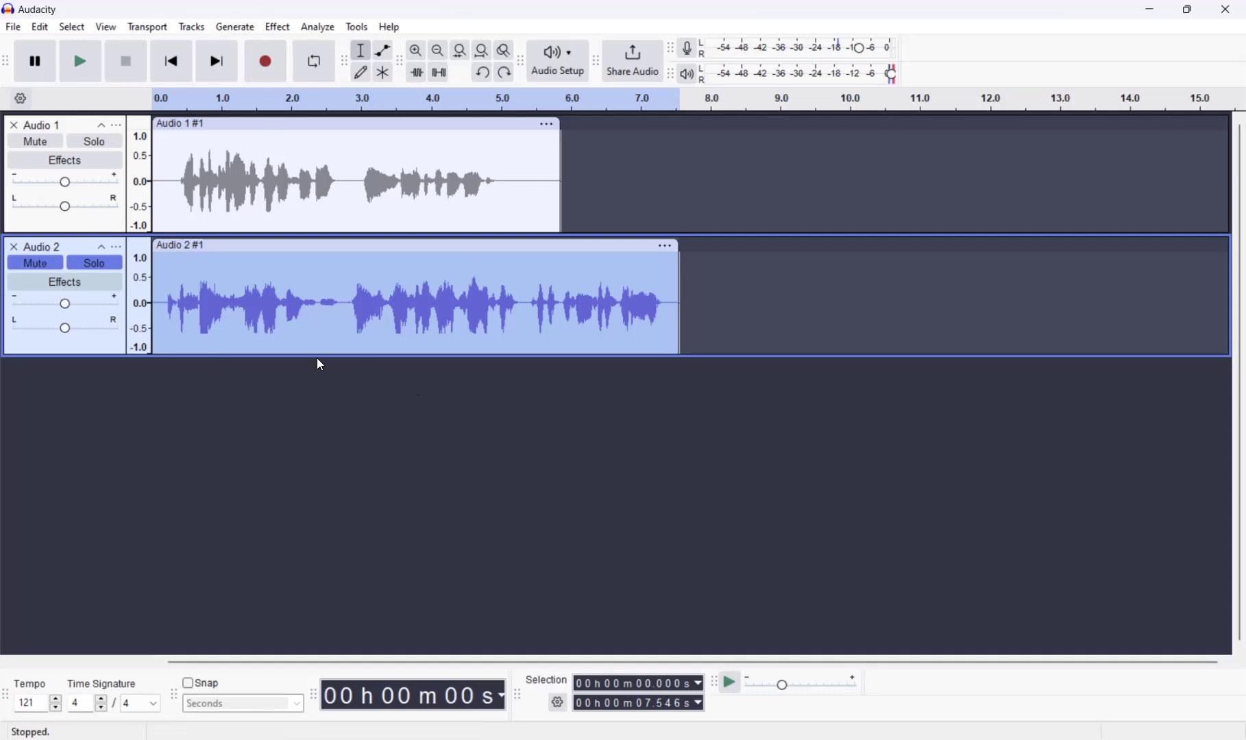
{"action": "left_click", "coordinate": [95, 264]}
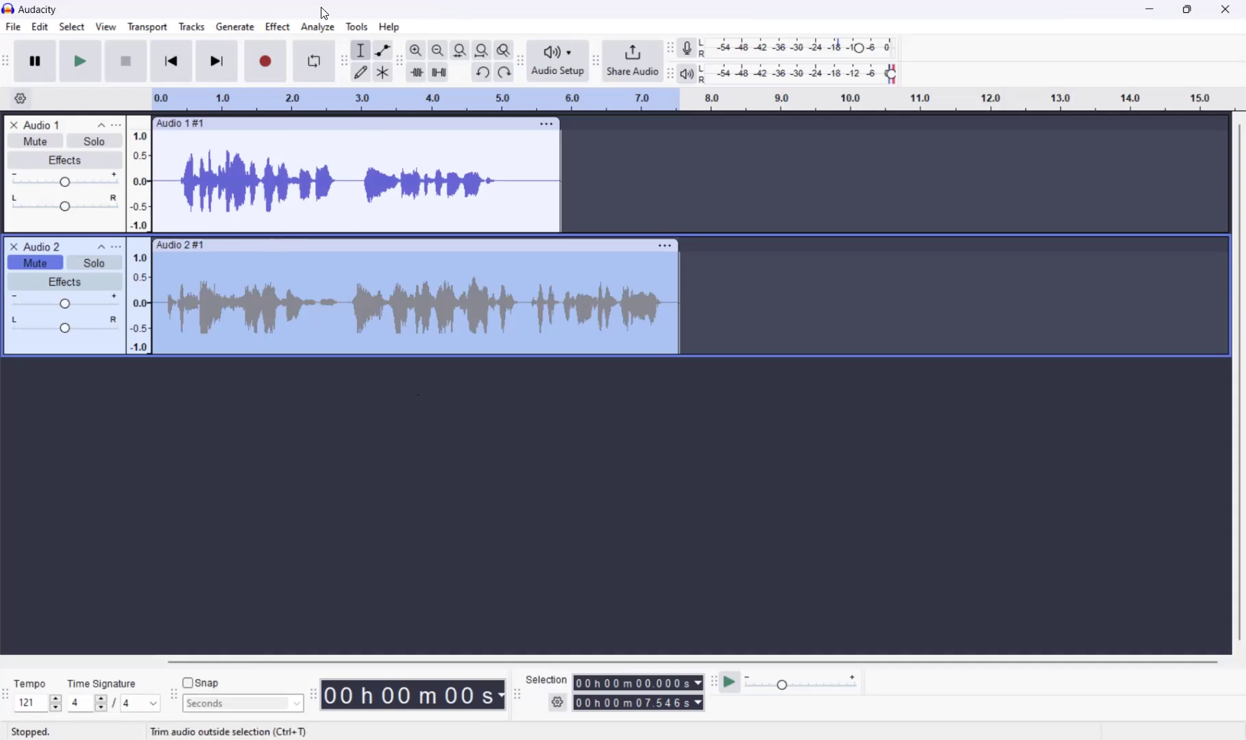
Measure the RMS level of the selected Audio 2 clip and close the report
{"action": "left_click", "coordinate": [312, 32]}
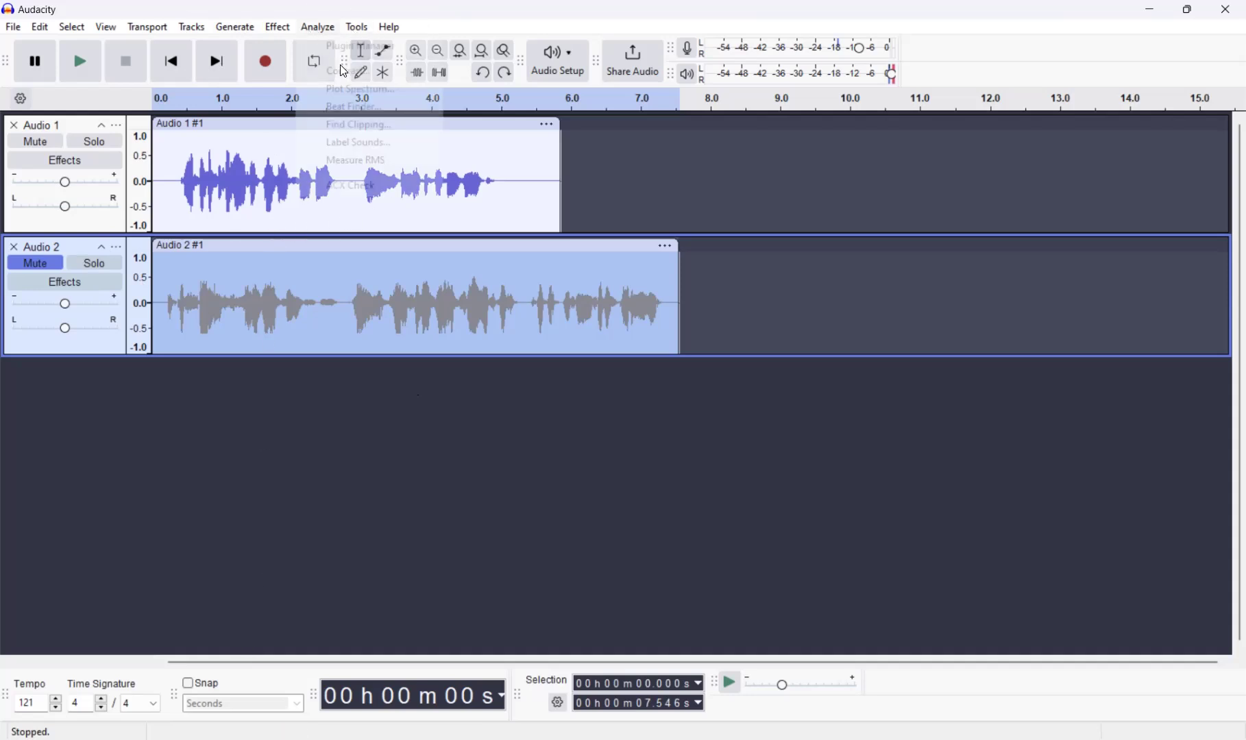
{"action": "left_click", "coordinate": [375, 170]}
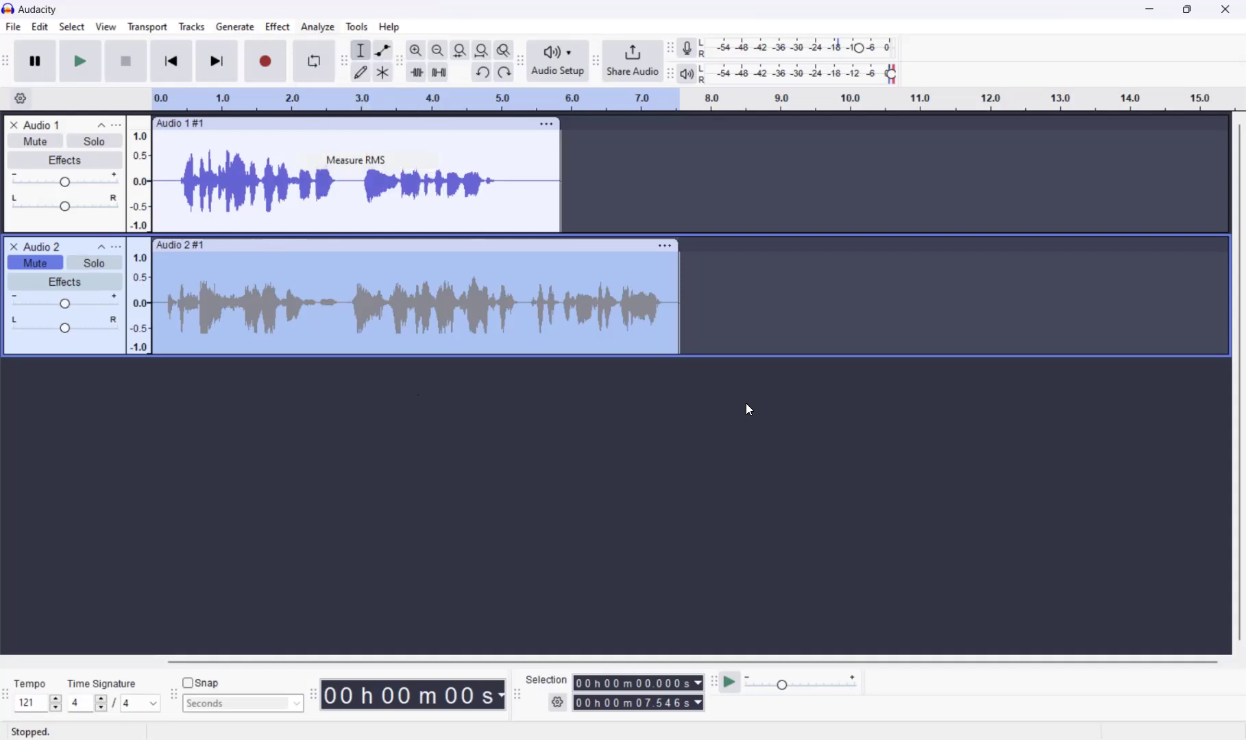
{"action": "left_click", "coordinate": [724, 376]}
Try out Beat Finder on the Audio 2 clip and remove the label track it generates
{"action": "left_click", "coordinate": [319, 28]}
{"action": "left_click", "coordinate": [363, 105]}
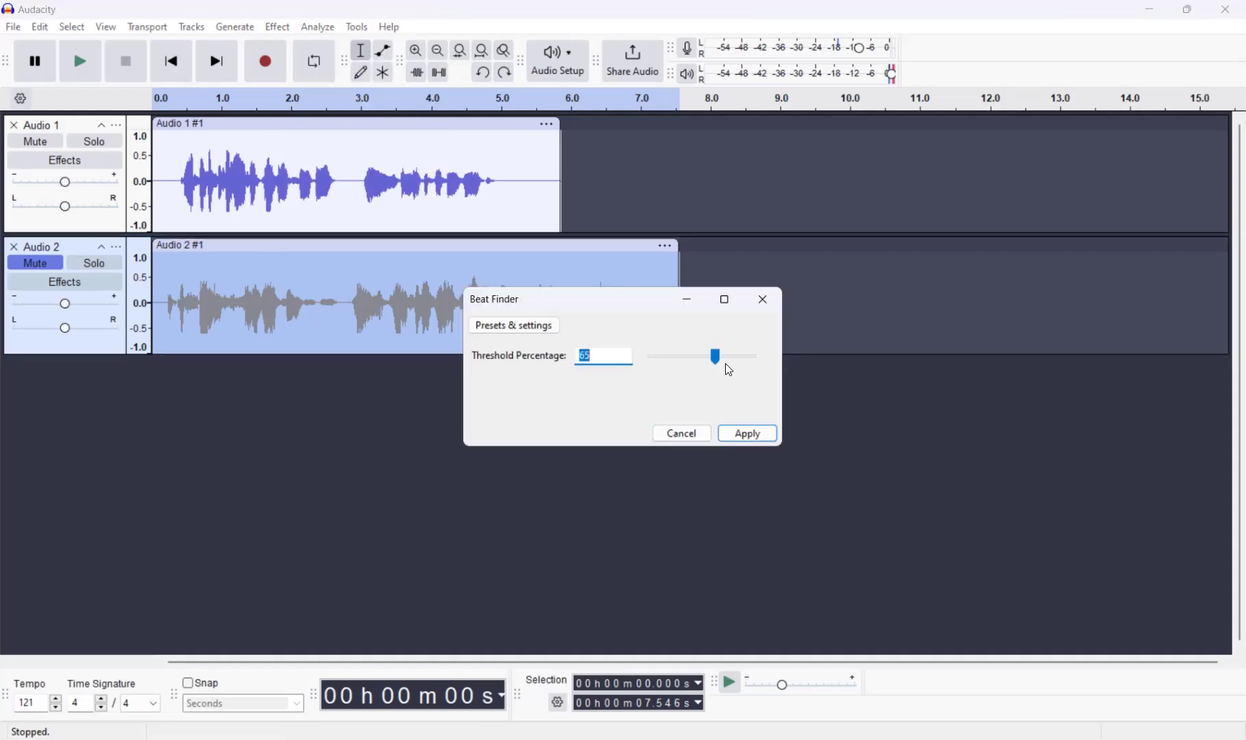
{"action": "left_click_drag", "start_coordinate": [717, 357], "coordinate": [713, 354]}
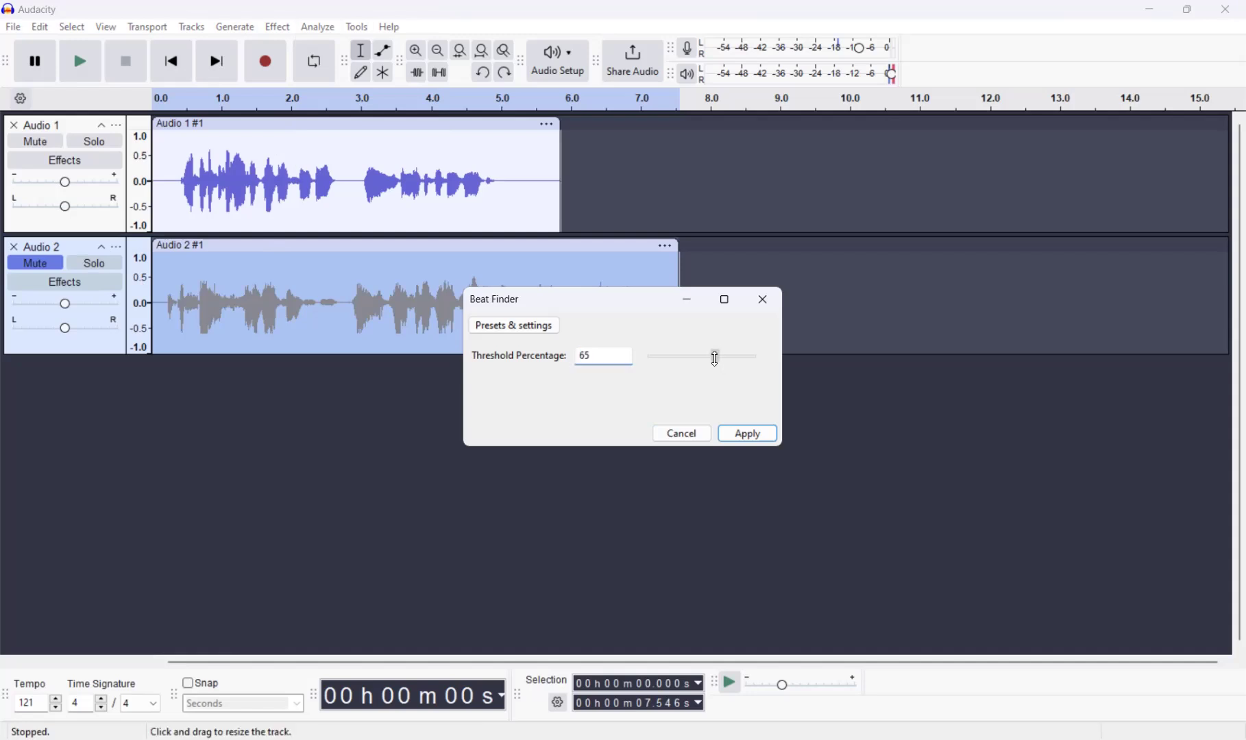
{"action": "left_click", "coordinate": [723, 351]}
{"action": "left_click", "coordinate": [753, 432]}
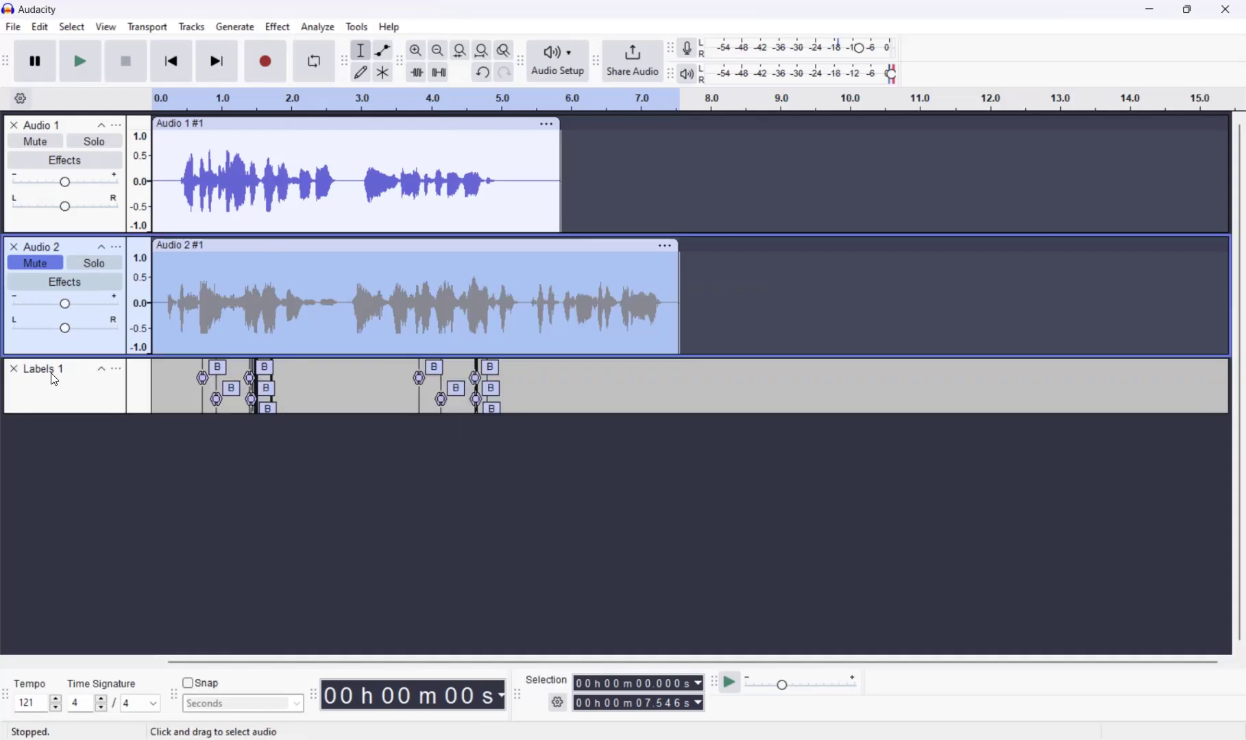
{"action": "left_click", "coordinate": [13, 372]}
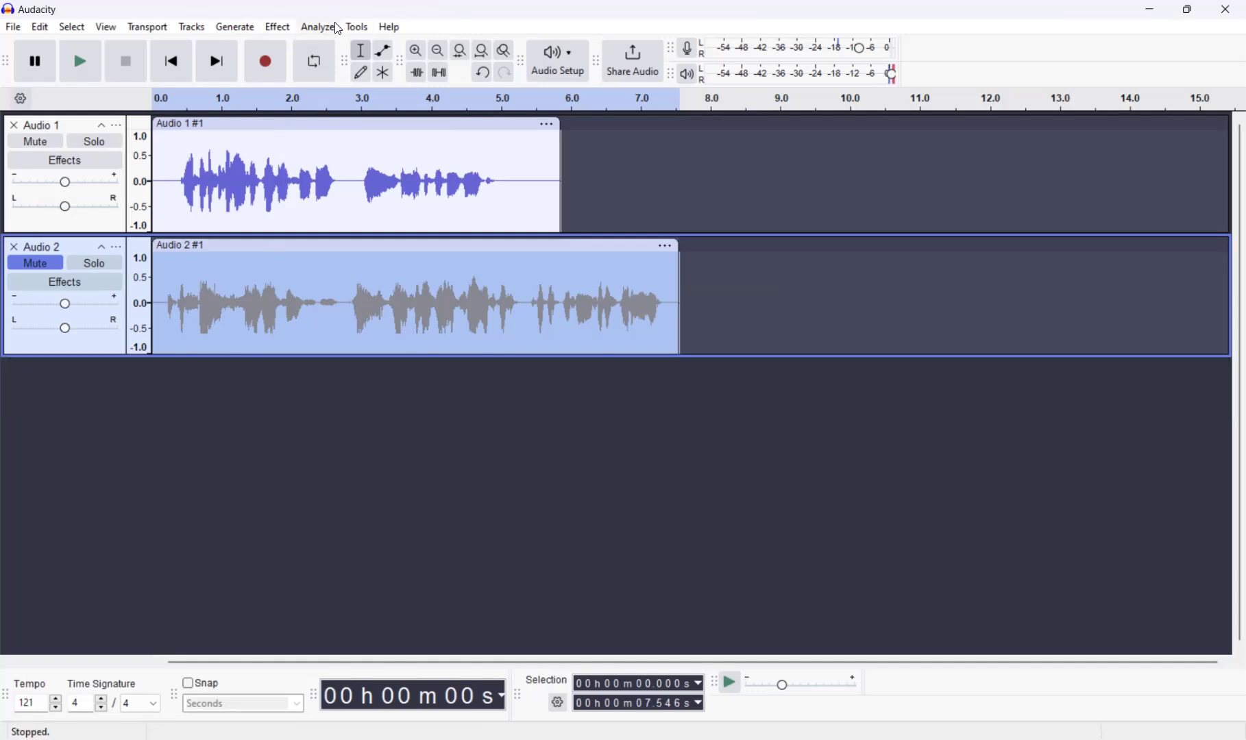
{"action": "left_click", "coordinate": [273, 29]}
{"action": "left_click", "coordinate": [315, 110]}
{"action": "left_click", "coordinate": [274, 27]}
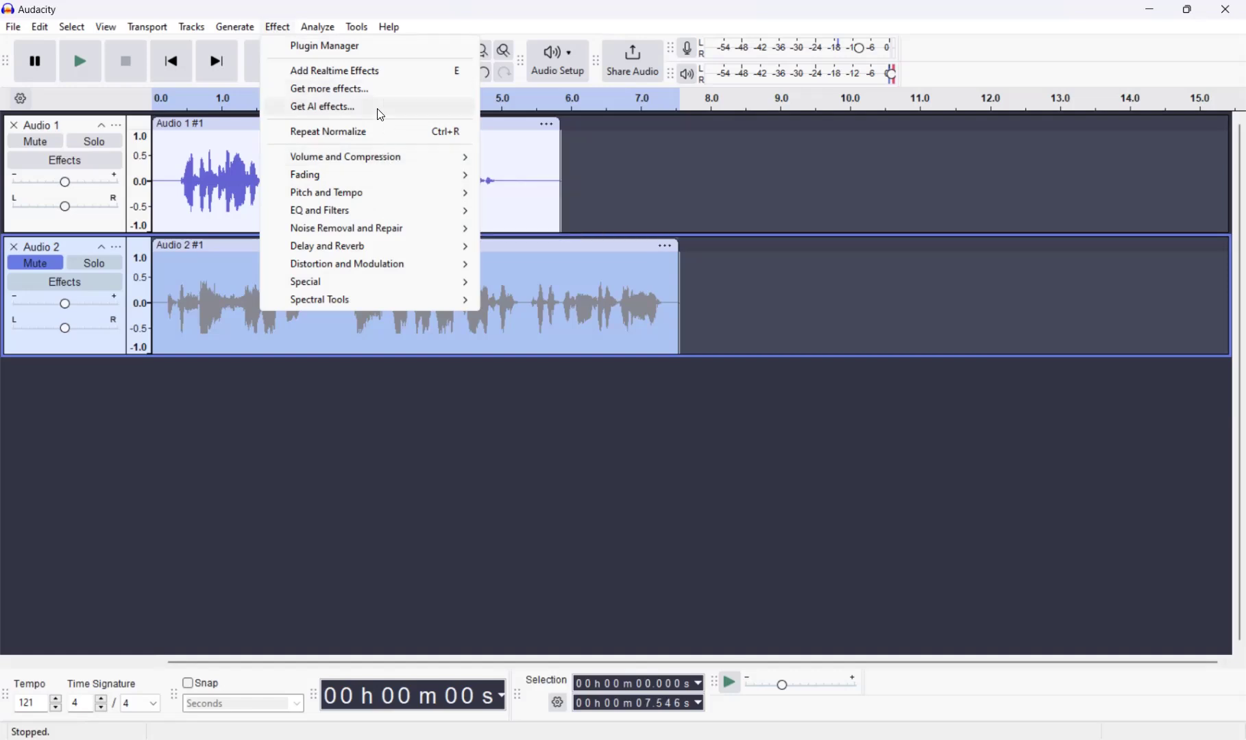
{"action": "left_click", "coordinate": [703, 529]}
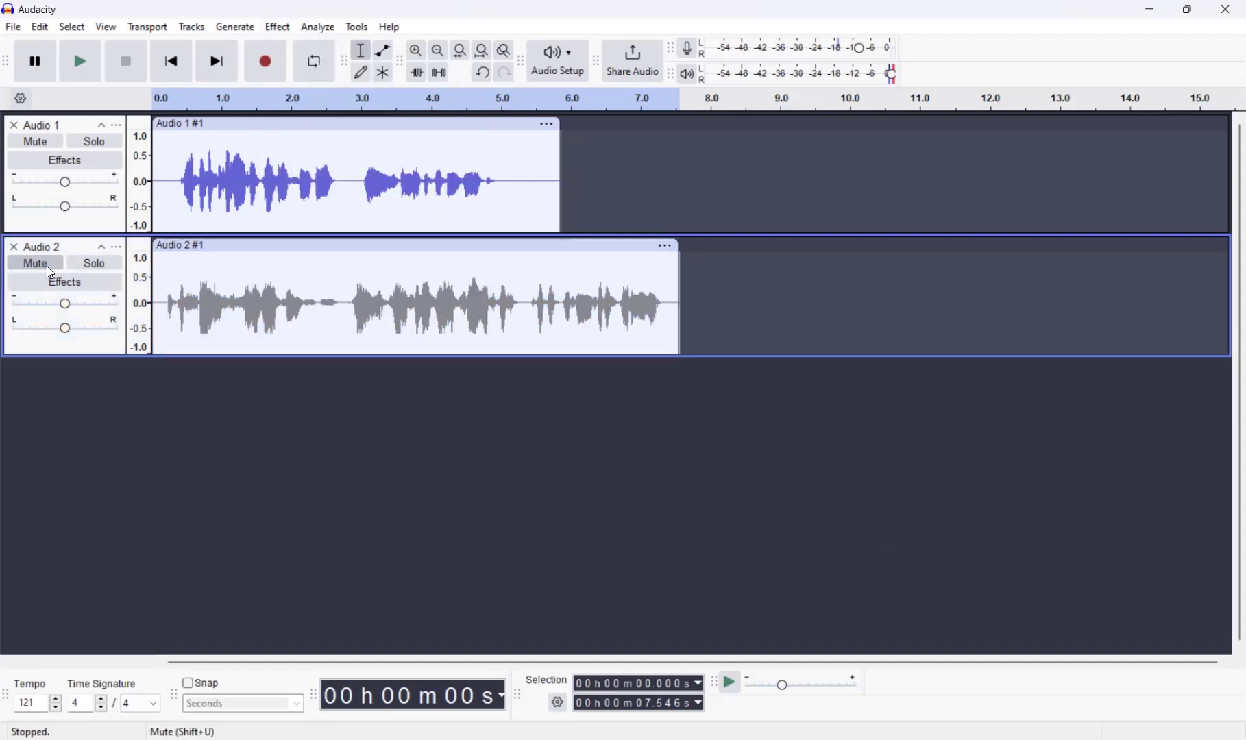
Unmute the Audio 2 track, select its clip and start scrubbing through the audio
{"action": "left_click", "coordinate": [47, 267]}
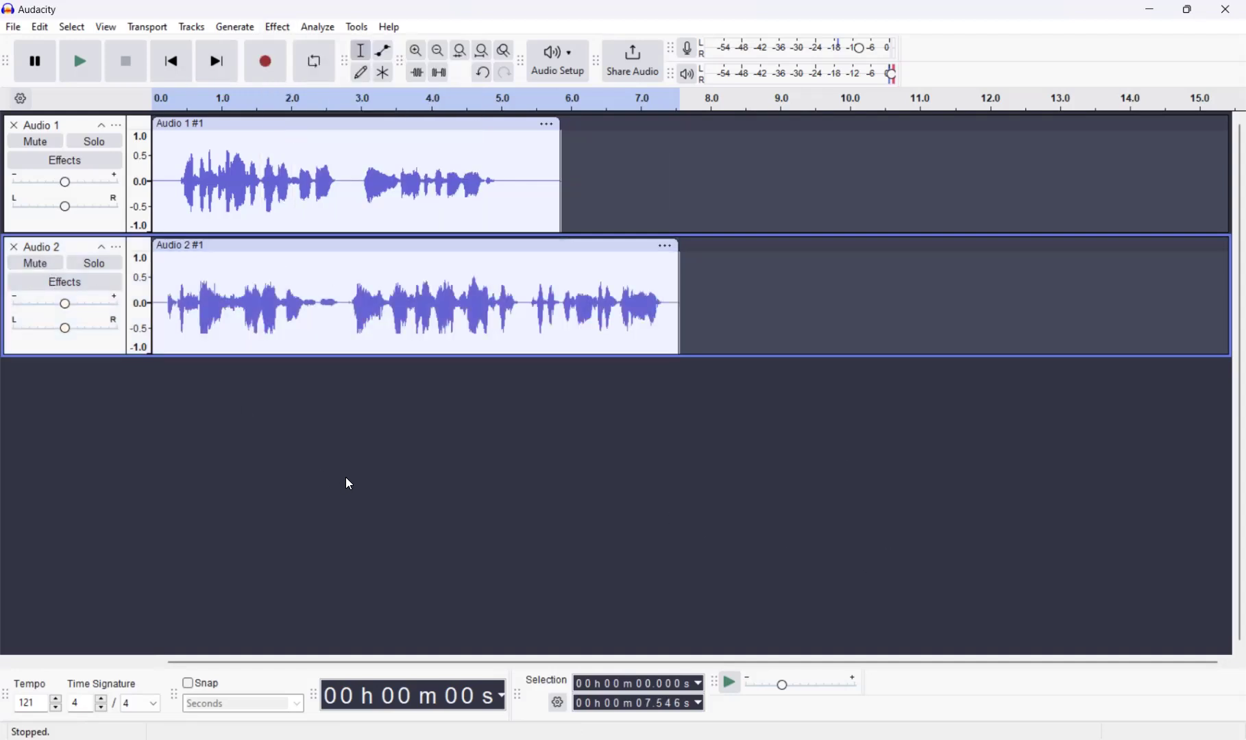
{"action": "left_click", "coordinate": [264, 249]}
{"action": "left_click", "coordinate": [147, 27]}
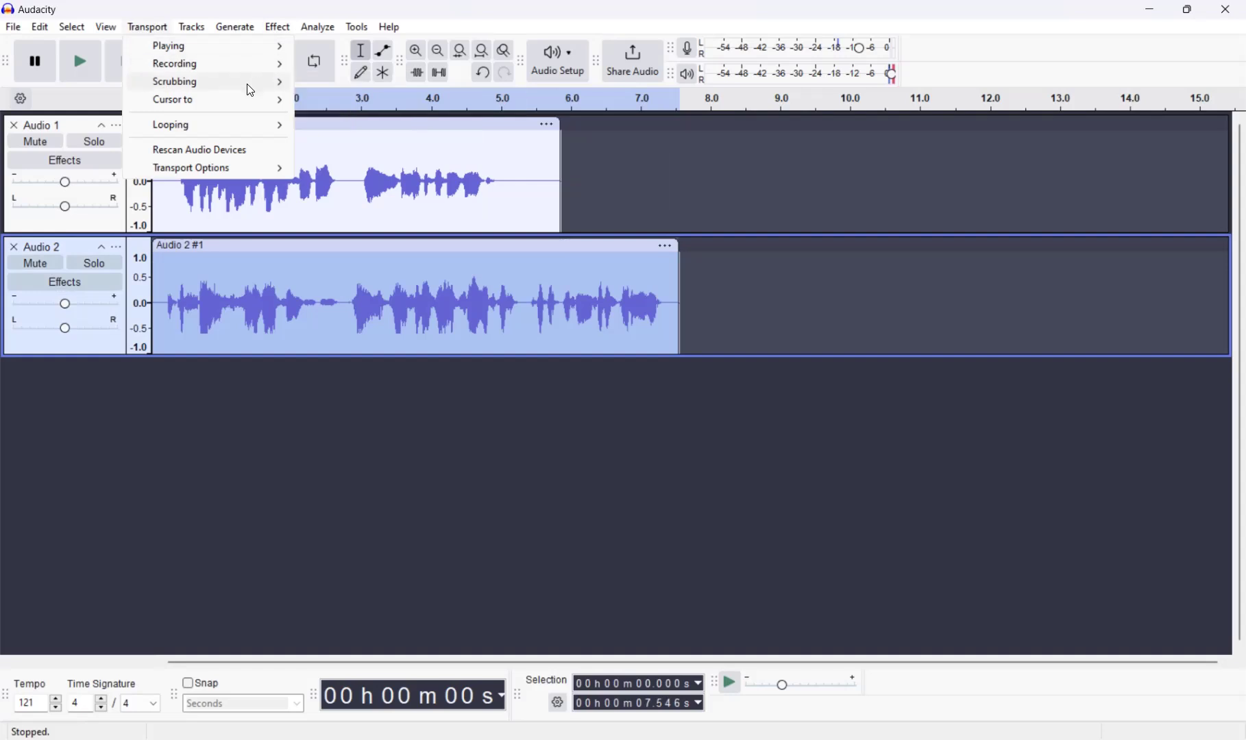
{"action": "left_click", "coordinate": [332, 85]}
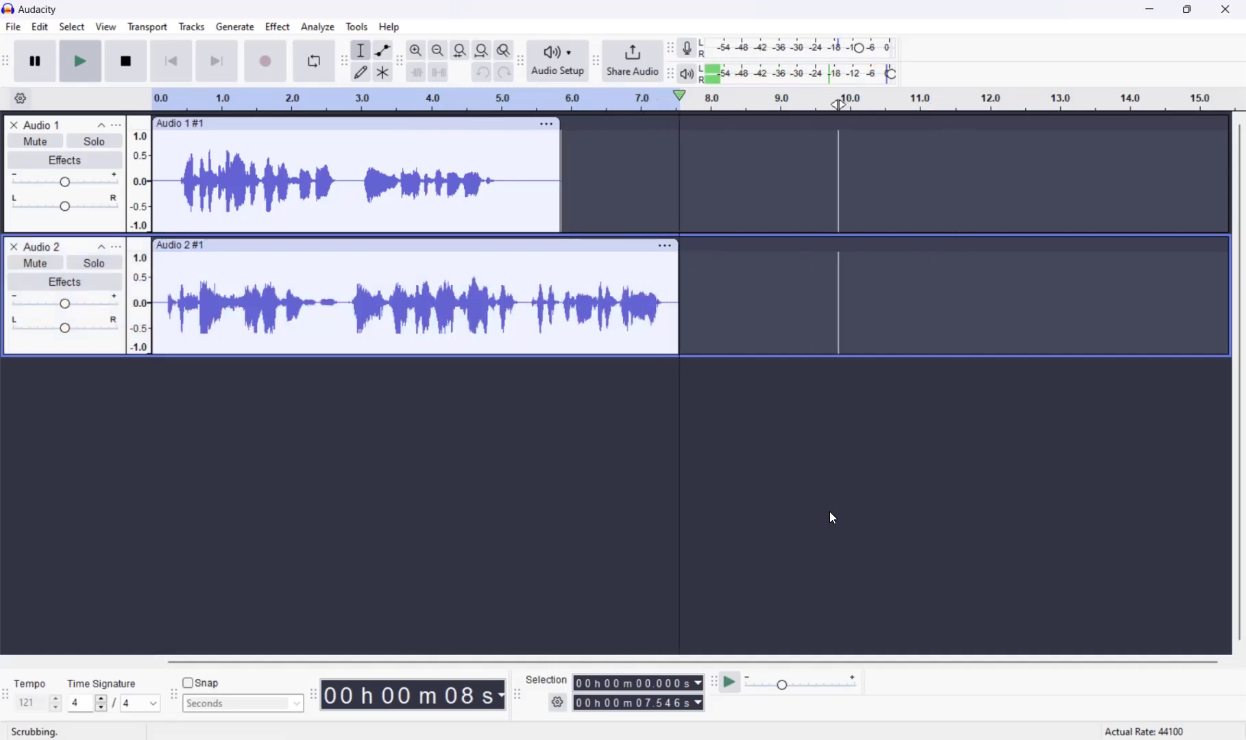
Stop scrubbing and look through the available looping commands
{"action": "left_click", "coordinate": [279, 488]}
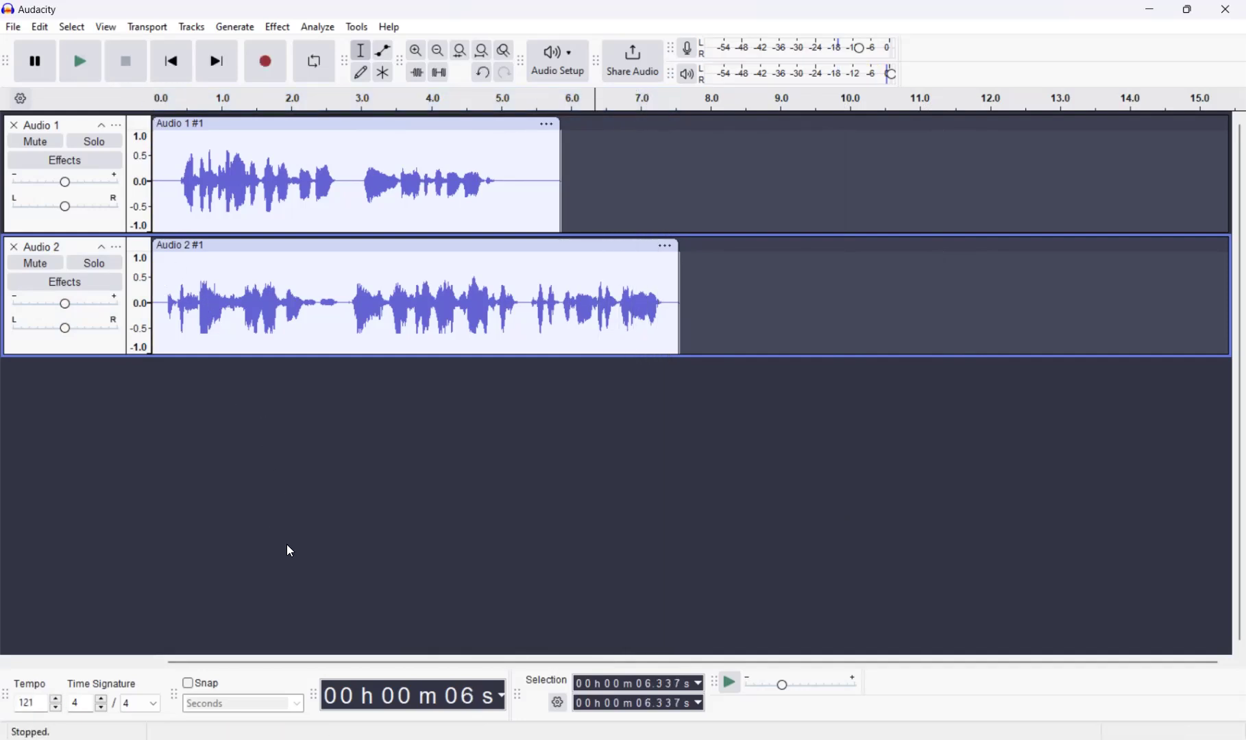
{"action": "left_click", "coordinate": [148, 29]}
{"action": "mouse_move", "coordinate": [188, 87]}
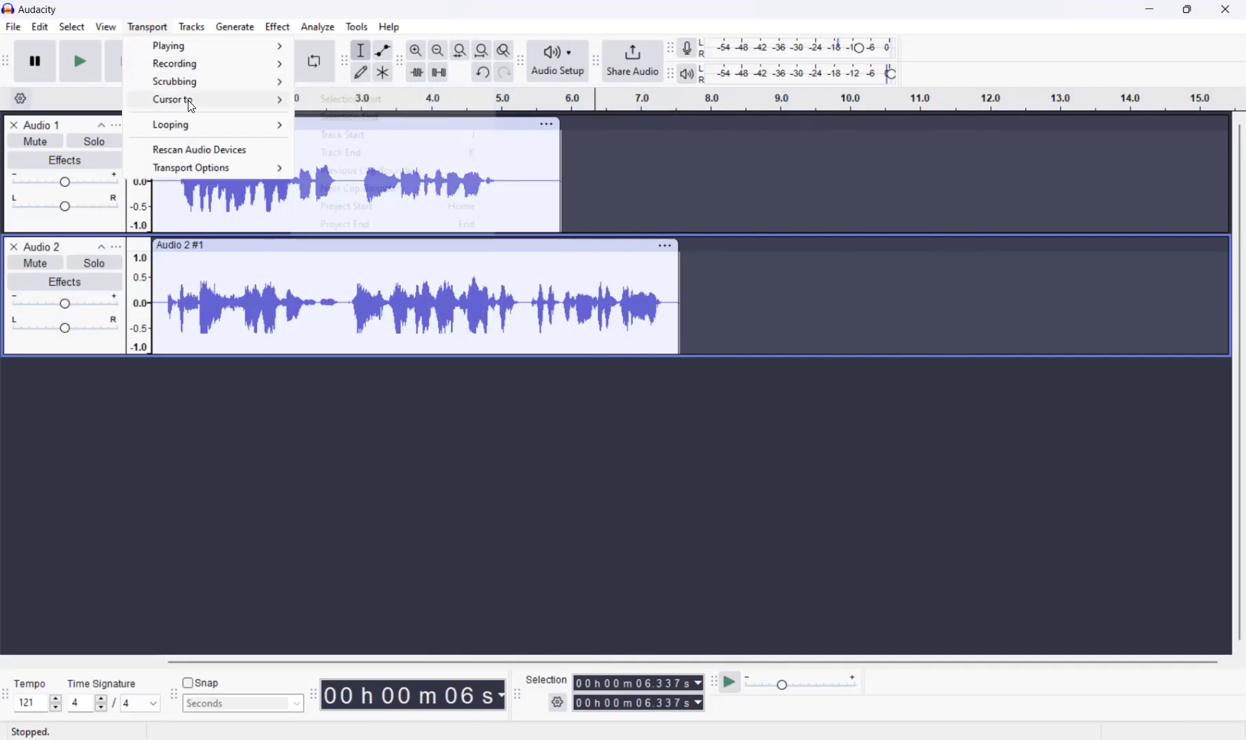
{"action": "mouse_move", "coordinate": [197, 130]}
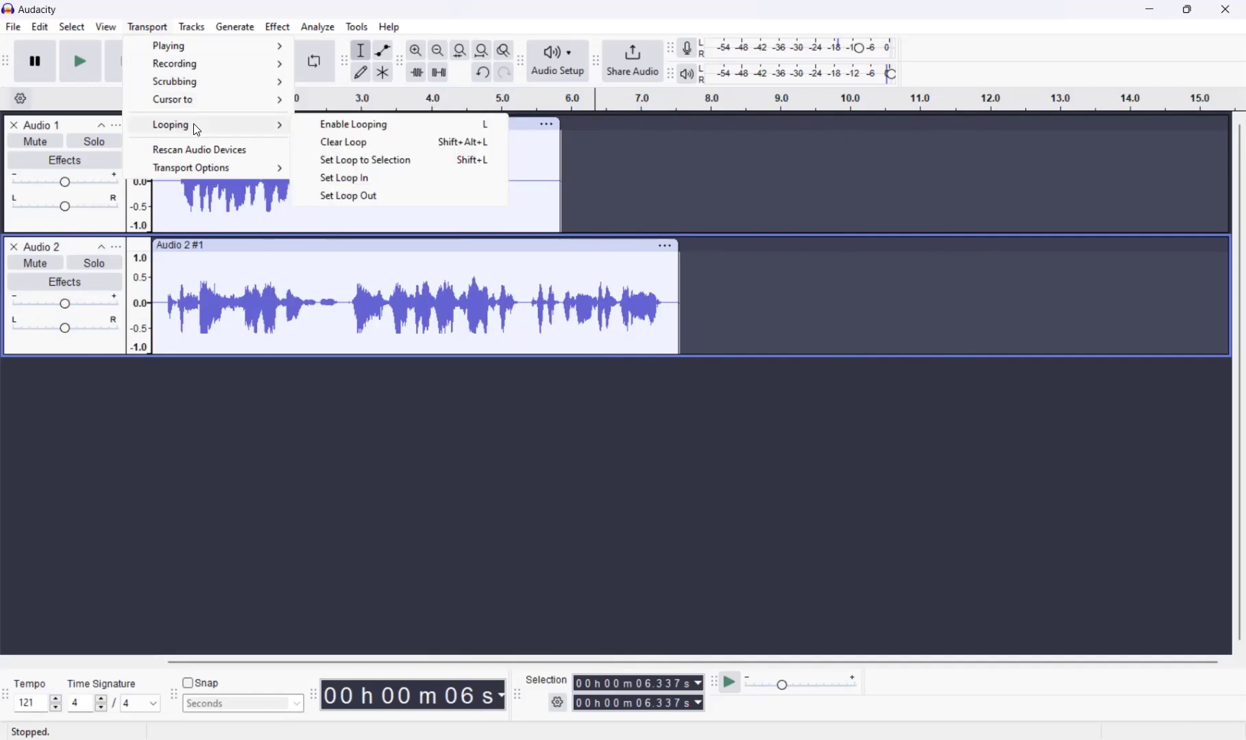
{"action": "left_click", "coordinate": [395, 433]}
Select the whole Audio 2 clip, enable looping over it and start playback
{"action": "left_click", "coordinate": [342, 249]}
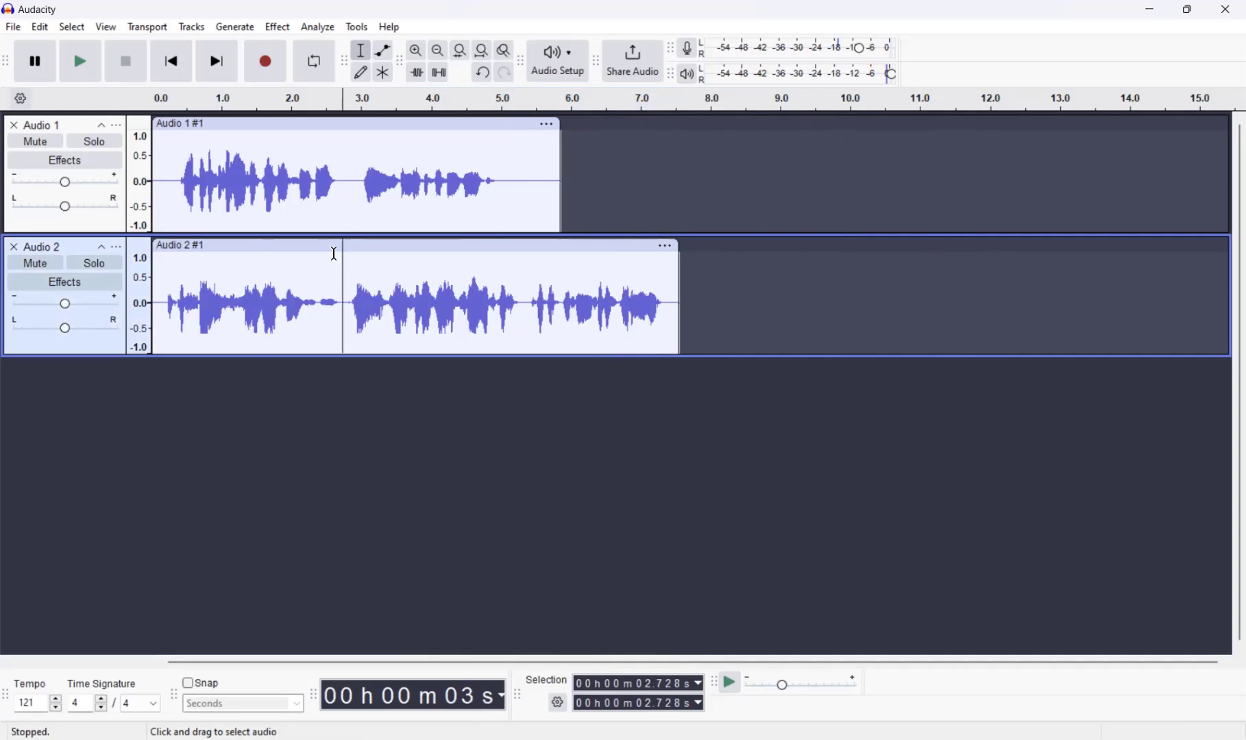
{"action": "left_click", "coordinate": [304, 248]}
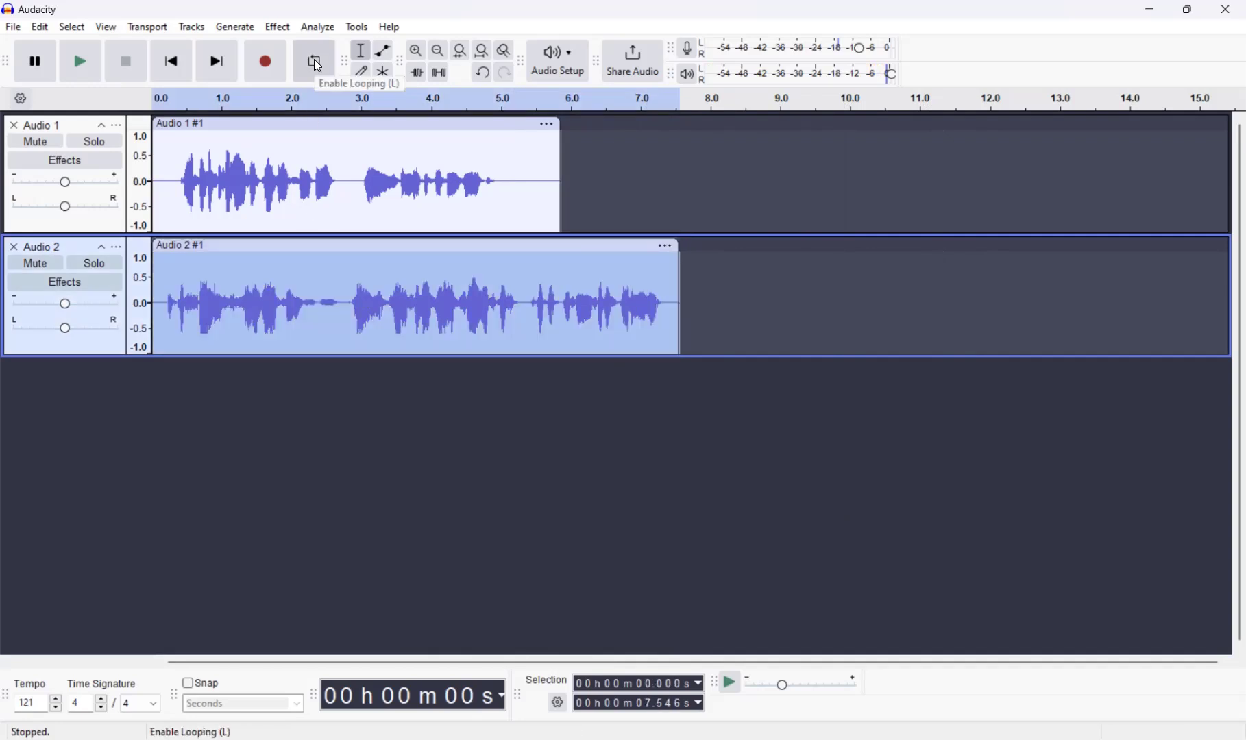
{"action": "left_click", "coordinate": [313, 60]}
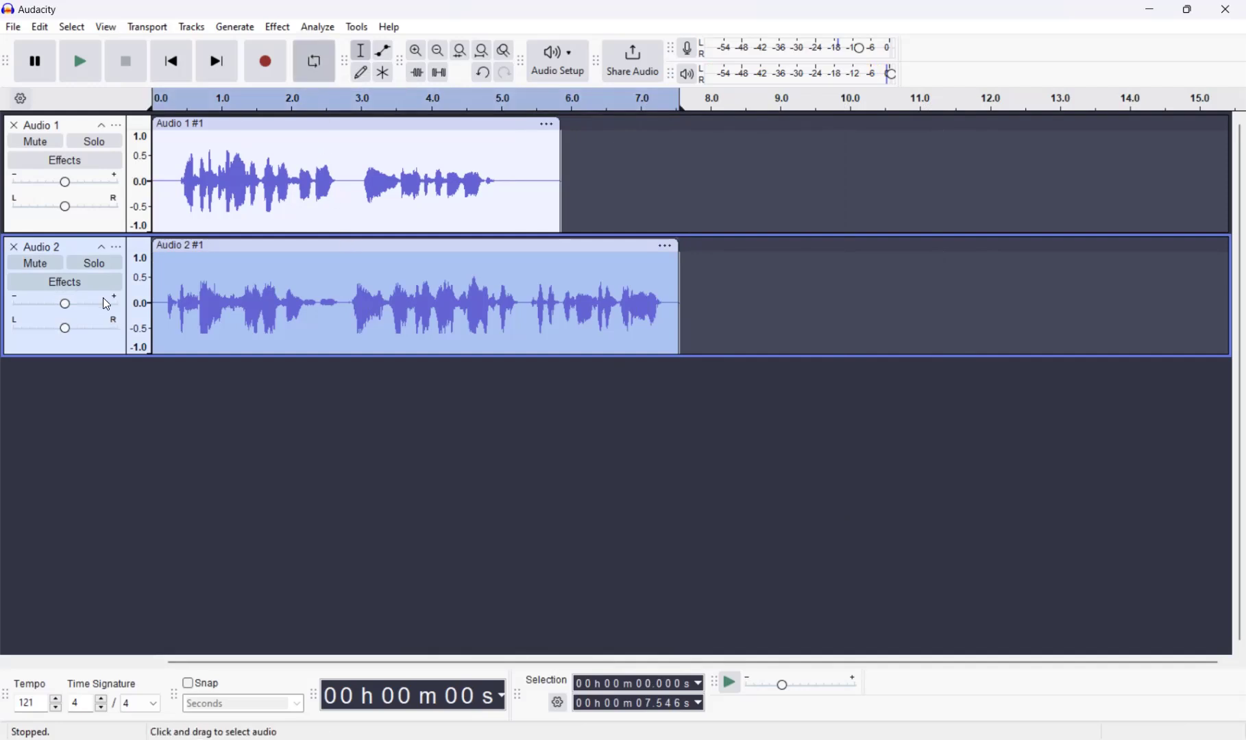
{"action": "left_click", "coordinate": [87, 72]}
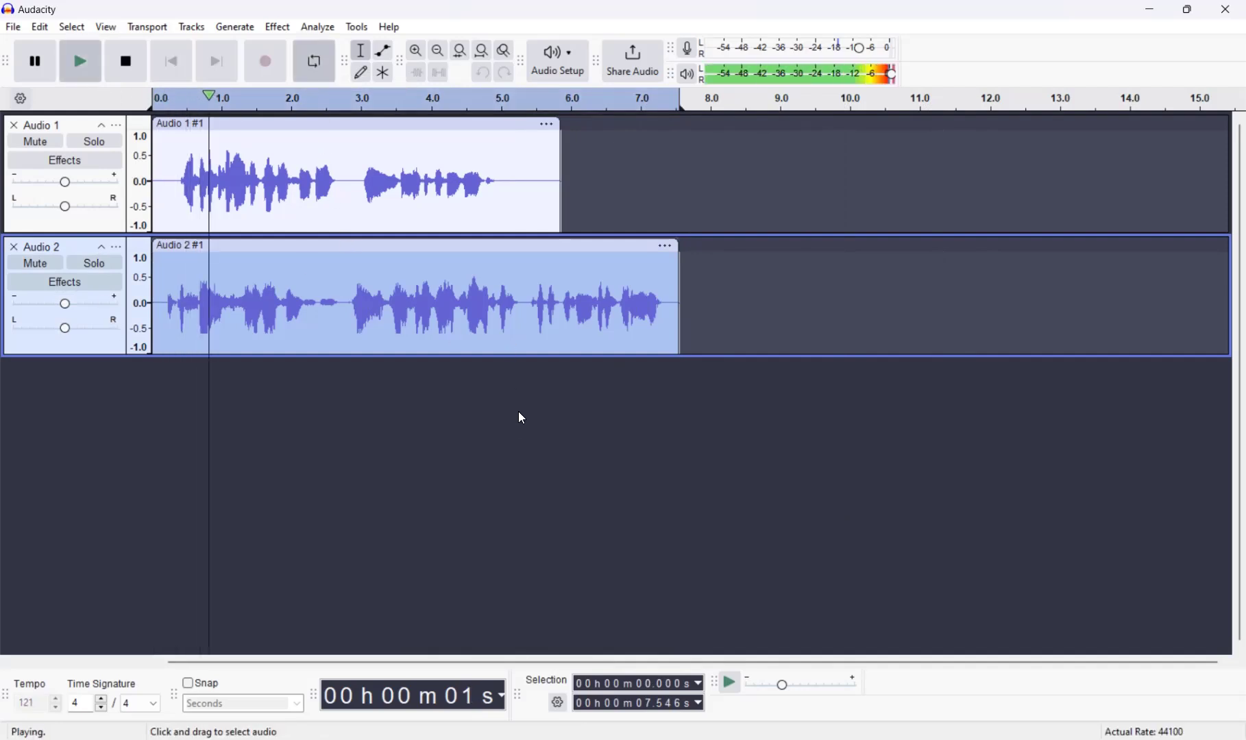
Pause playback, mute Audio 2 and play the loop with only Audio 1 audible before pausing again
{"action": "left_click", "coordinate": [35, 61]}
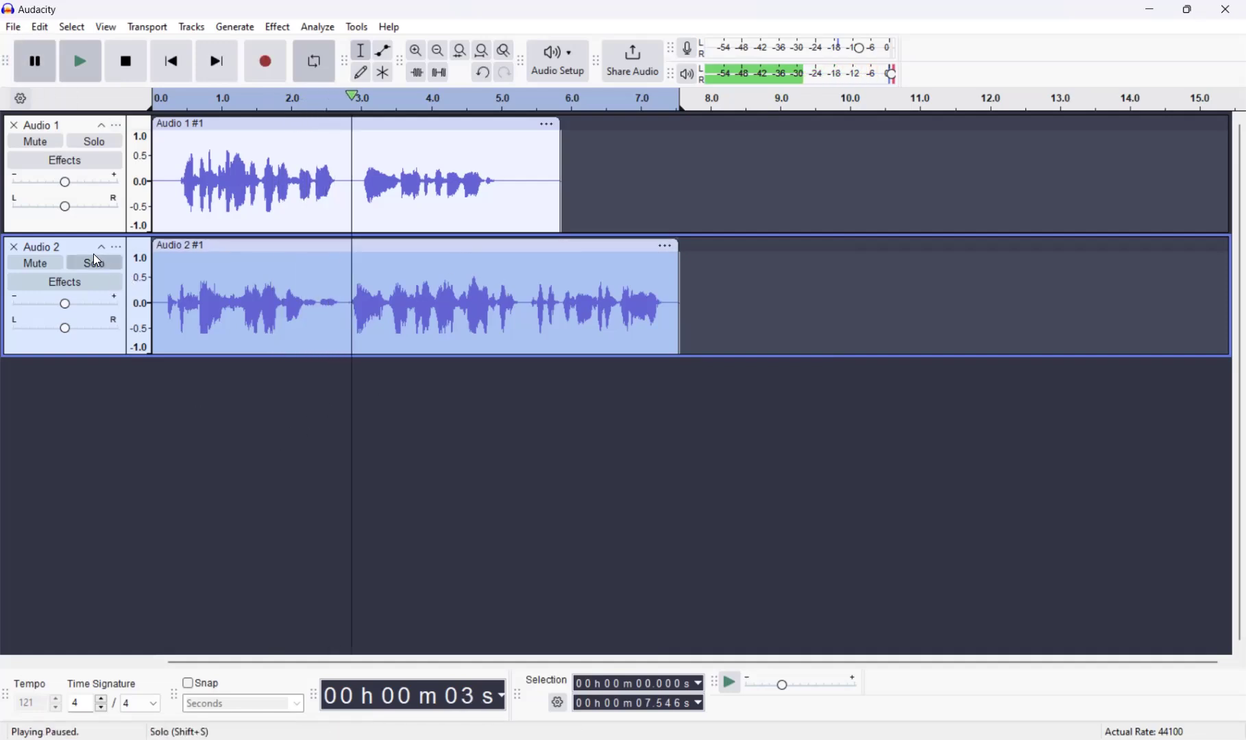
{"action": "left_click", "coordinate": [38, 263]}
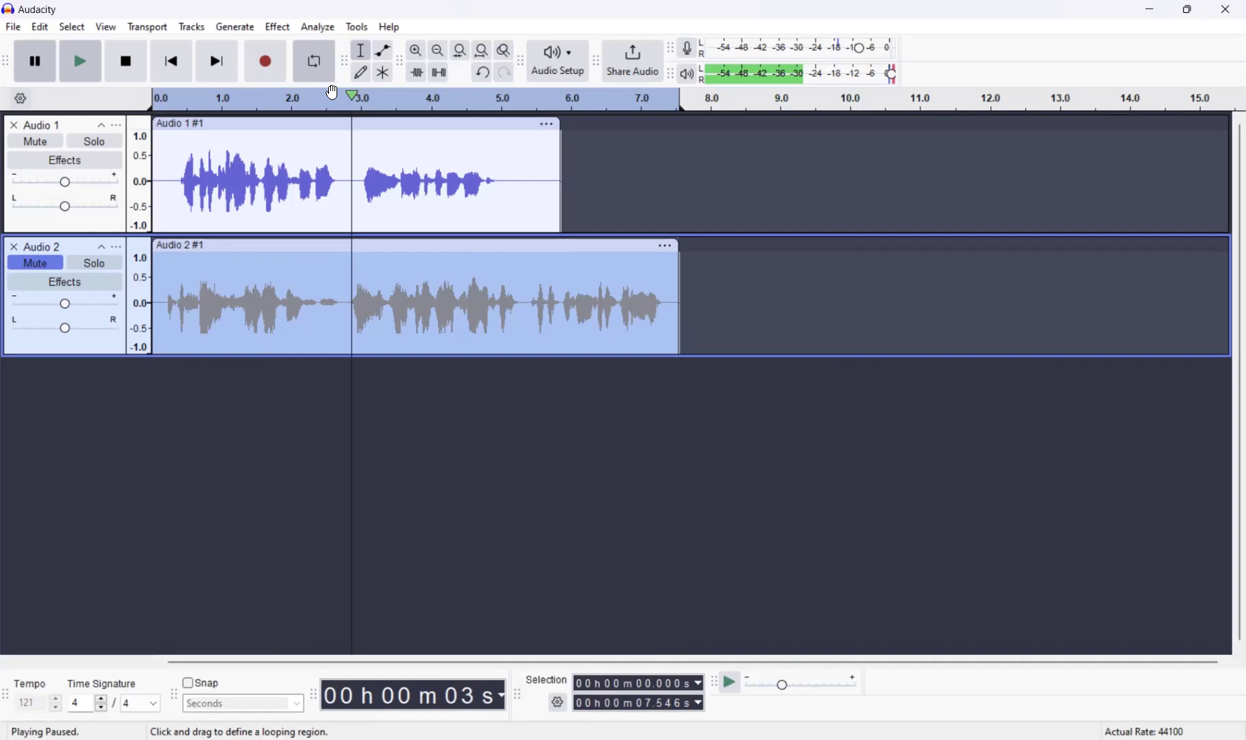
{"action": "left_click", "coordinate": [152, 180]}
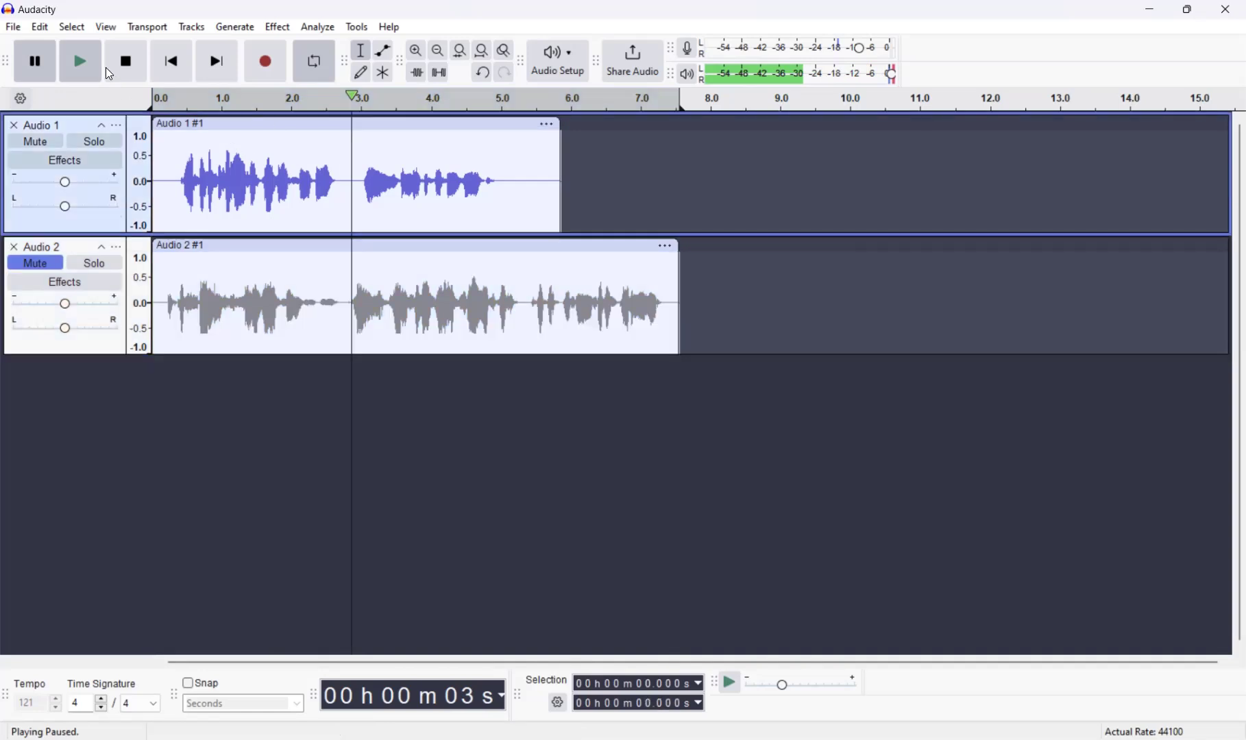
{"action": "left_click", "coordinate": [84, 70]}
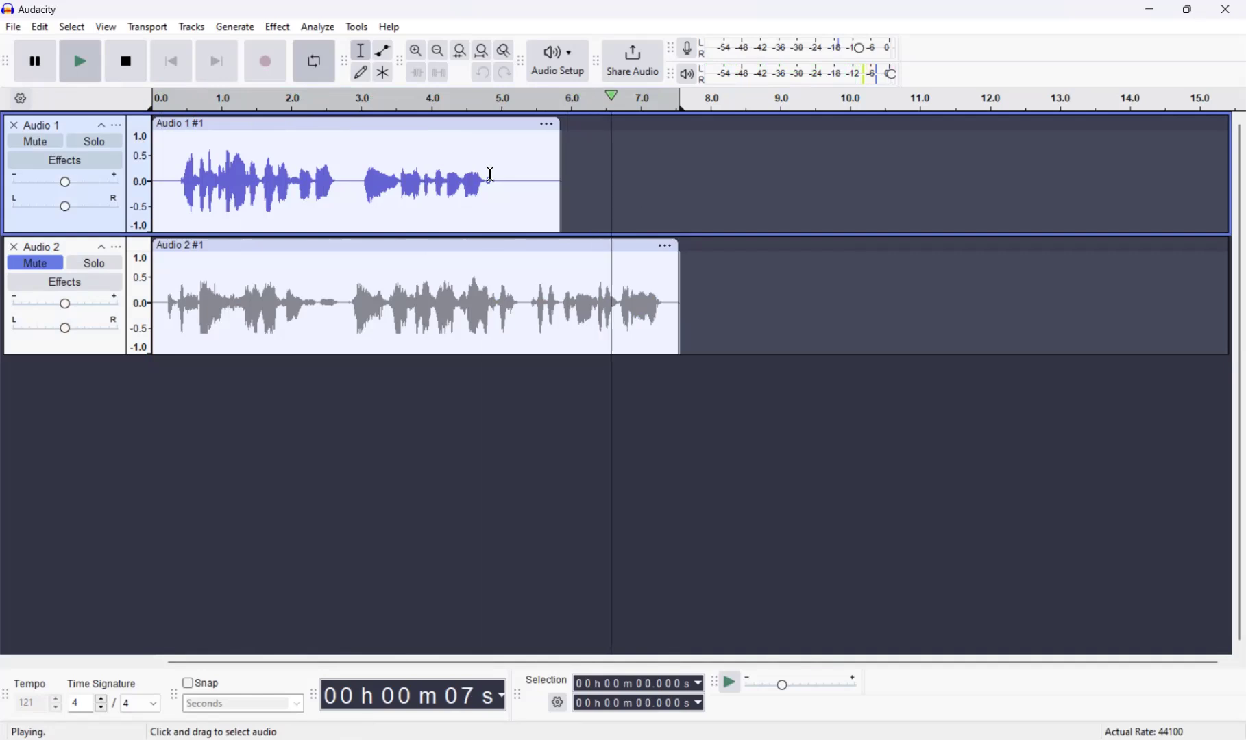
{"action": "left_click", "coordinate": [31, 61]}
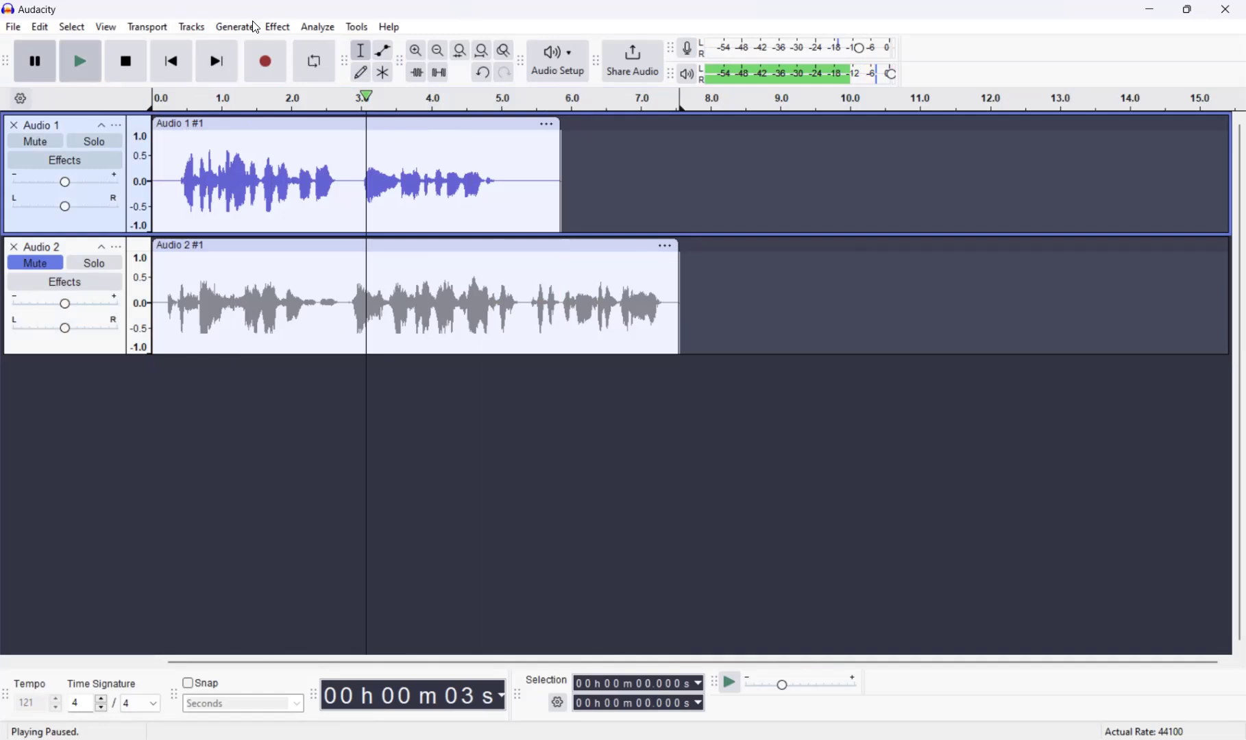
Examine the looping commands and transport options, as well as the selection, toolbar and track commands
{"action": "left_click", "coordinate": [148, 27]}
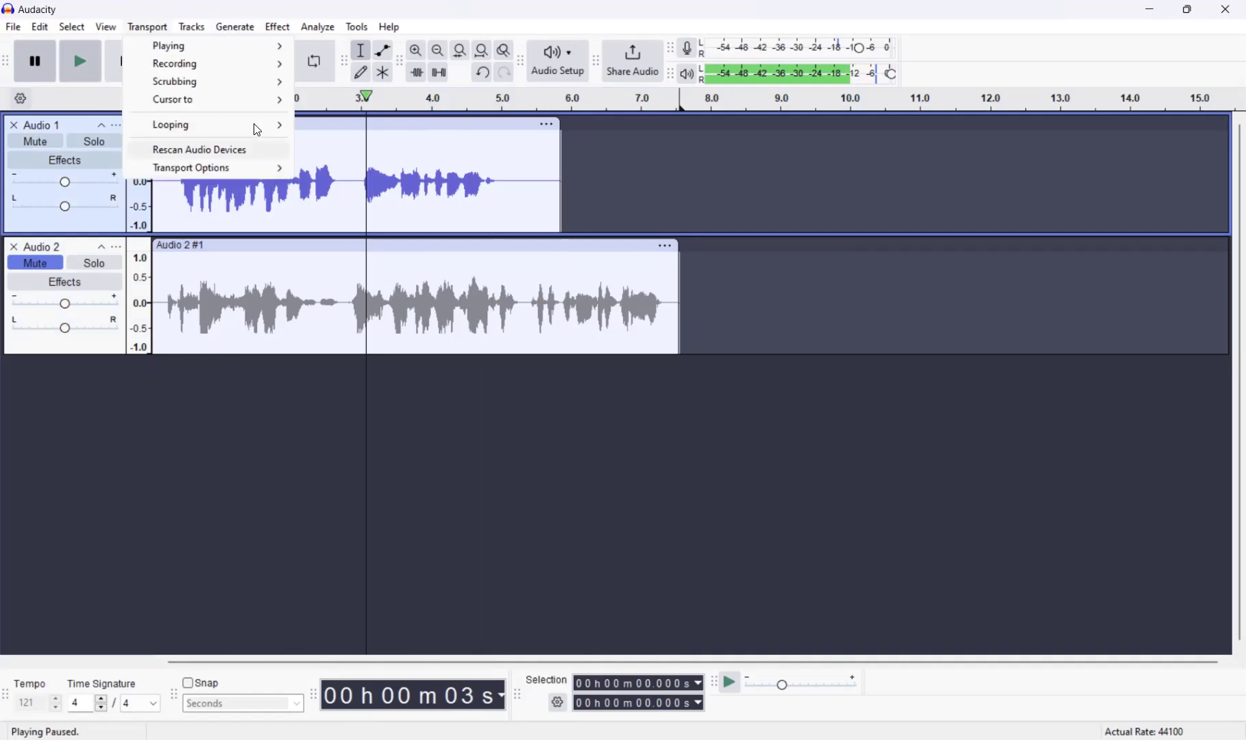
{"action": "mouse_move", "coordinate": [256, 126]}
{"action": "left_click", "coordinate": [377, 128]}
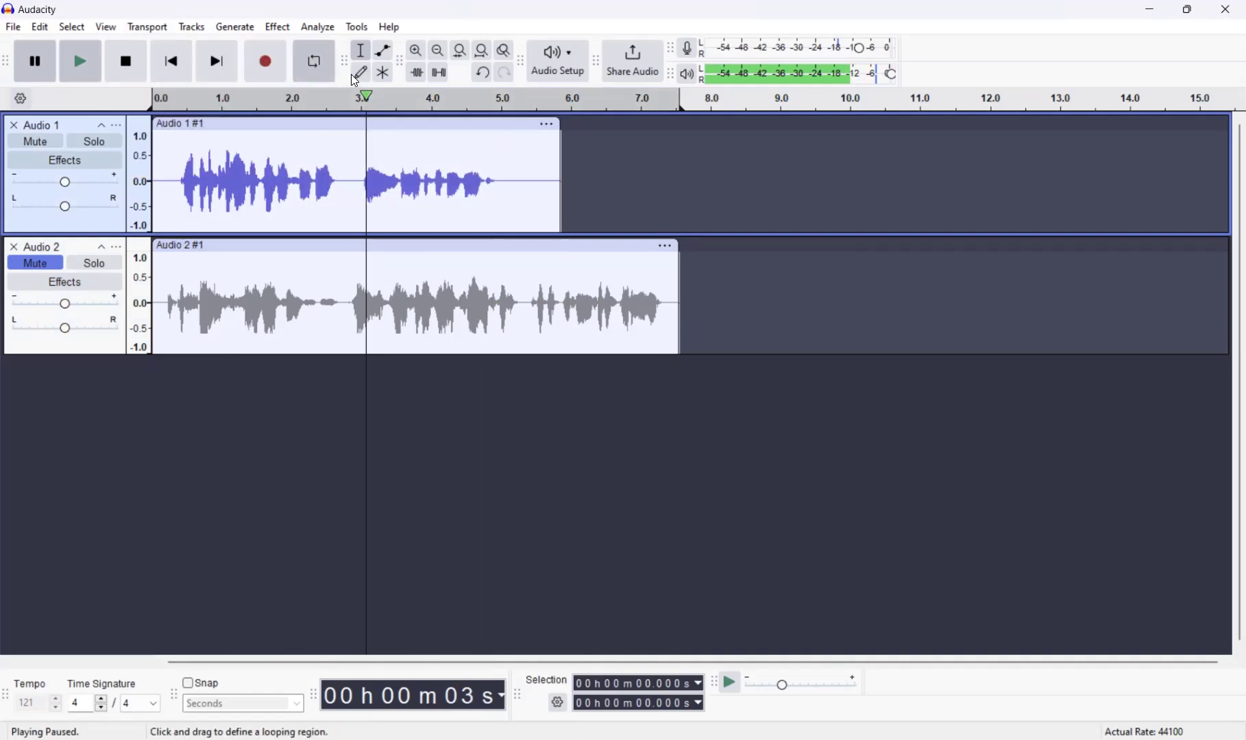
{"action": "left_click", "coordinate": [150, 28]}
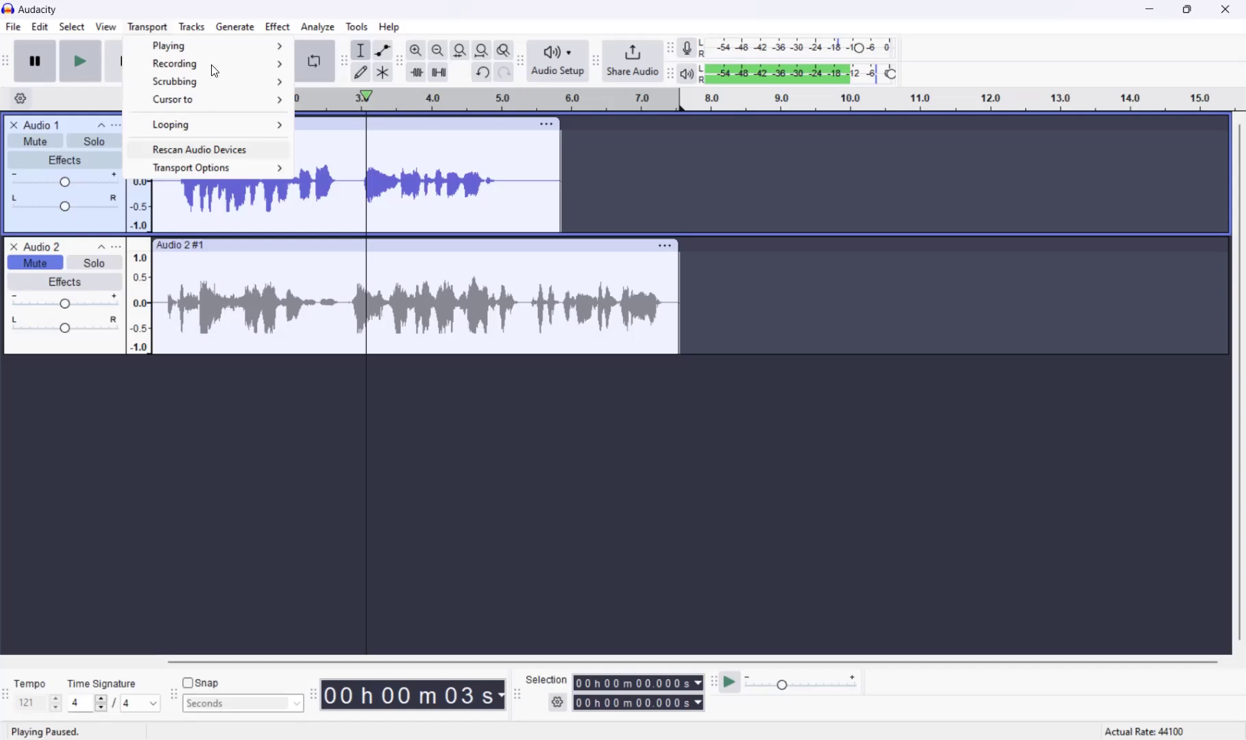
{"action": "mouse_move", "coordinate": [271, 46]}
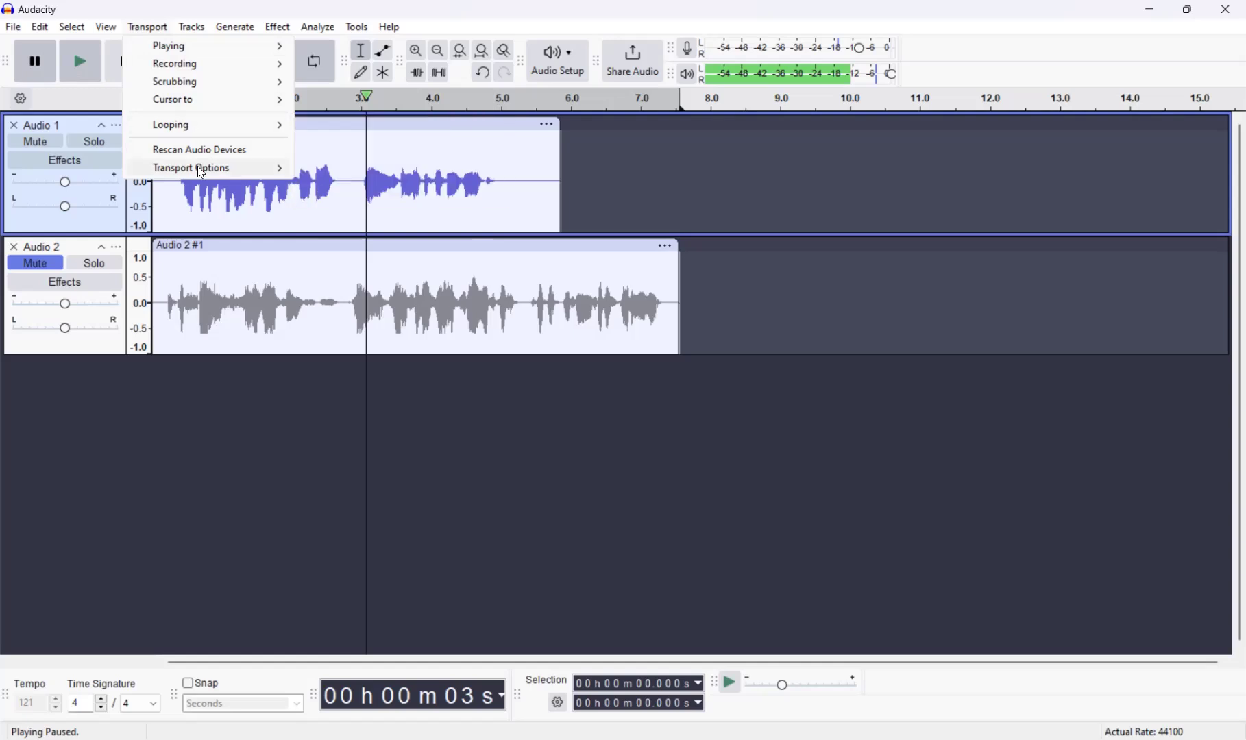
{"action": "mouse_move", "coordinate": [200, 167]}
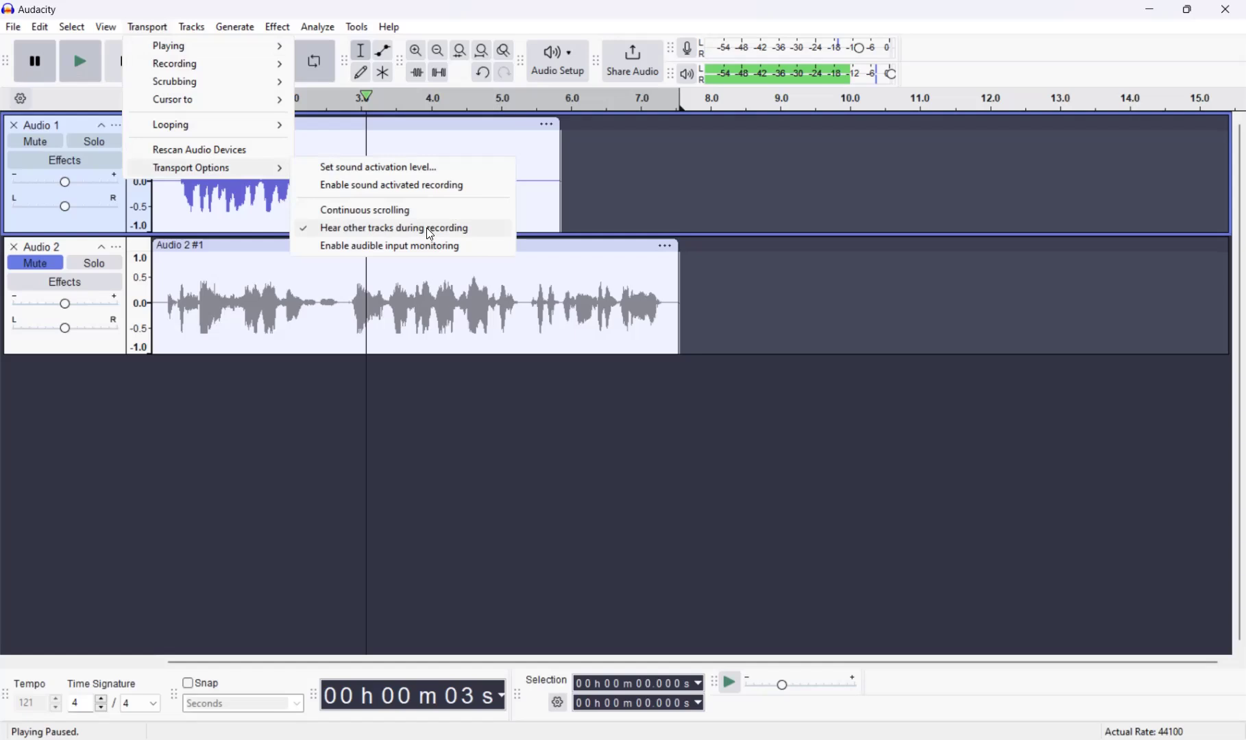
{"action": "left_click", "coordinate": [424, 415]}
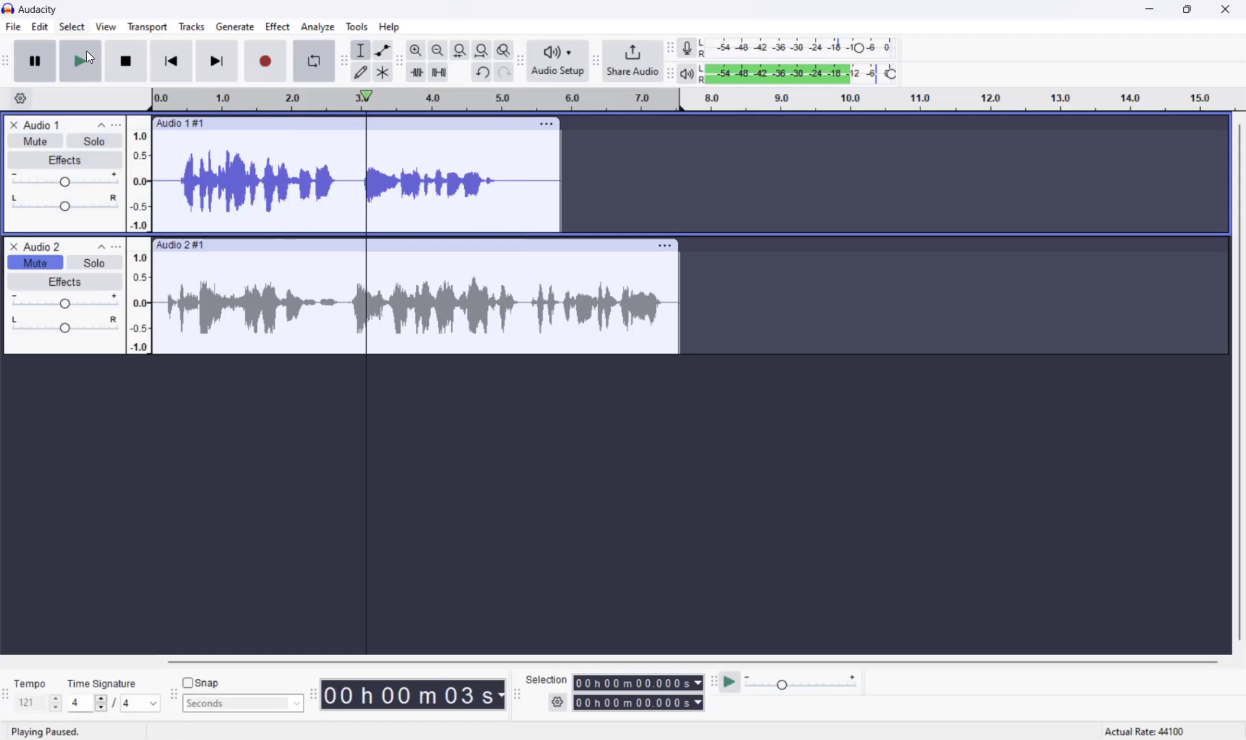
{"action": "key", "text": "alt+s"}
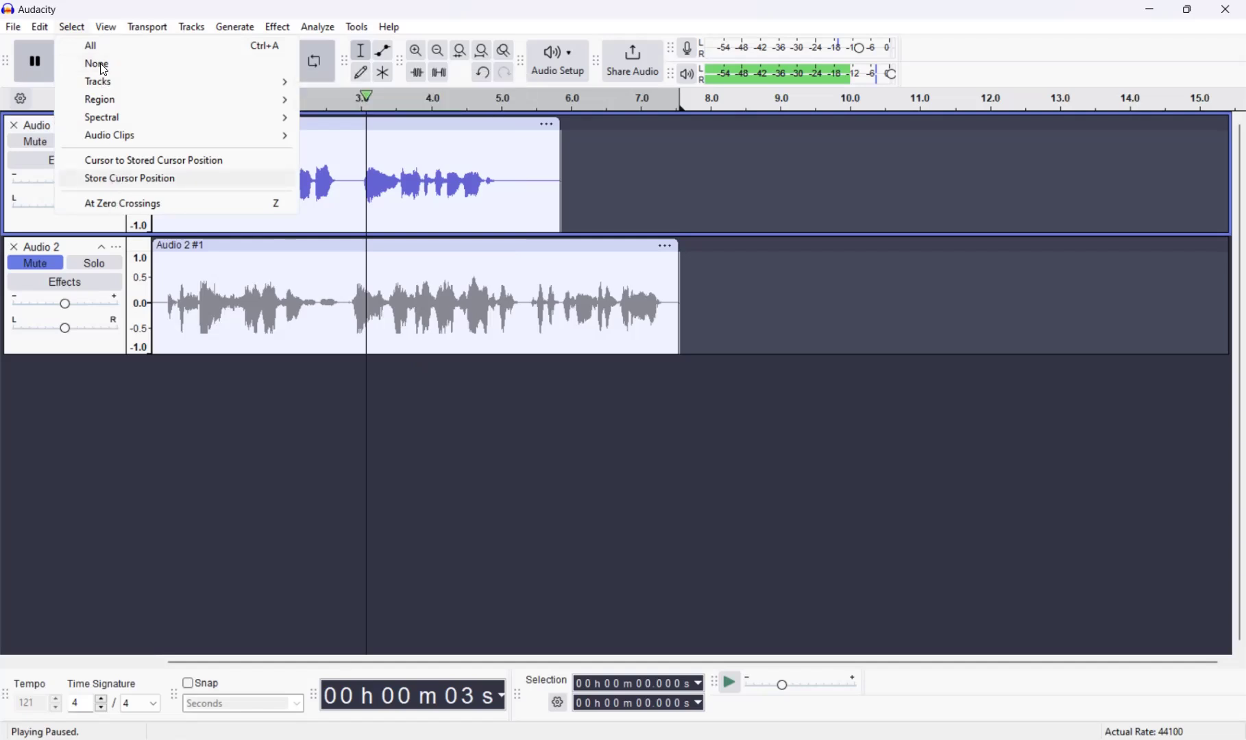
{"action": "mouse_move", "coordinate": [105, 28]}
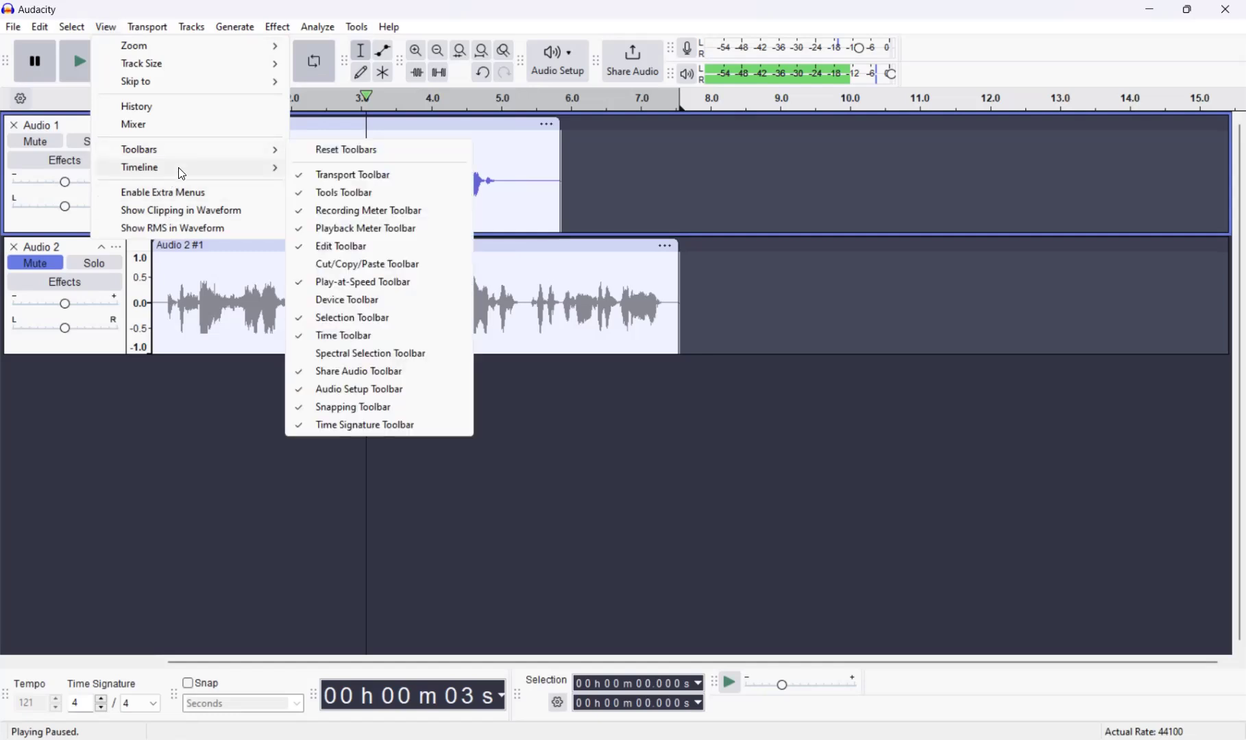
{"action": "left_click", "coordinate": [204, 31]}
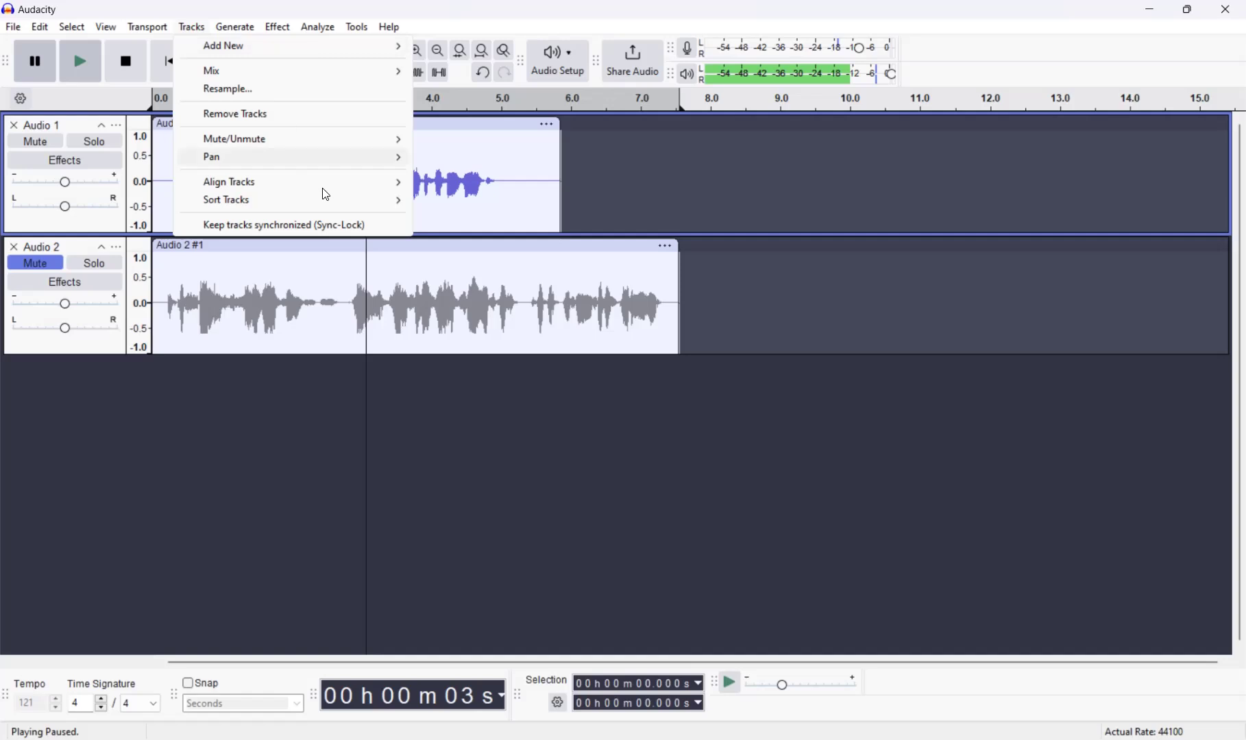
Unmute Audio 2, align both selected tracks end to end and clear the selection
{"action": "left_click", "coordinate": [121, 259]}
{"action": "left_click", "coordinate": [35, 263]}
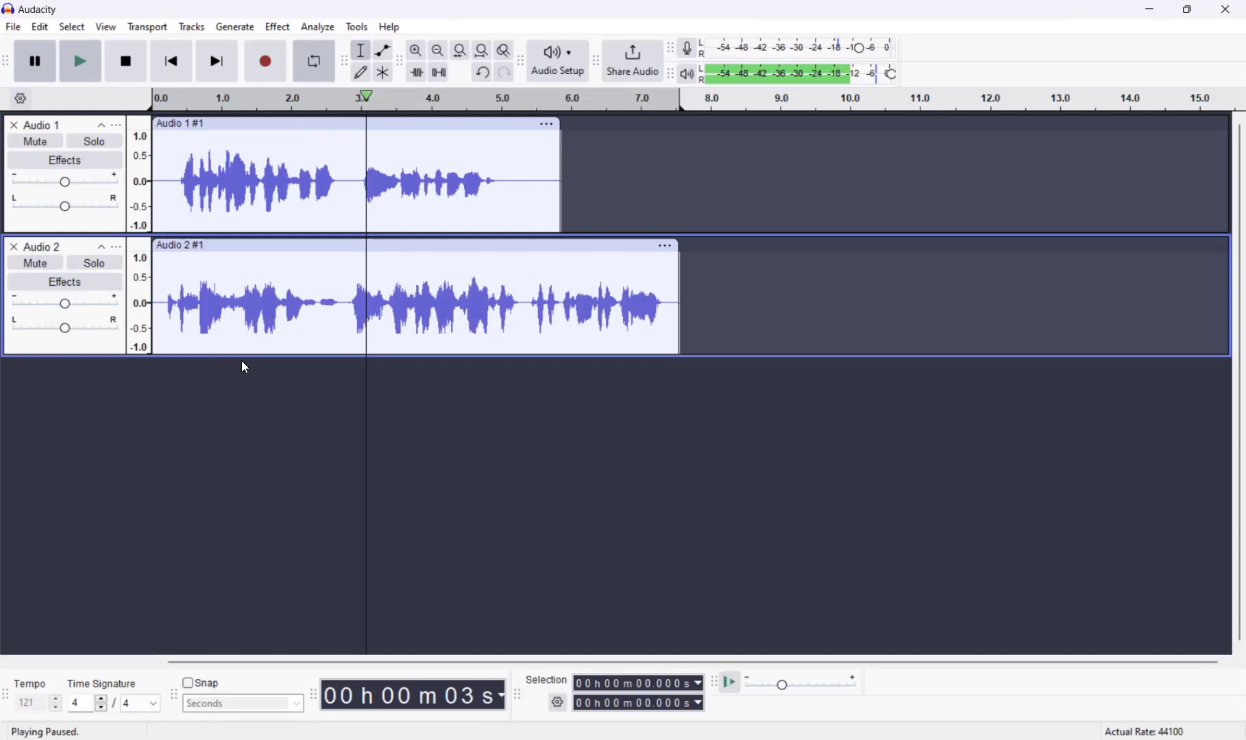
{"action": "key", "text": "ctrl+a"}
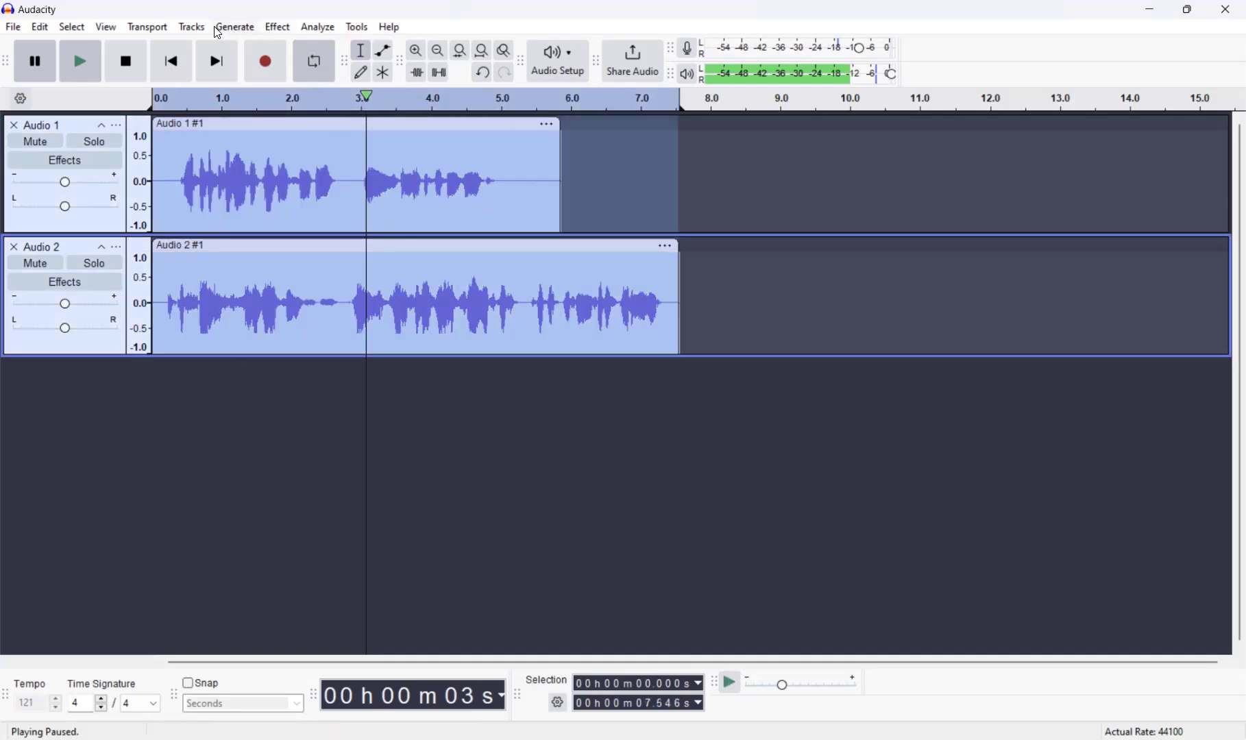
{"action": "left_click", "coordinate": [189, 27]}
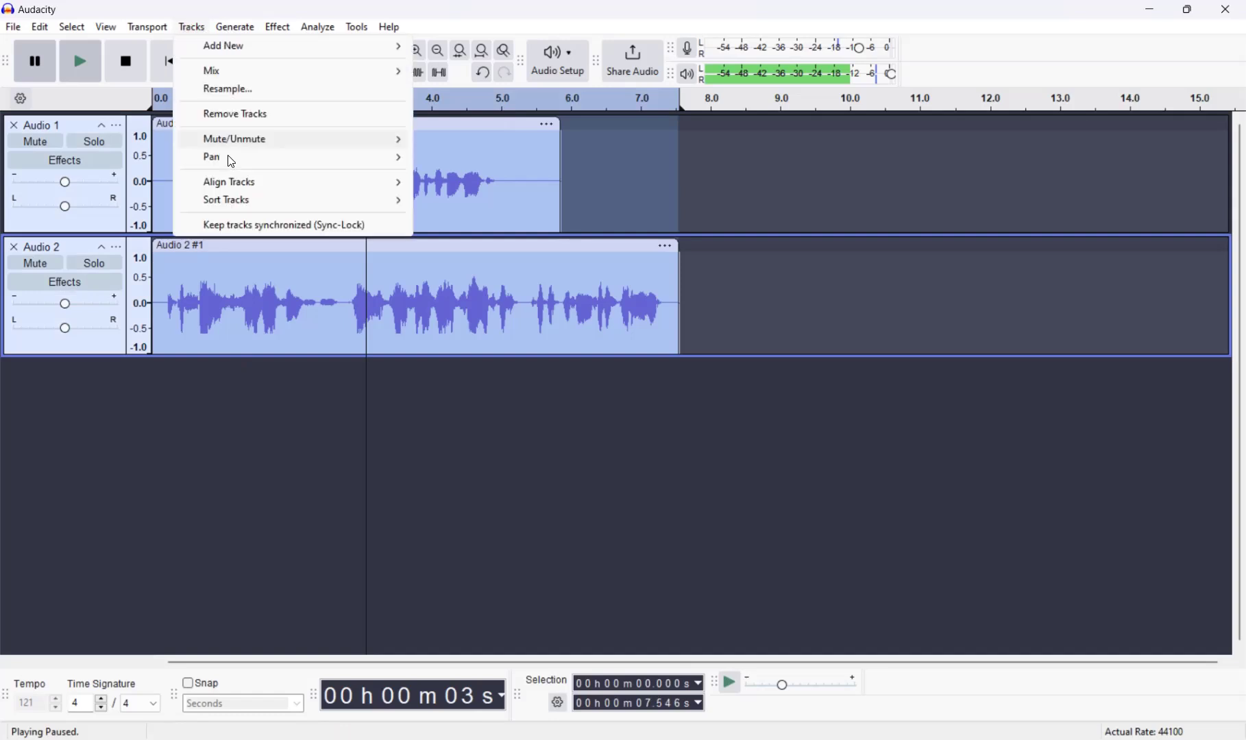
{"action": "mouse_move", "coordinate": [235, 182]}
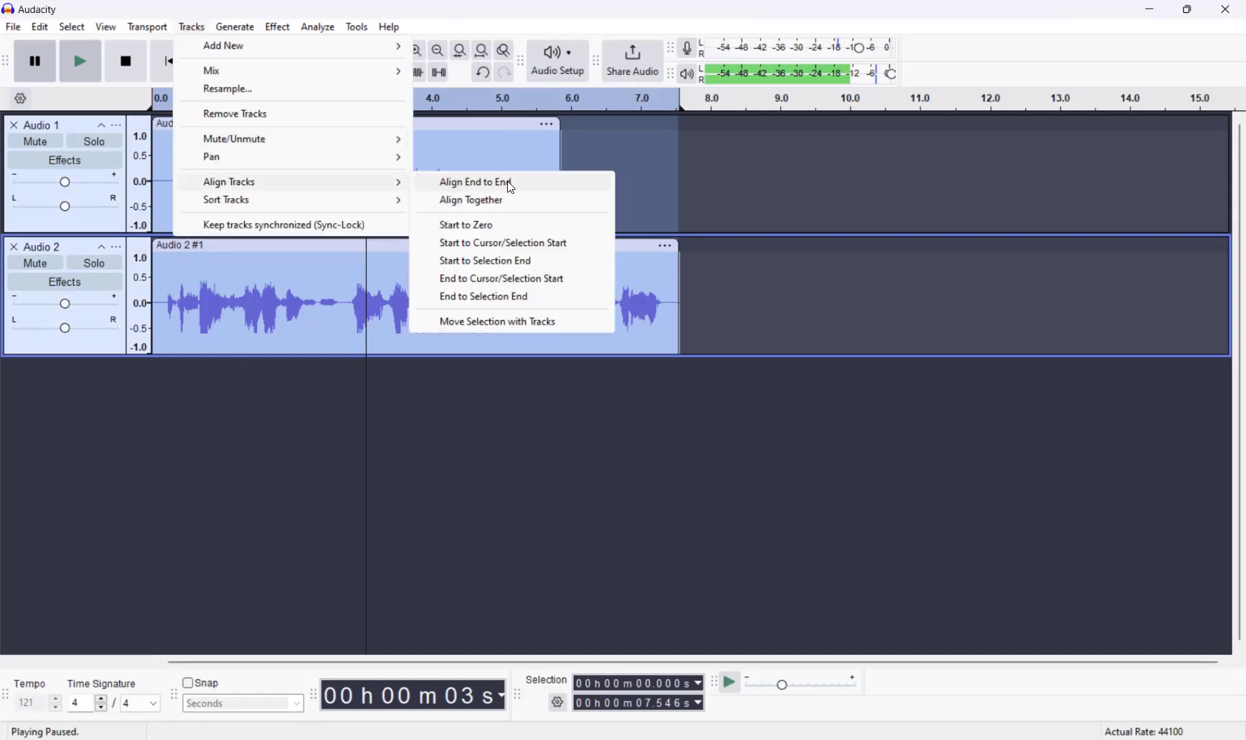
{"action": "left_click", "coordinate": [507, 181]}
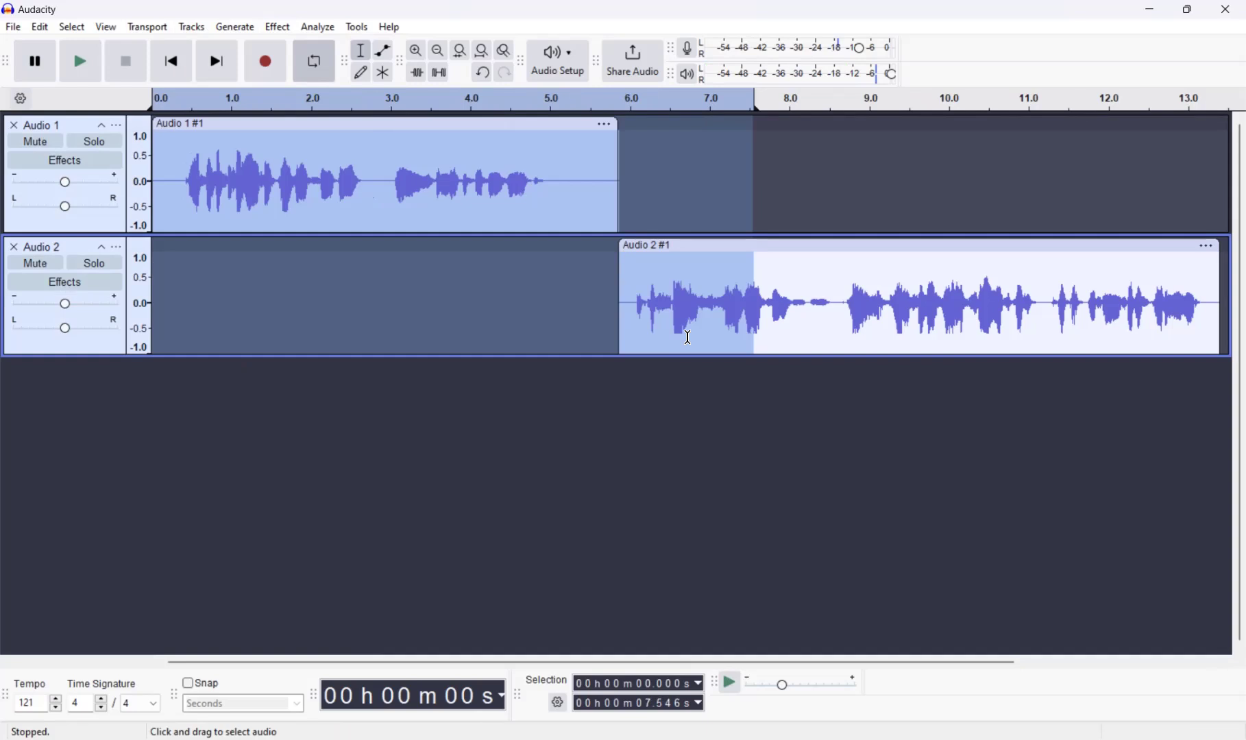
{"action": "left_click", "coordinate": [840, 179]}
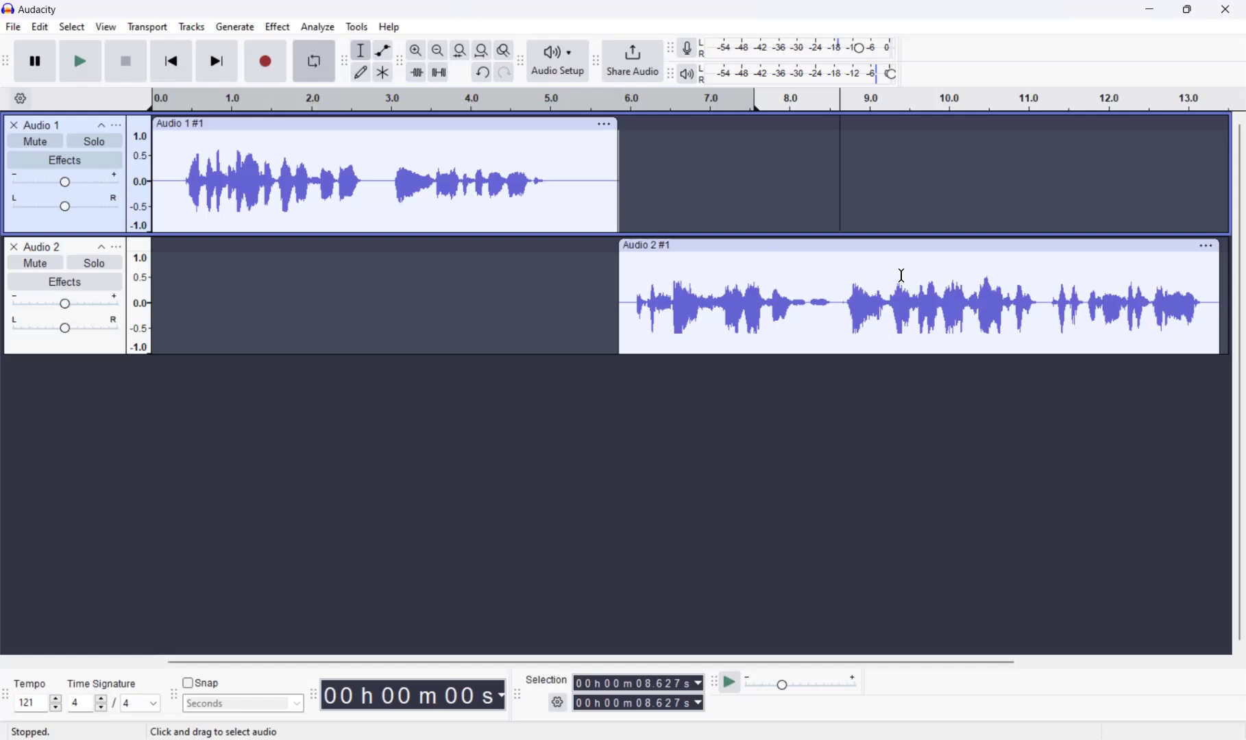
{"action": "mouse_move", "coordinate": [734, 247]}
{"action": "left_mouse_down"}
{"action": "mouse_move", "coordinate": [656, 245]}
{"action": "mouse_move", "coordinate": [737, 246]}
{"action": "left_mouse_up"}
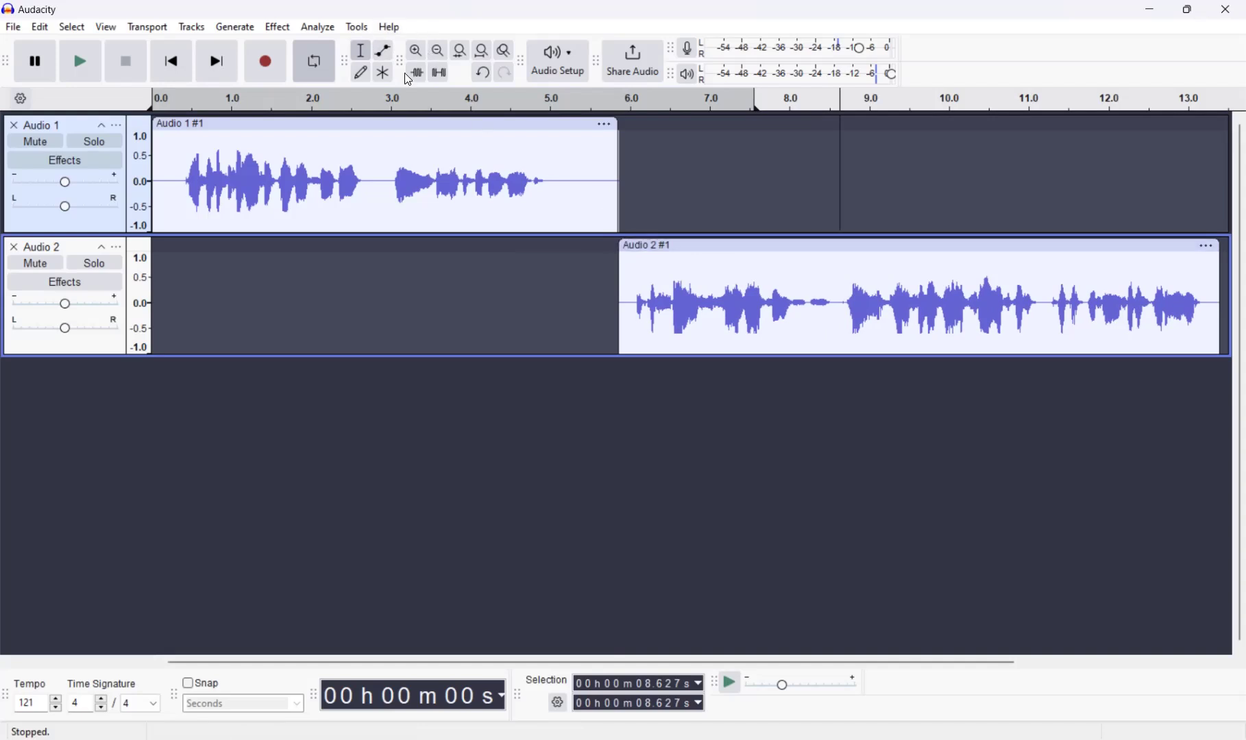
Try to apply the Best Audio Settings macro to the project and dismiss the message
{"action": "left_click", "coordinate": [362, 28]}
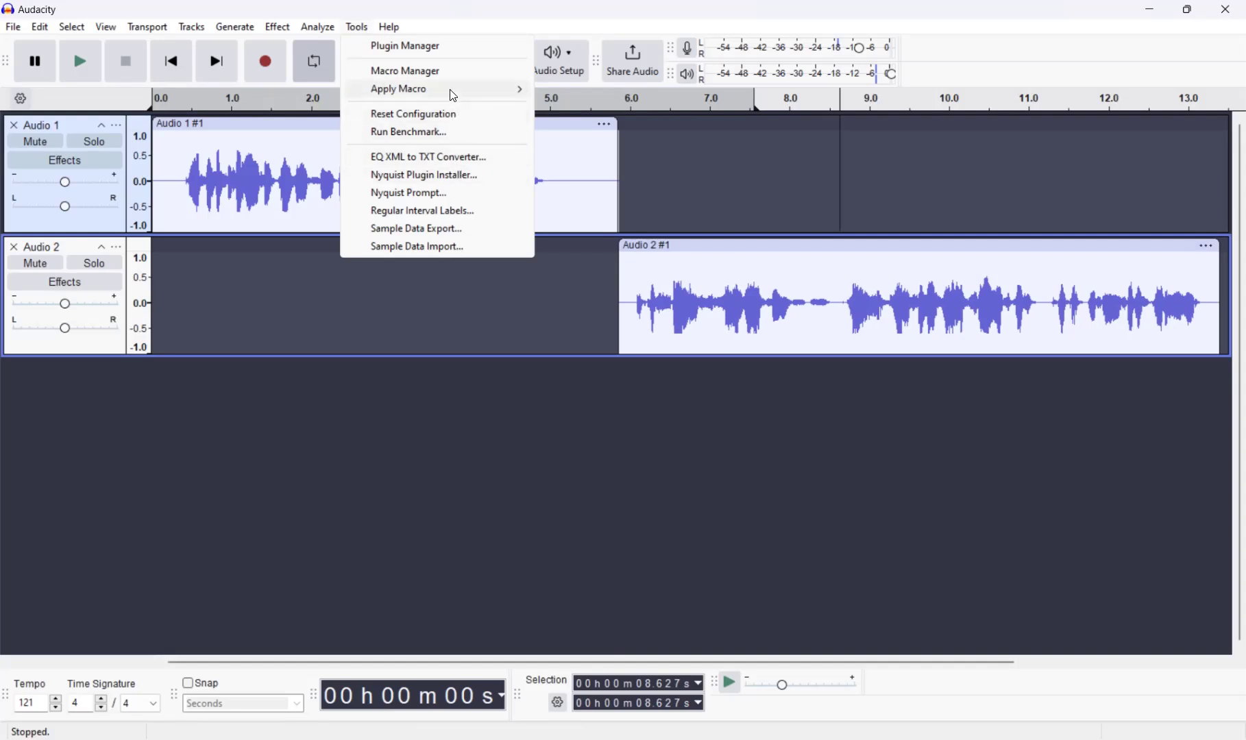
{"action": "mouse_move", "coordinate": [453, 95]}
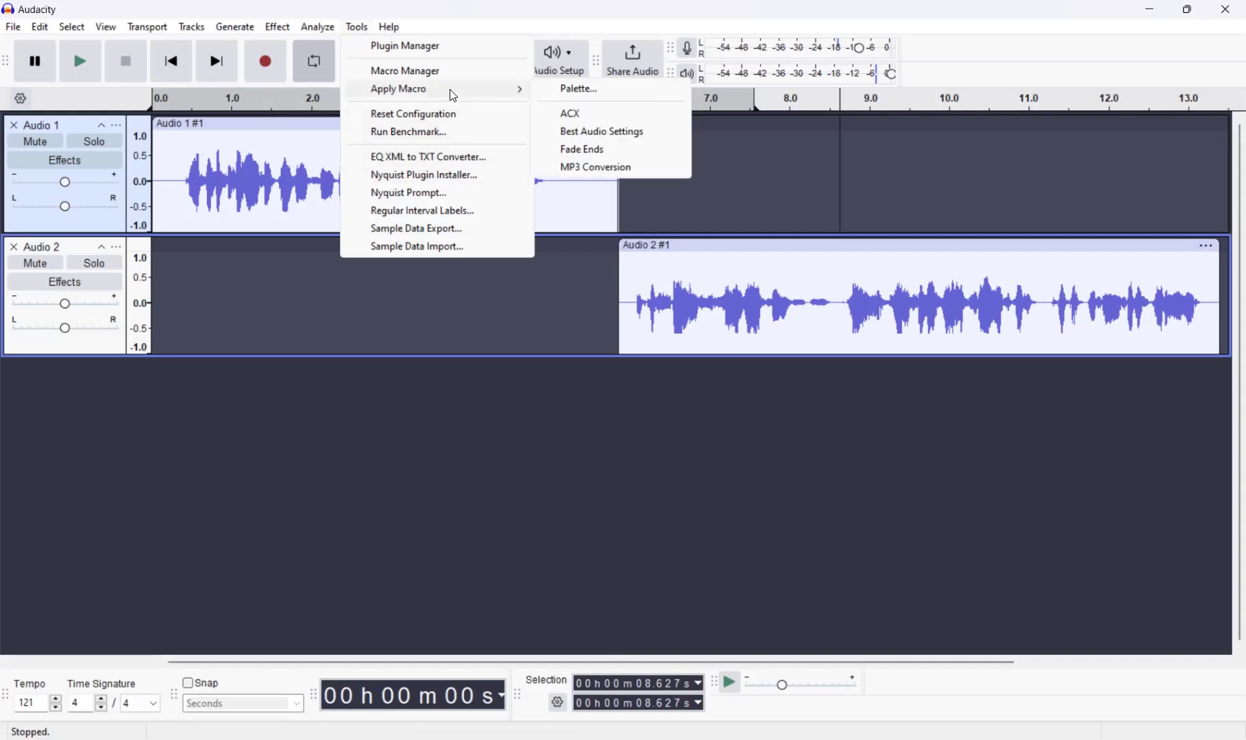
{"action": "left_click", "coordinate": [593, 132]}
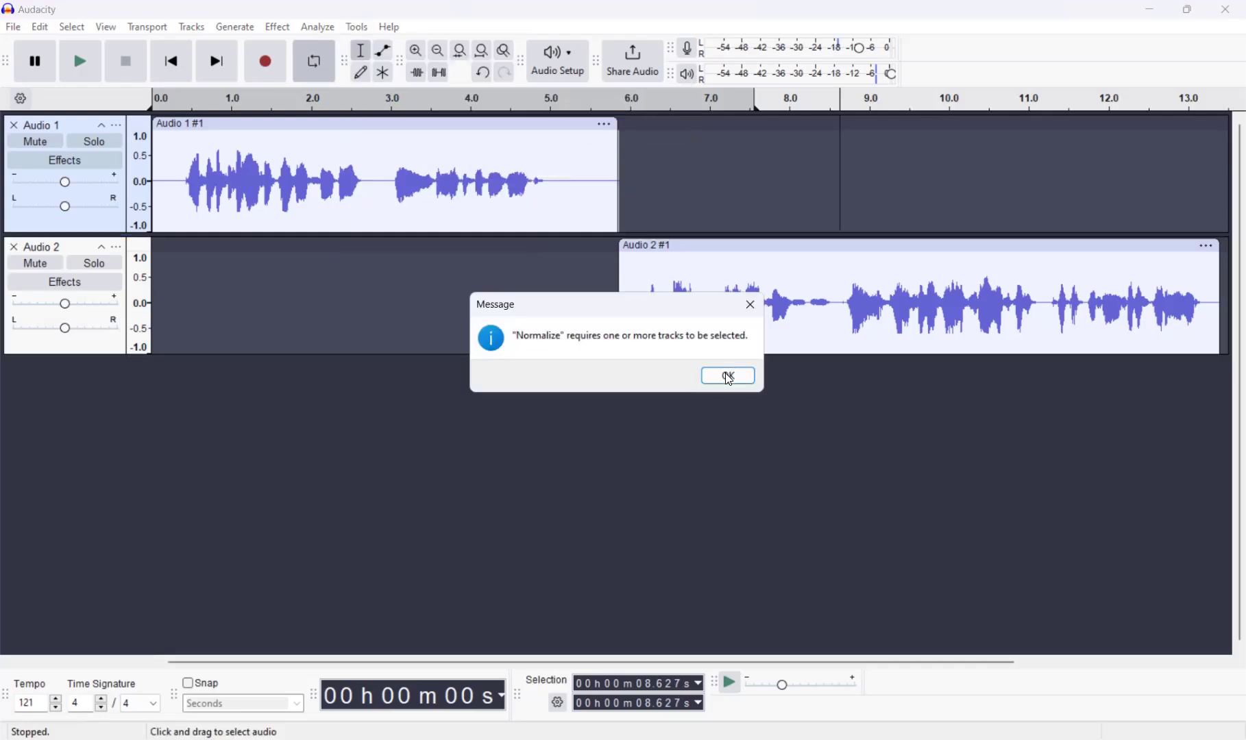
{"action": "left_click", "coordinate": [728, 378]}
{"action": "left_click", "coordinate": [566, 131]}
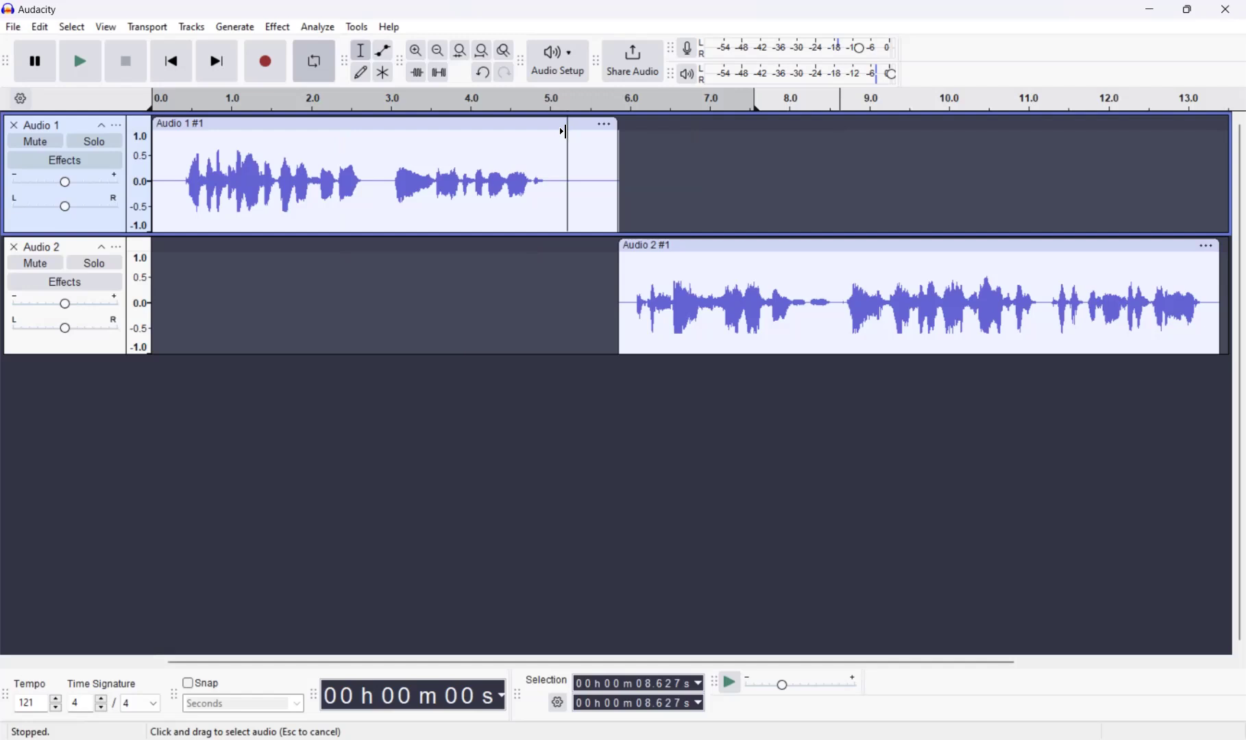
{"action": "left_click", "coordinate": [363, 28]}
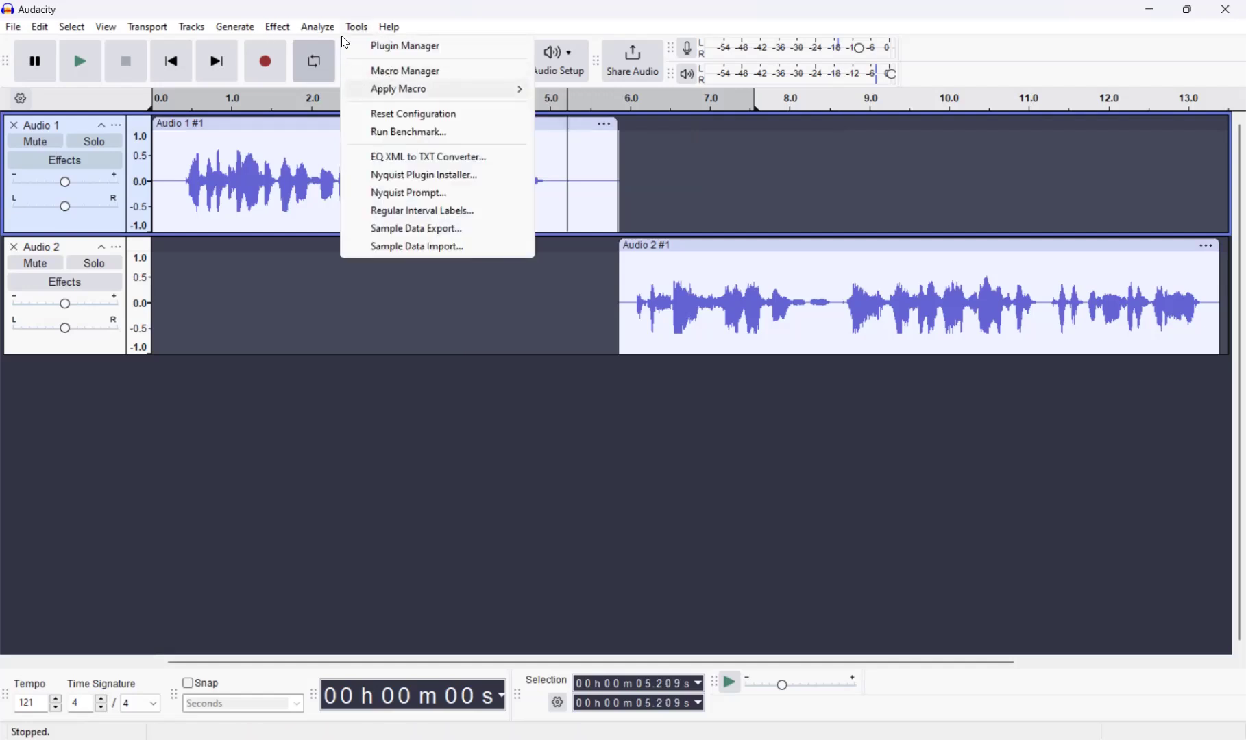
{"action": "mouse_move", "coordinate": [232, 23]}
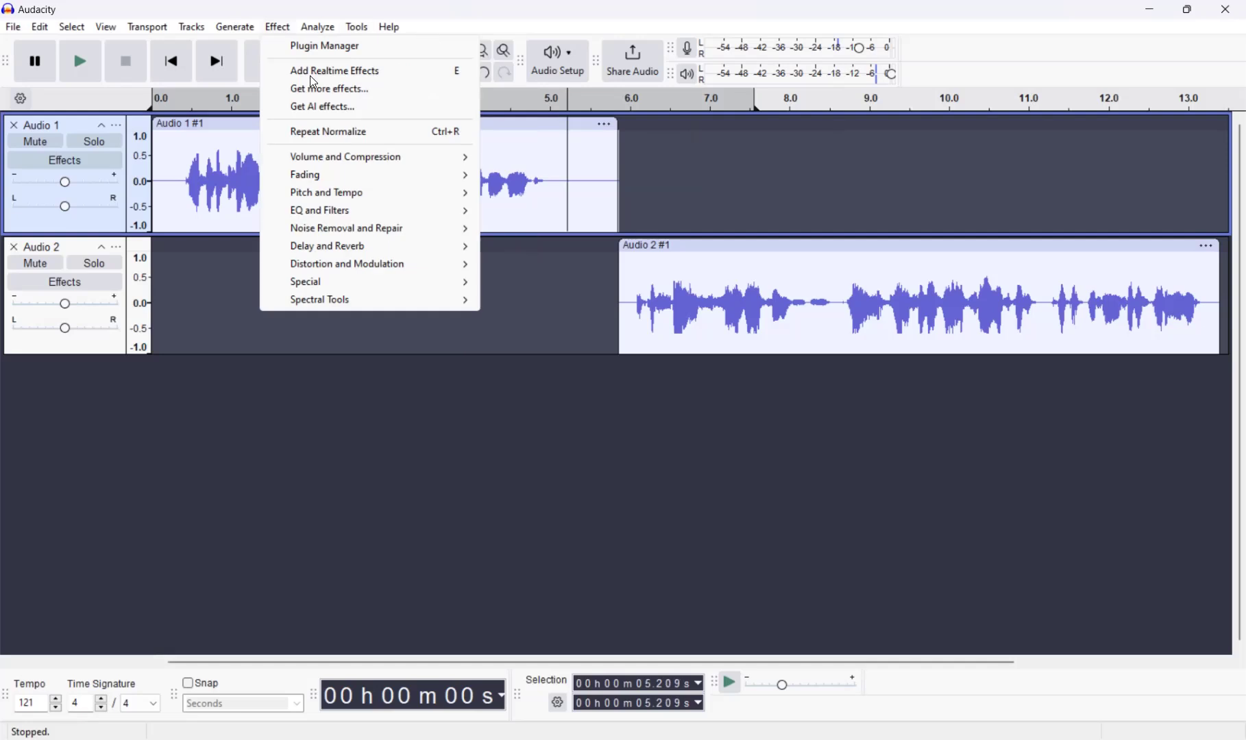
{"action": "mouse_move", "coordinate": [303, 30]}
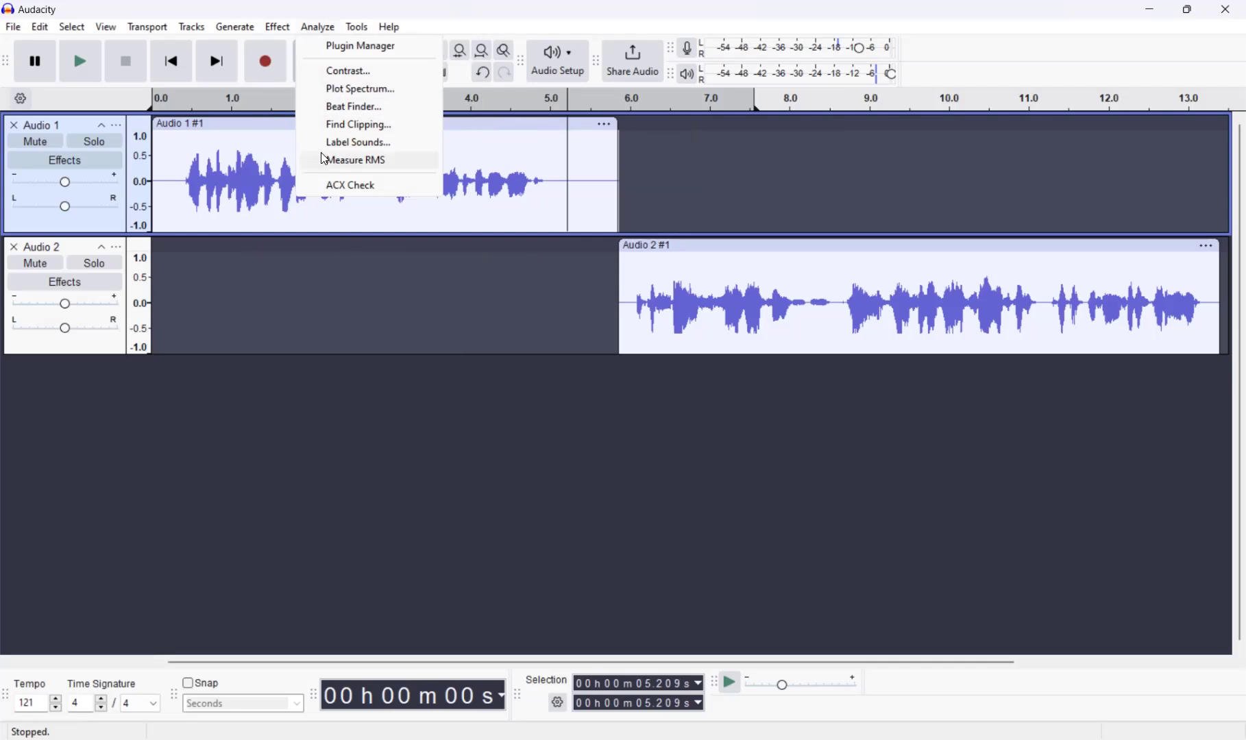
Try to run the ACX Check without any audio selected and dismiss the message
{"action": "left_click", "coordinate": [355, 186]}
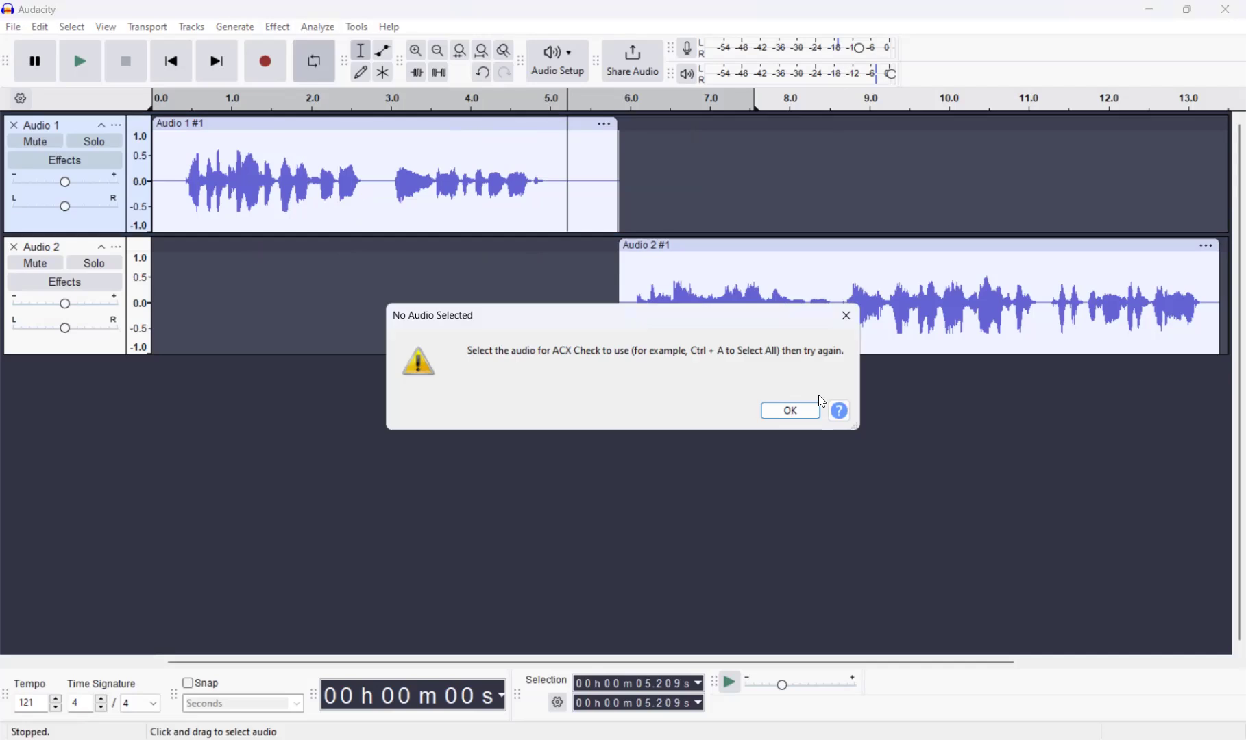
{"action": "left_click", "coordinate": [489, 126]}
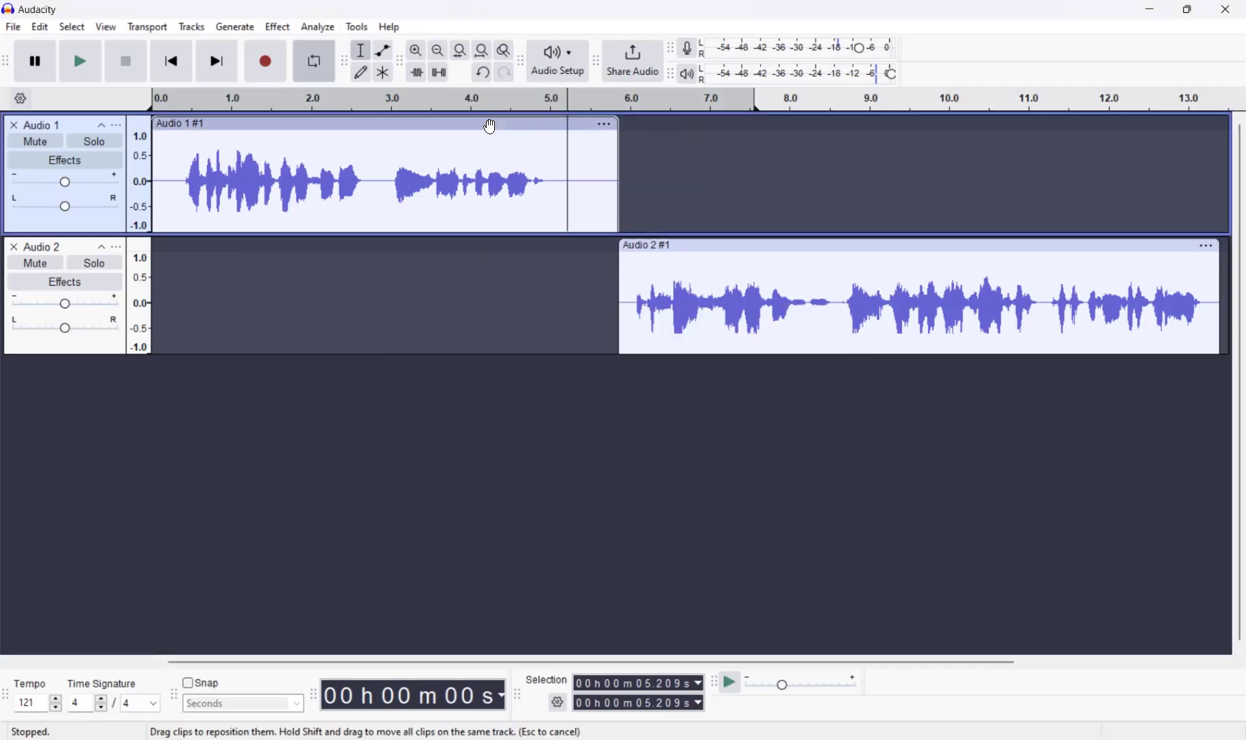
Select the whole Audio 2 clip and apply the ACX macro to it
{"action": "left_click", "coordinate": [786, 247]}
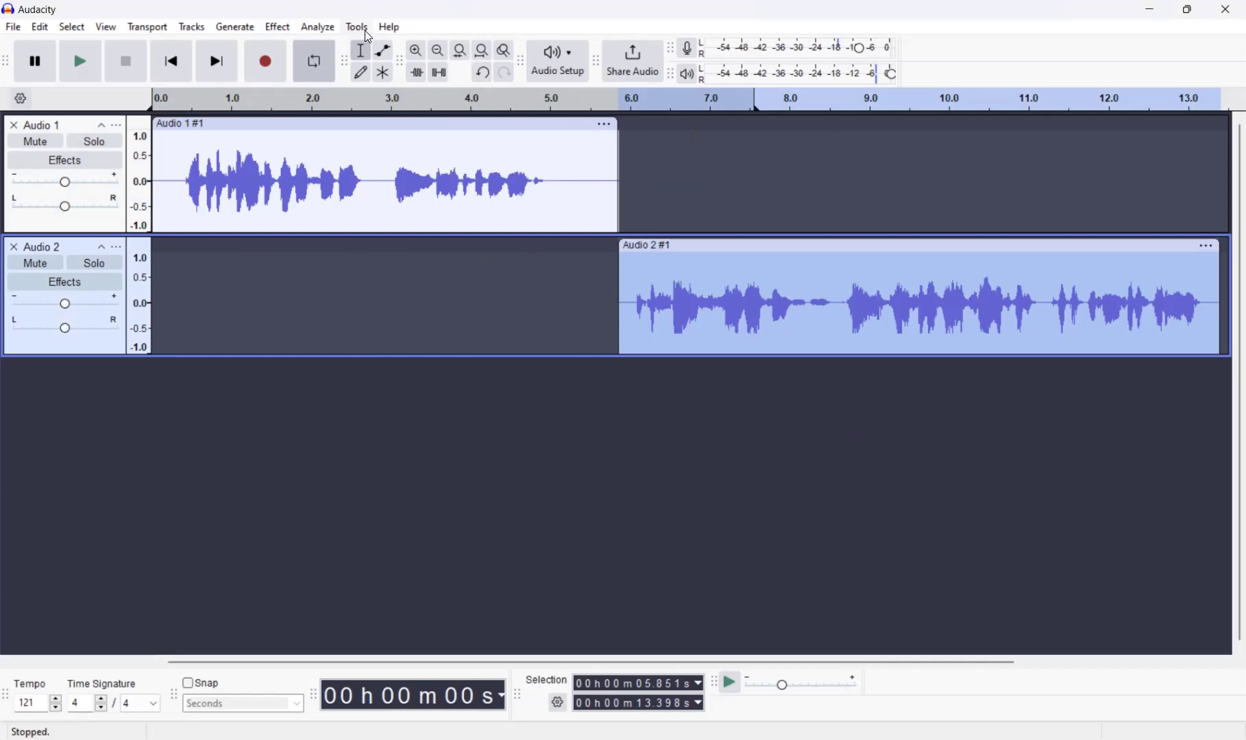
{"action": "left_click", "coordinate": [357, 27]}
{"action": "mouse_move", "coordinate": [440, 93]}
{"action": "left_click", "coordinate": [598, 113]}
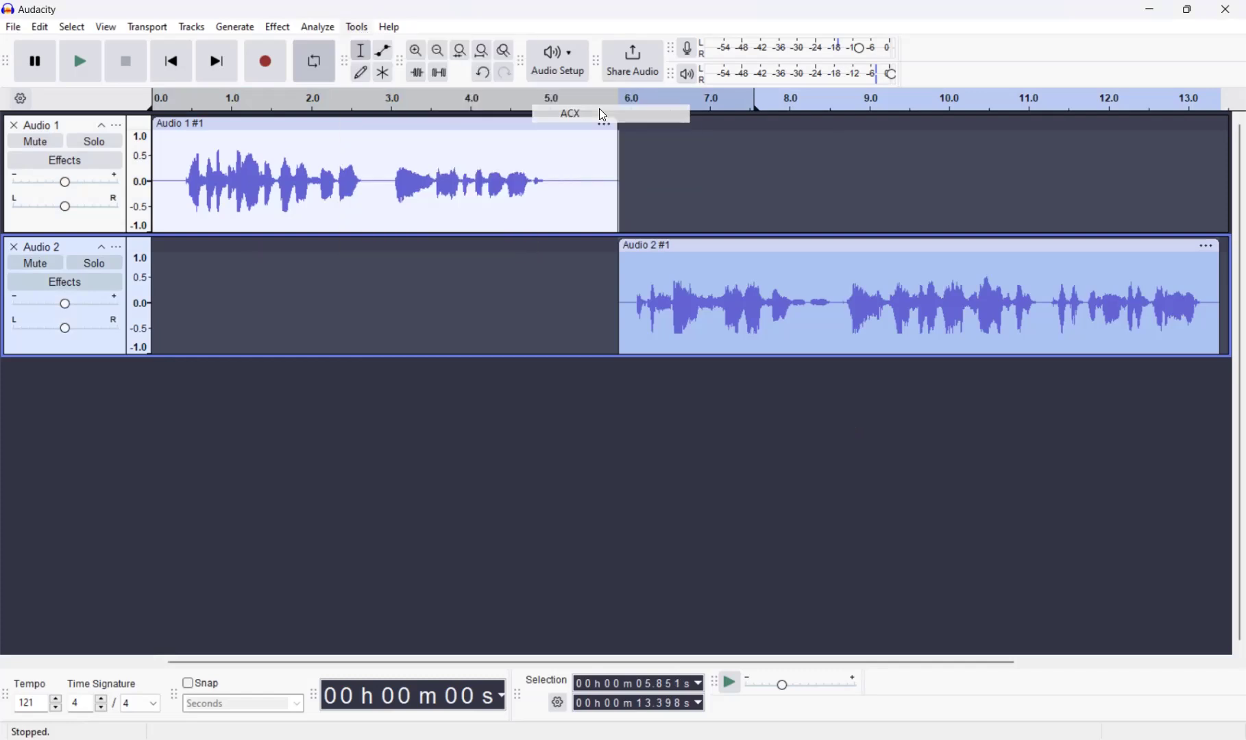
Run the ACX Check code on the Audio 2 clip through the Nyquist Prompt and close the result
{"action": "left_click", "coordinate": [353, 28]}
{"action": "left_click", "coordinate": [404, 193]}
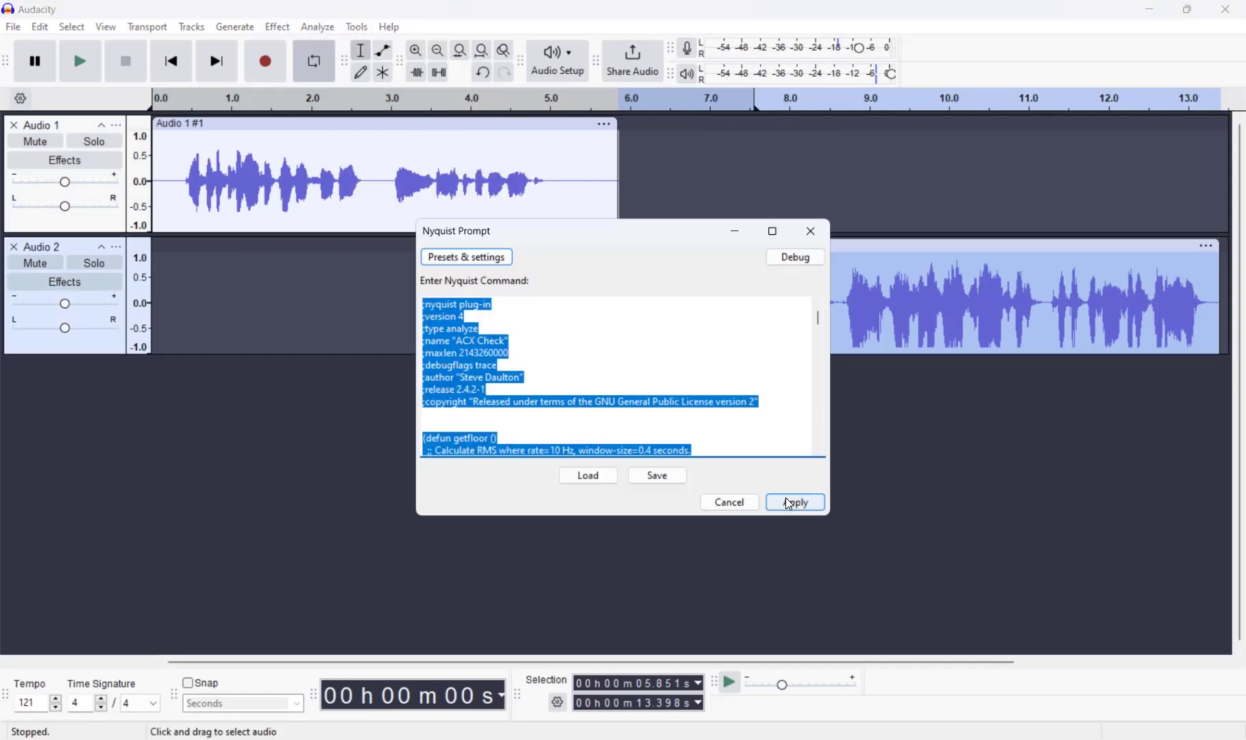
{"action": "left_click", "coordinate": [788, 503]}
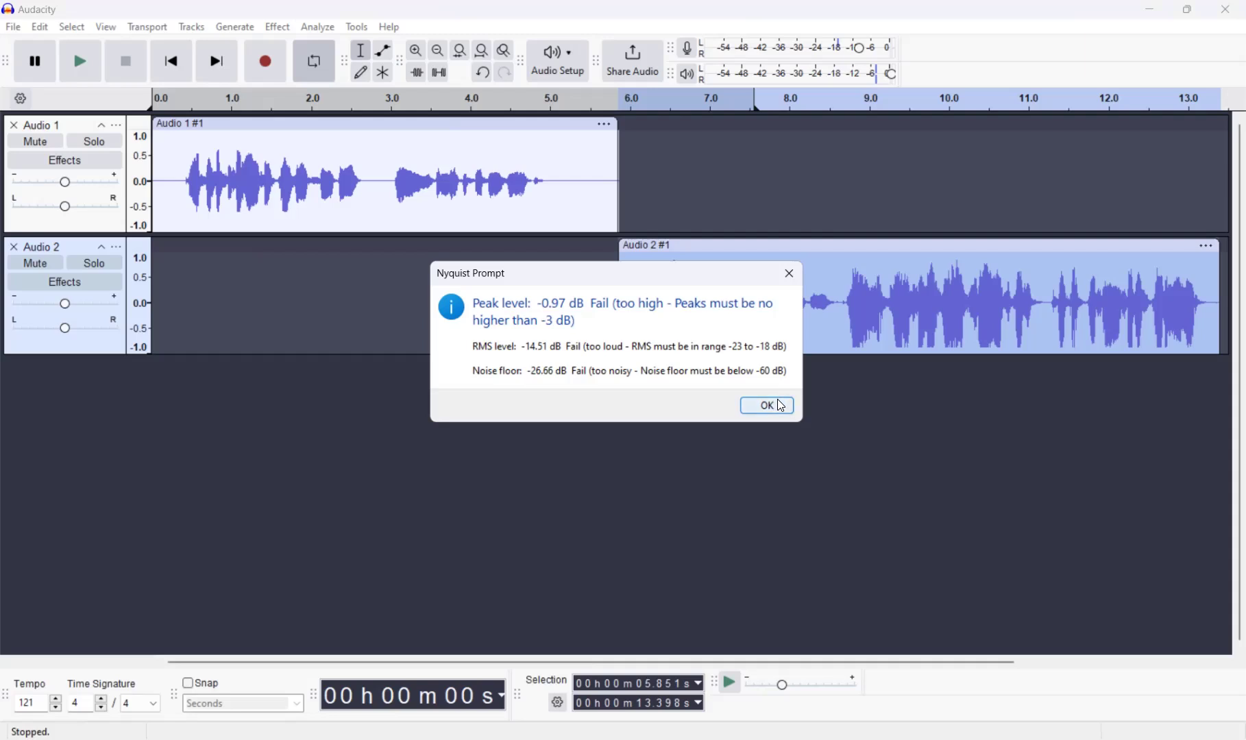
{"action": "left_click", "coordinate": [780, 406]}
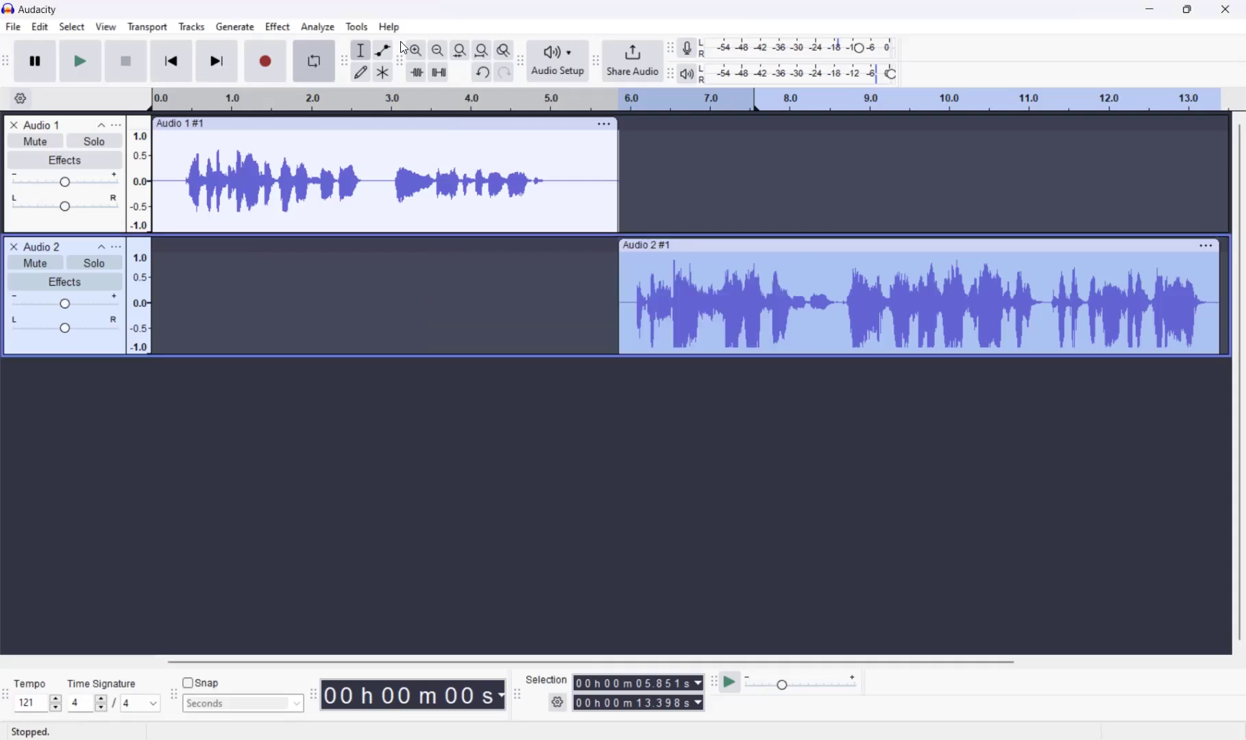
Normalize the Audio 2 clip to a peak amplitude of -4.1 dB with DC offset removal enabled
{"action": "left_click", "coordinate": [357, 27]}
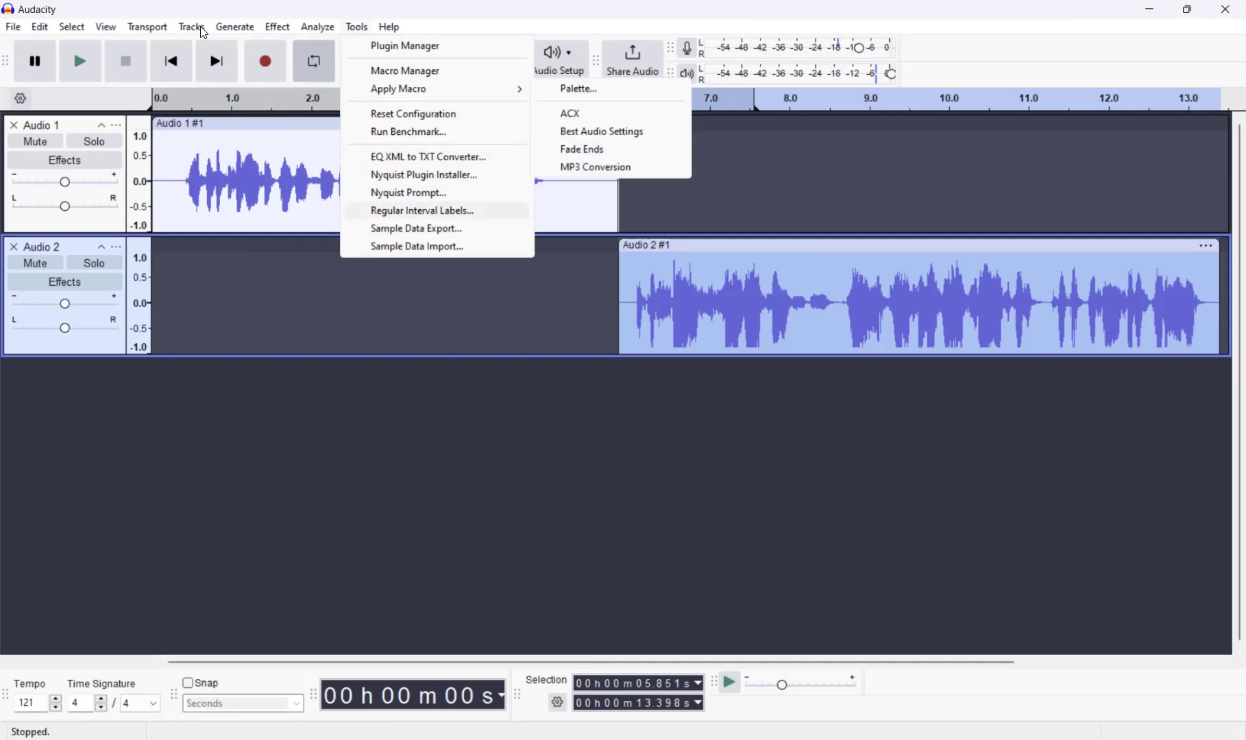
{"action": "left_click", "coordinate": [278, 27]}
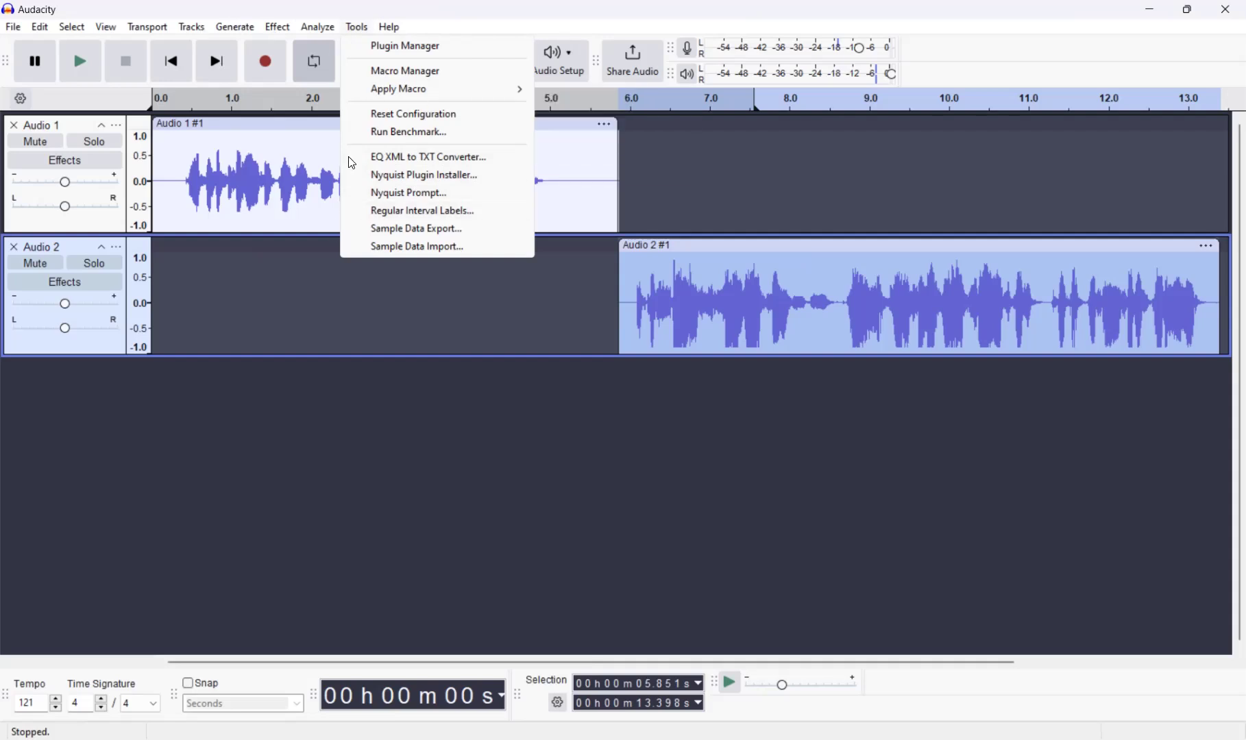
{"action": "mouse_move", "coordinate": [370, 176]}
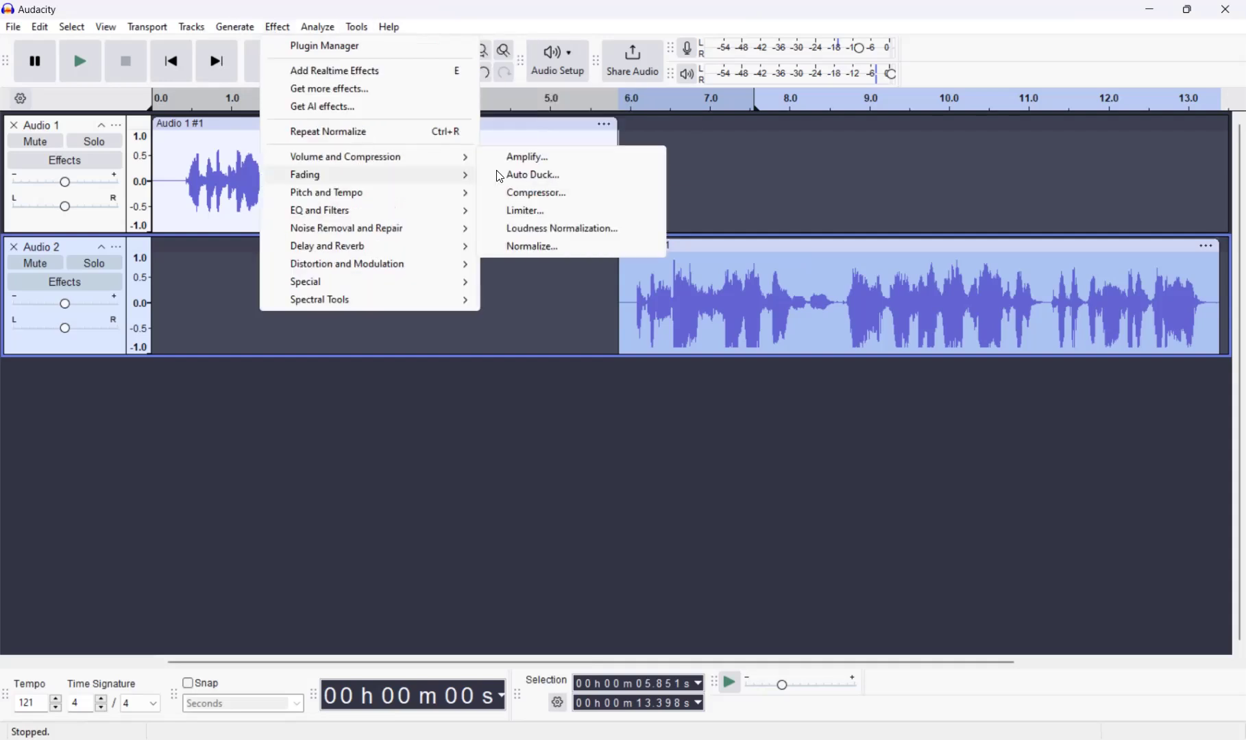
{"action": "left_click", "coordinate": [526, 247]}
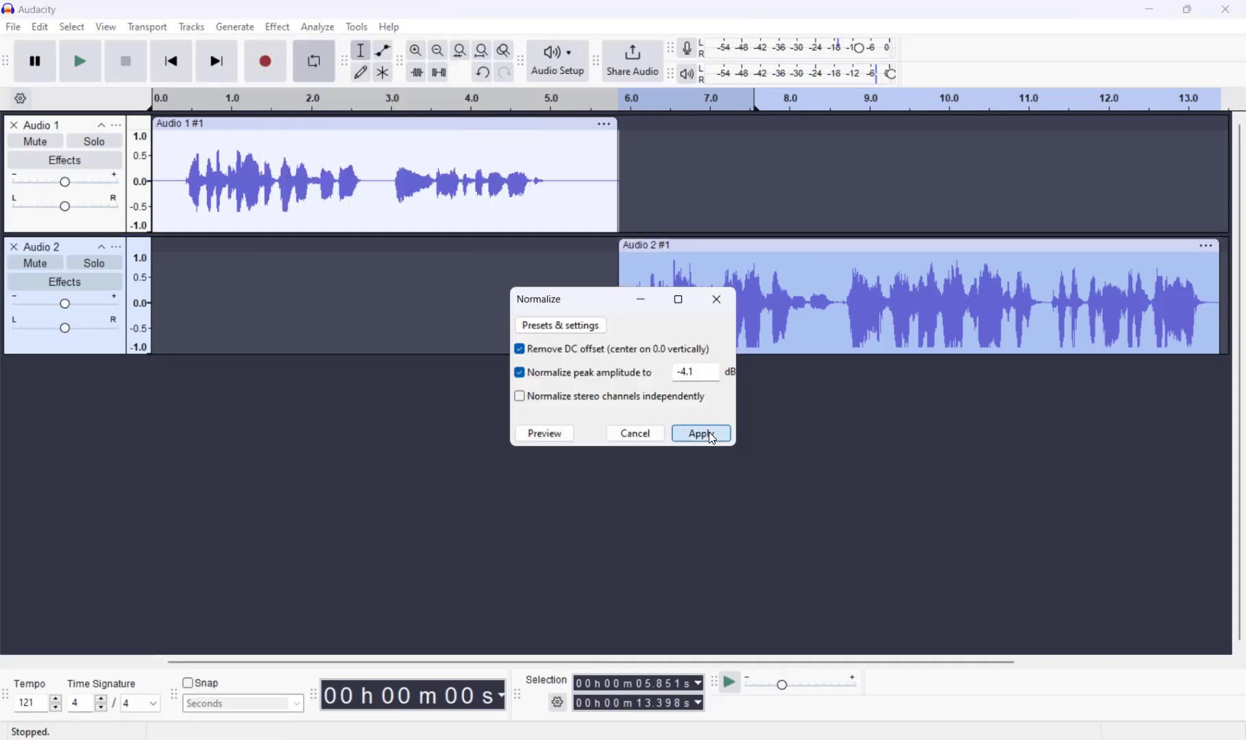
{"action": "left_click", "coordinate": [709, 432]}
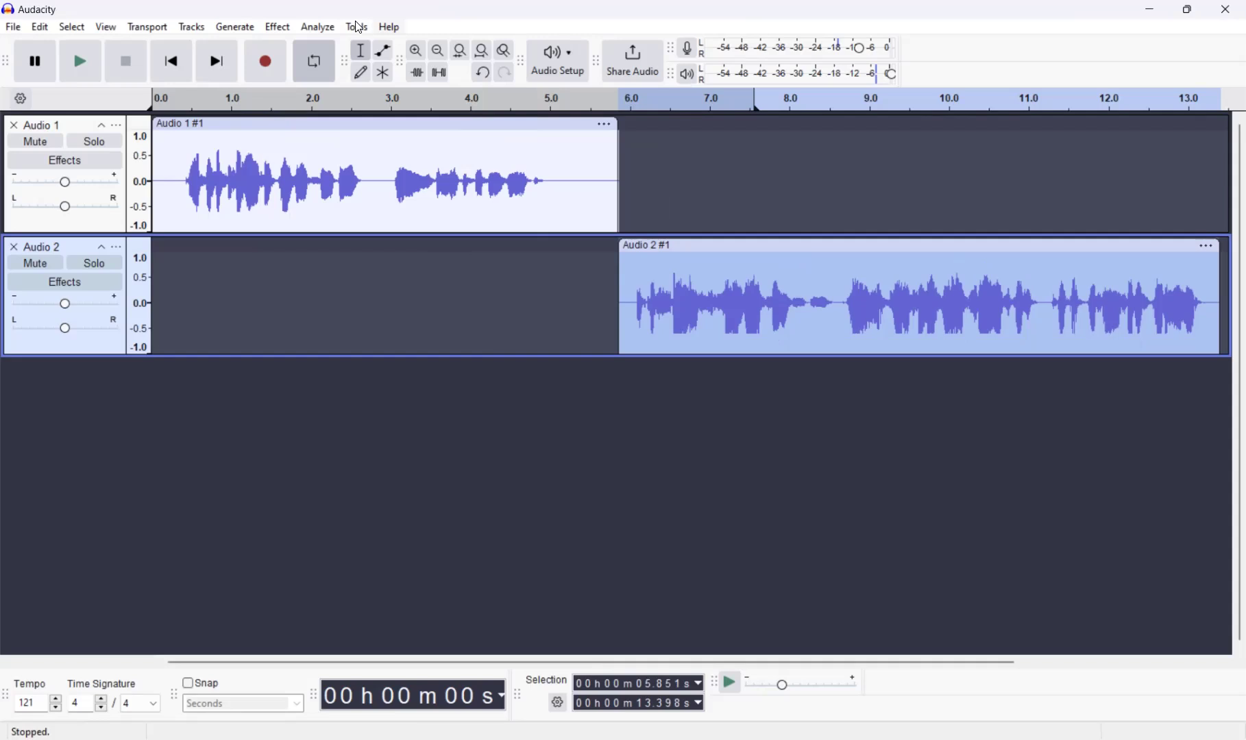
Recheck the normalized Audio 2 clip with the ACX Check code in the Nyquist Prompt and close the result
{"action": "left_click", "coordinate": [357, 26]}
{"action": "left_click", "coordinate": [425, 194]}
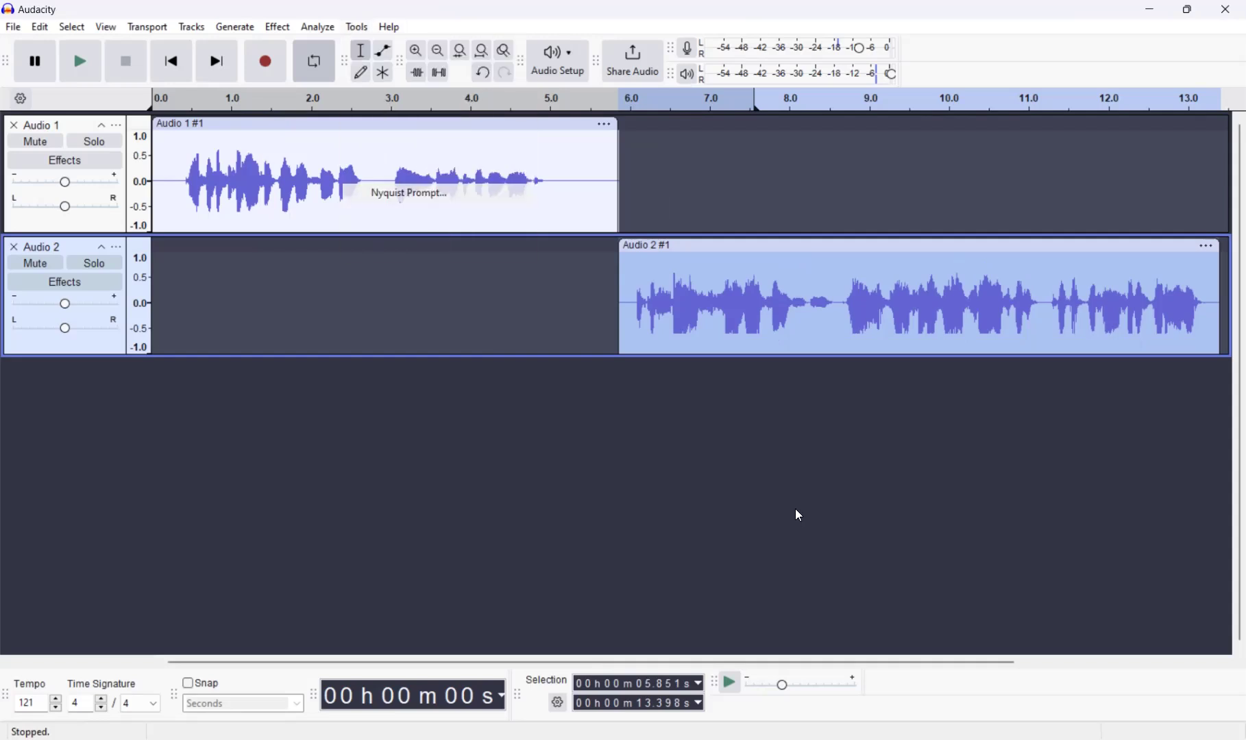
{"action": "left_click", "coordinate": [794, 506]}
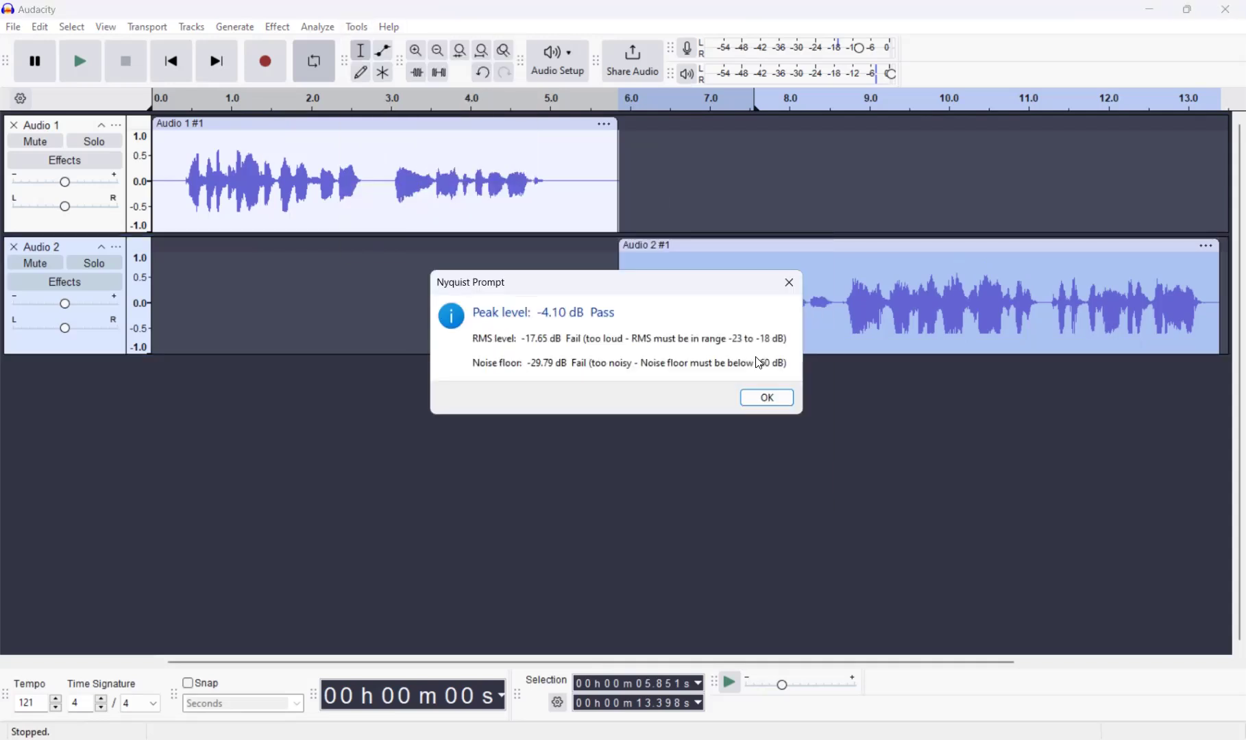
{"action": "left_click", "coordinate": [766, 397]}
Delete the whole Audio 2 clip and remove the emptied Audio 2 track from the project
{"action": "left_click", "coordinate": [854, 294]}
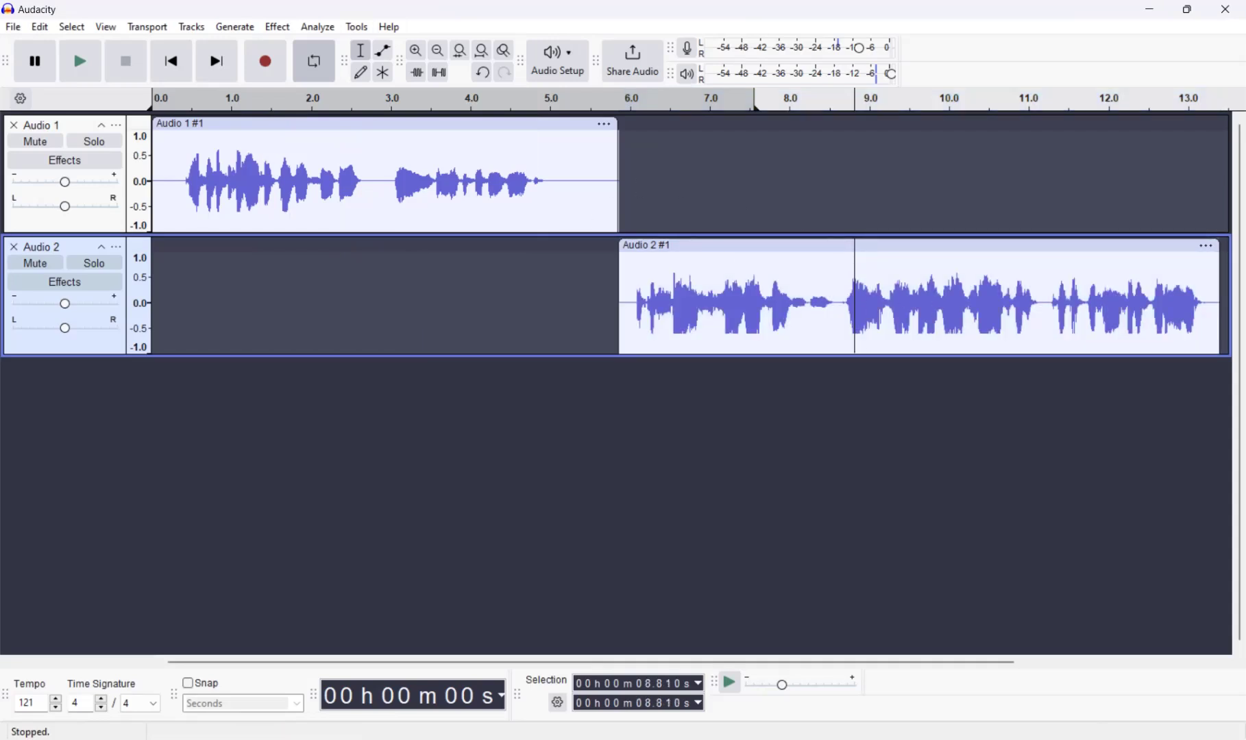
{"action": "left_click_drag", "start_coordinate": [1209, 301], "coordinate": [1220, 301]}
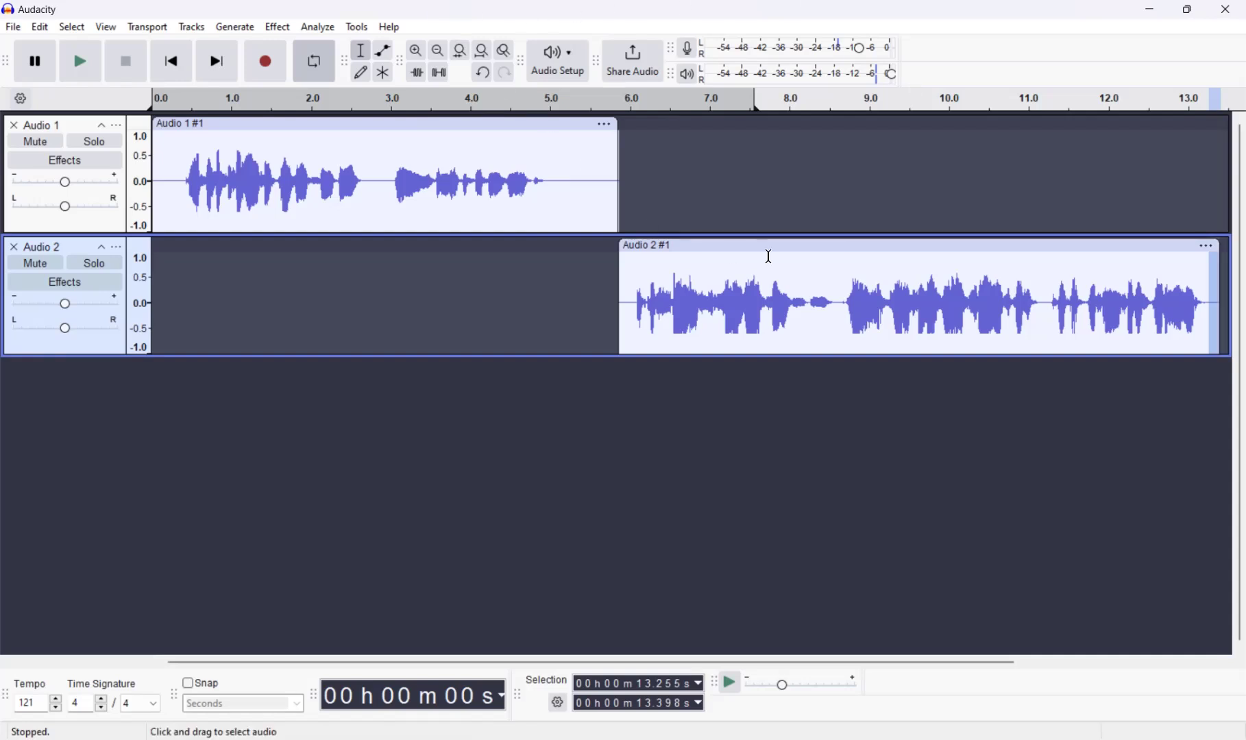
{"action": "left_click", "coordinate": [745, 243]}
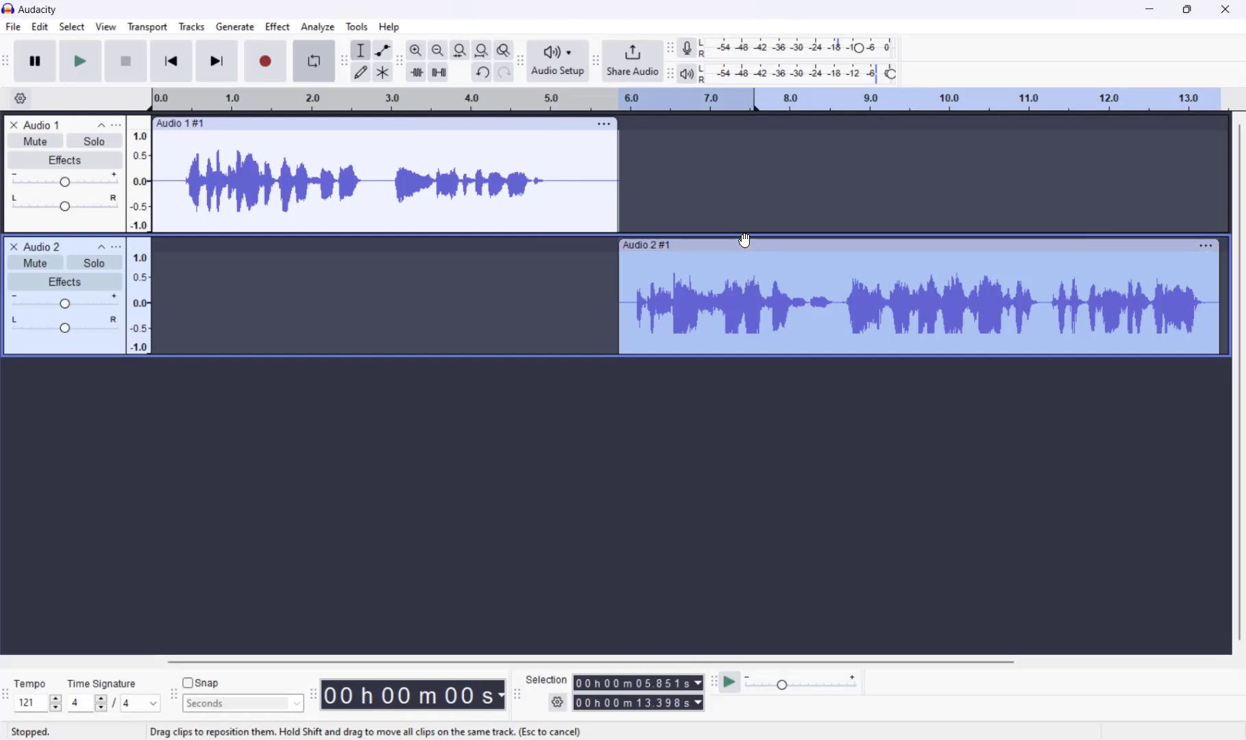
{"action": "key", "text": "Delete"}
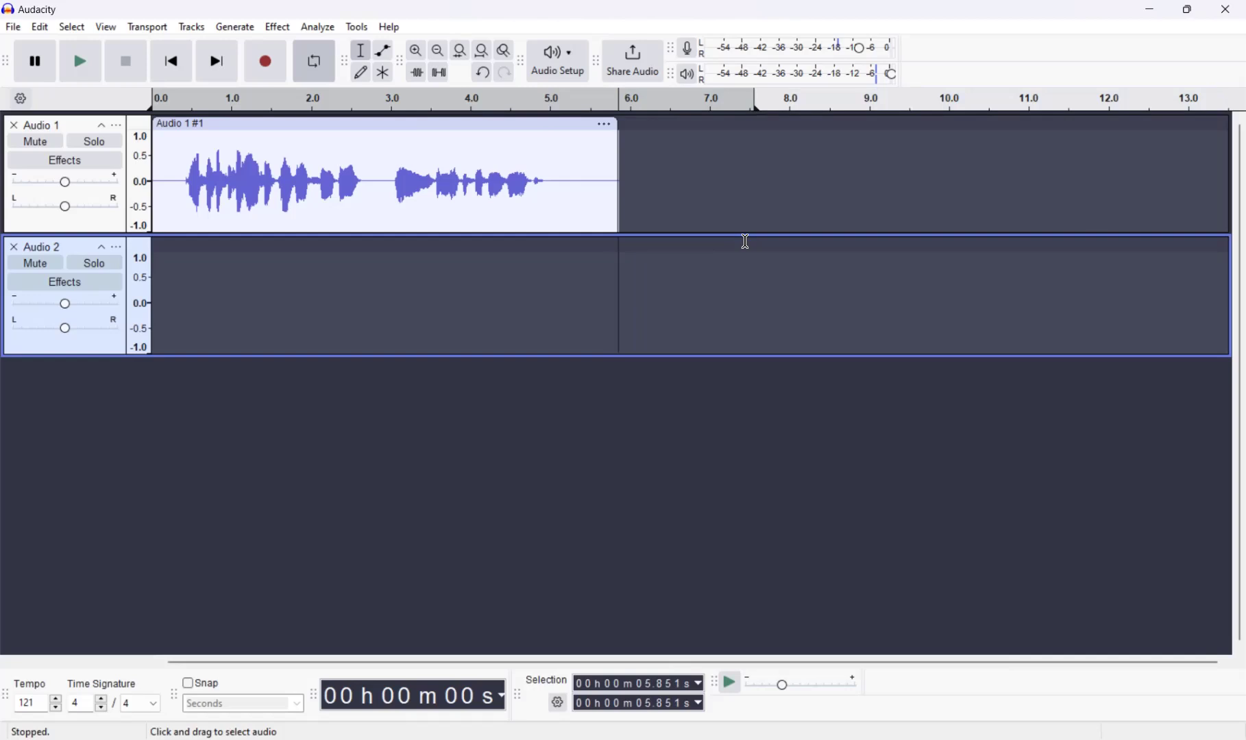
{"action": "left_click", "coordinate": [14, 247]}
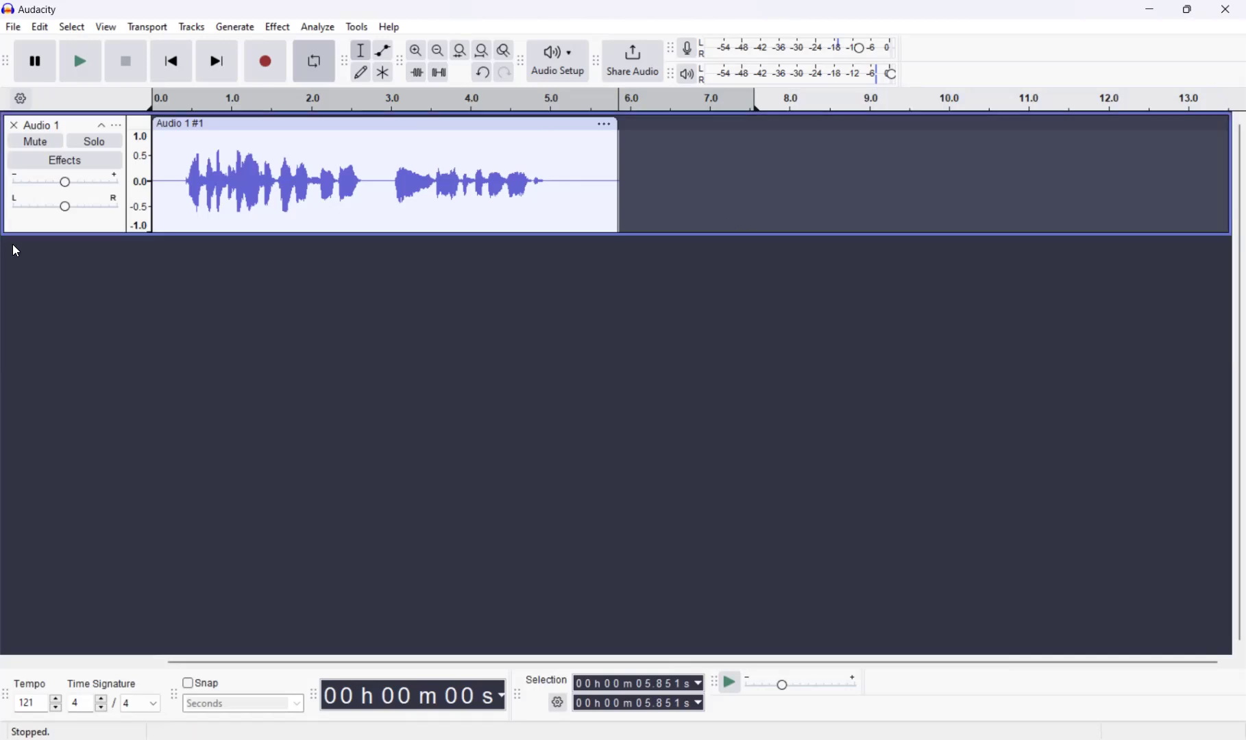
Select the Audio 1 clip, clear the selection and mute the Audio 1 track
{"action": "left_click", "coordinate": [350, 124]}
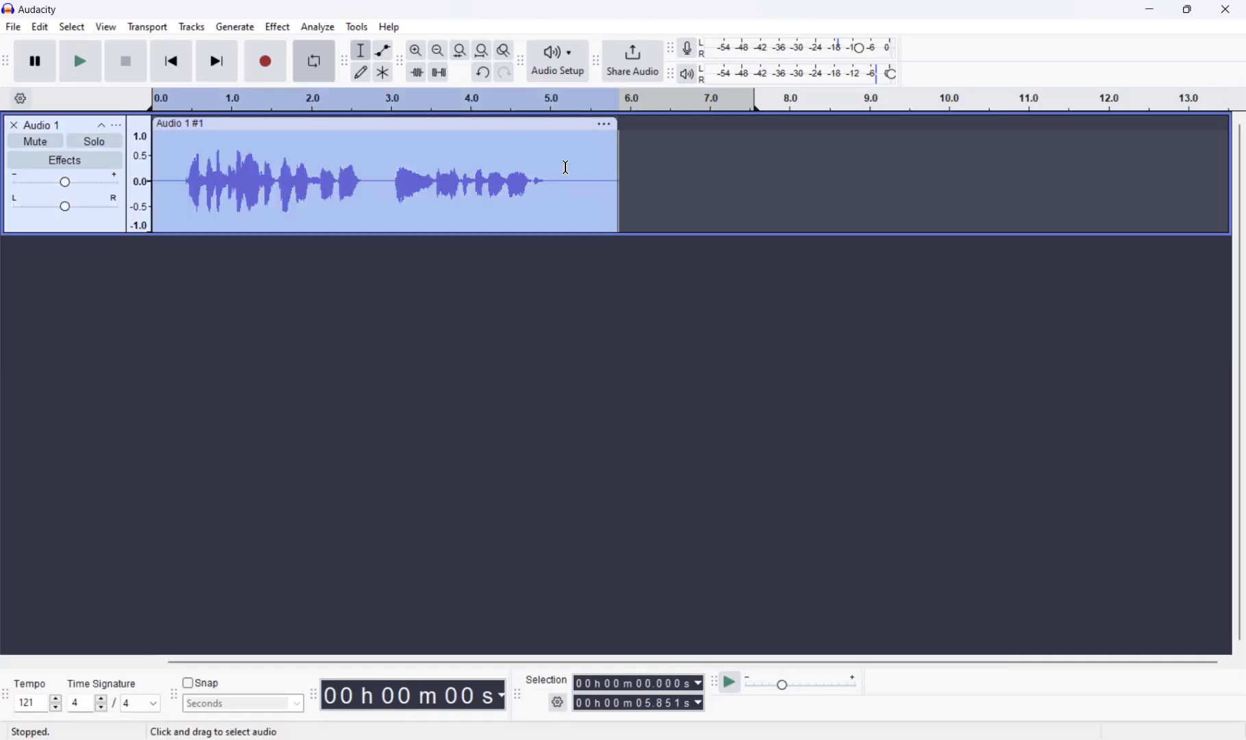
{"action": "left_click", "coordinate": [121, 338]}
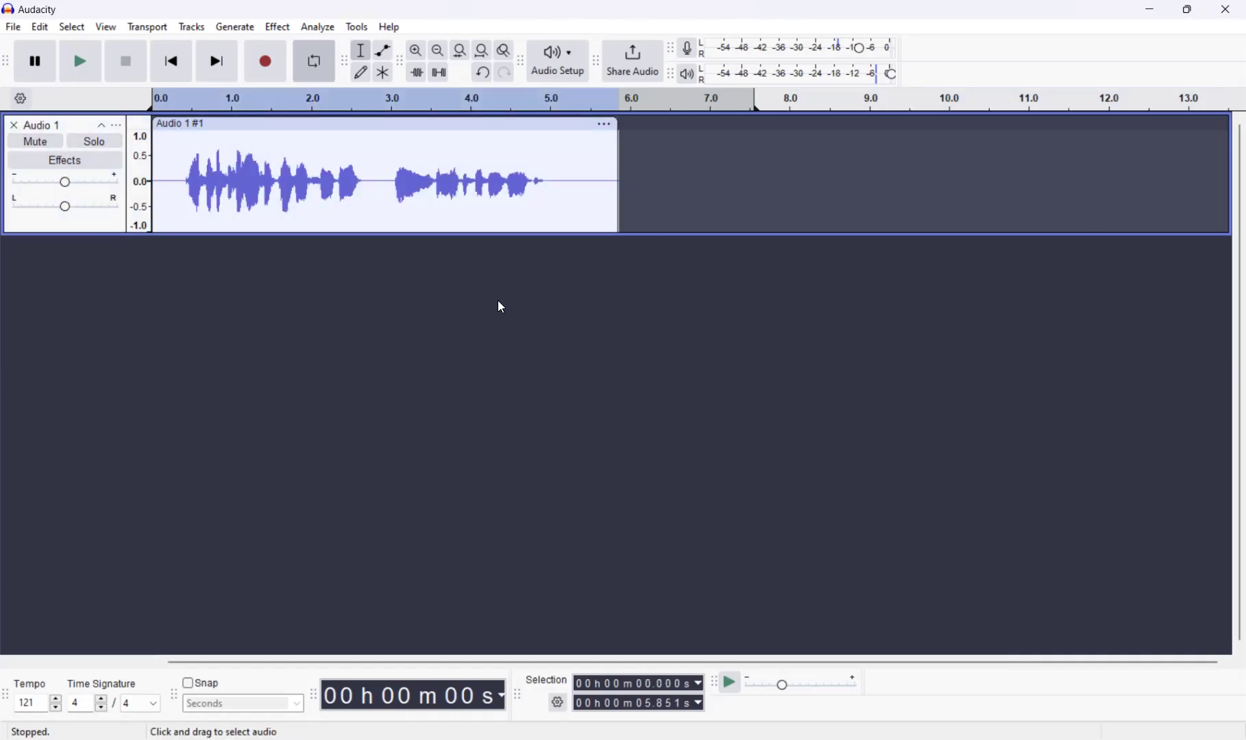
{"action": "left_click", "coordinate": [41, 142]}
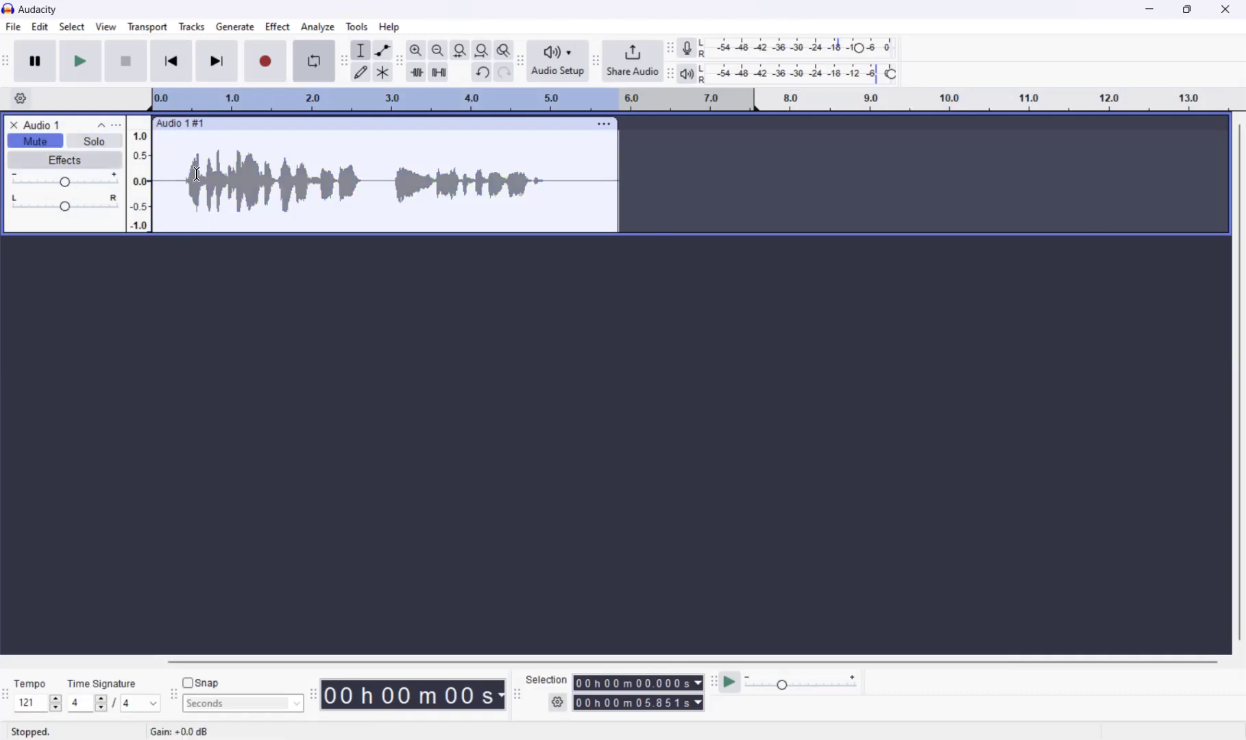
Record about 4 seconds of audio after the existing clip on the muted Audio 1 track and delete the new clip
{"action": "left_click", "coordinate": [270, 69]}
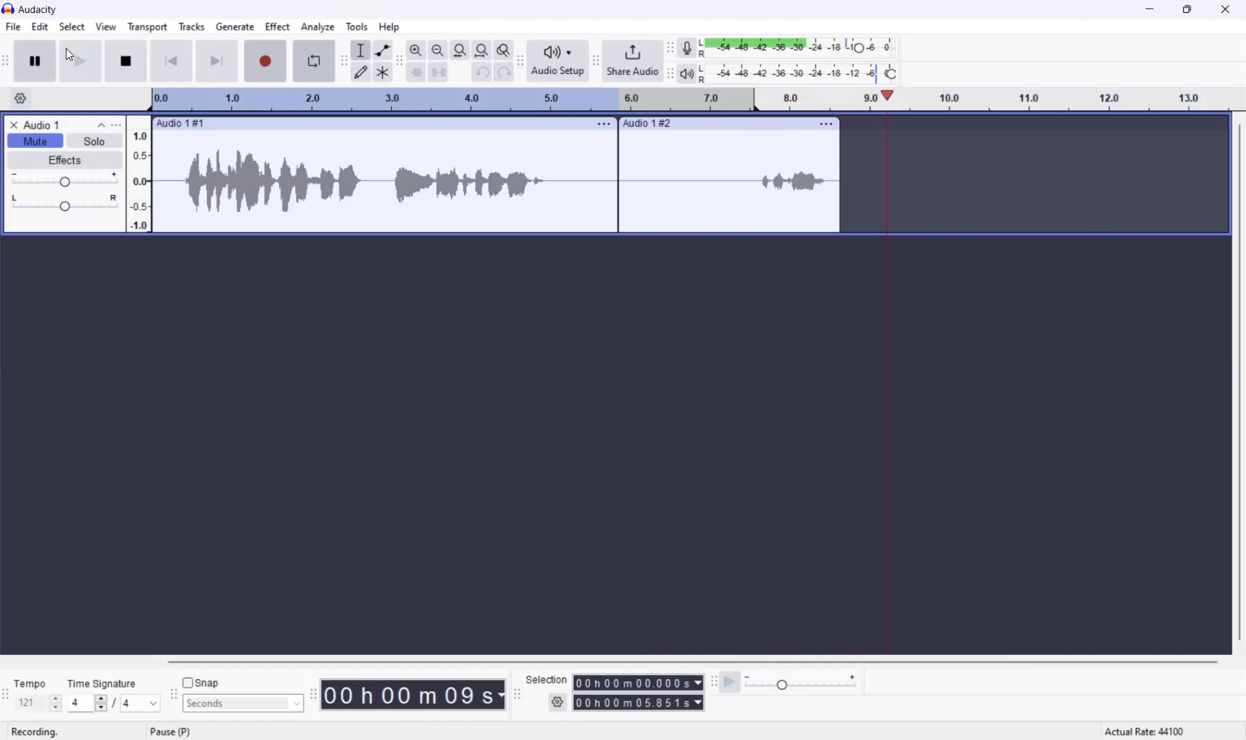
{"action": "left_click", "coordinate": [126, 61]}
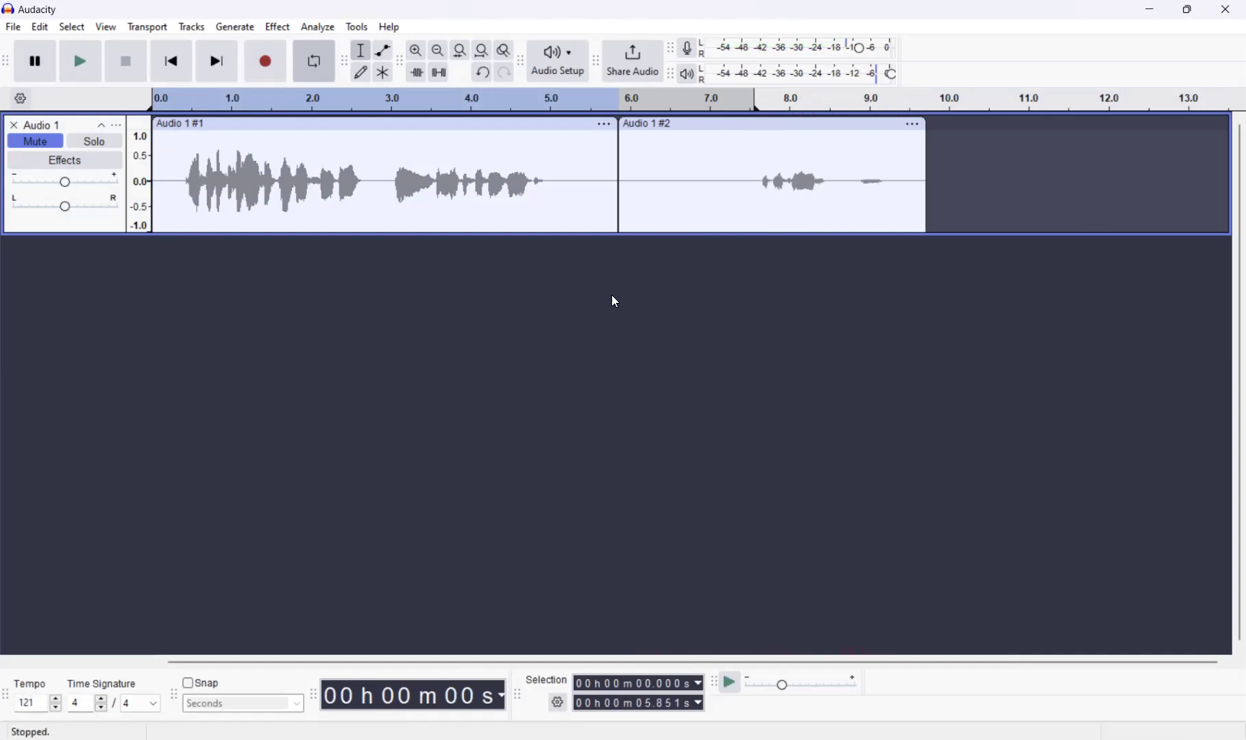
{"action": "left_click", "coordinate": [684, 124]}
{"action": "key", "text": "Delete"}
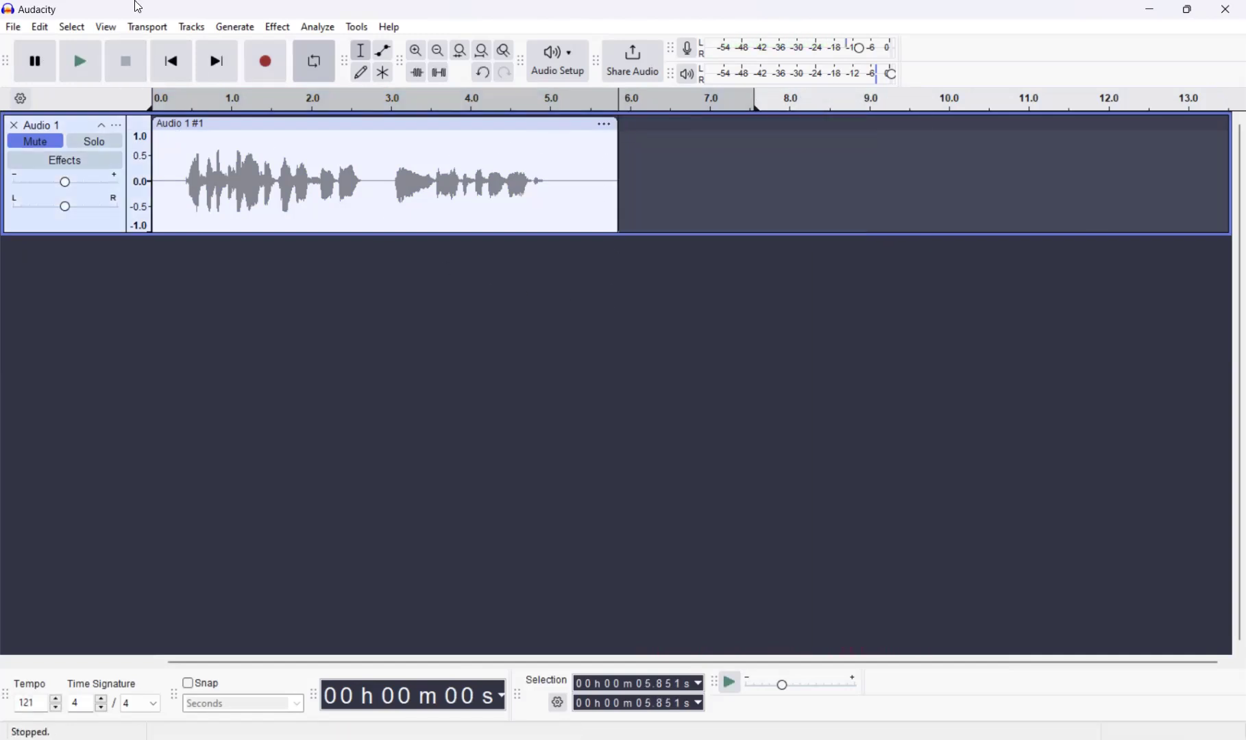
Add a new mono track below Audio 1 and record about 16 seconds of voice on it from the start
{"action": "left_click", "coordinate": [193, 29]}
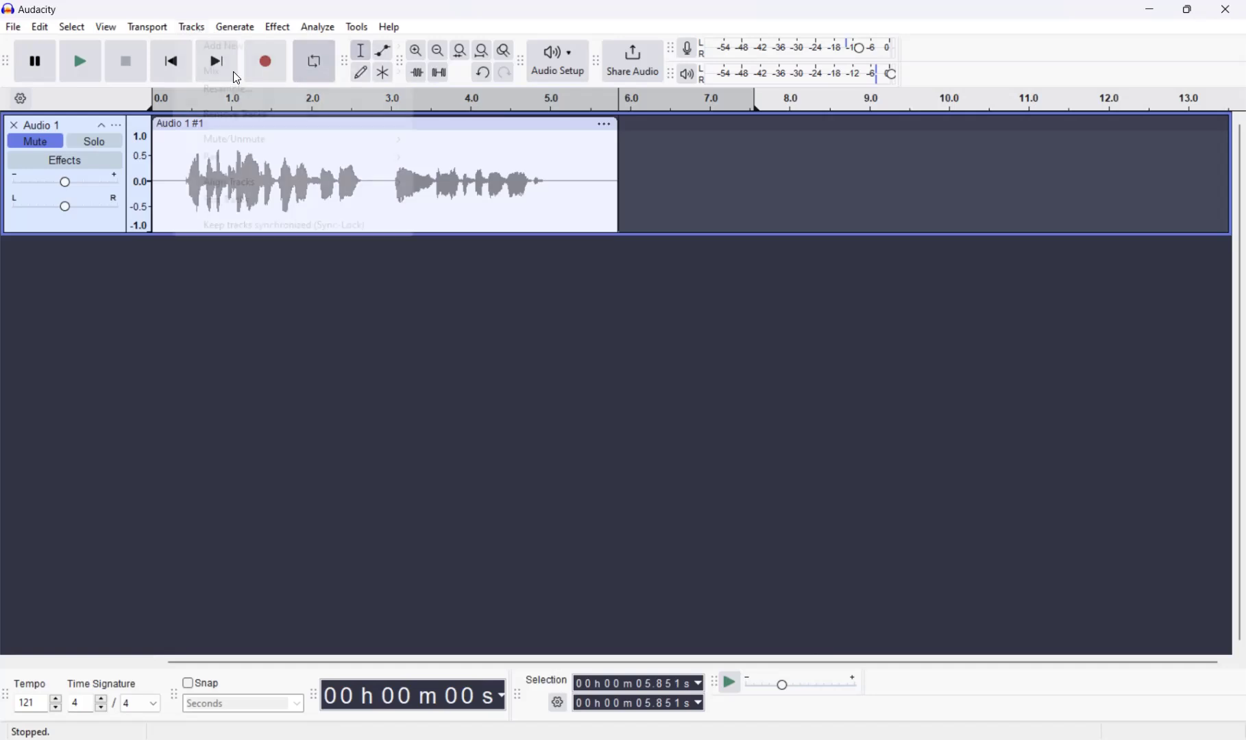
{"action": "left_click", "coordinate": [442, 48]}
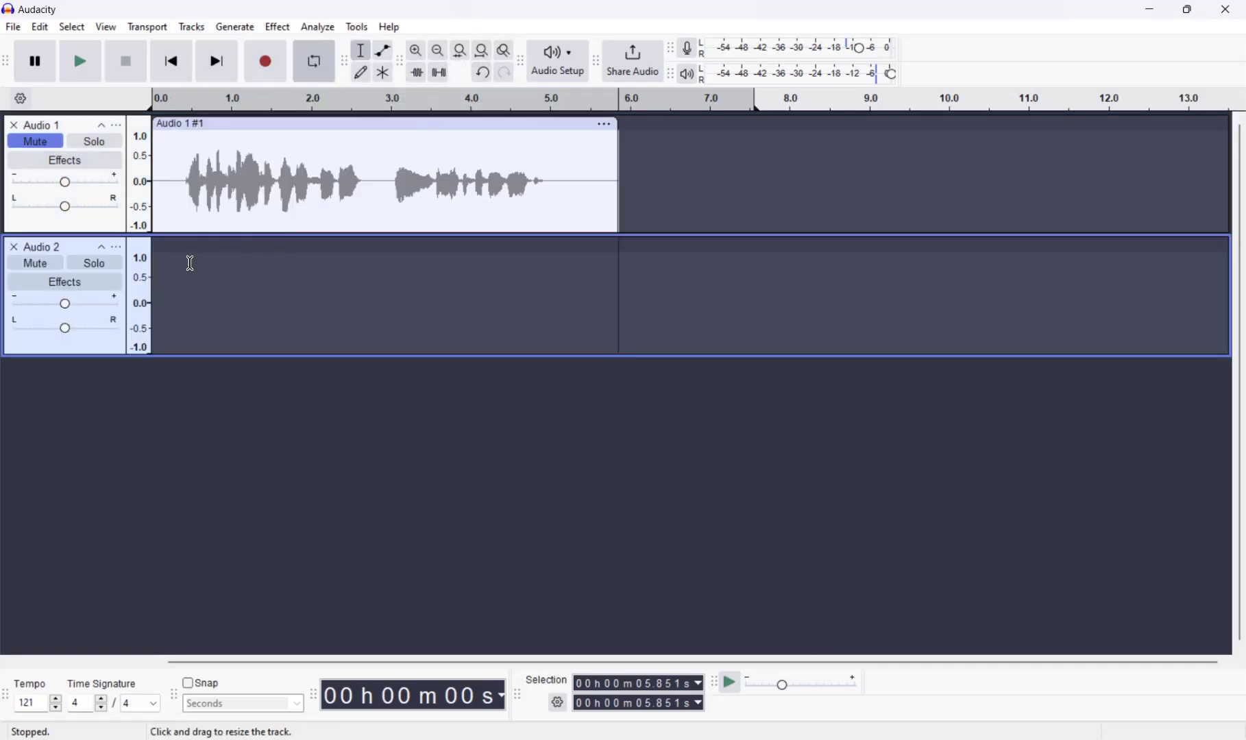
{"action": "left_click", "coordinate": [153, 294]}
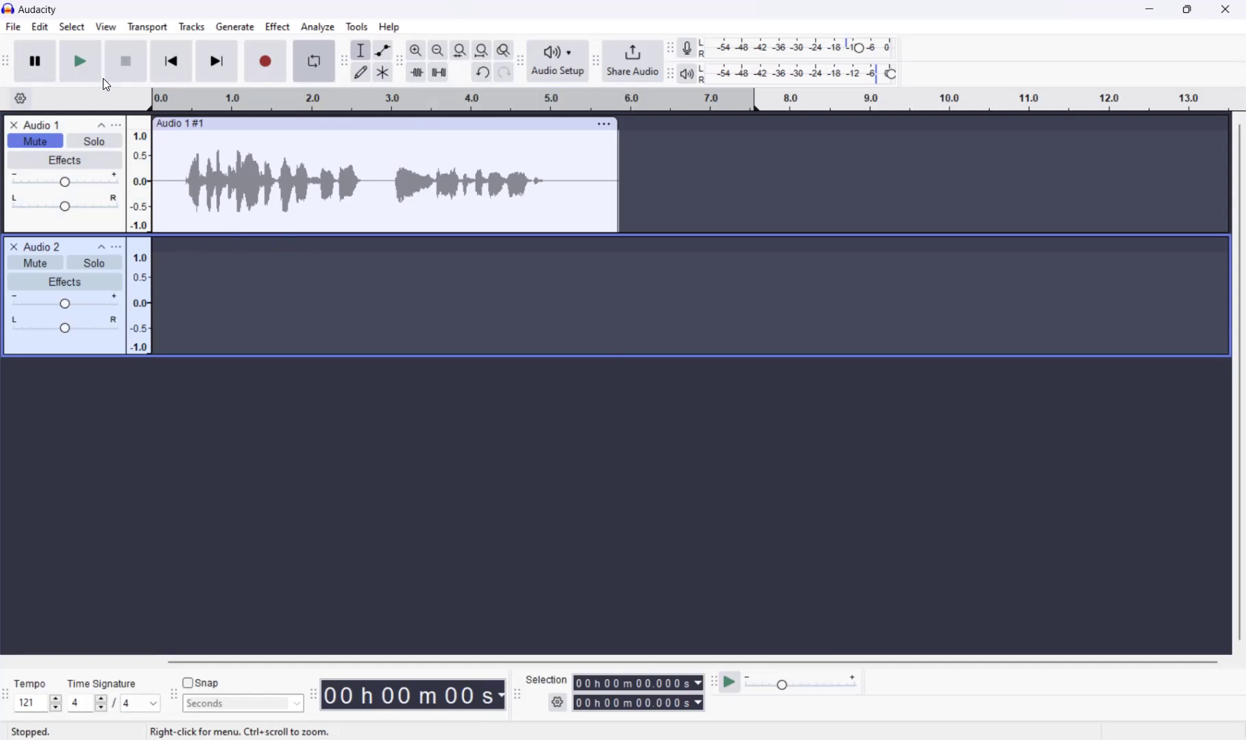
{"action": "left_click", "coordinate": [263, 65]}
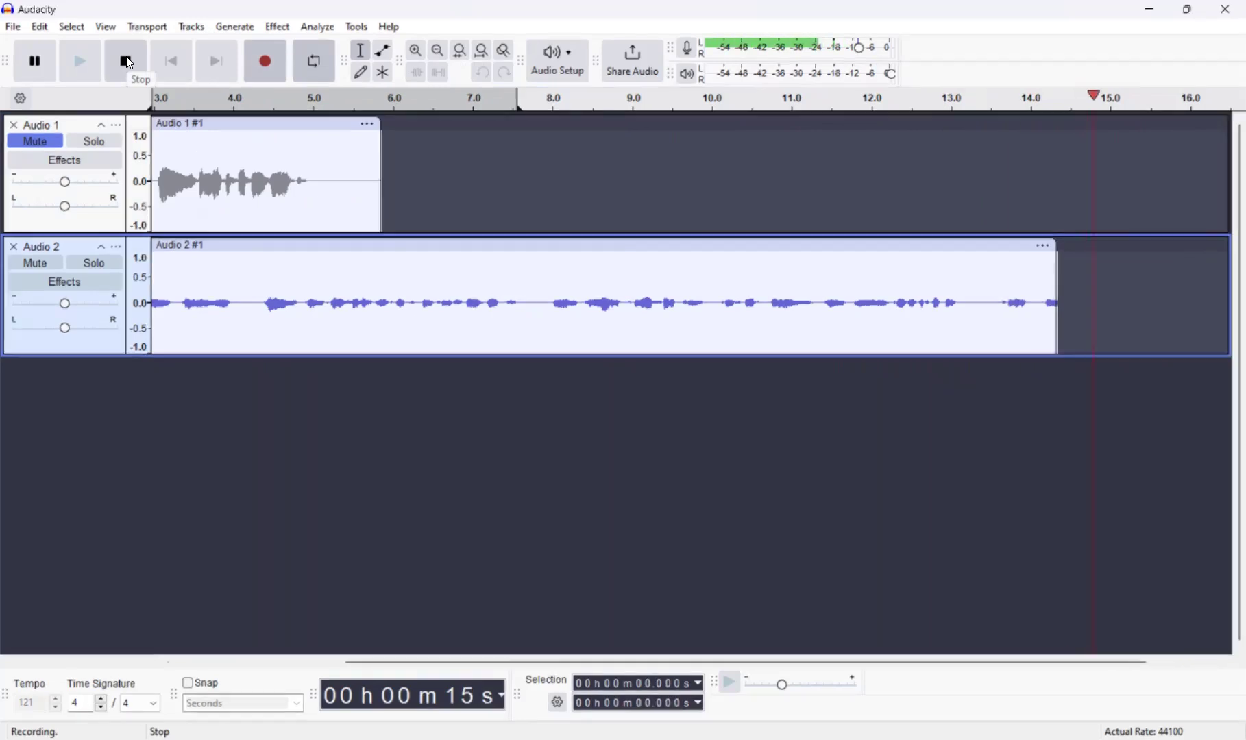
{"action": "left_click", "coordinate": [132, 60]}
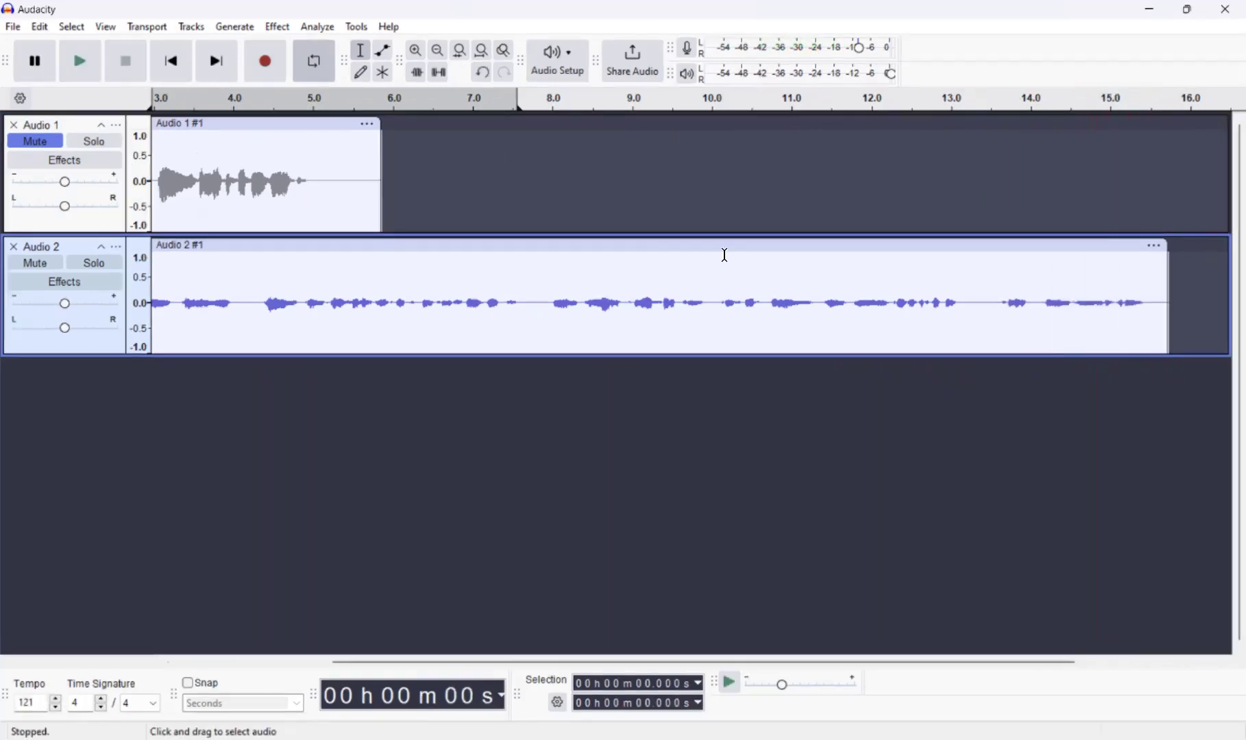
Select the newly recorded Audio 2 clip and apply the ACX macro to it
{"action": "left_click", "coordinate": [725, 249]}
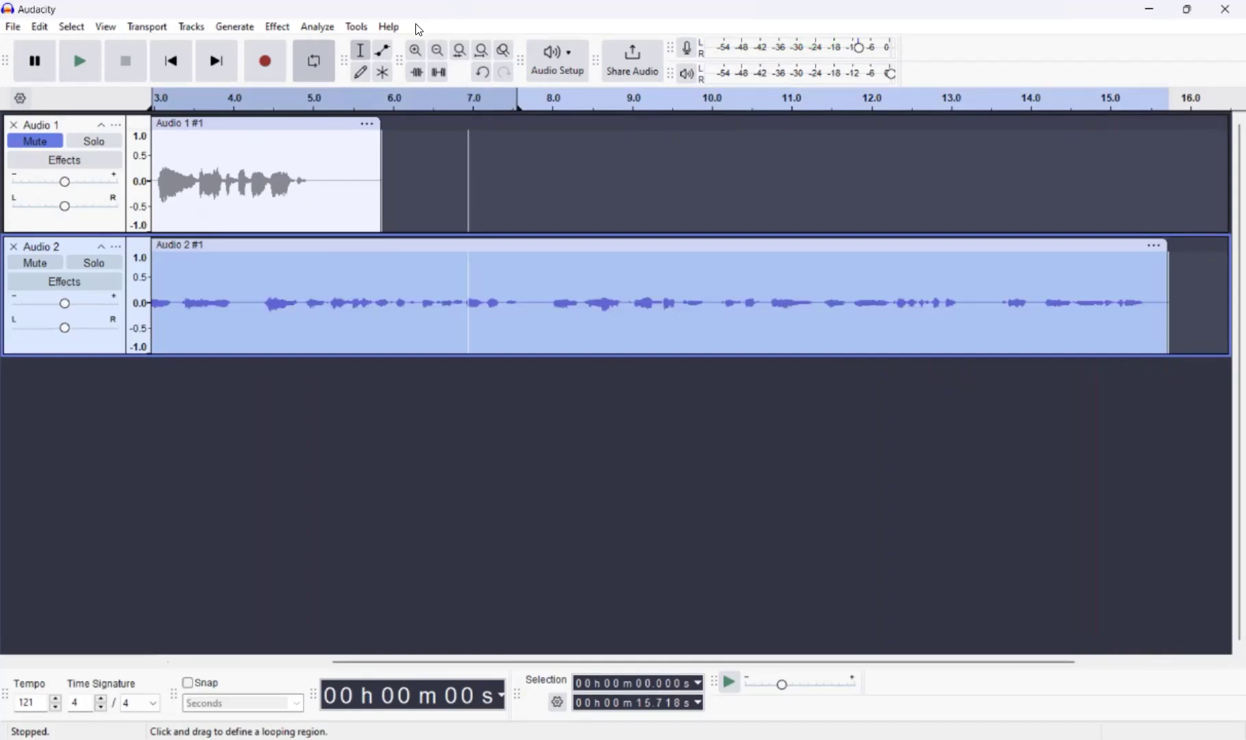
{"action": "left_click", "coordinate": [356, 27]}
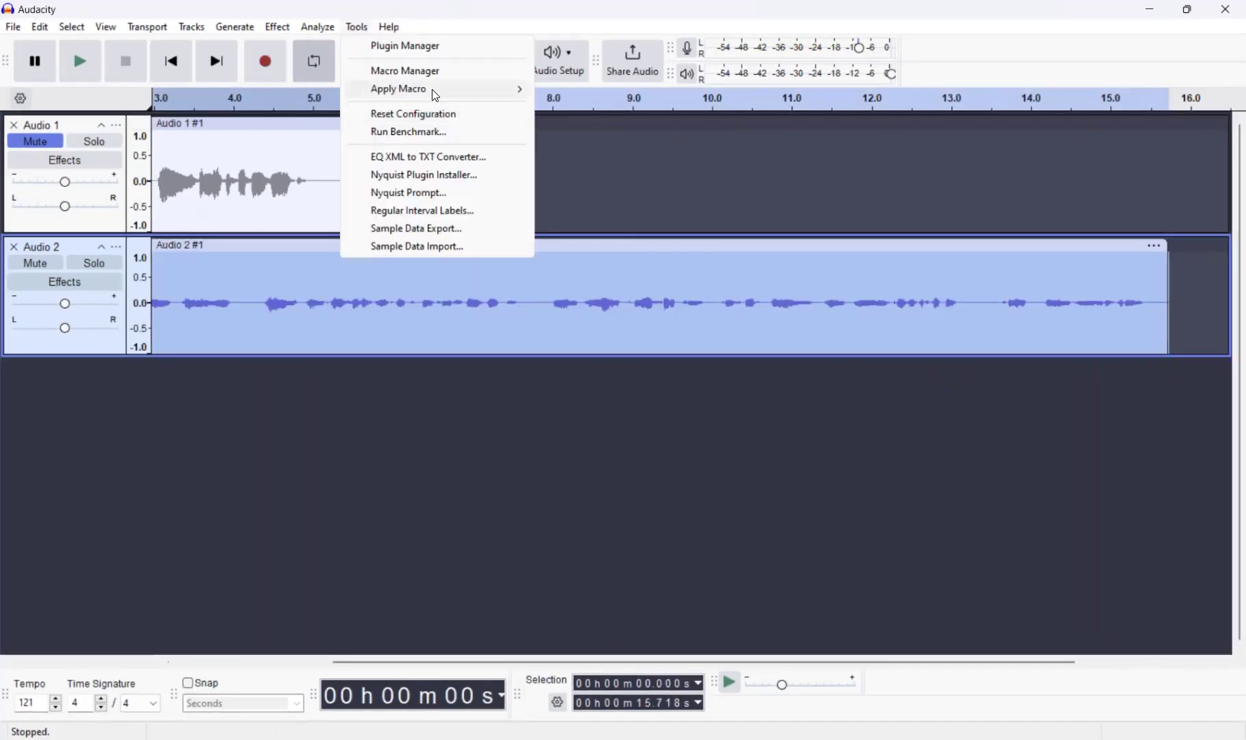
{"action": "mouse_move", "coordinate": [432, 90]}
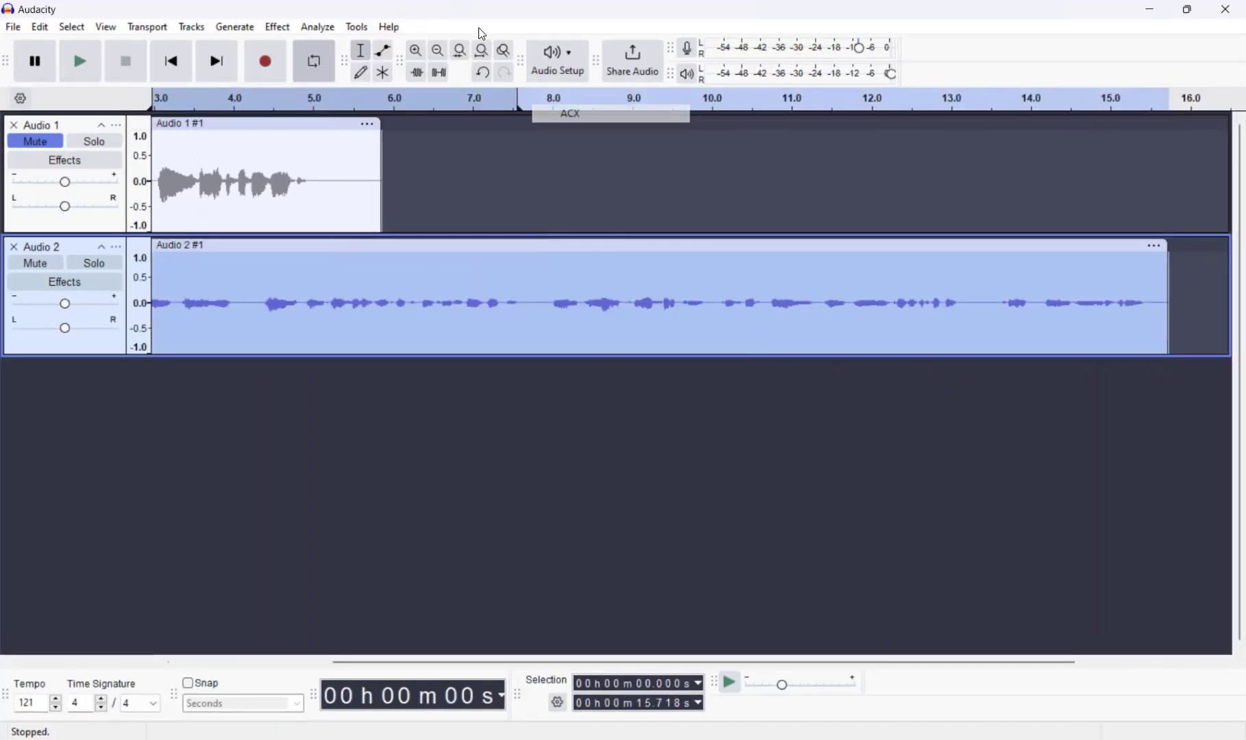
Run the ACX Check code on the new Audio 2 recording through the Nyquist Prompt
{"action": "left_click", "coordinate": [359, 31]}
{"action": "left_click", "coordinate": [407, 189]}
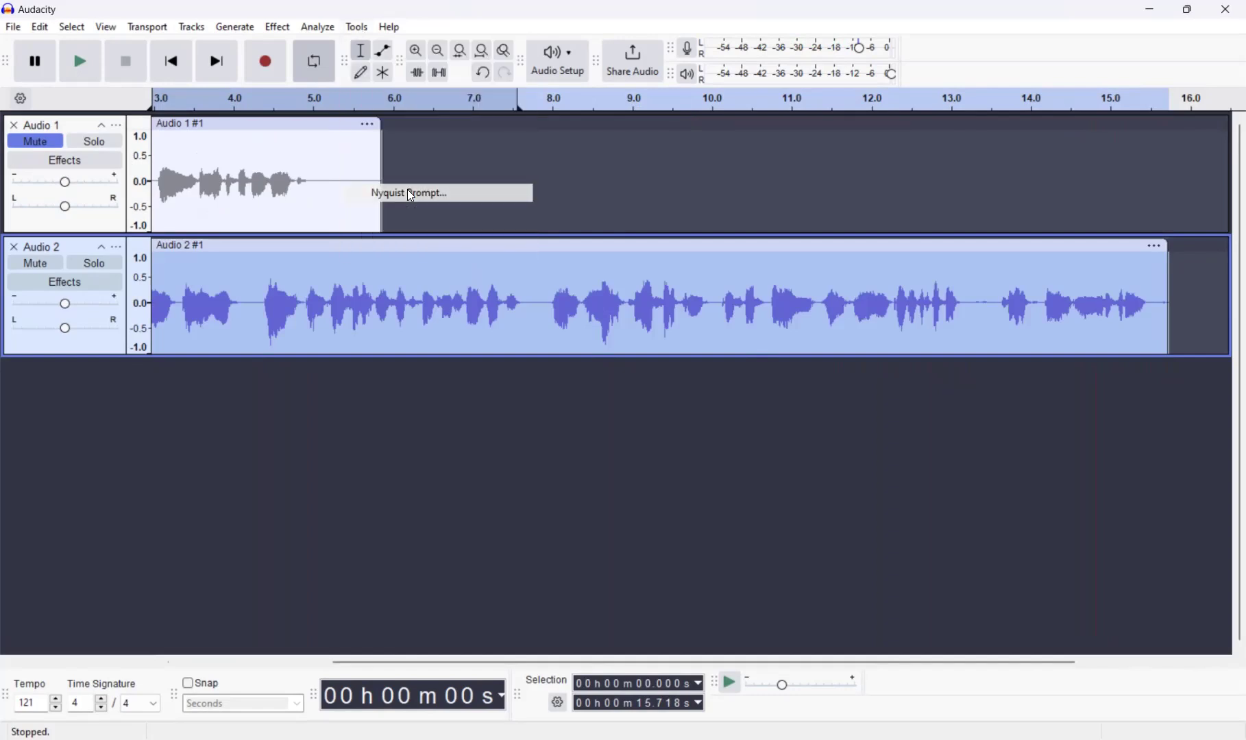
{"action": "left_click", "coordinate": [795, 502]}
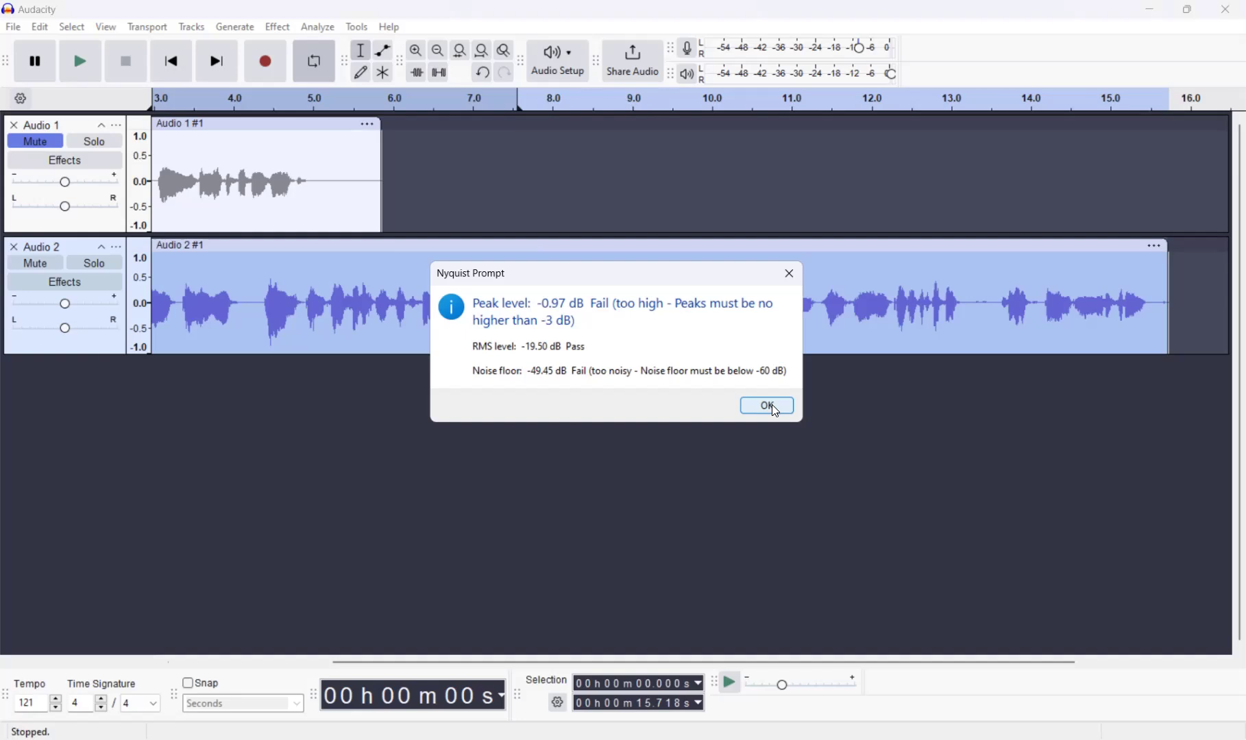
Normalize the Audio 2 clip to a peak amplitude of -4.1 dB with DC offset removal enabled
{"action": "left_click", "coordinate": [771, 404]}
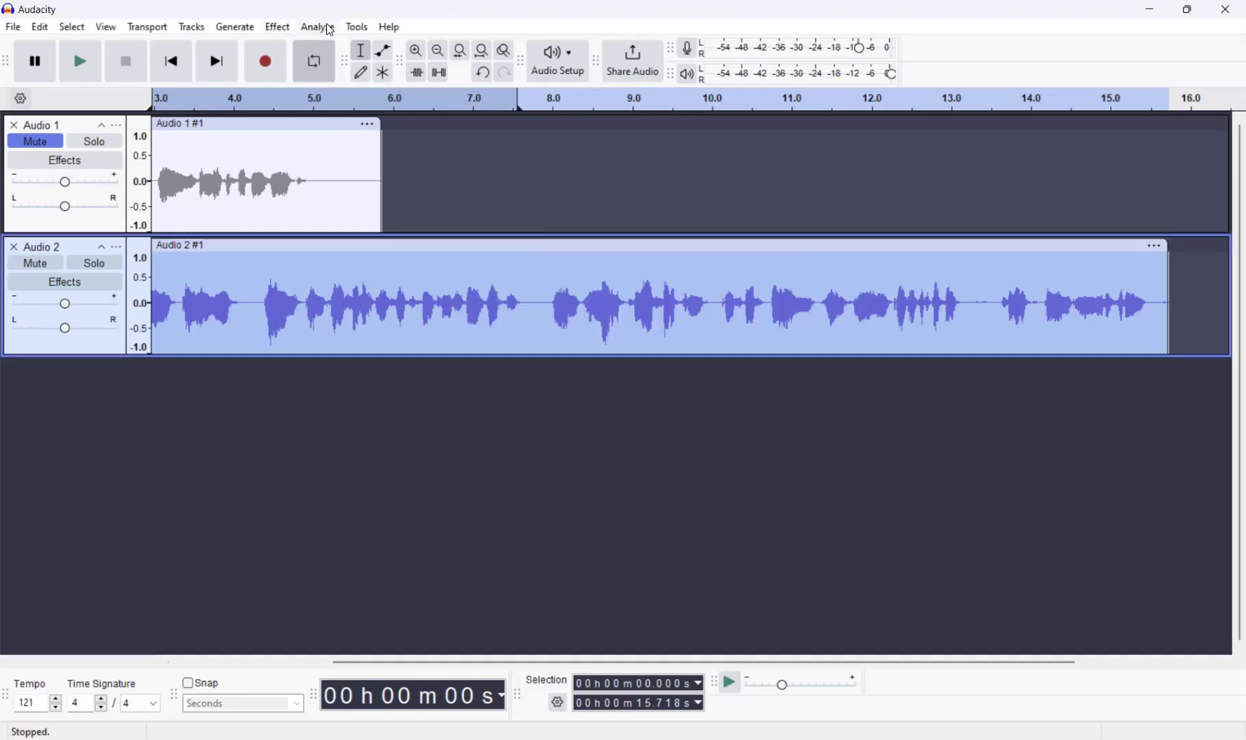
{"action": "left_click", "coordinate": [279, 27]}
{"action": "mouse_move", "coordinate": [357, 156]}
{"action": "left_click", "coordinate": [549, 245]}
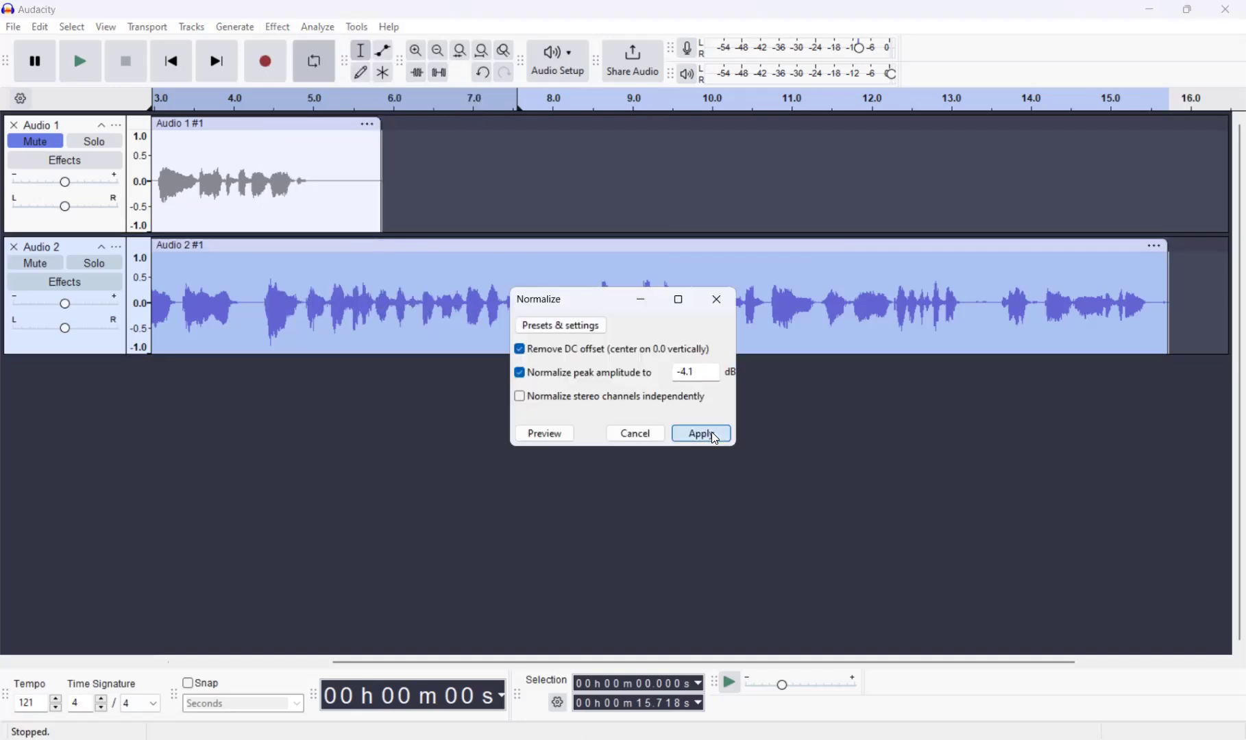
{"action": "left_click", "coordinate": [711, 432]}
Run the ACX Check code through the Nyquist Prompt on the peak-normalized Audio 2 clip
{"action": "left_click", "coordinate": [370, 28]}
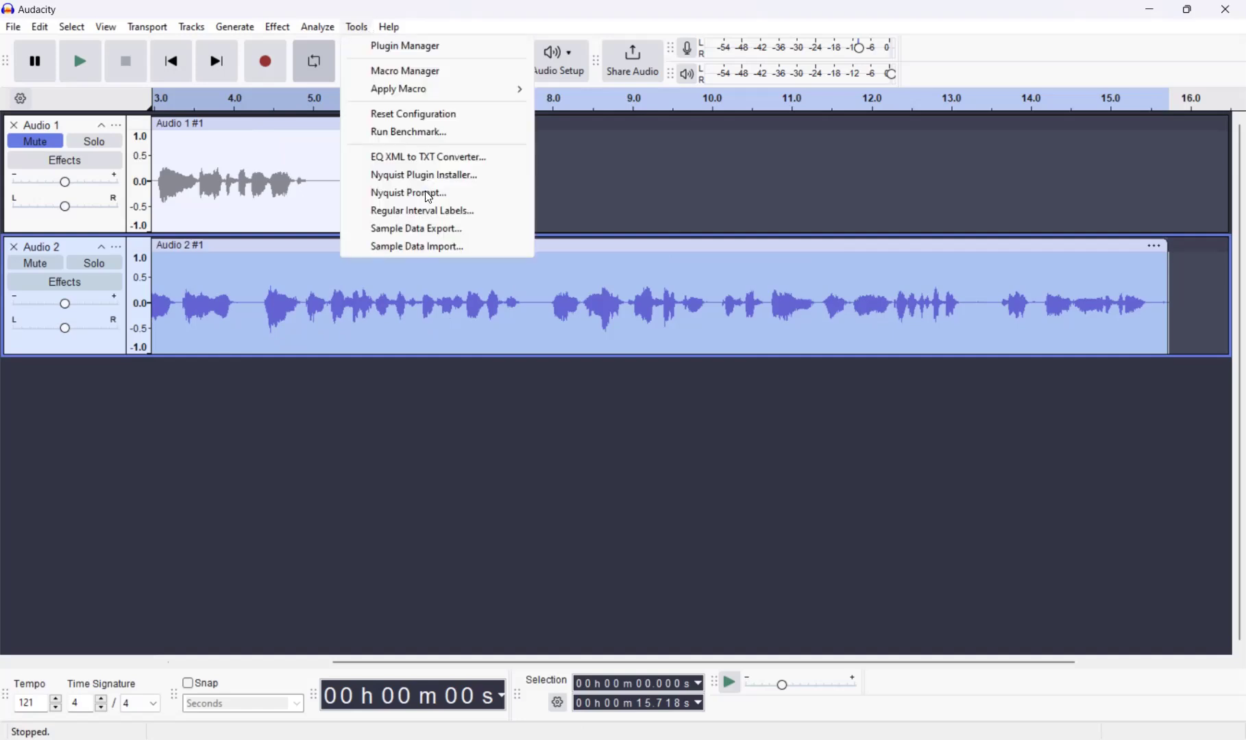
{"action": "left_click", "coordinate": [429, 195]}
{"action": "left_click", "coordinate": [786, 503]}
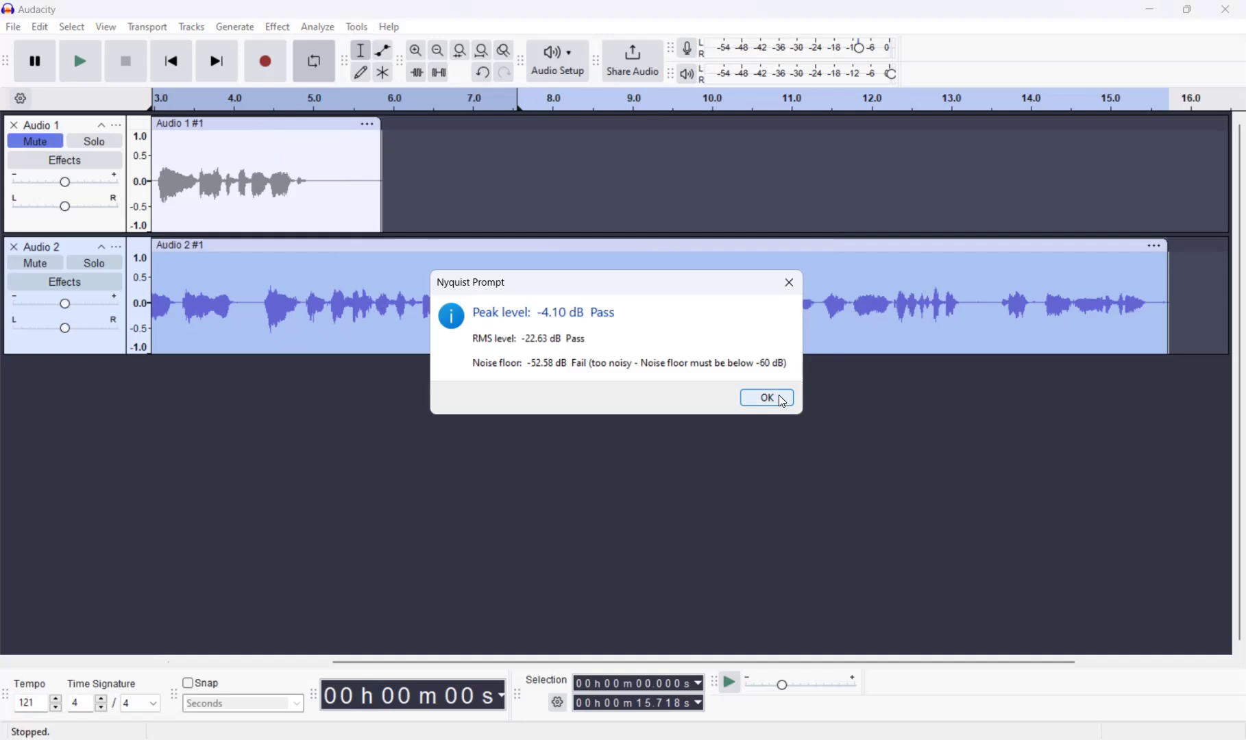
{"action": "key", "text": "Return"}
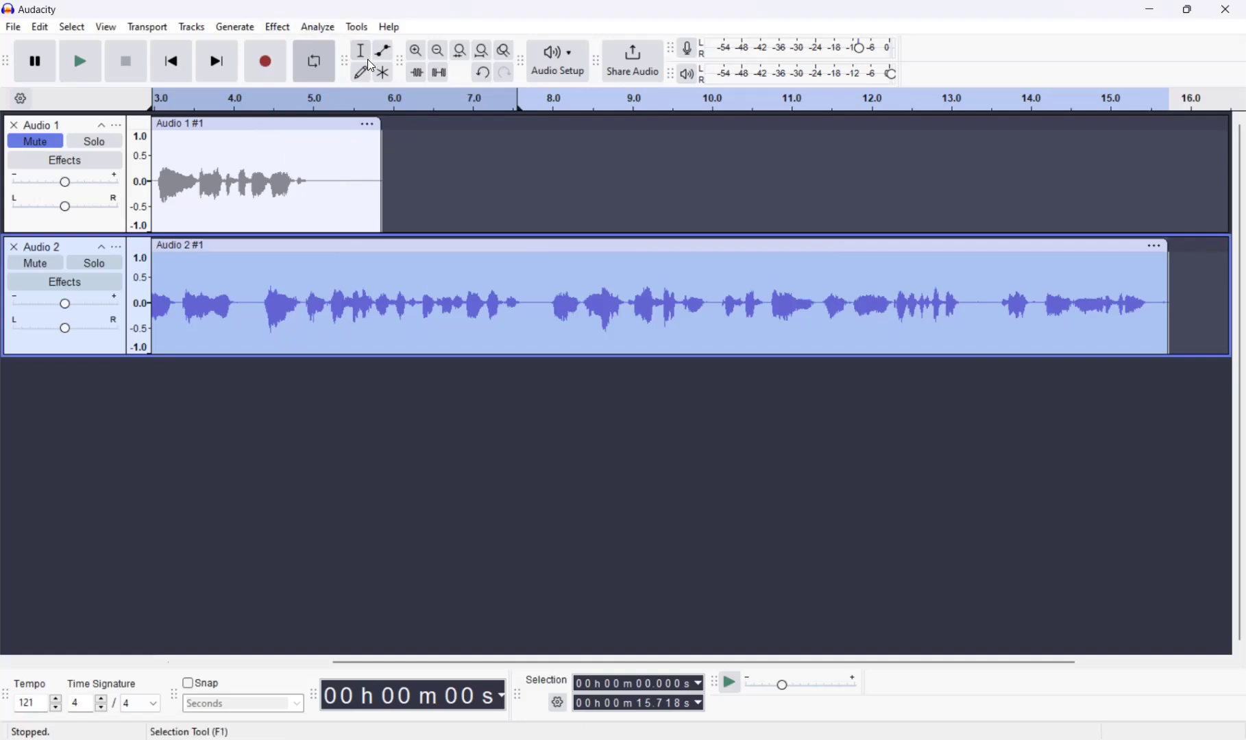
Apply Loudness Normalization to the Audio 2 clip with an RMS target of -22.9 dB
{"action": "left_click", "coordinate": [273, 27]}
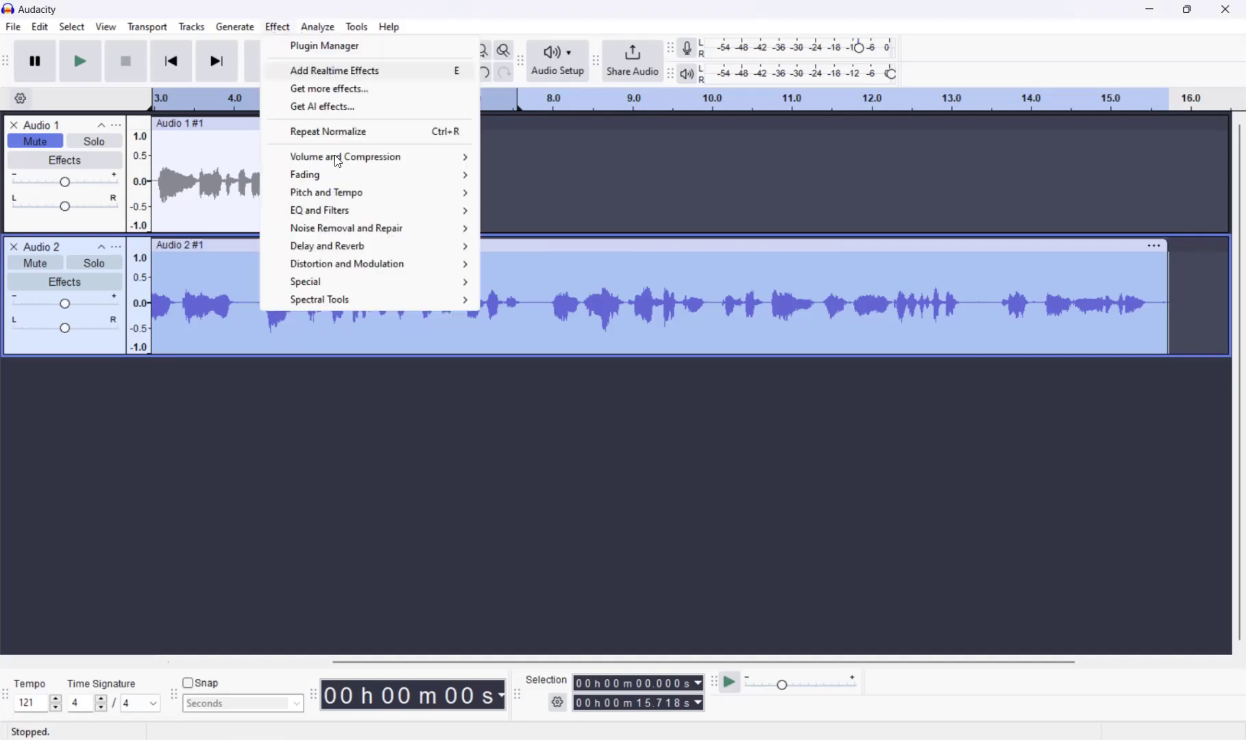
{"action": "mouse_move", "coordinate": [339, 163]}
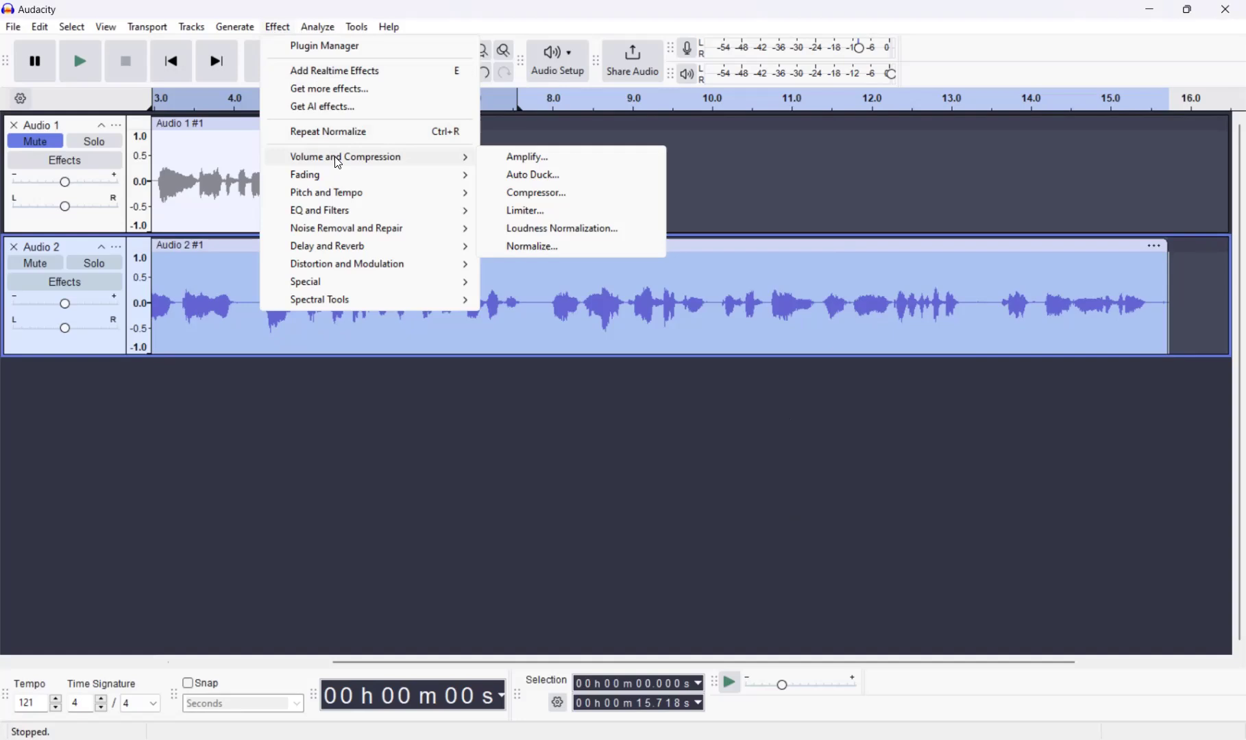
{"action": "left_click", "coordinate": [541, 228]}
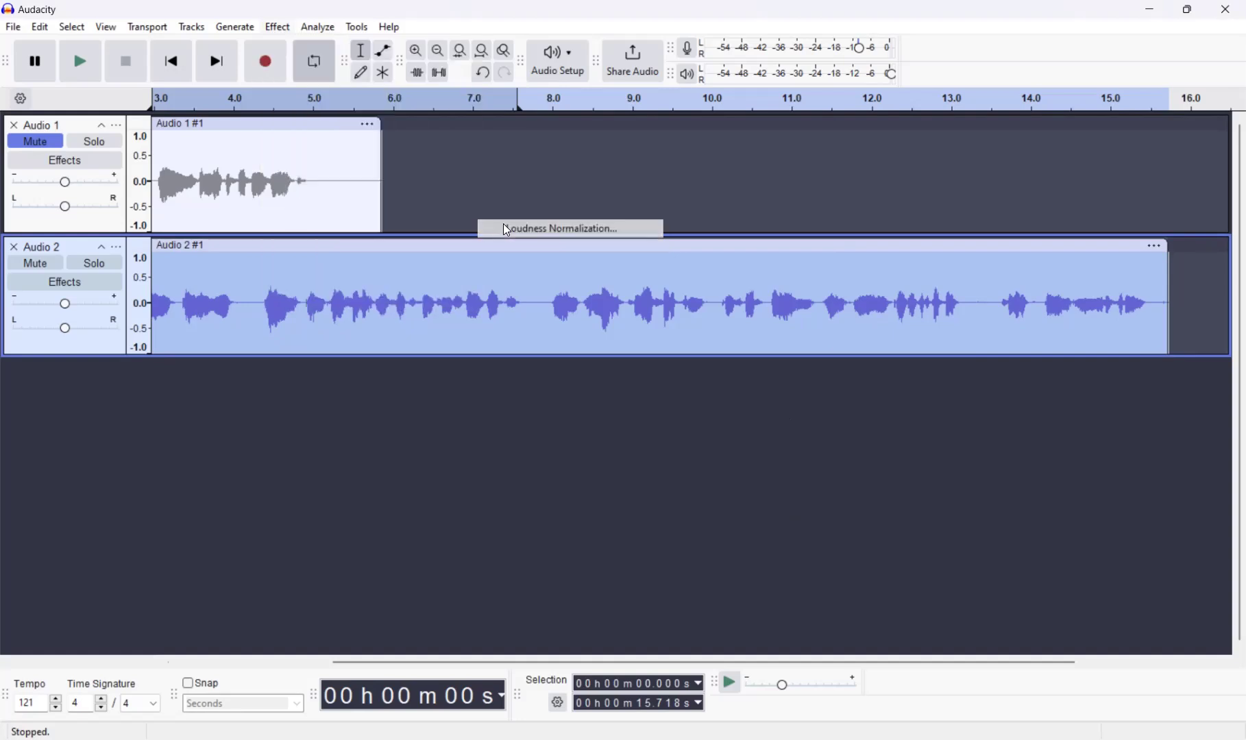
{"action": "left_click", "coordinate": [710, 358]}
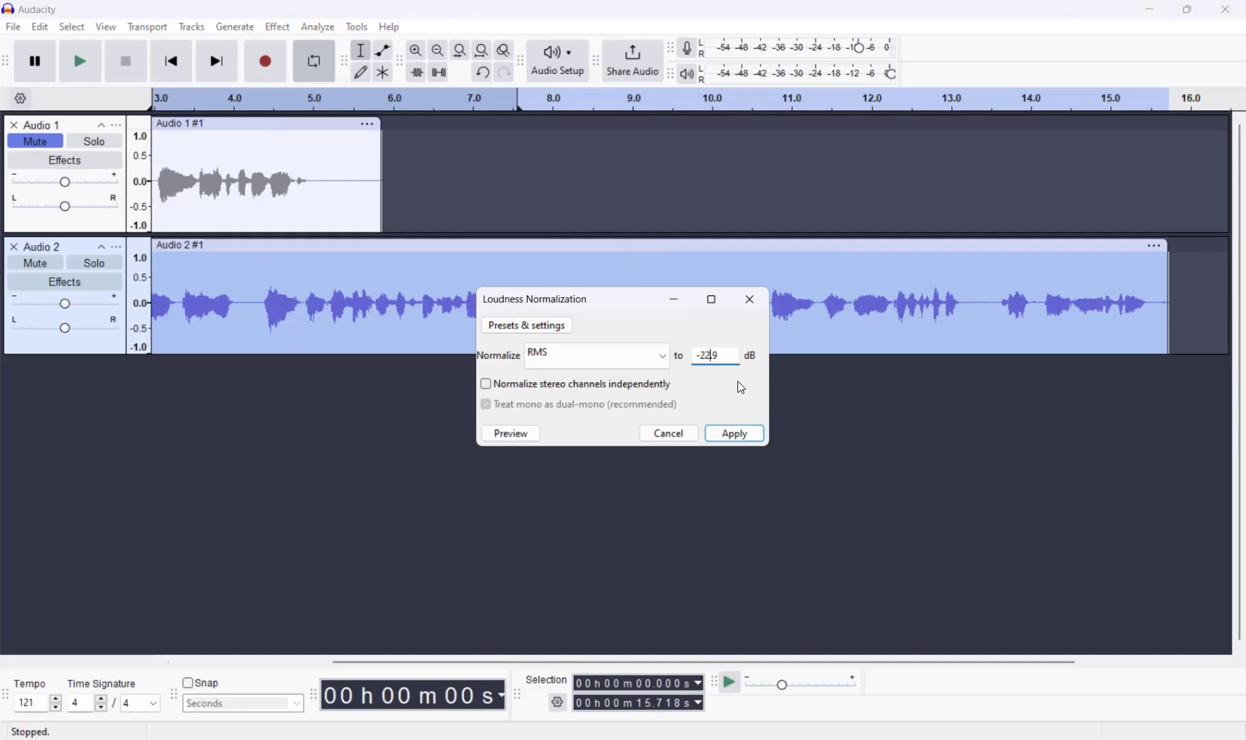
{"action": "left_click", "coordinate": [737, 433]}
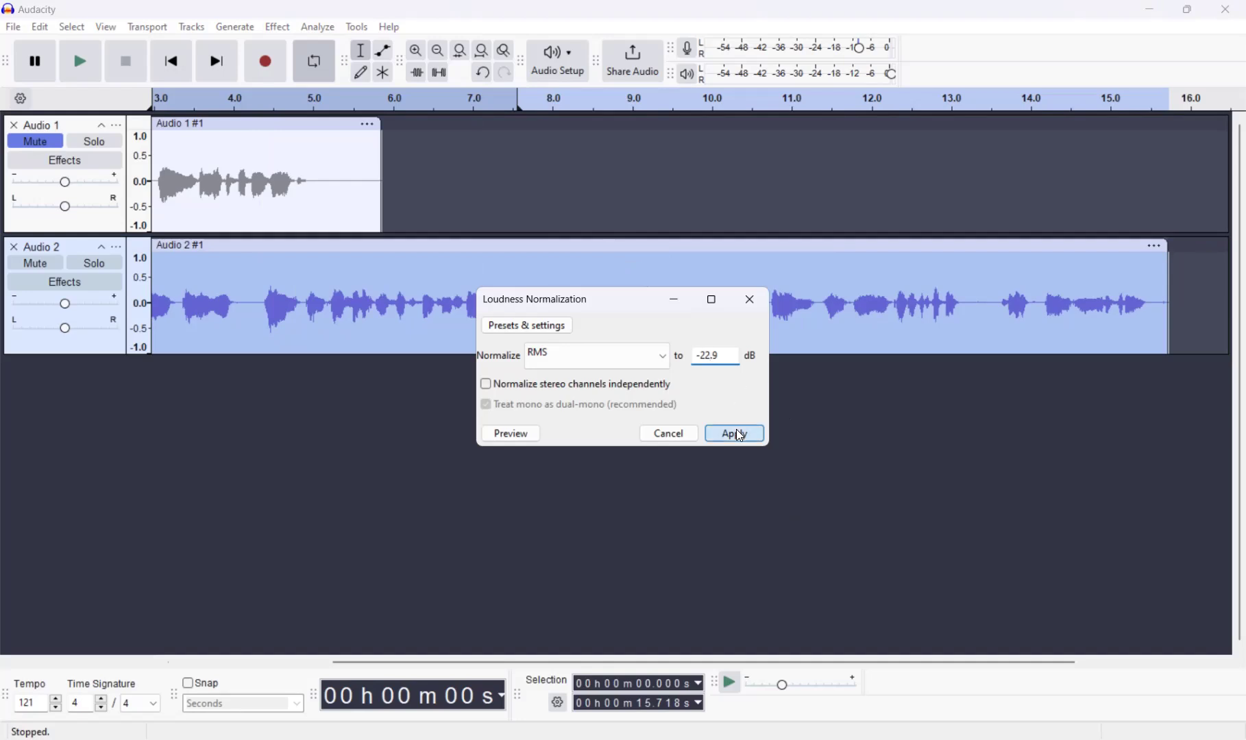
Recheck the loudness-normalized Audio 2 clip with the ACX Check code in the Nyquist Prompt
{"action": "left_click", "coordinate": [367, 33]}
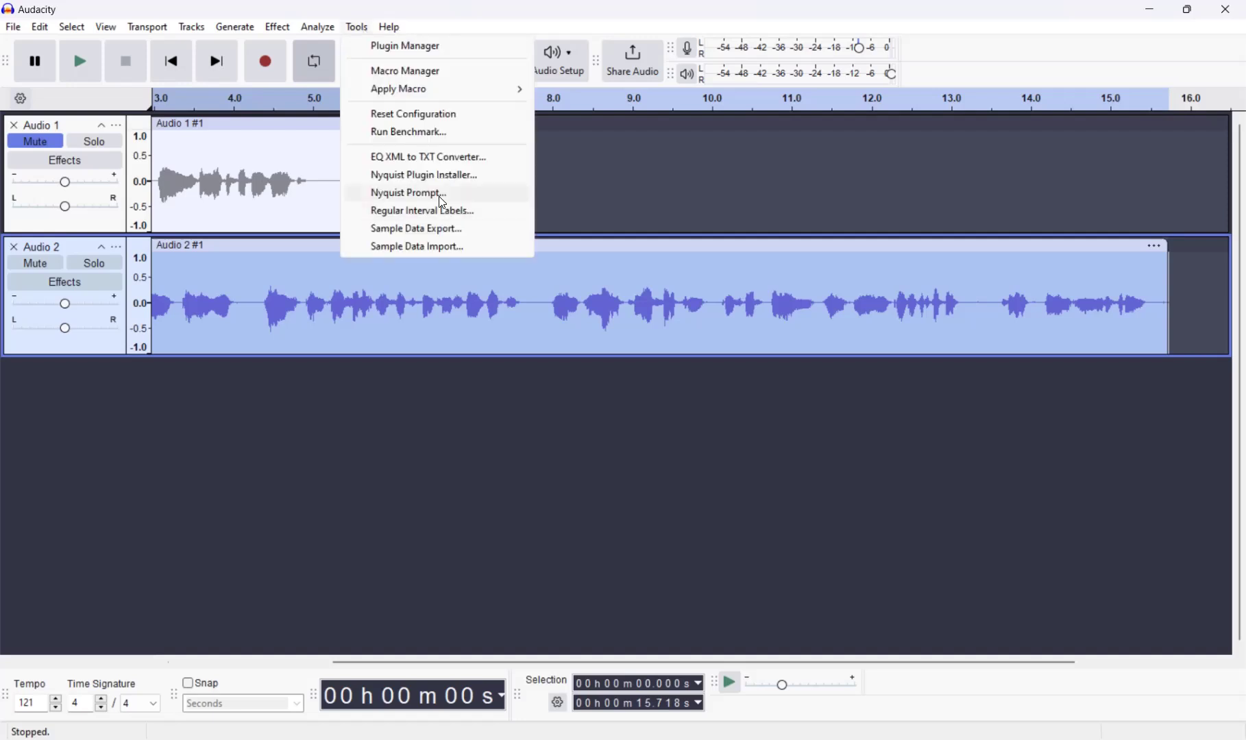
{"action": "left_click", "coordinate": [442, 204]}
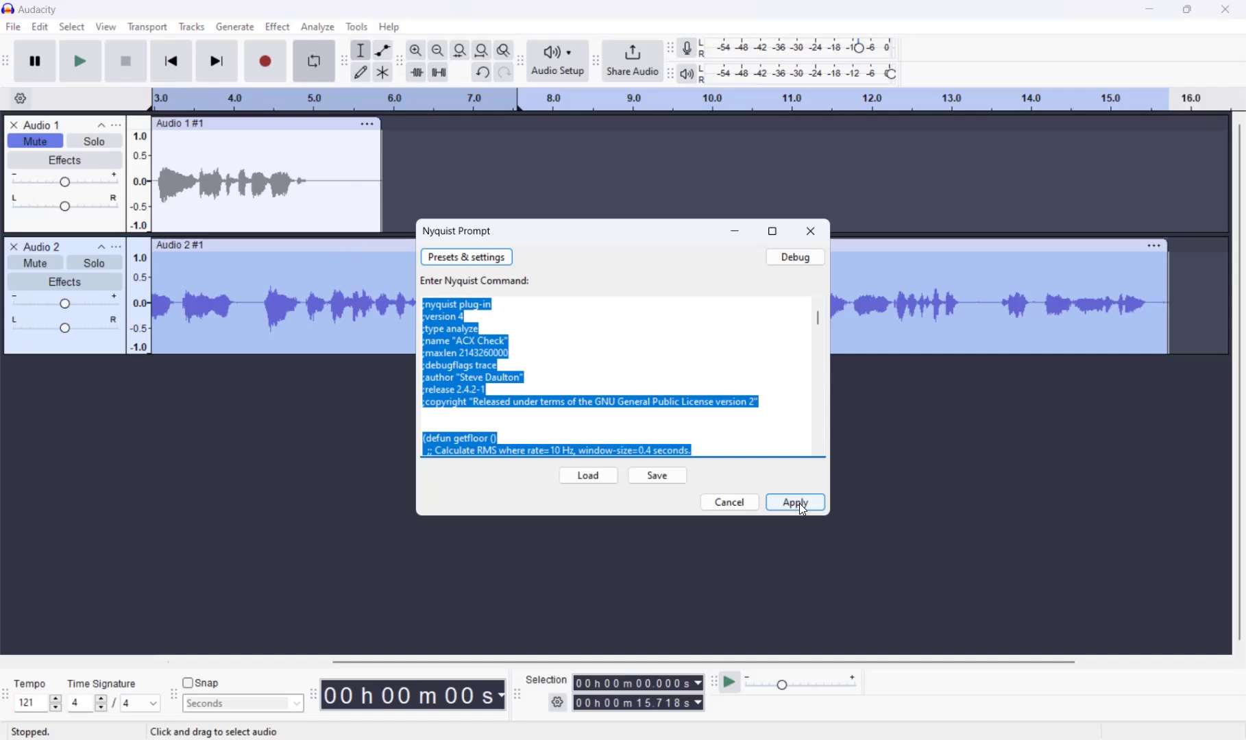
{"action": "left_click", "coordinate": [800, 506]}
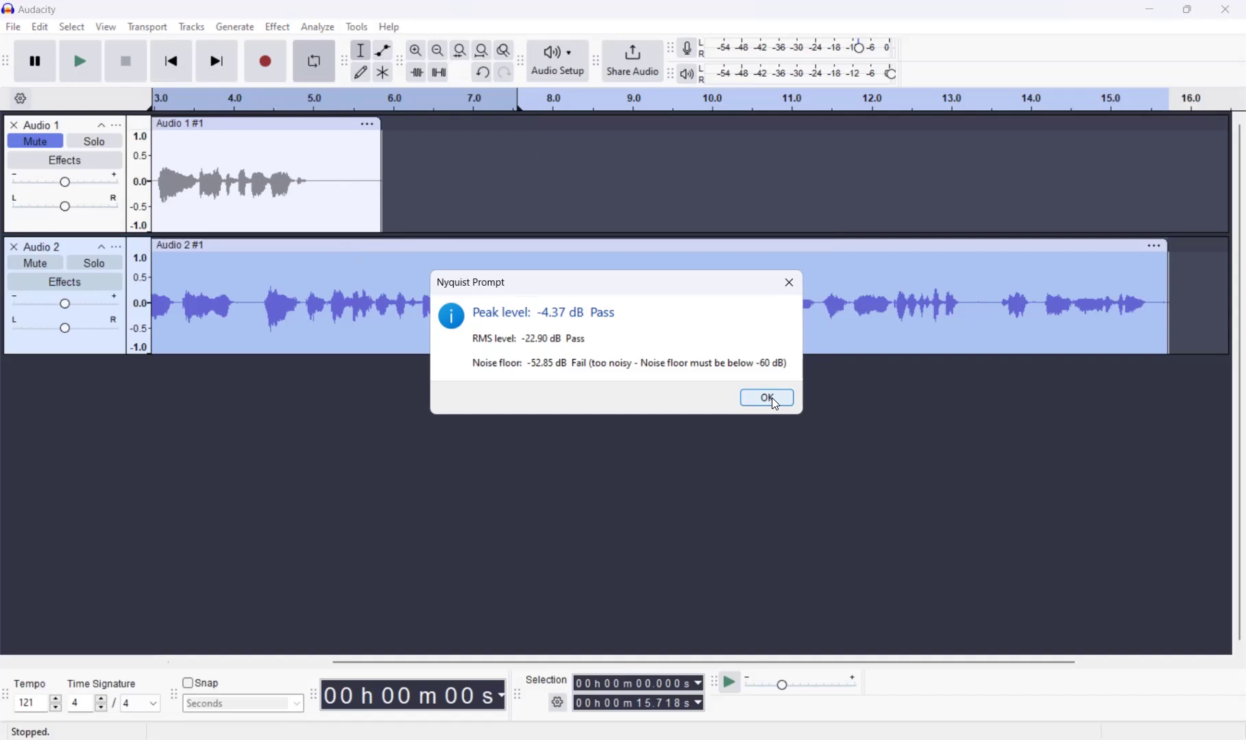
{"action": "left_click", "coordinate": [772, 400]}
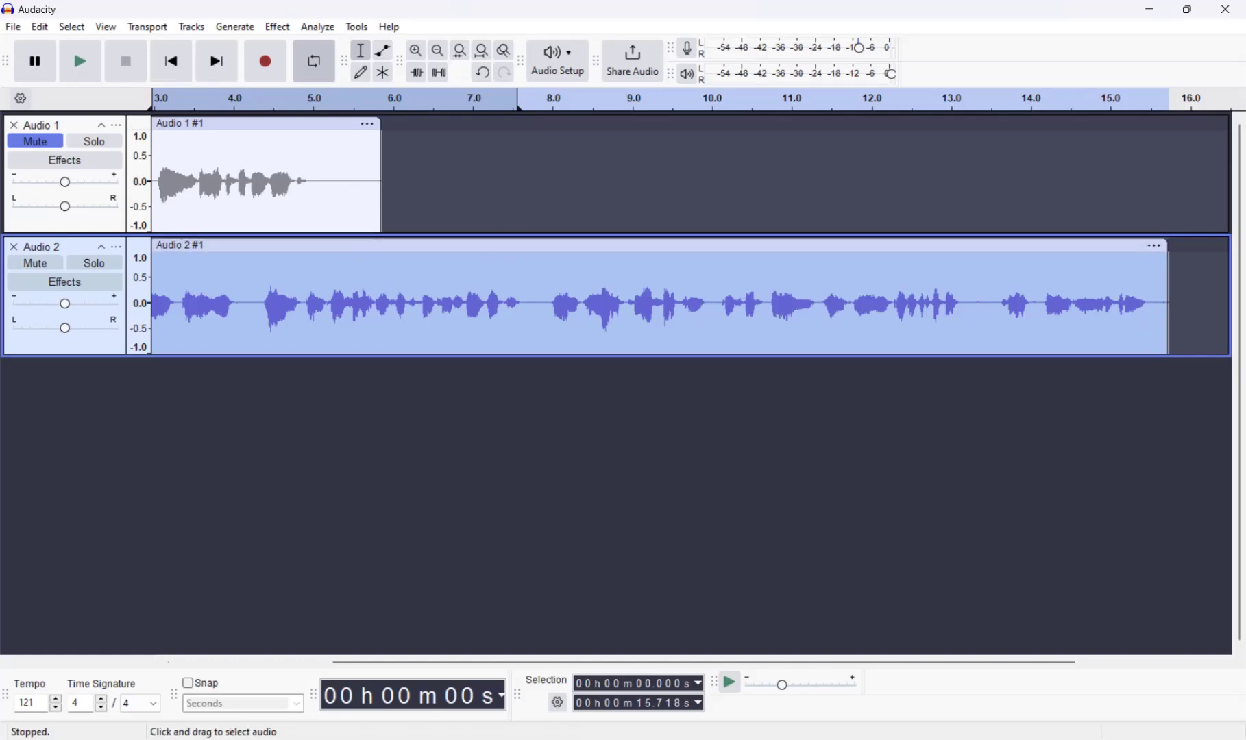
Delete the last 0.2 s of the Audio 2 clip and select a silent gap of about 0.1 s near 14.0 s
{"action": "left_click_drag", "start_coordinate": [1153, 302], "coordinate": [1169, 301]}
{"action": "key", "text": "Delete"}
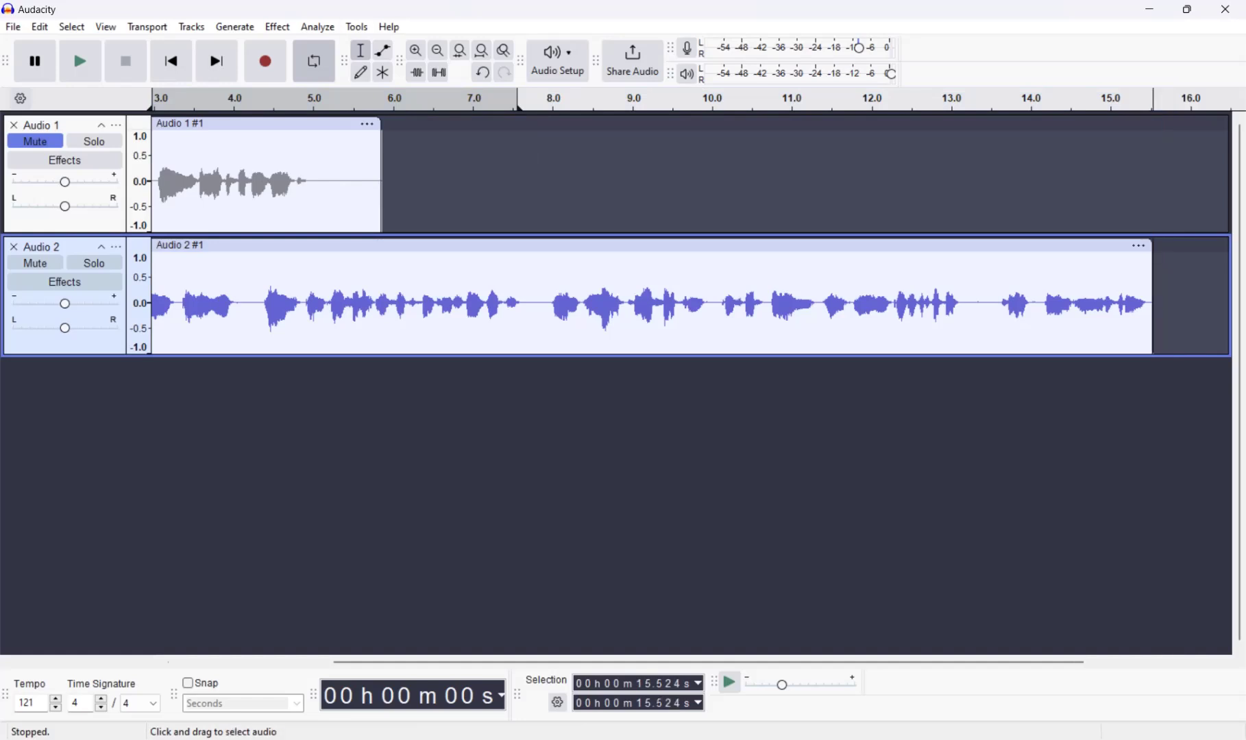
{"action": "left_click_drag", "start_coordinate": [1039, 286], "coordinate": [1032, 288]}
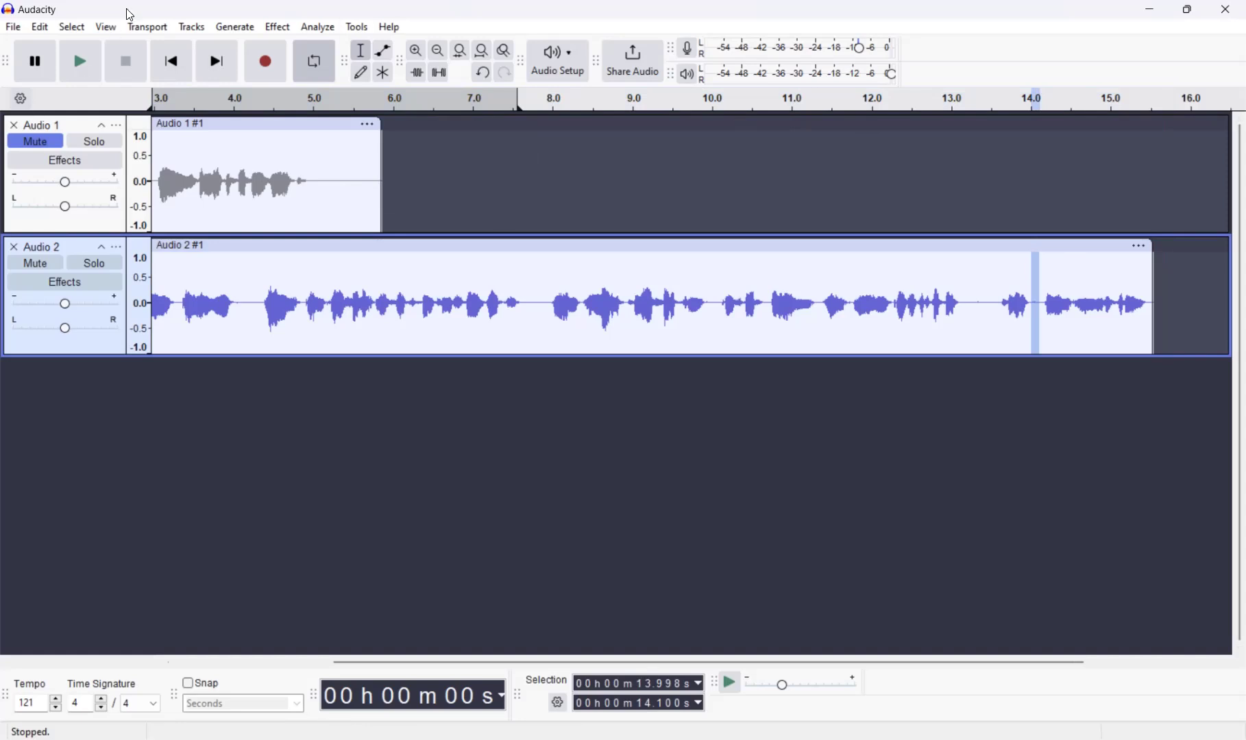
{"action": "left_click", "coordinate": [278, 27]}
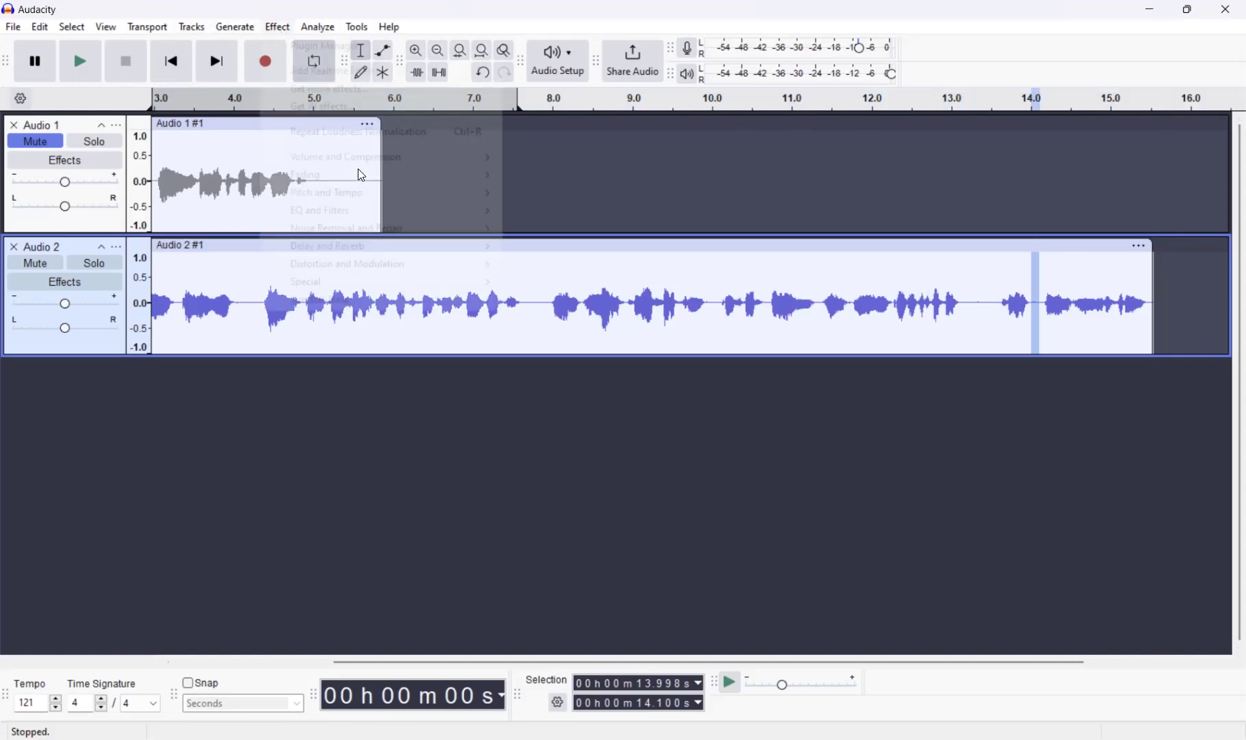
{"action": "mouse_move", "coordinate": [358, 161]}
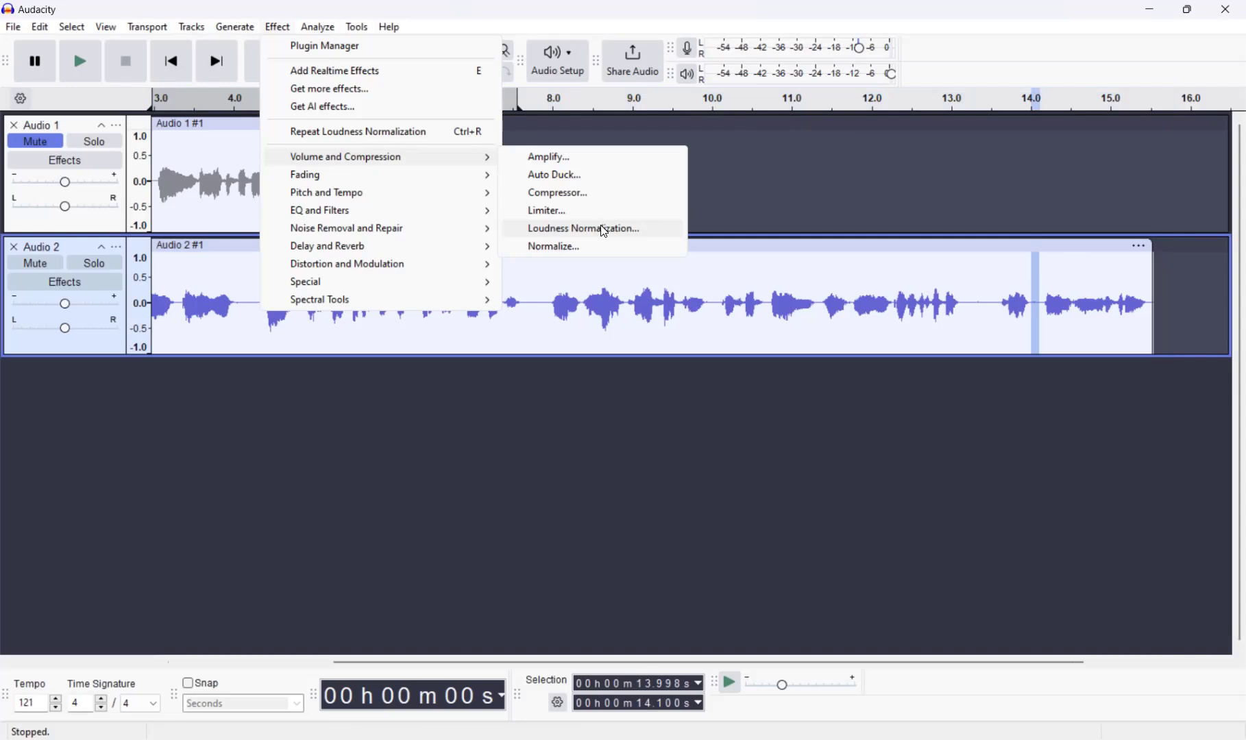
{"action": "left_click", "coordinate": [604, 233]}
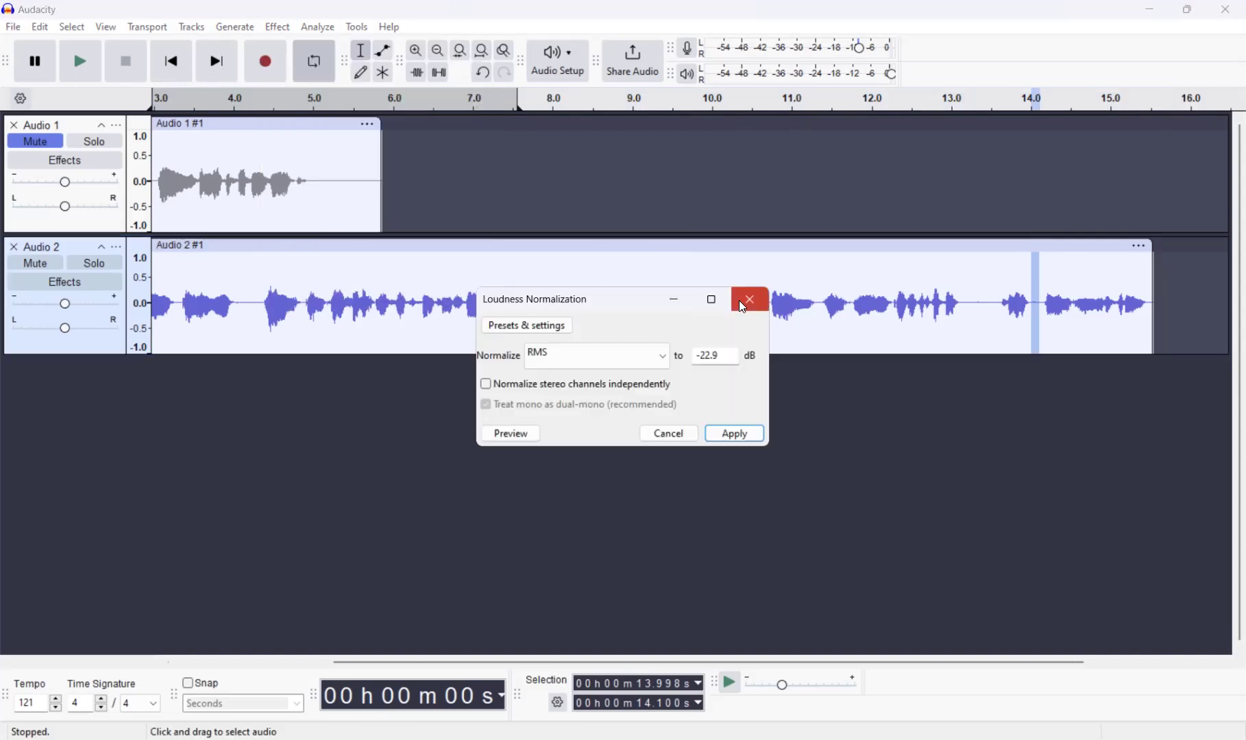
{"action": "left_click", "coordinate": [742, 307]}
Capture a noise profile for Noise Reduction from the selected silent gap near 14.0 s
{"action": "left_click", "coordinate": [274, 26]}
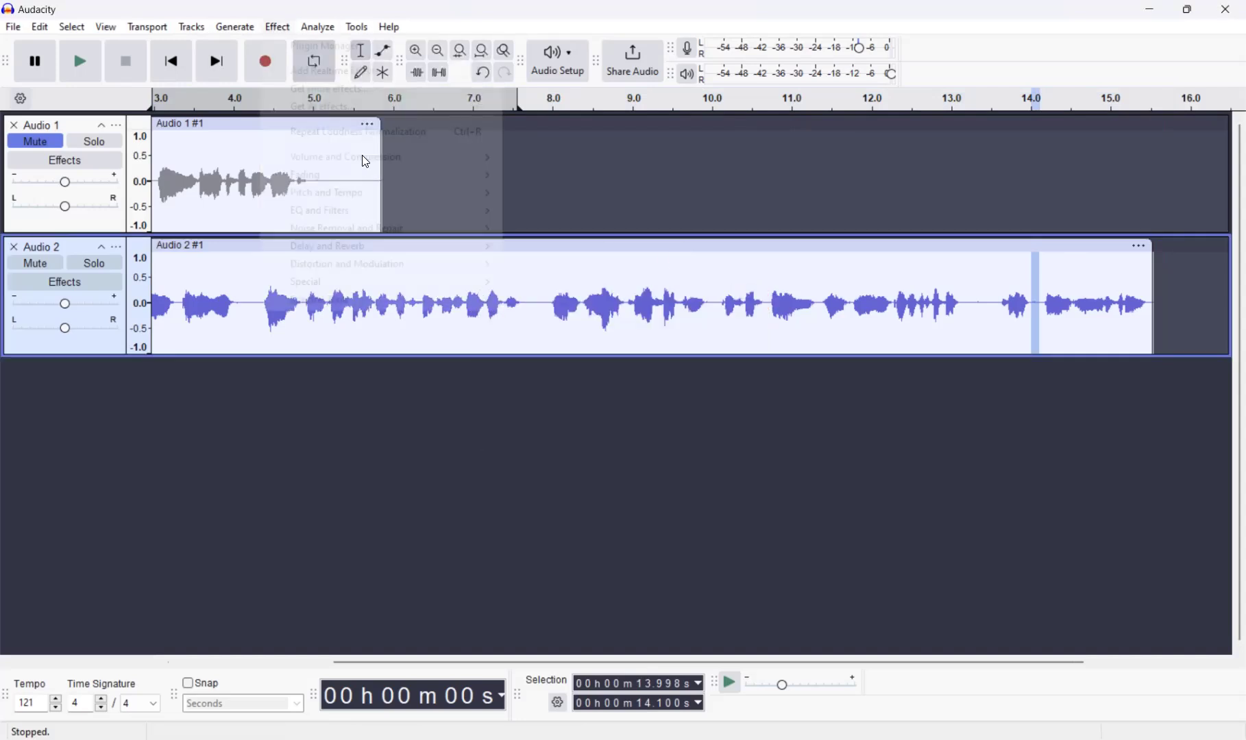
{"action": "mouse_move", "coordinate": [365, 162]}
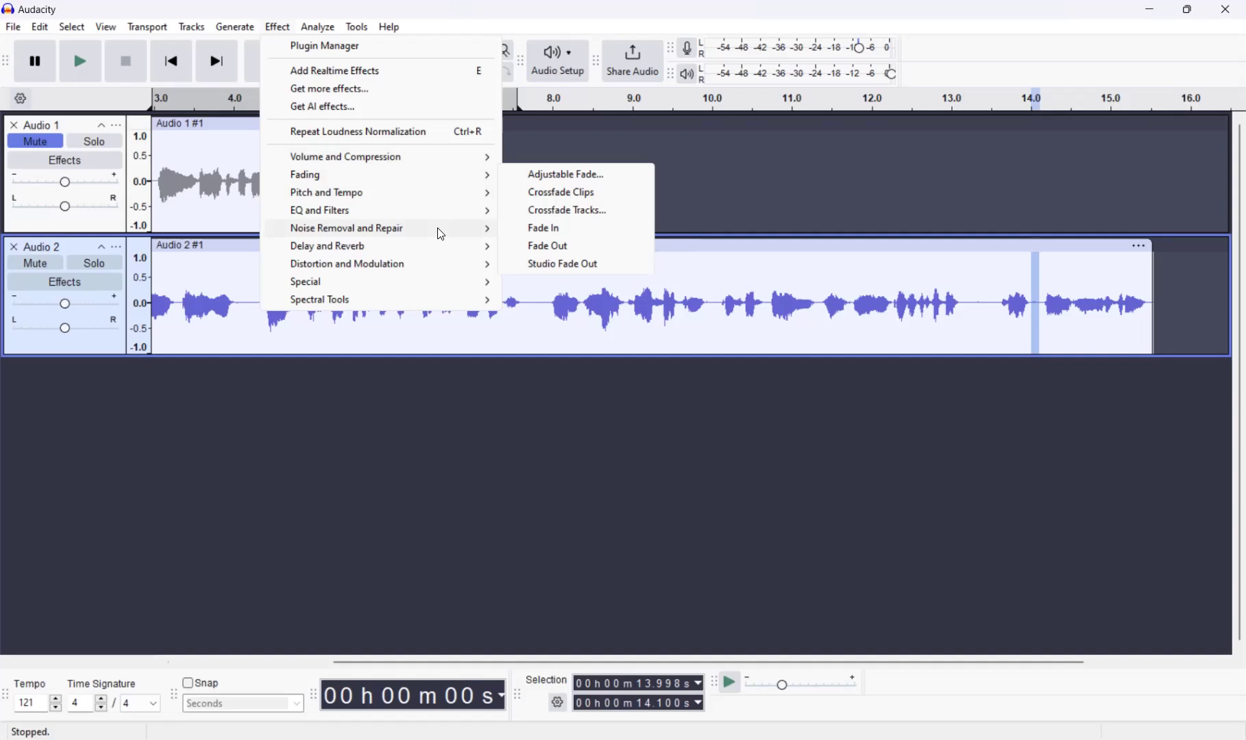
{"action": "mouse_move", "coordinate": [440, 234]}
{"action": "left_click", "coordinate": [606, 281]}
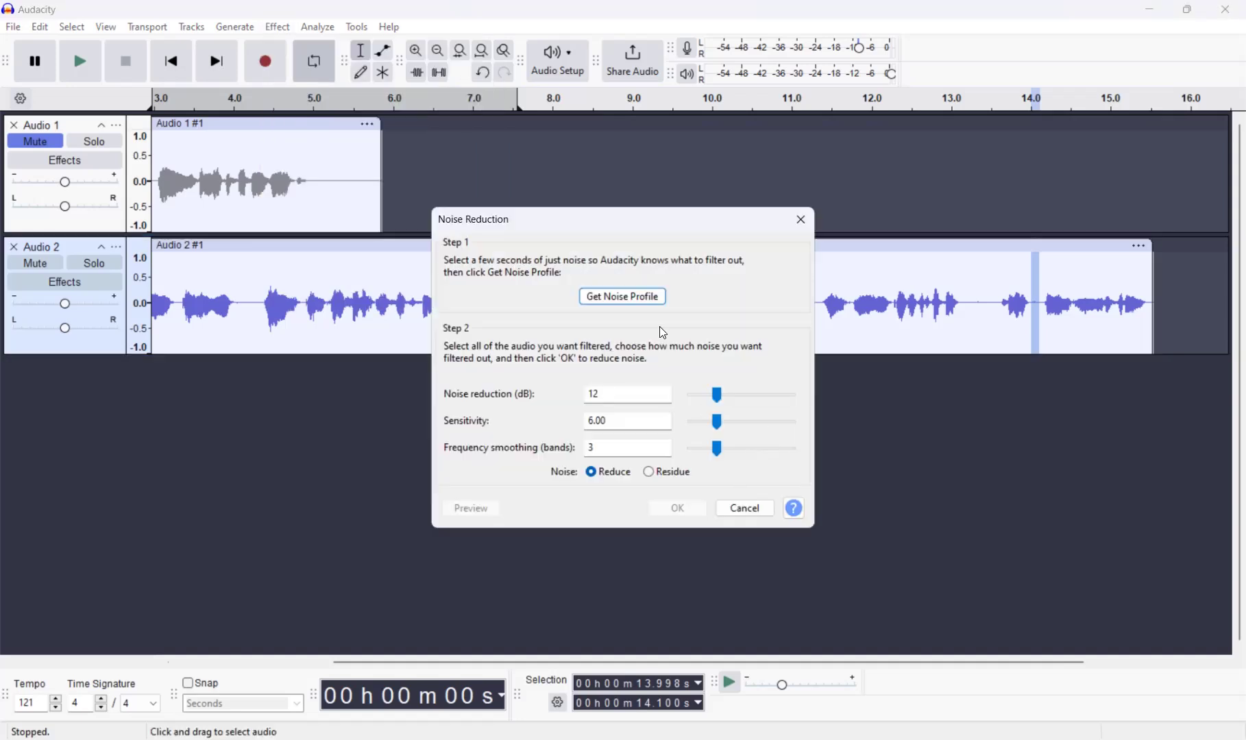
{"action": "left_click", "coordinate": [649, 297]}
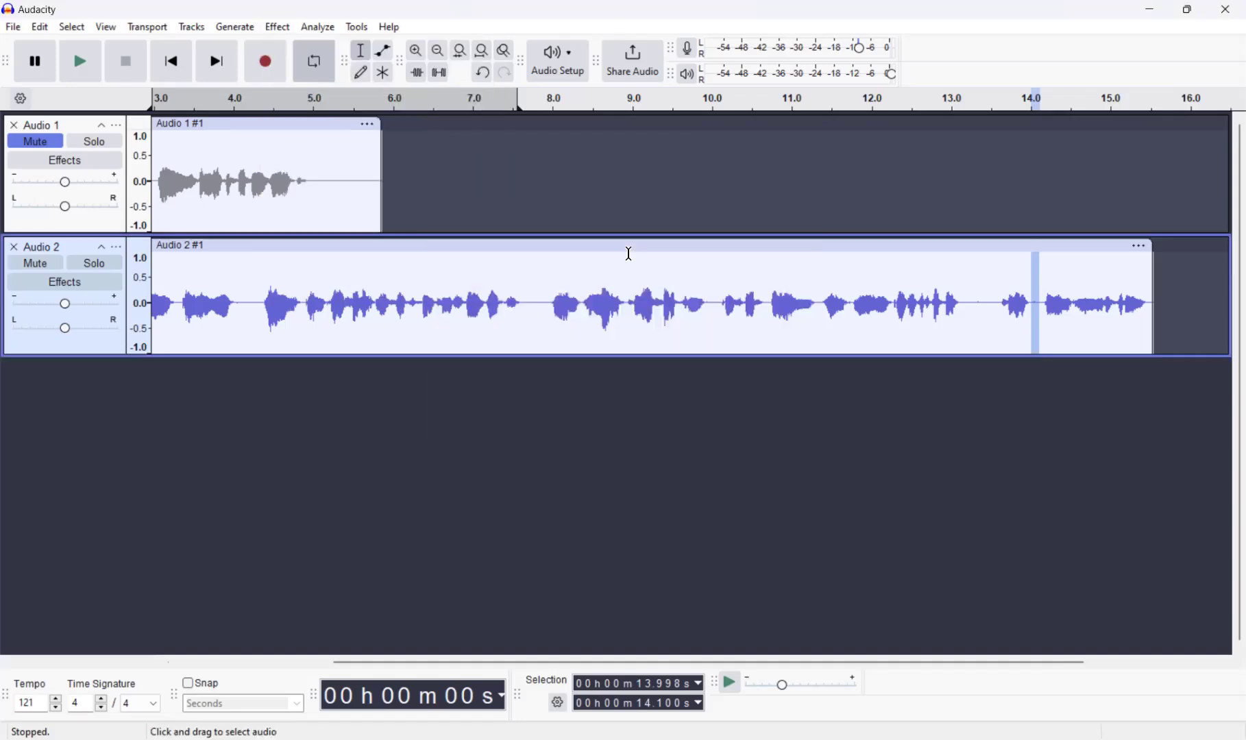
Select the whole Audio 2 clip and undo the last noise reduction
{"action": "left_click", "coordinate": [629, 242]}
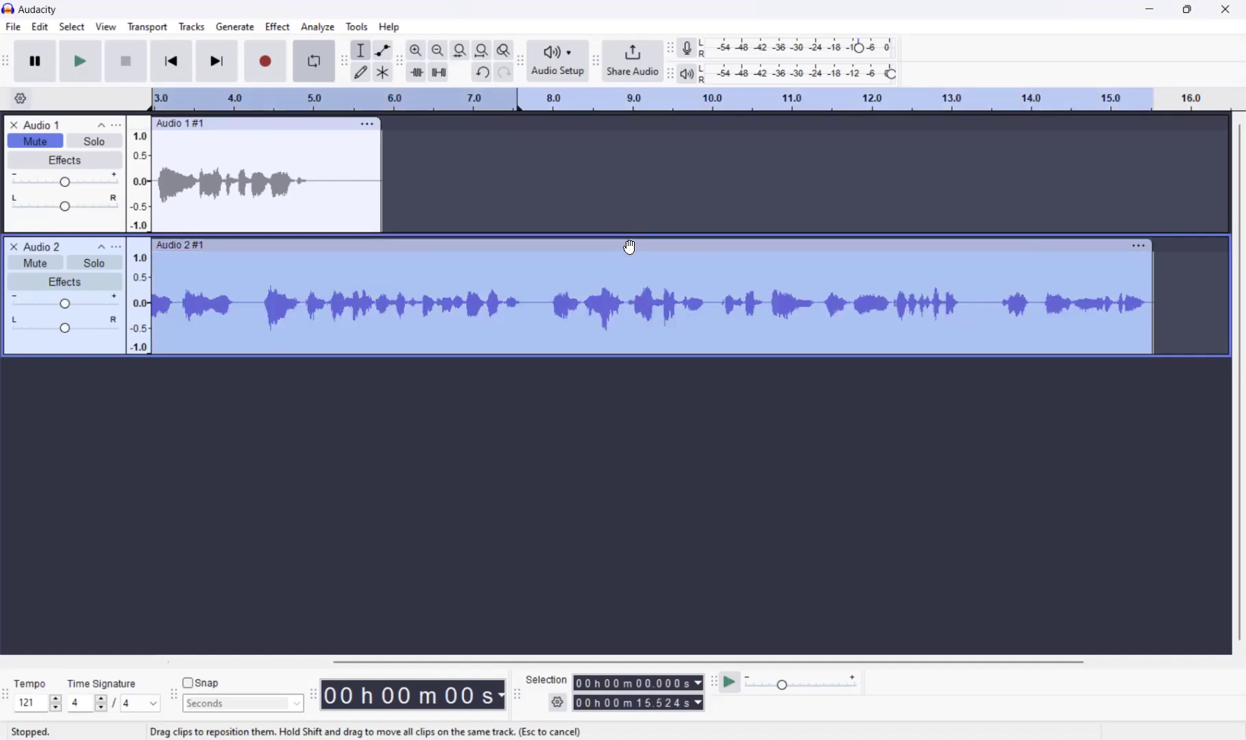
{"action": "left_click", "coordinate": [482, 78]}
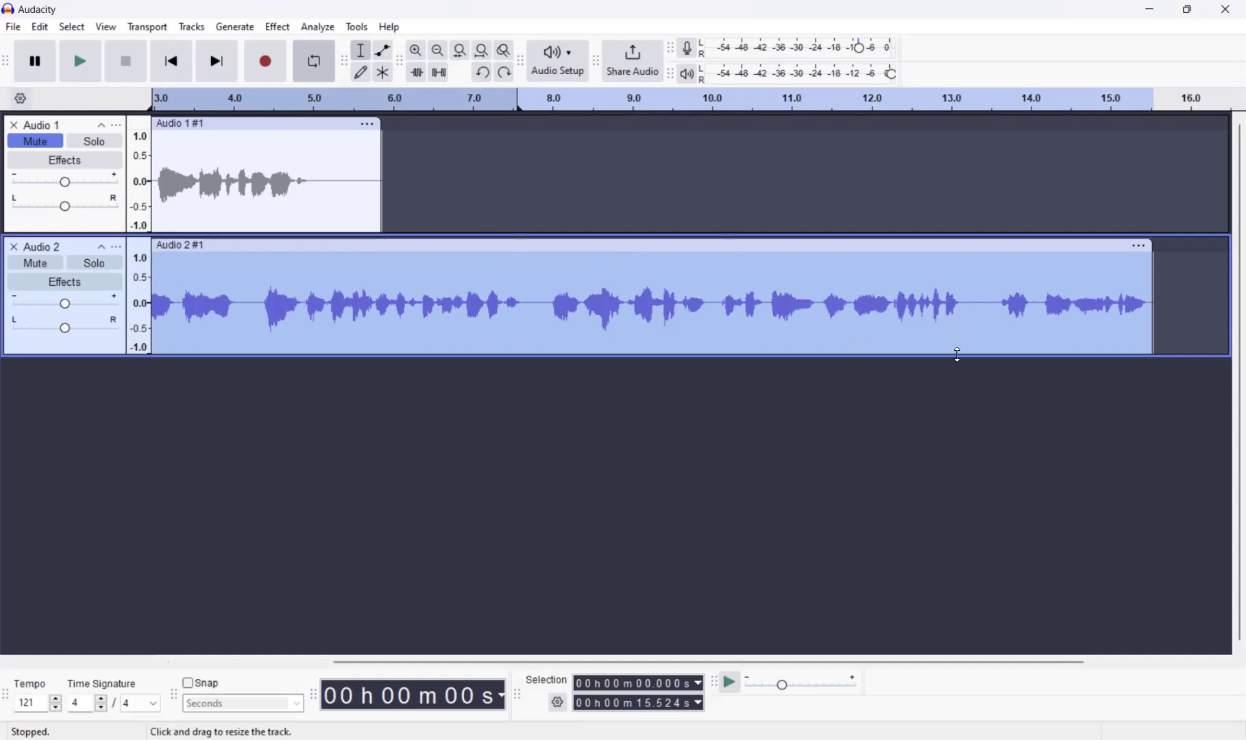
Select the silence from about 13.998 s to 14.090 s on Audio 2 and capture it as the noise profile
{"action": "left_click_drag", "start_coordinate": [975, 289], "coordinate": [1037, 288]}
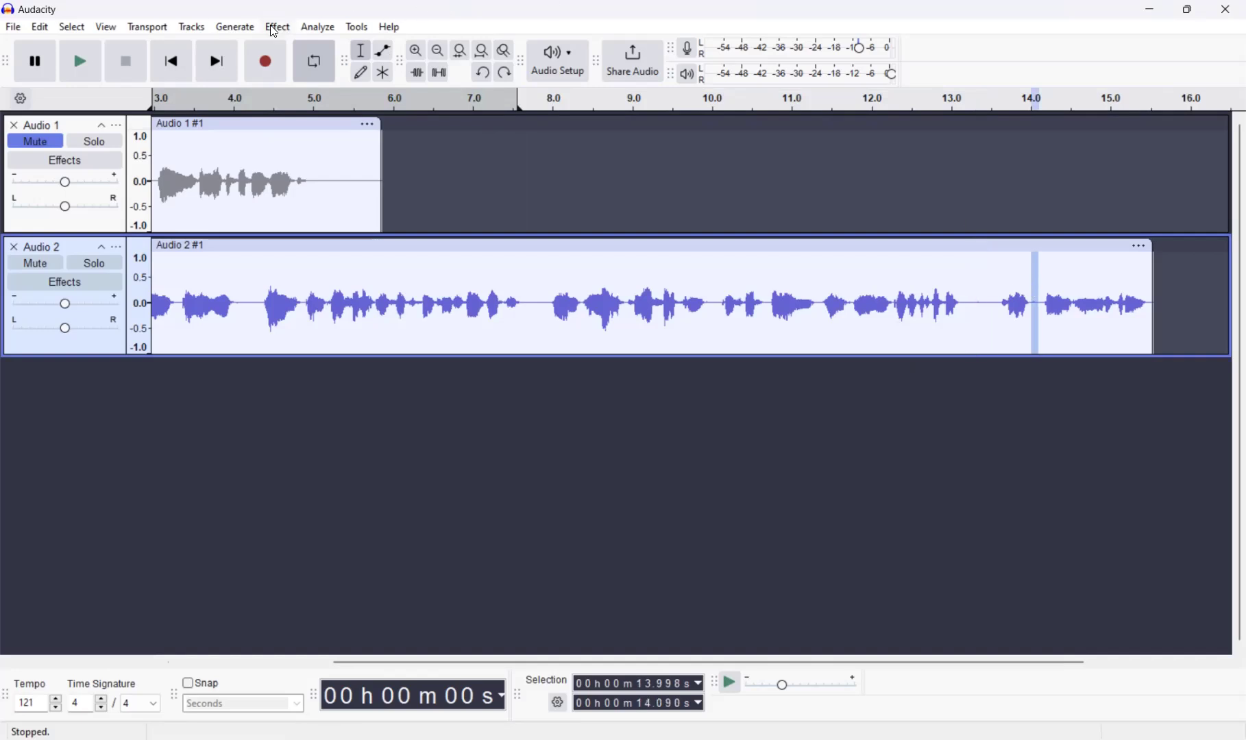
{"action": "left_click", "coordinate": [275, 28]}
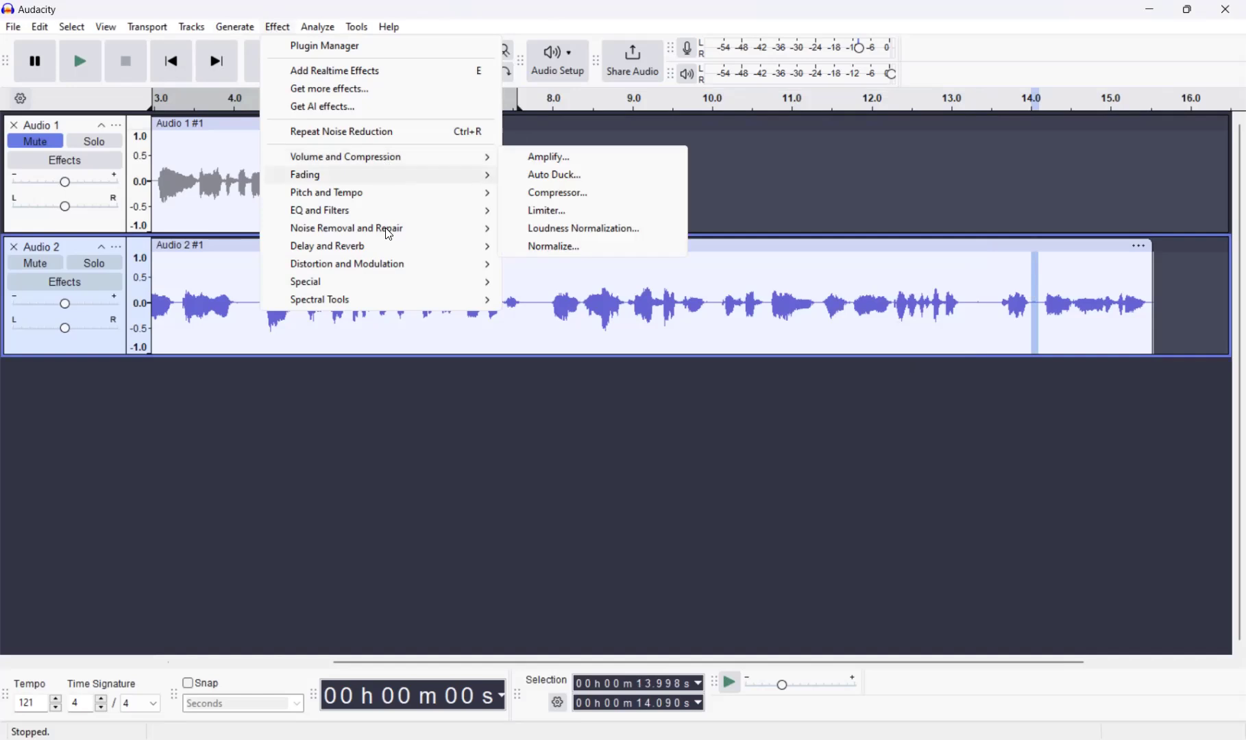
{"action": "mouse_move", "coordinate": [388, 234]}
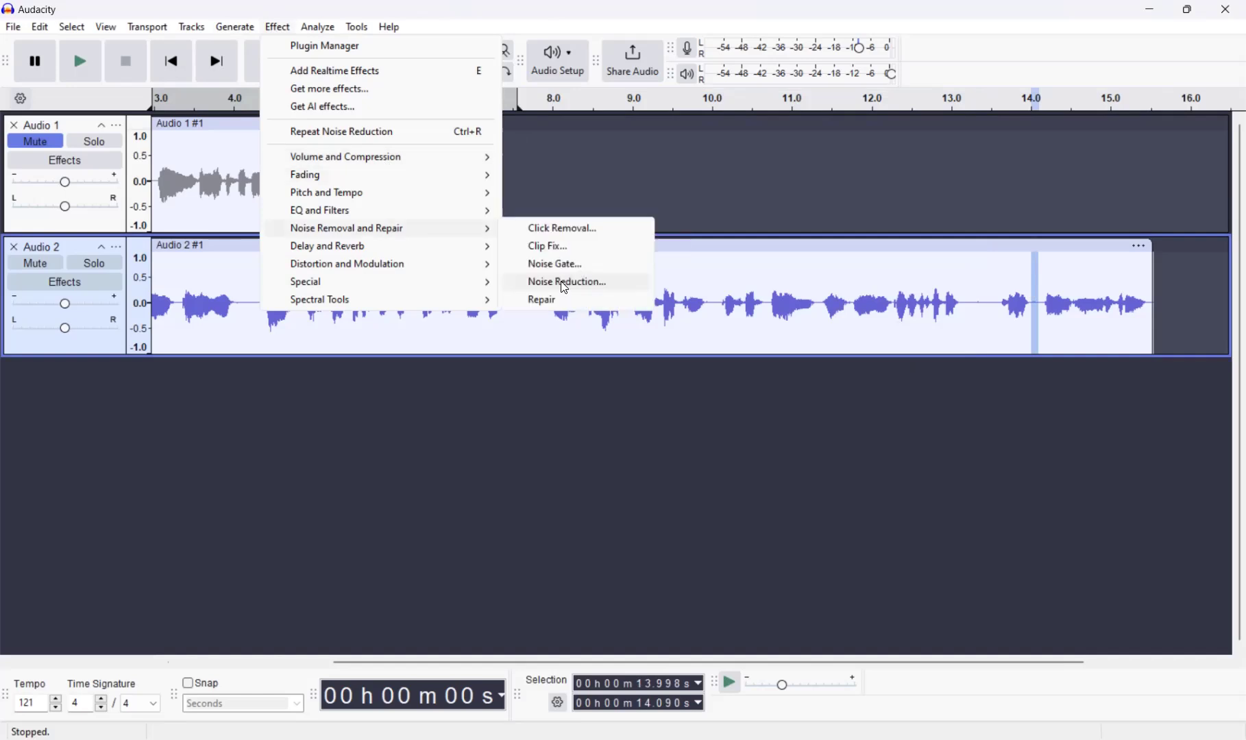
{"action": "left_click", "coordinate": [563, 282]}
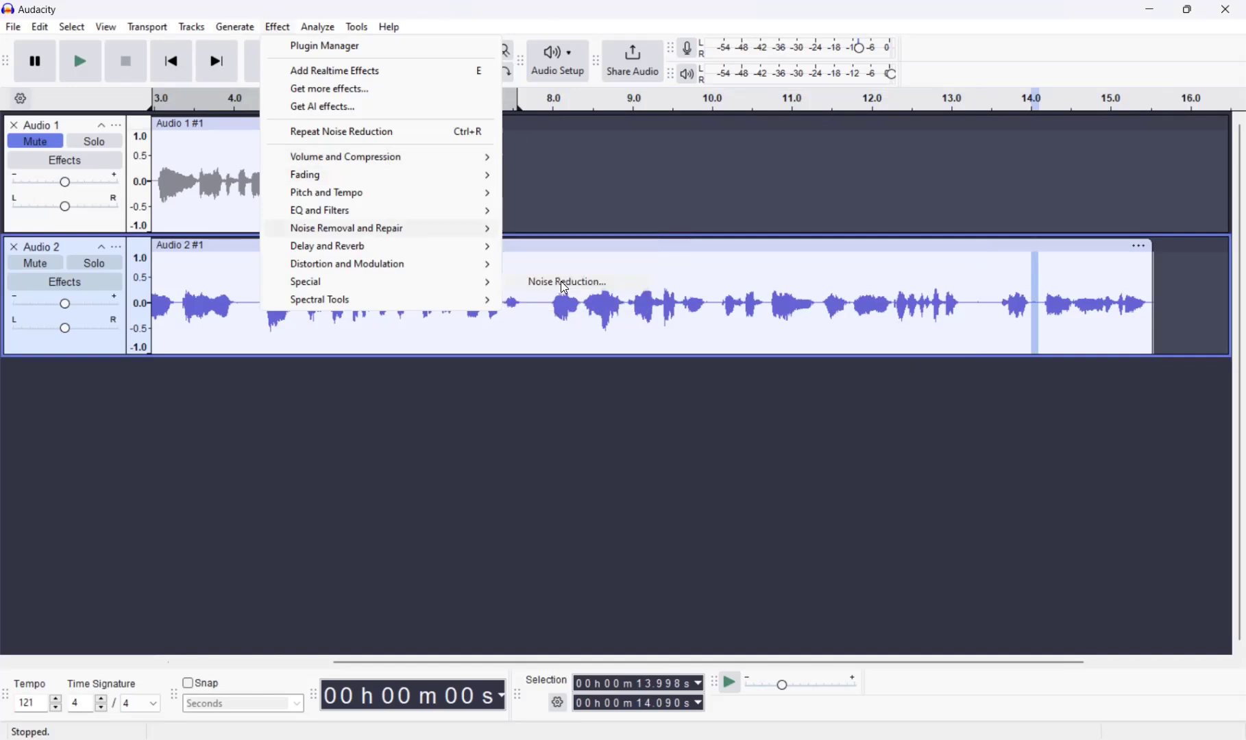
{"action": "left_click", "coordinate": [623, 296]}
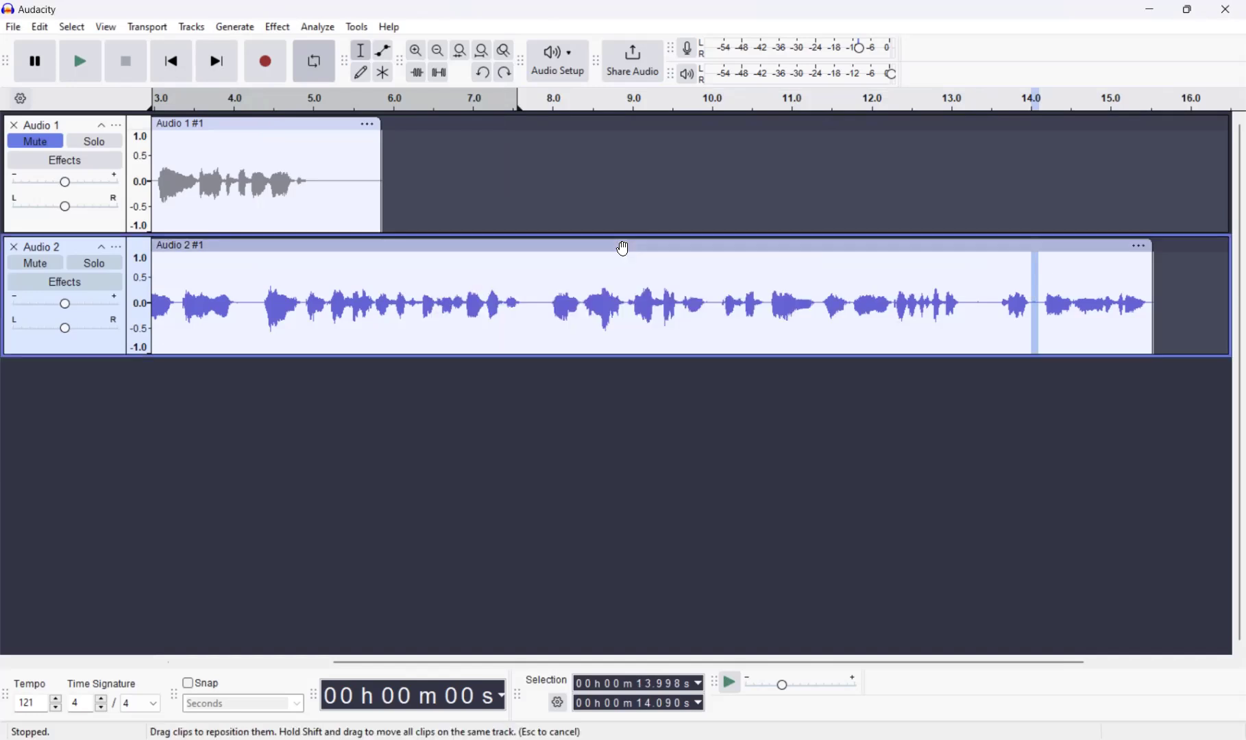
Apply Noise Reduction to the whole Audio 2 clip with 12 dB reduction, sensitivity 6.00 and 3 frequency smoothing bands
{"action": "left_click", "coordinate": [623, 248]}
{"action": "left_click", "coordinate": [278, 28]}
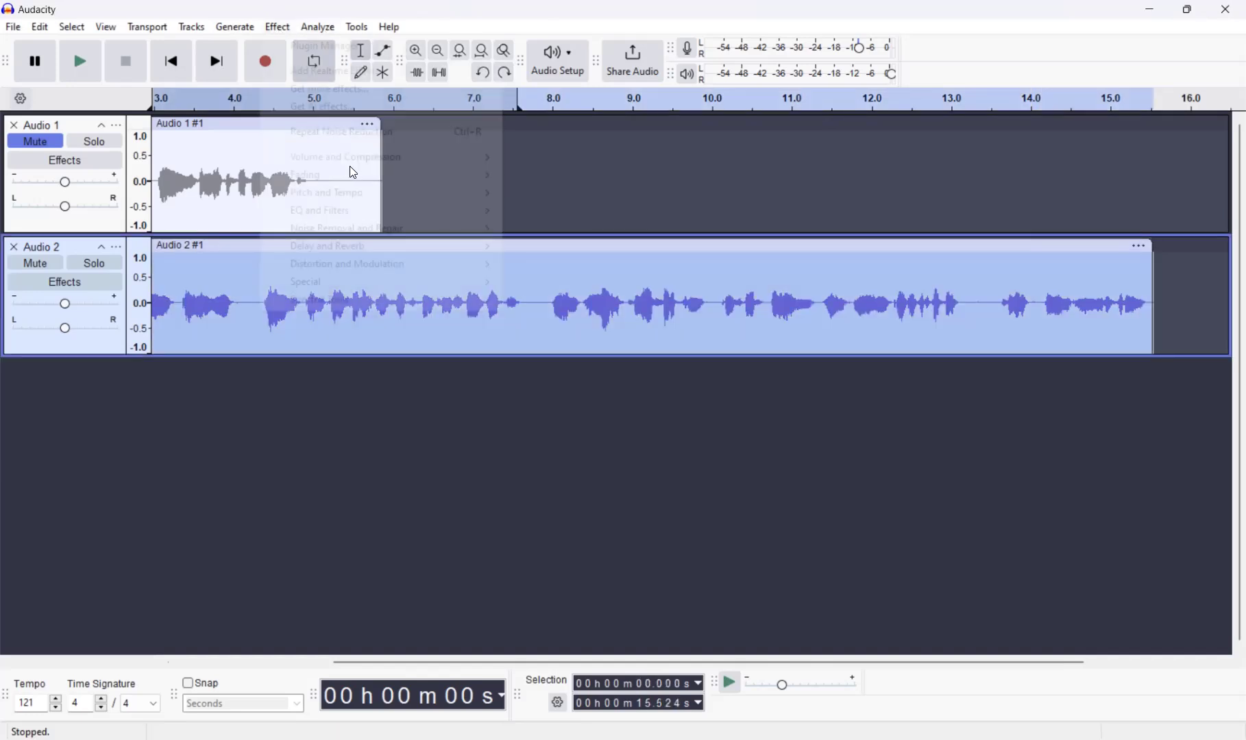
{"action": "mouse_move", "coordinate": [388, 236]}
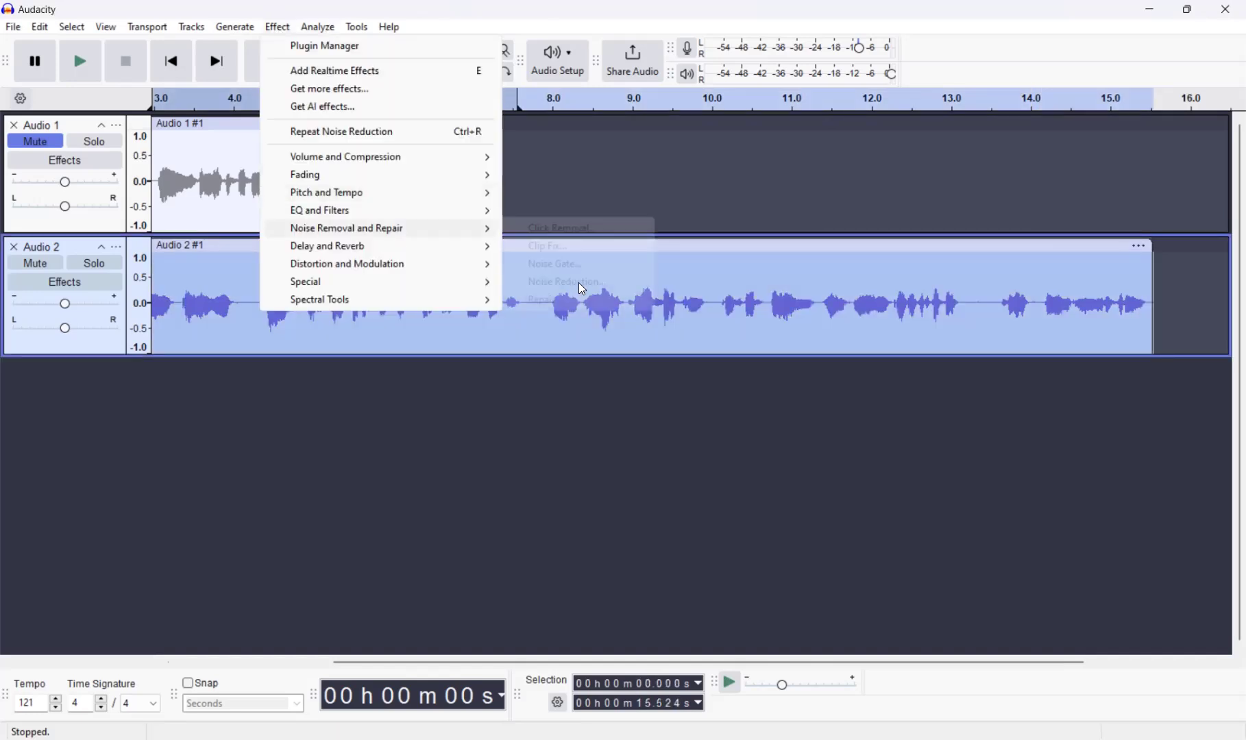
{"action": "left_click", "coordinate": [578, 282]}
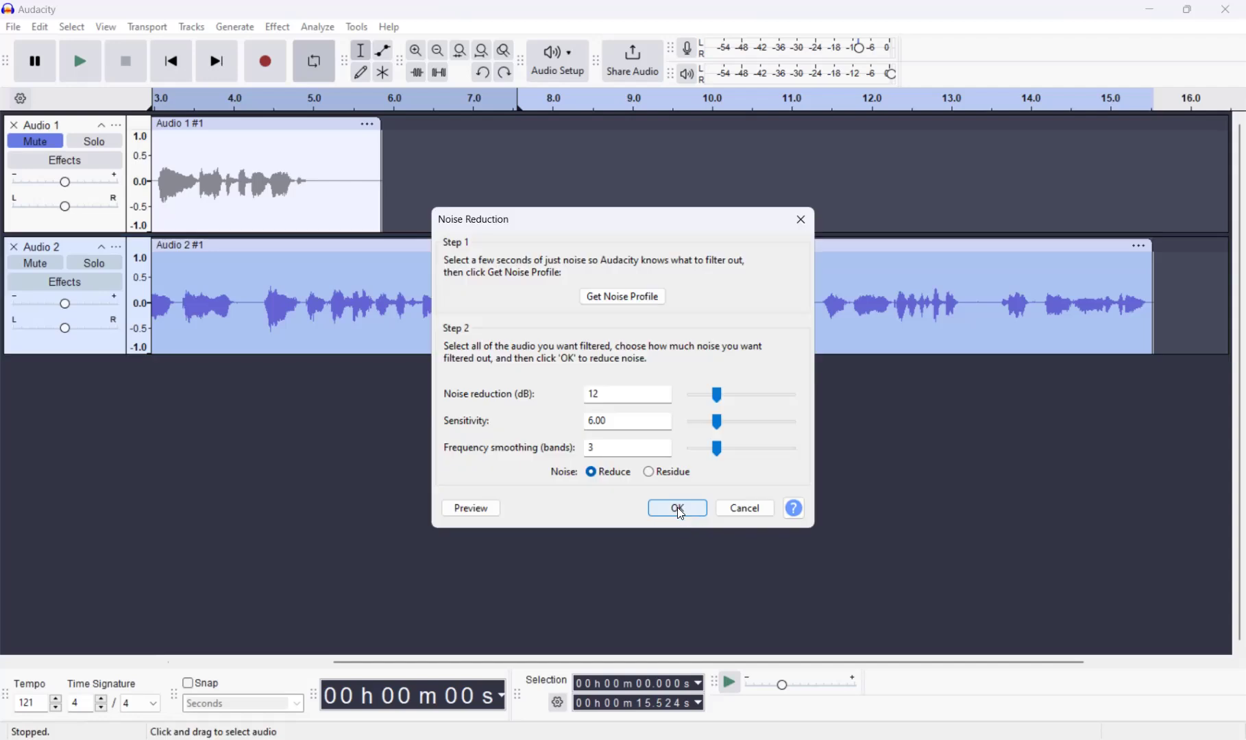
{"action": "left_click", "coordinate": [678, 507]}
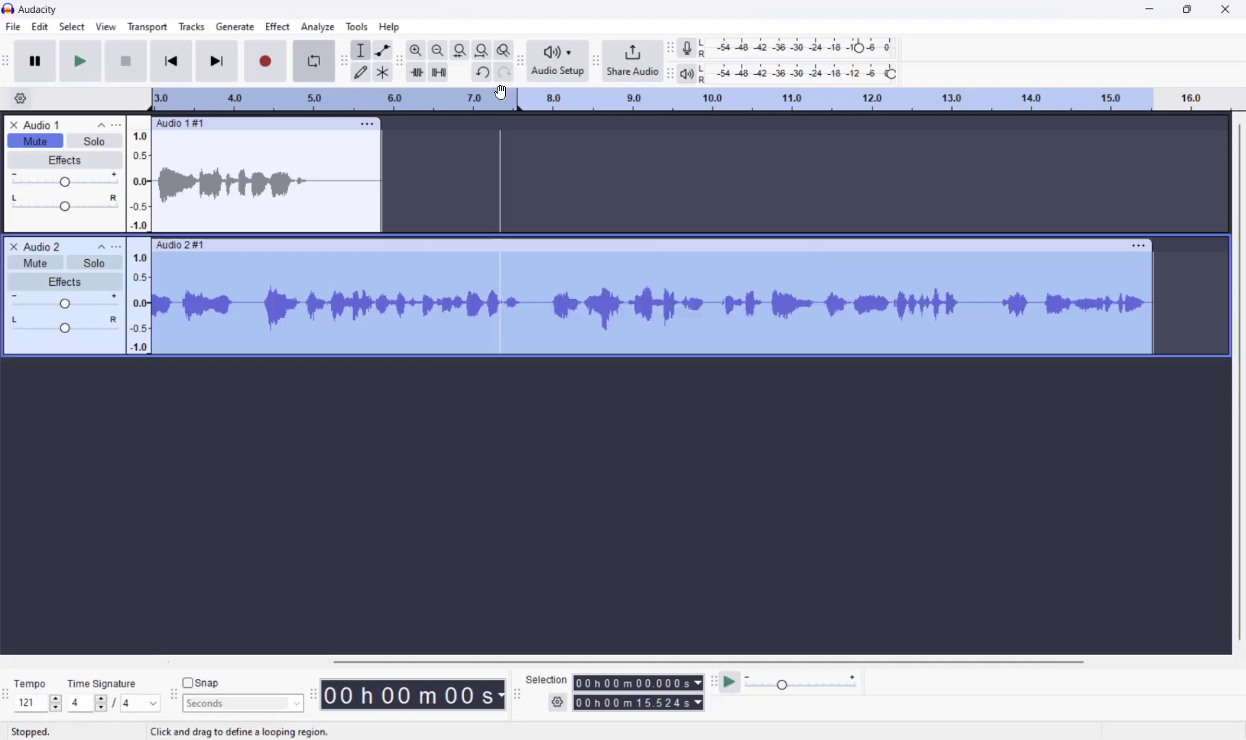
{"action": "left_click", "coordinate": [357, 28]}
{"action": "left_click", "coordinate": [451, 202]}
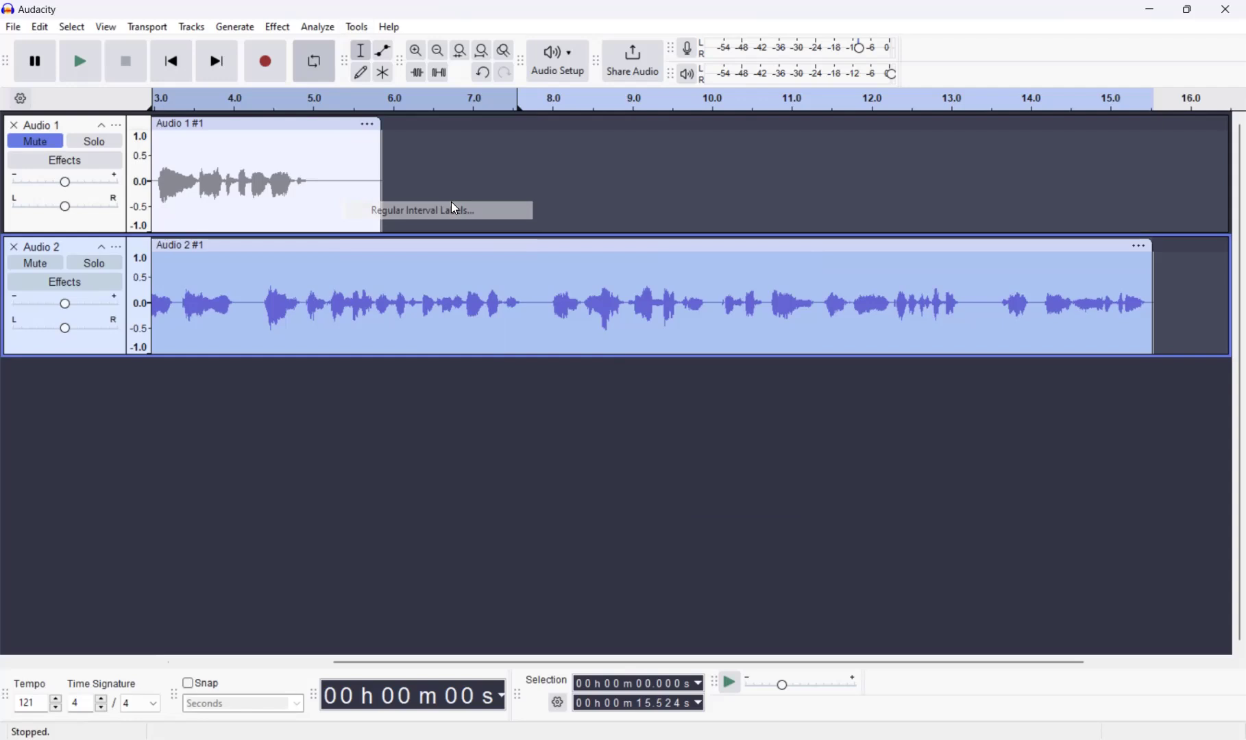
{"action": "left_click", "coordinate": [817, 205]}
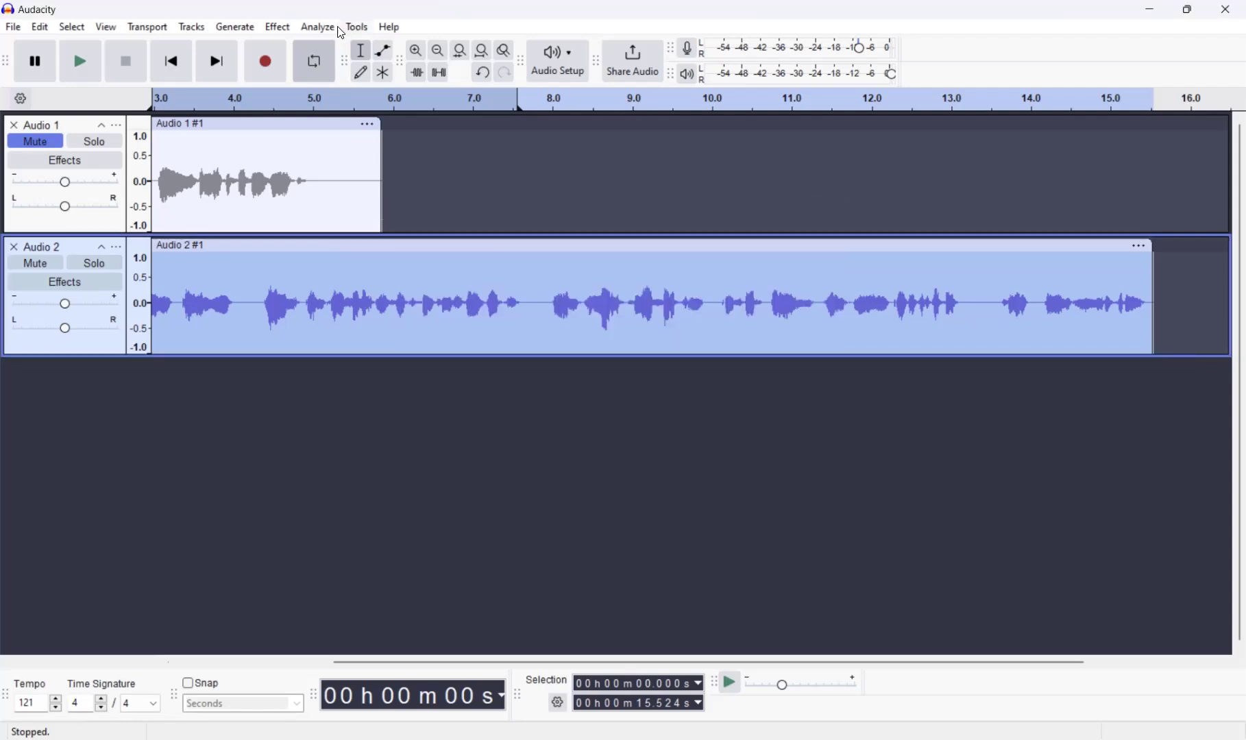
Run the ACX check on the noise-reduced Audio 2 clip through the Nyquist Prompt and dismiss the report
{"action": "left_click", "coordinate": [277, 27]}
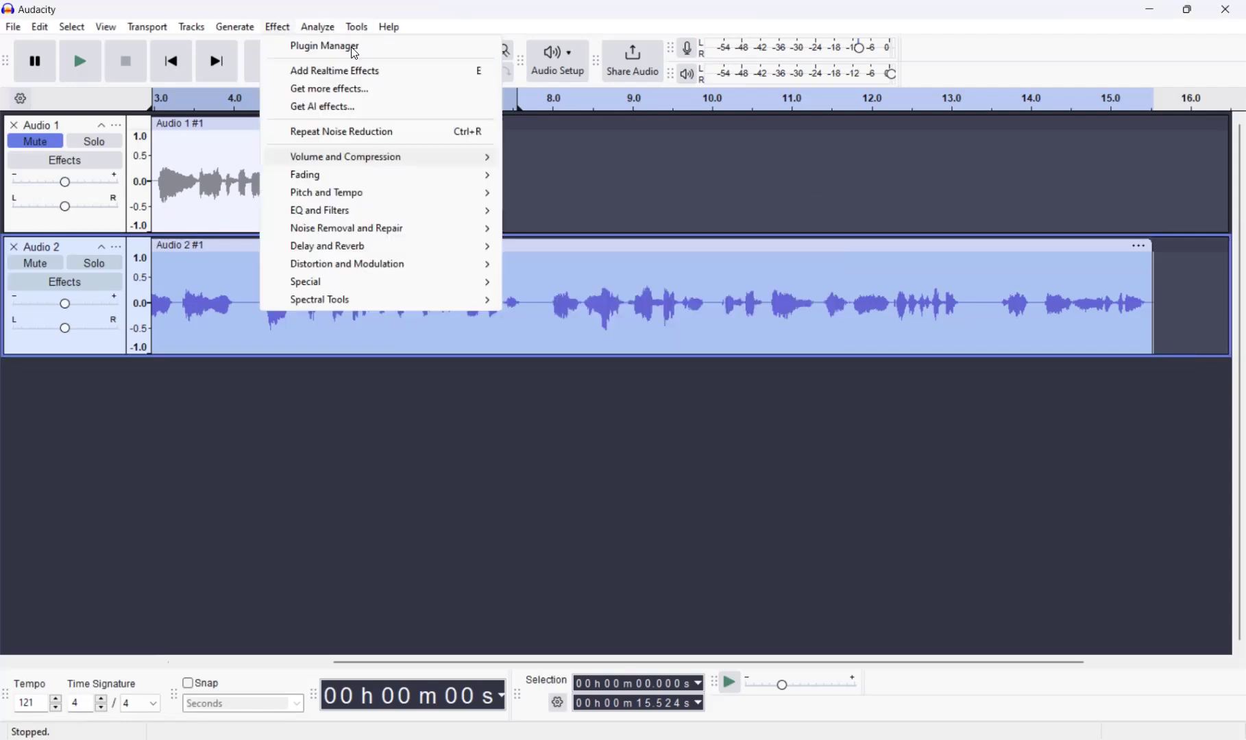
{"action": "mouse_move", "coordinate": [357, 27]}
{"action": "left_click", "coordinate": [442, 193]}
{"action": "left_click", "coordinate": [794, 503]}
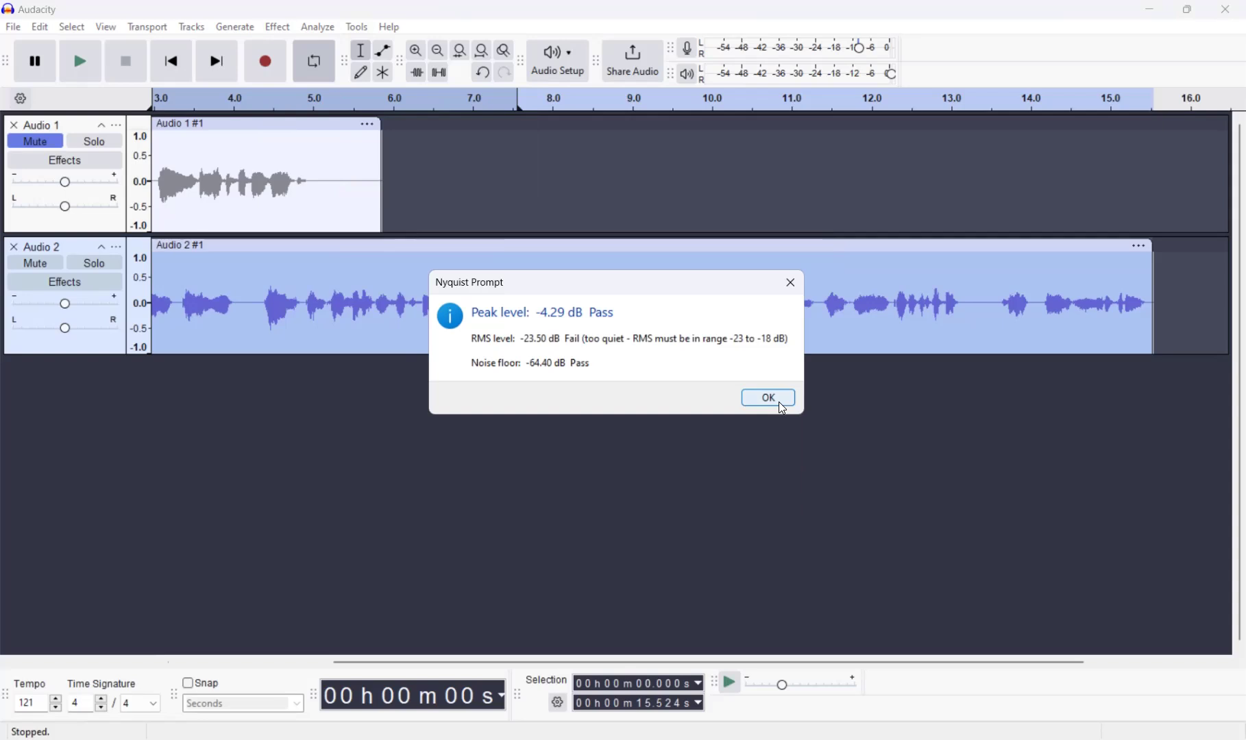
{"action": "left_click", "coordinate": [782, 407]}
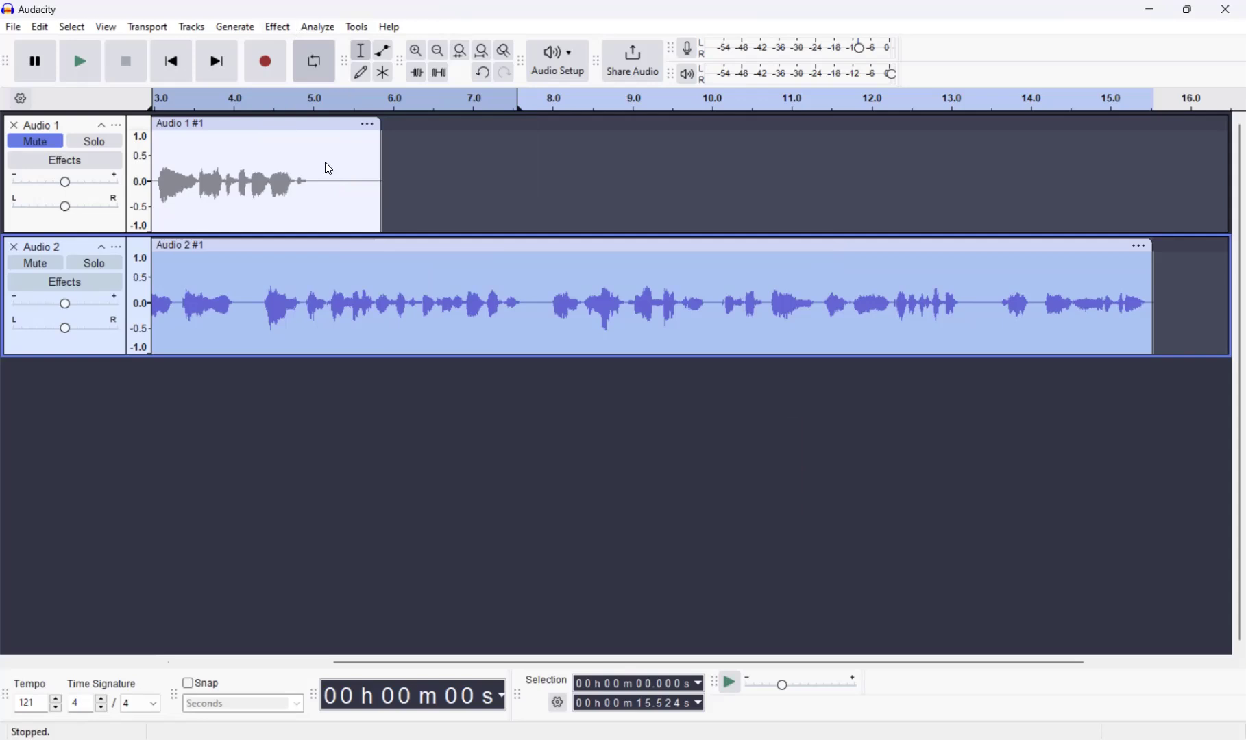
Apply Loudness Normalization to the selected Audio 2 clip, normalizing RMS to -22.9 dB
{"action": "key", "text": "alt+c"}
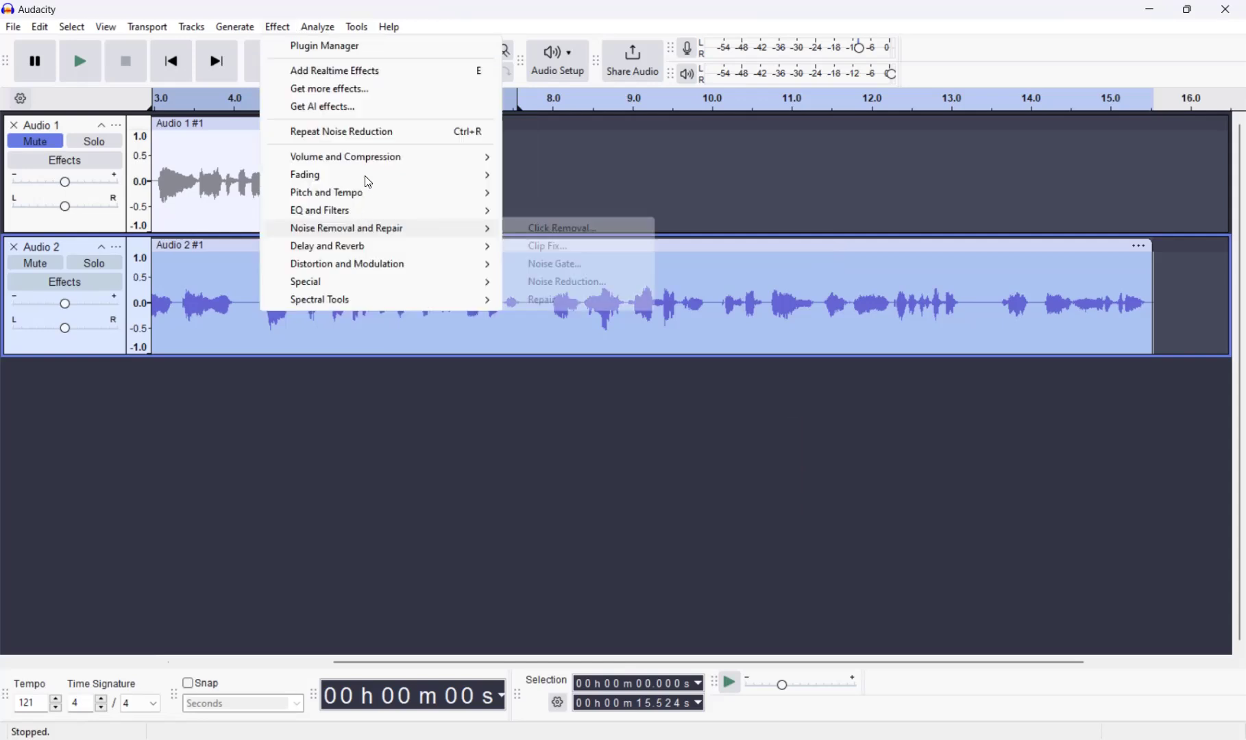
{"action": "mouse_move", "coordinate": [368, 162]}
{"action": "left_click", "coordinate": [574, 226]}
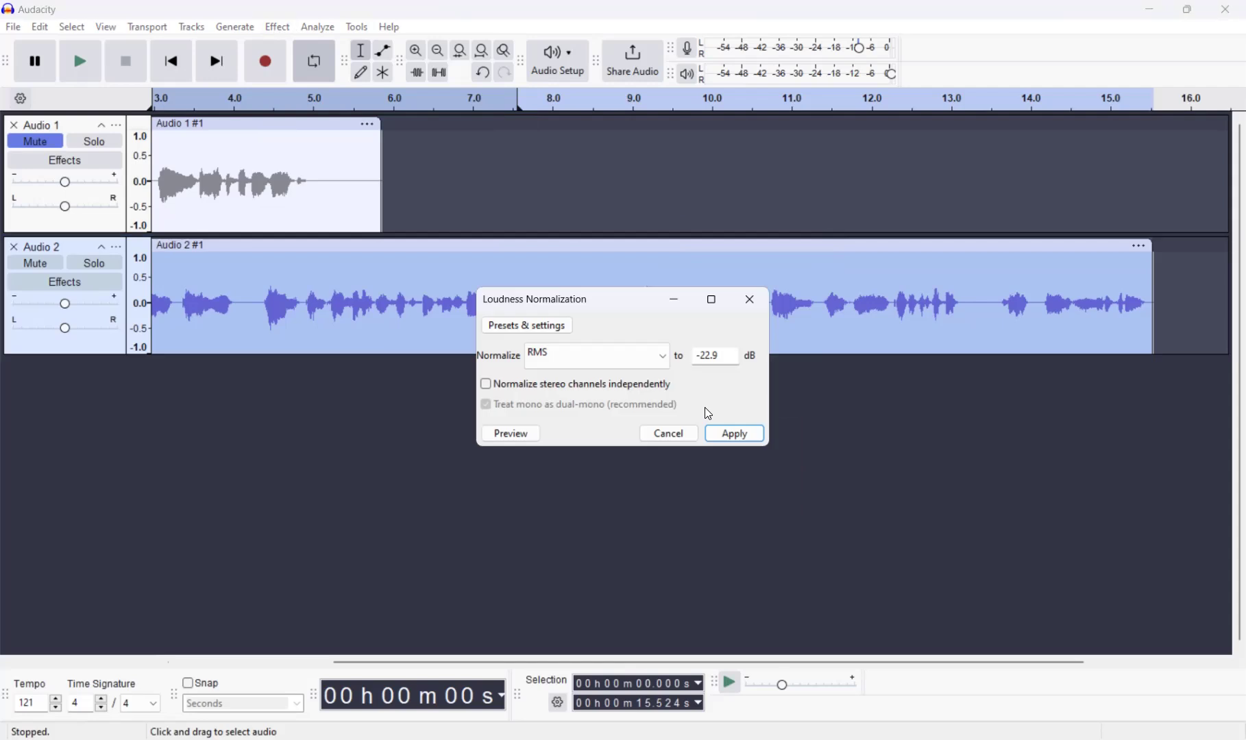
{"action": "left_click", "coordinate": [734, 433]}
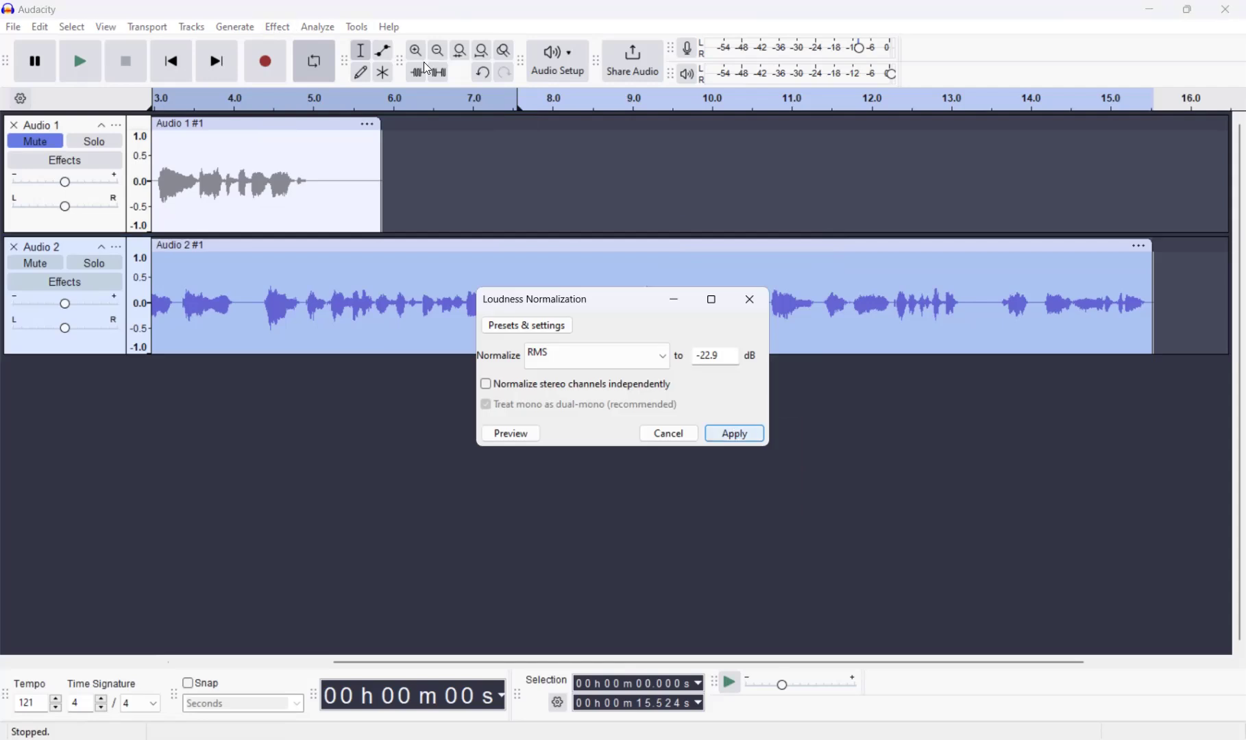
Rerun the ACX check with the Nyquist Prompt on the loudness-normalized Audio 2 clip and close the report
{"action": "left_click", "coordinate": [357, 27]}
{"action": "left_click", "coordinate": [422, 195]}
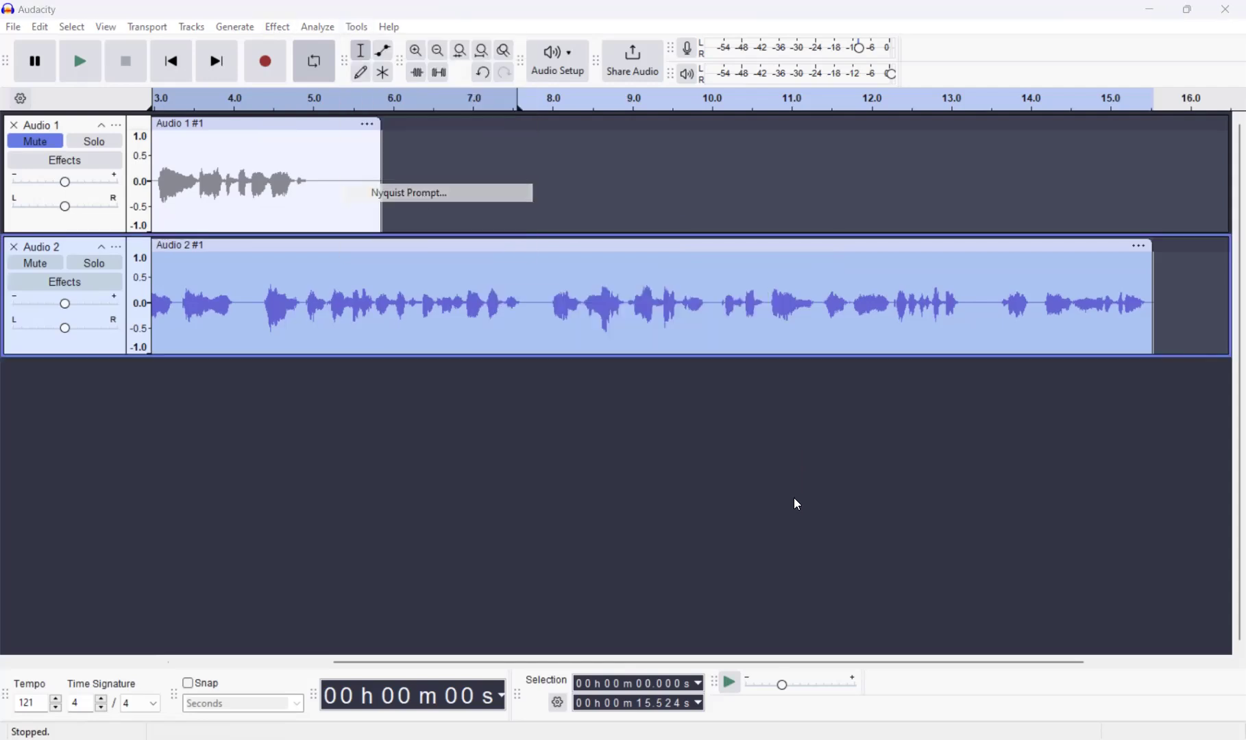
{"action": "left_click", "coordinate": [795, 503]}
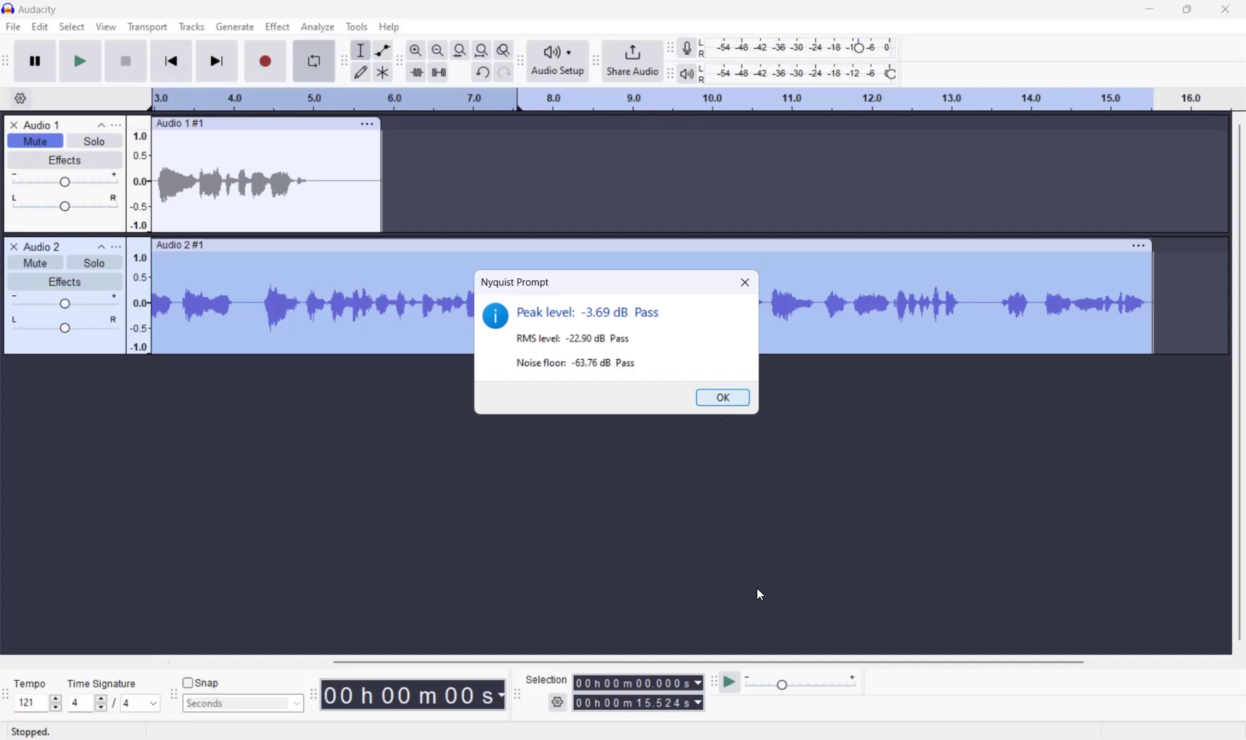
{"action": "key", "text": "Return"}
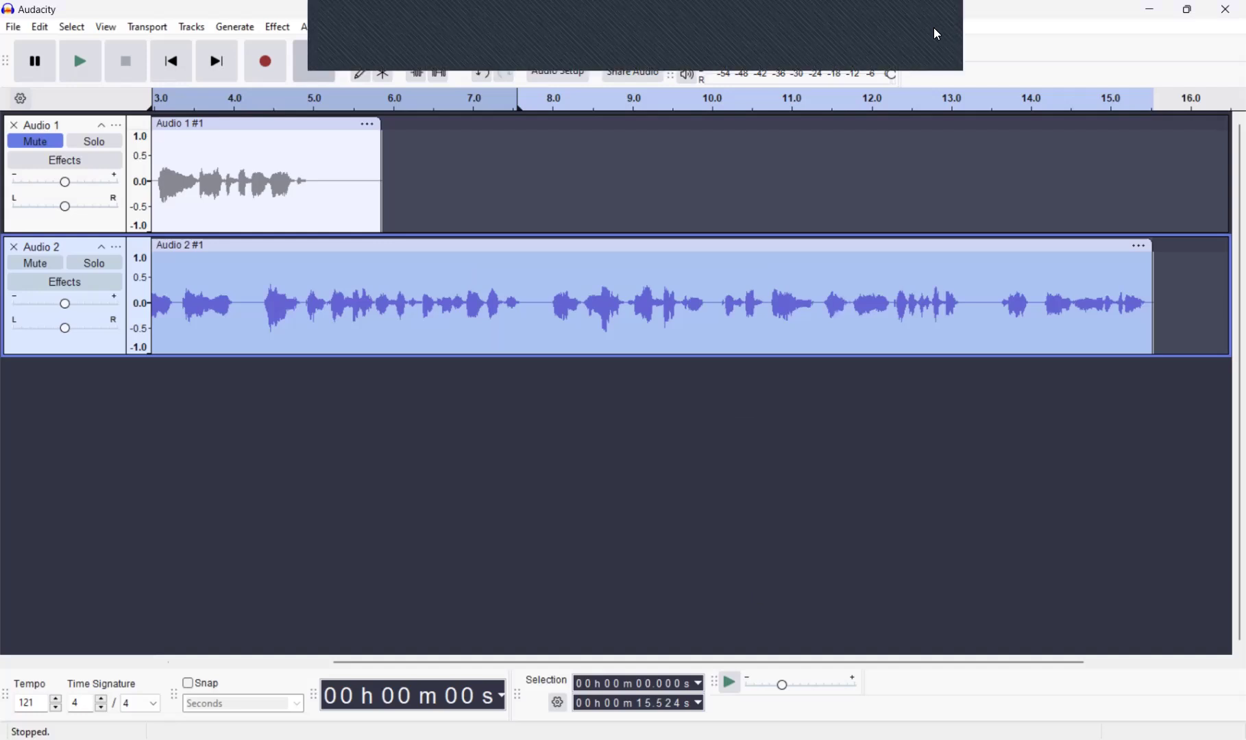
{"action": "left_click", "coordinate": [936, 33]}
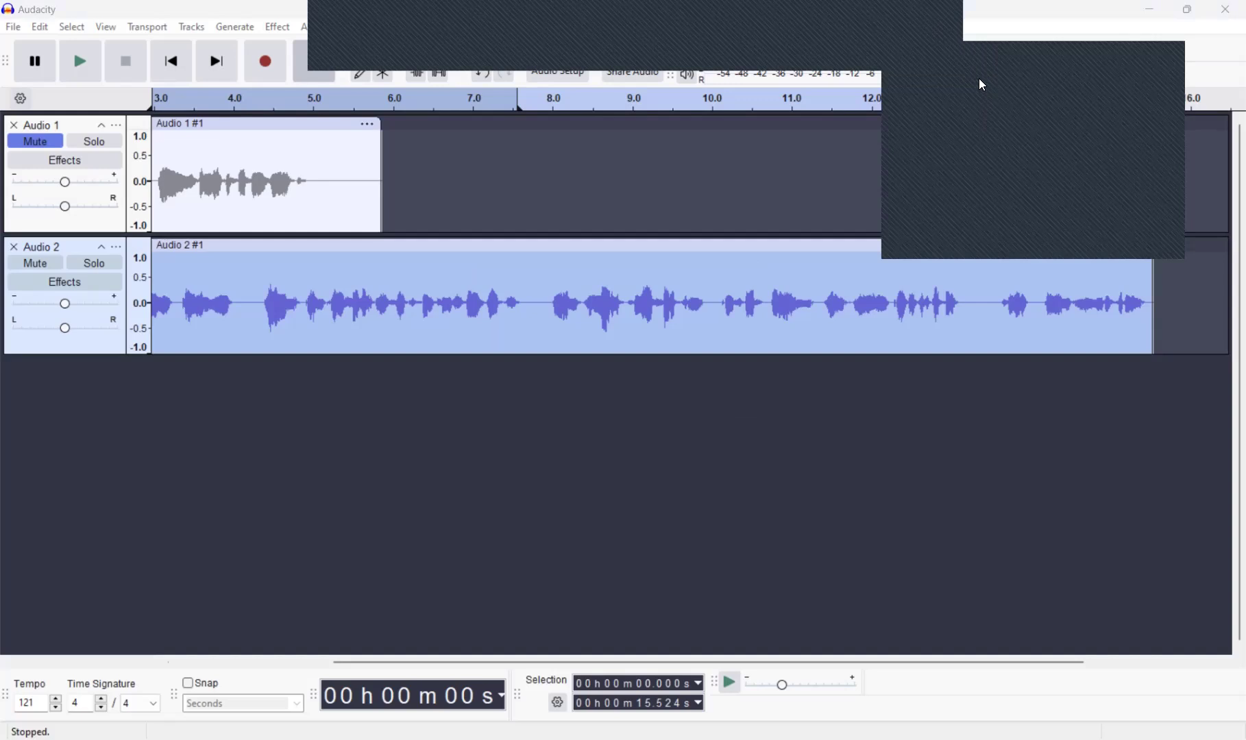